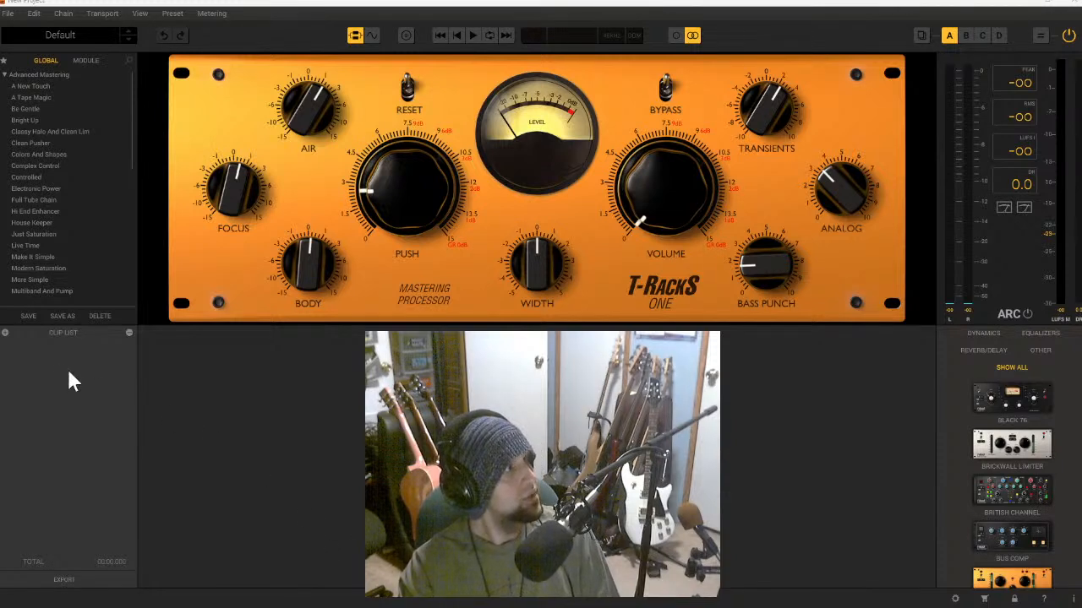
# - Add the two Burn It to the Ground clips and play the first with the One processor bypassed
pyautogui.click(4, 333)
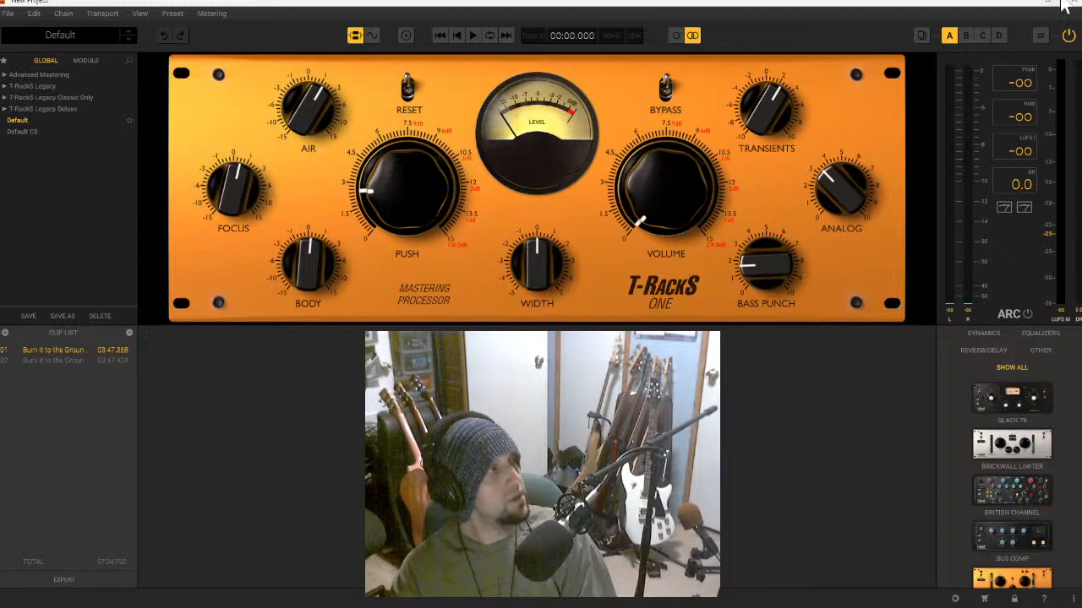
pyautogui.doubleClick(84, 352)
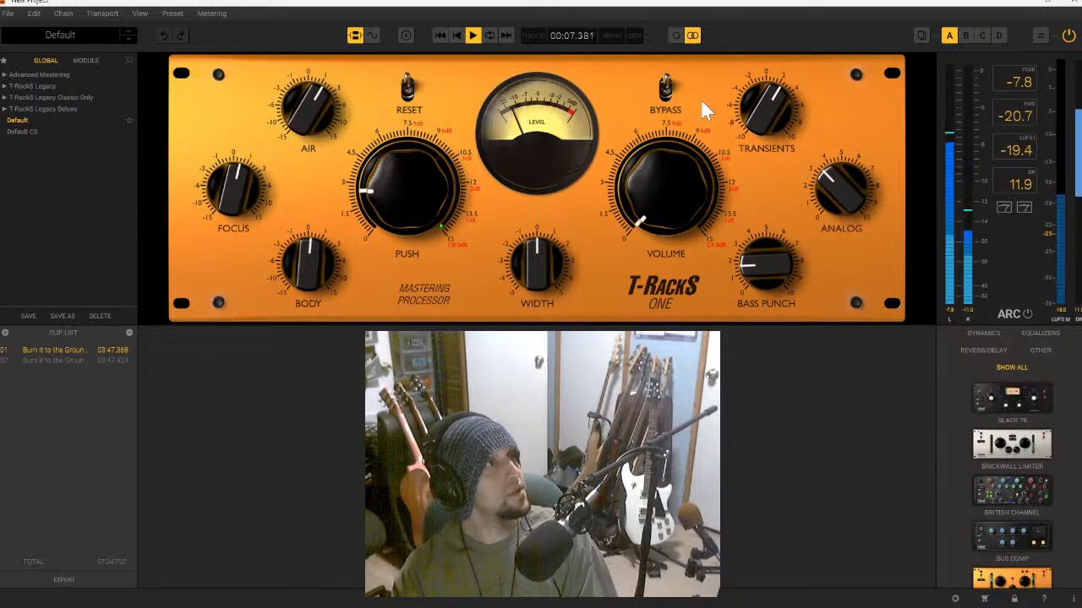
pyautogui.click(665, 89)
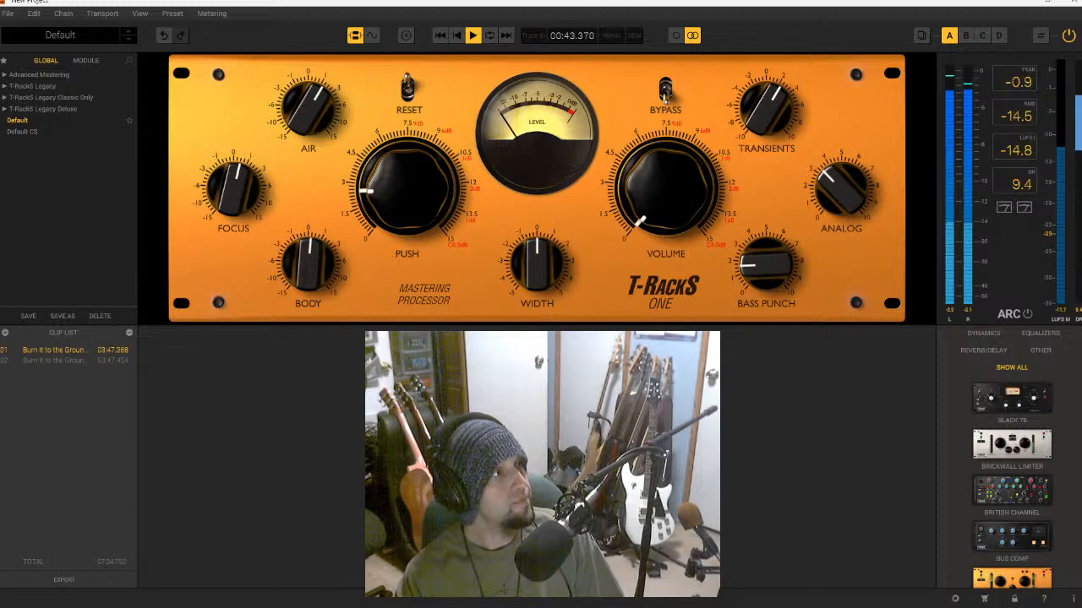
# - Play the second clip and return to the first to compare their sound and loudness
pyautogui.doubleClick(22, 362)
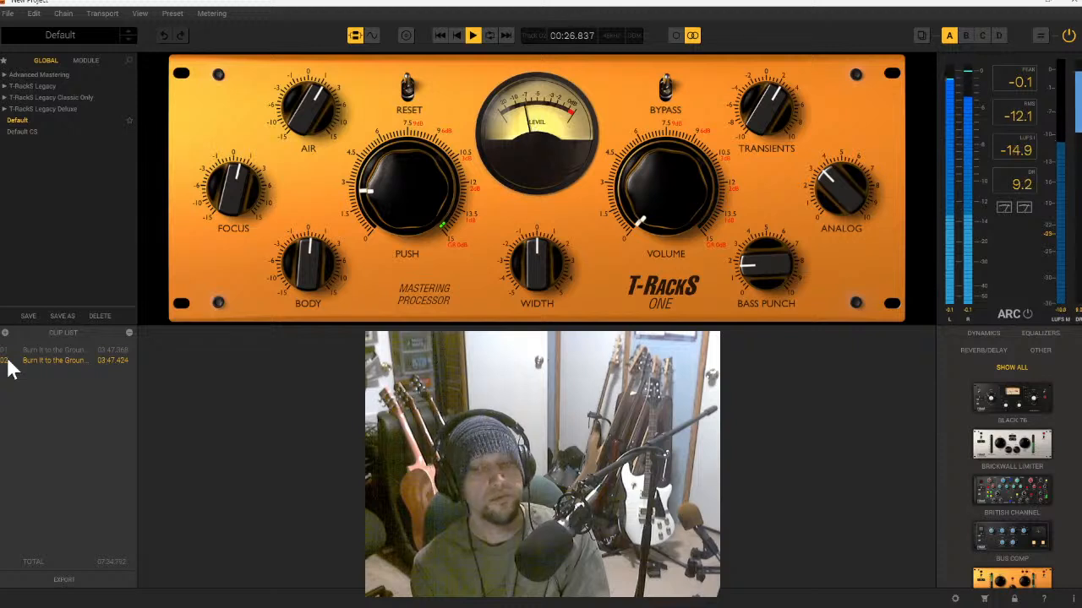
pyautogui.moveTo(262, 602)
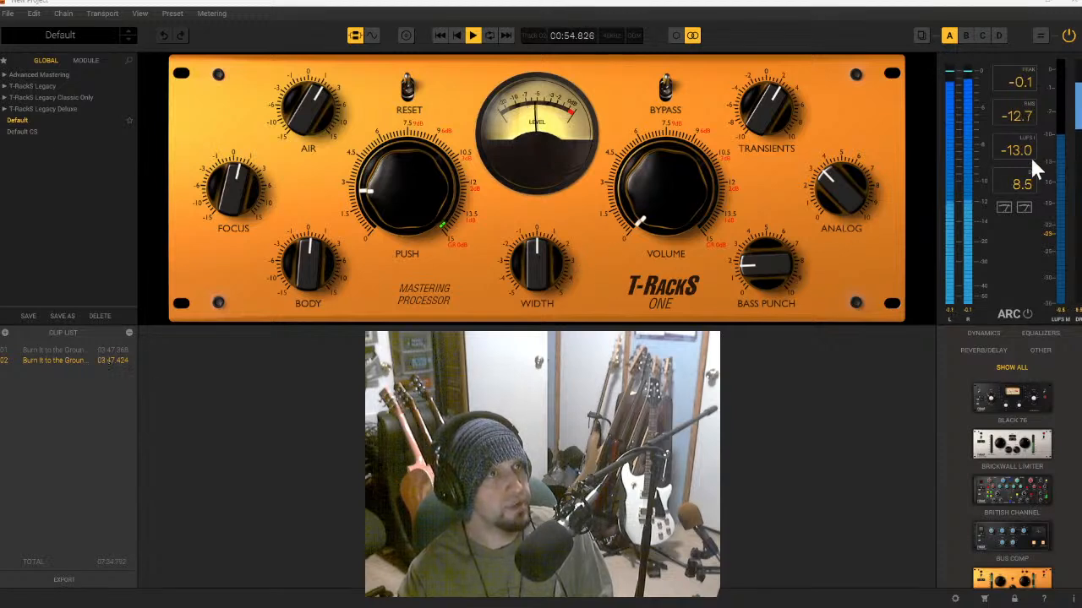
pyautogui.click(98, 349)
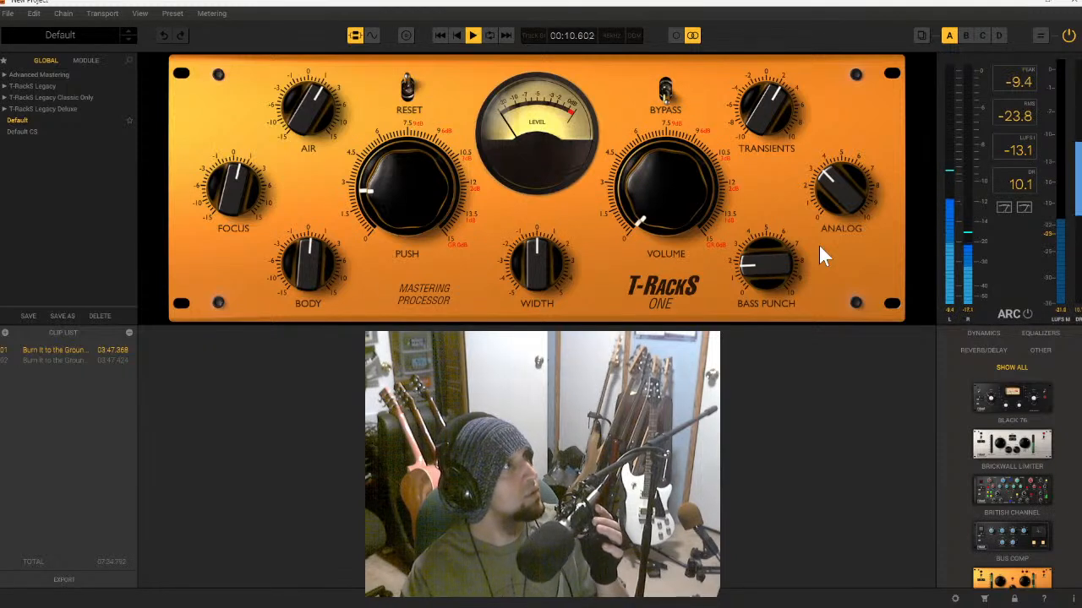
pyautogui.moveTo(827, 219)
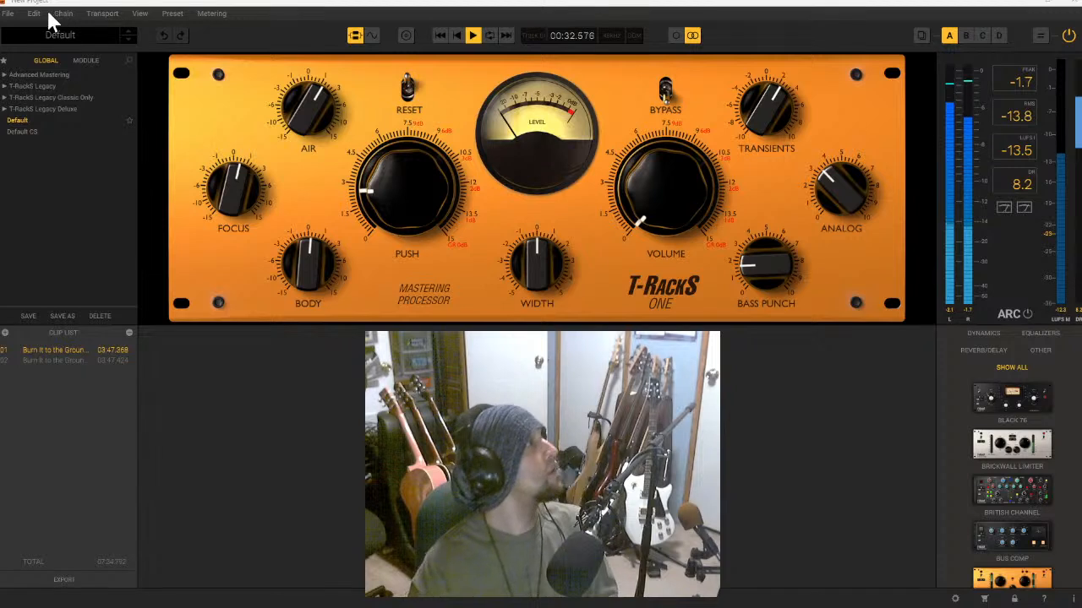
# - Show the clip's waveform display and stop playback
pyautogui.click(144, 13)
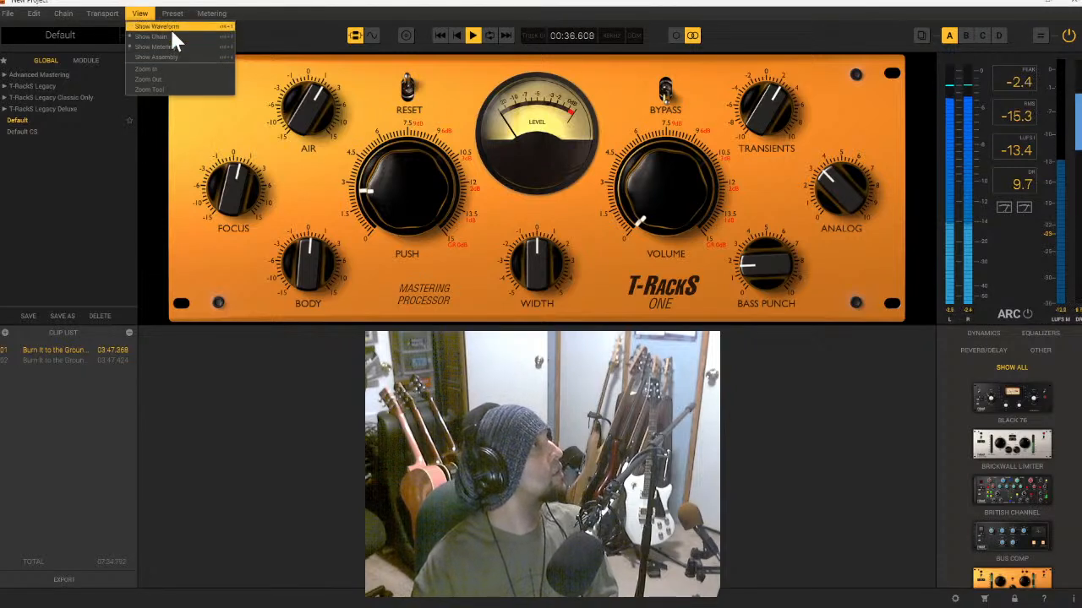
pyautogui.click(169, 26)
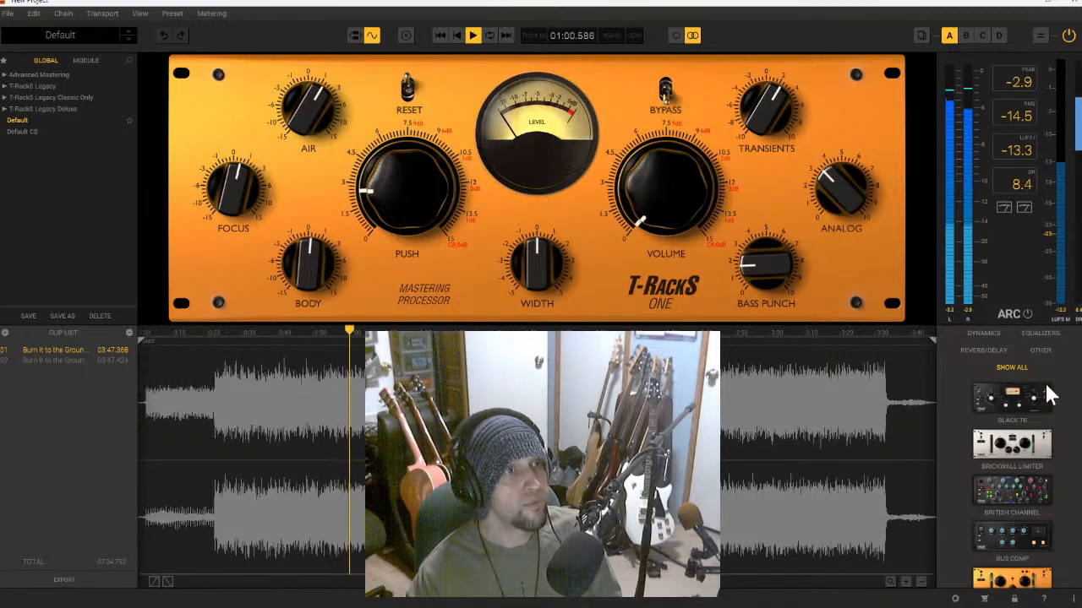
pyautogui.click(472, 36)
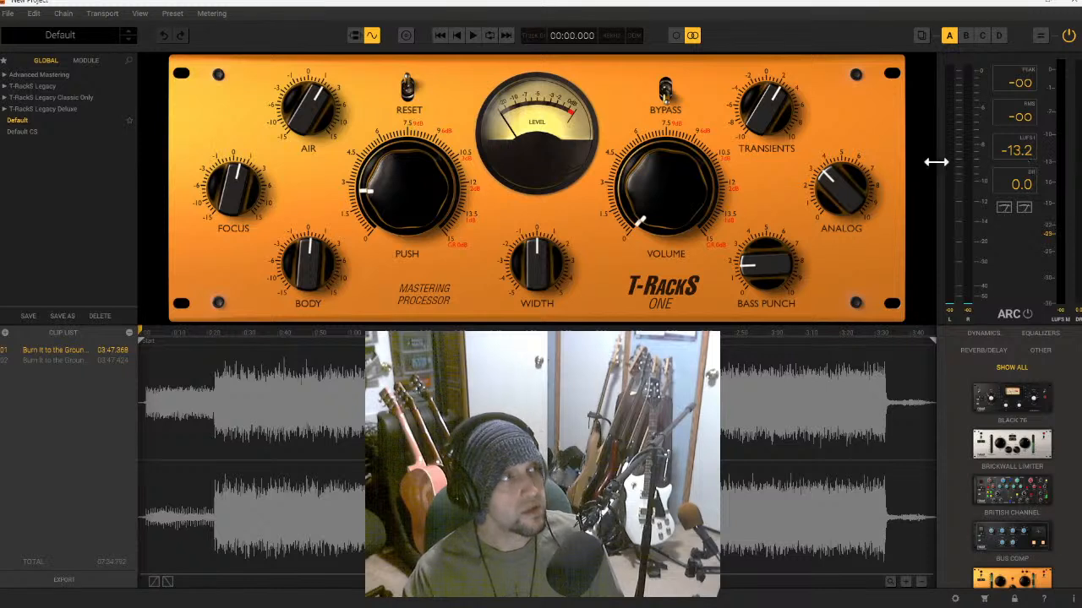
# - Play the second clip from about 0:45 and switch between both clips to compare them
pyautogui.click(74, 360)
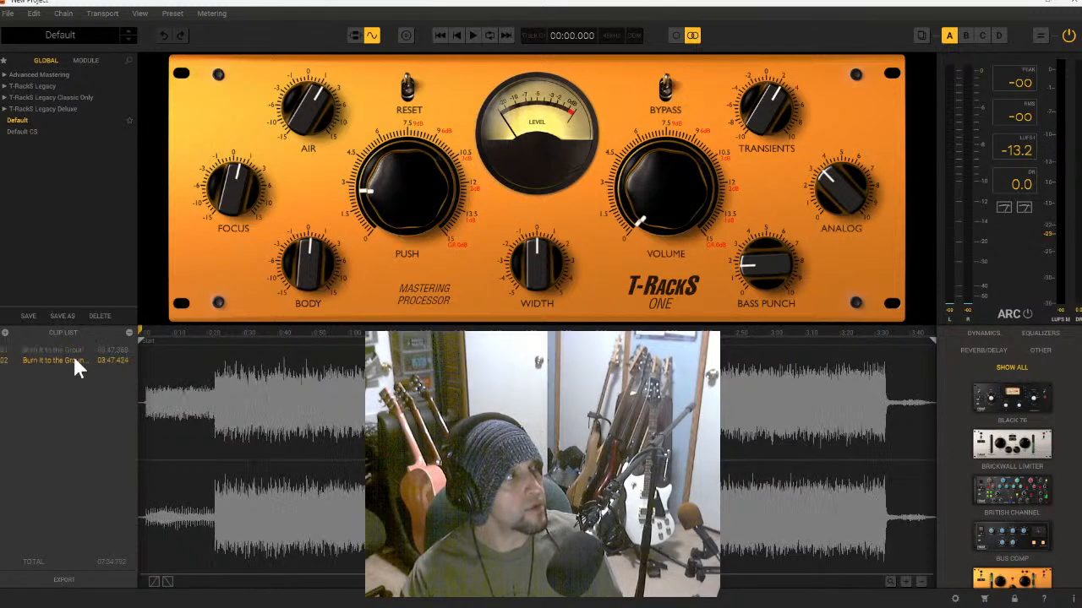
pyautogui.press('space')
pyautogui.click(299, 335)
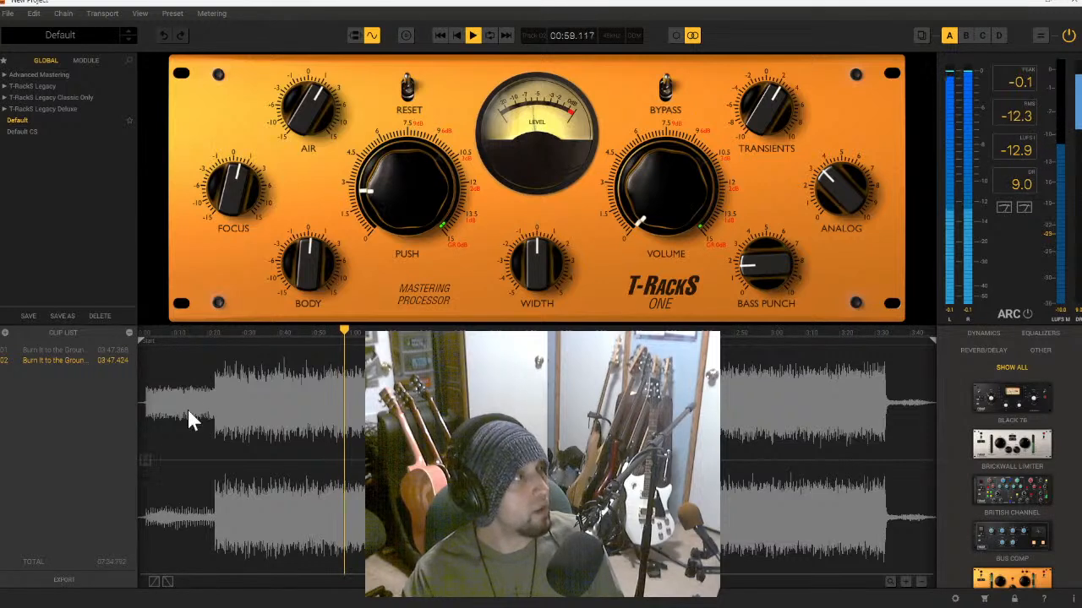
pyautogui.click(69, 349)
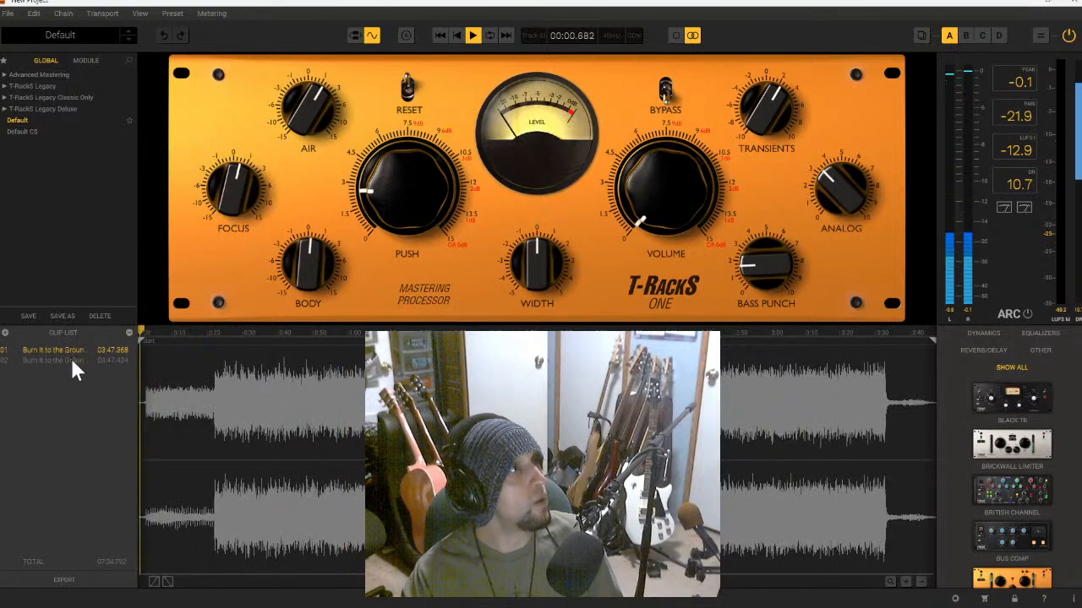
pyautogui.click(75, 361)
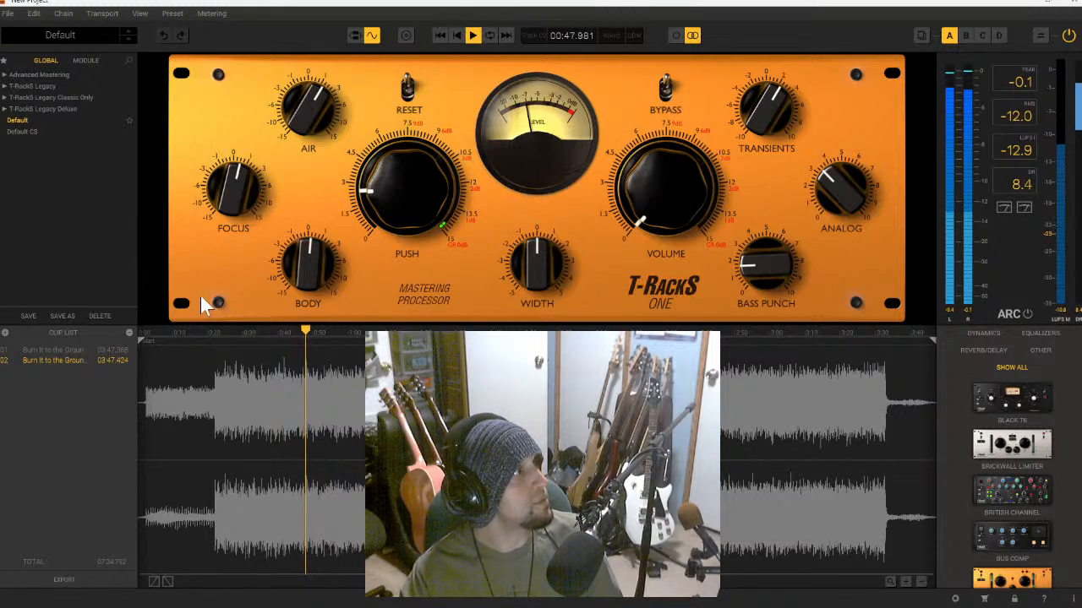
pyautogui.click(100, 349)
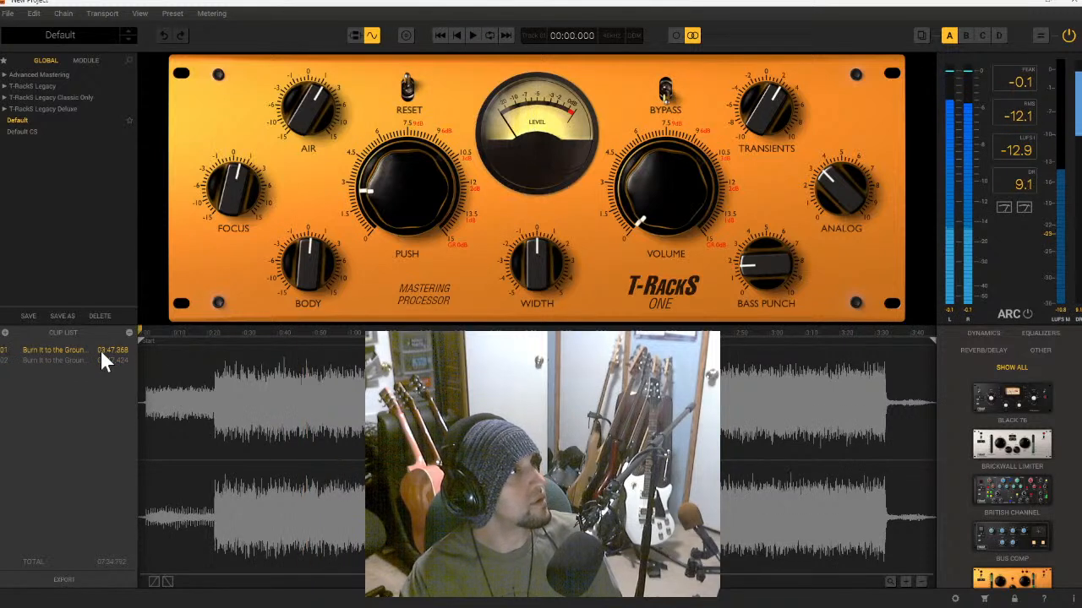
# - Turn off the One processor's bypass on the first clip and play it from about 0:50
pyautogui.click(668, 90)
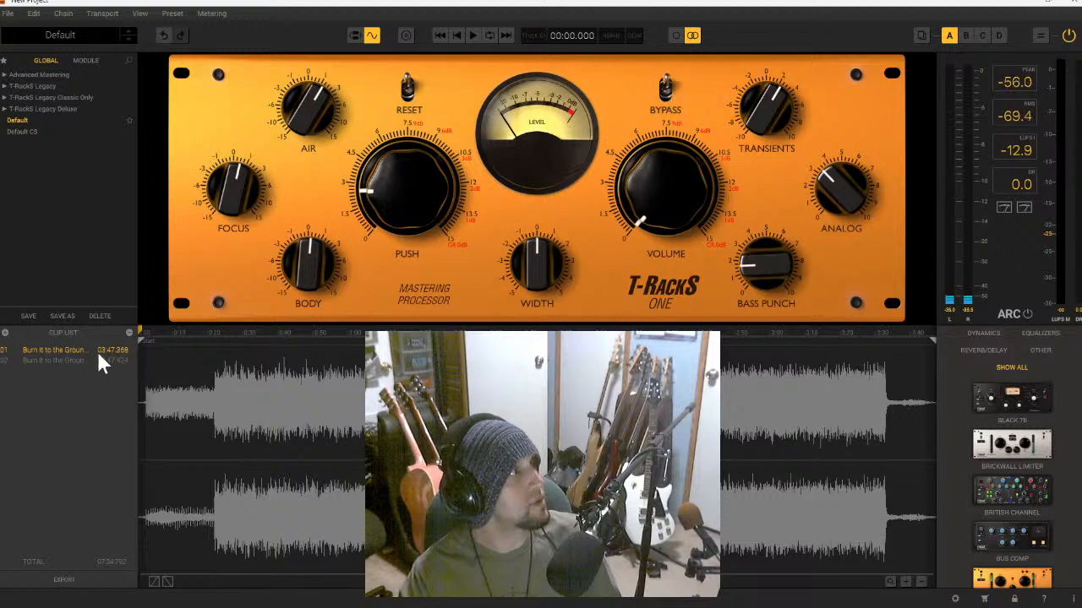
pyautogui.press('space')
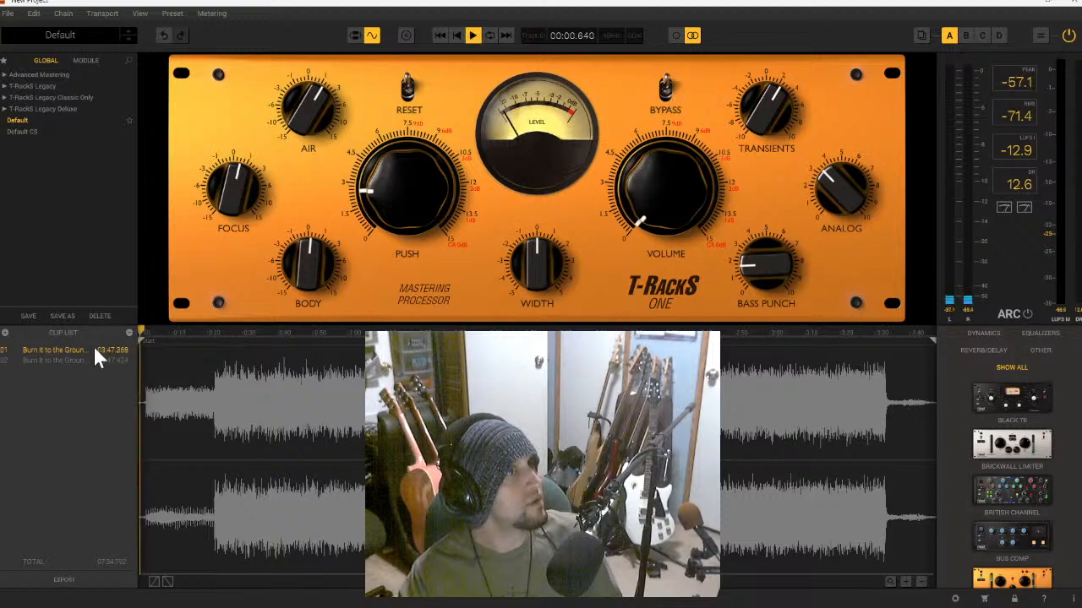
pyautogui.click(314, 332)
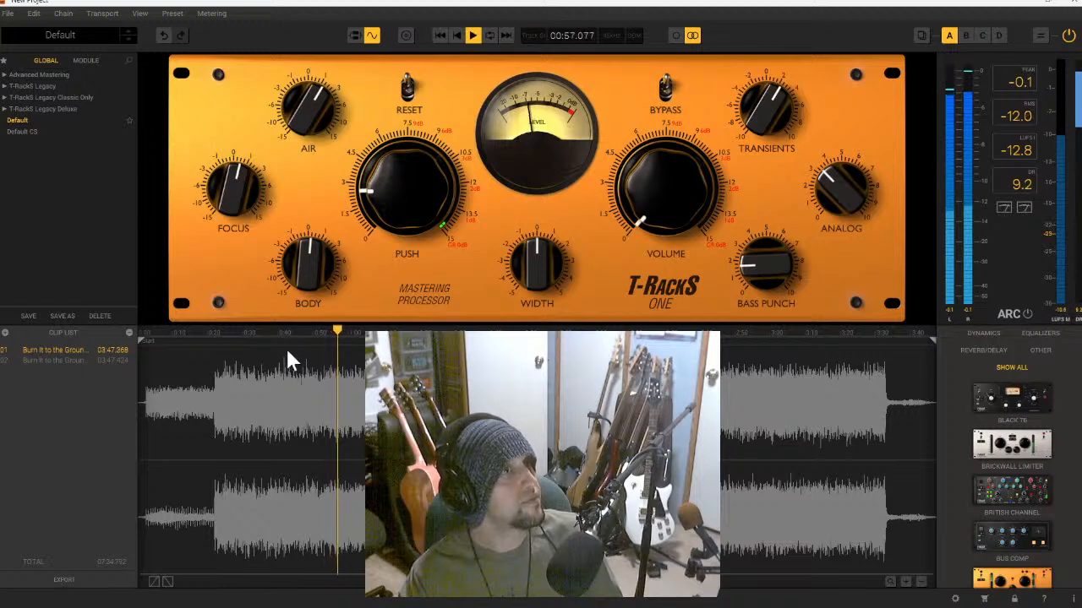
# - Listen to the second clip for comparison, stop playback and reselect the first clip
pyautogui.click(87, 359)
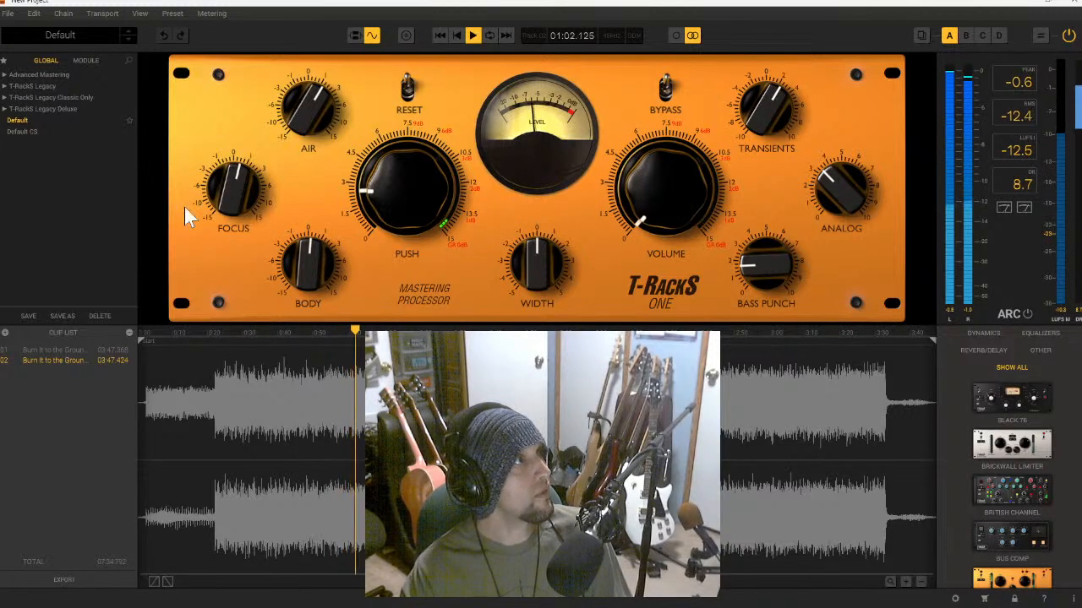
pyautogui.click(470, 34)
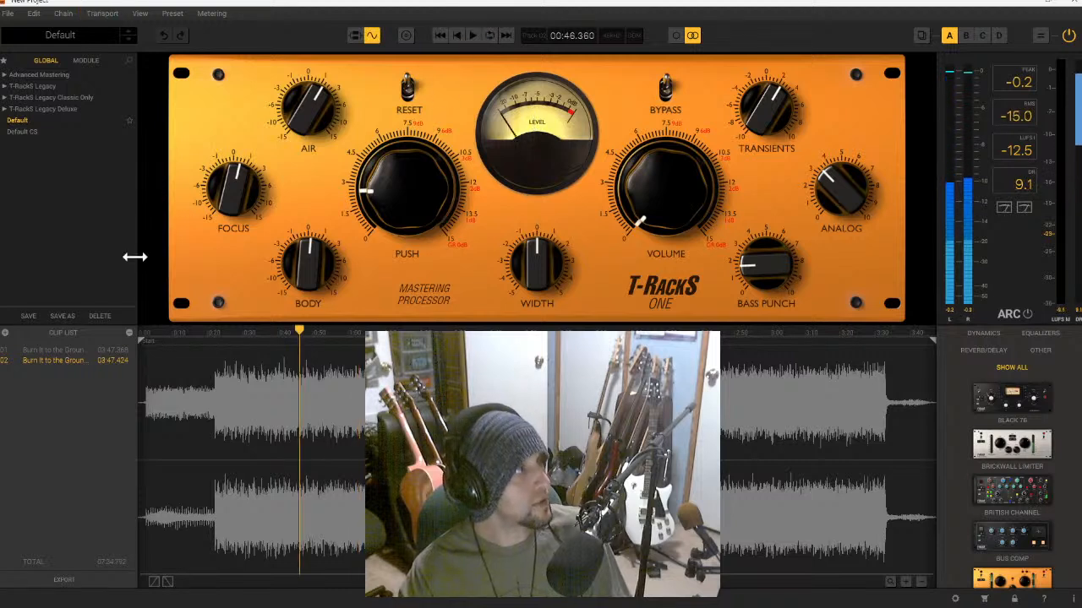
pyautogui.click(72, 349)
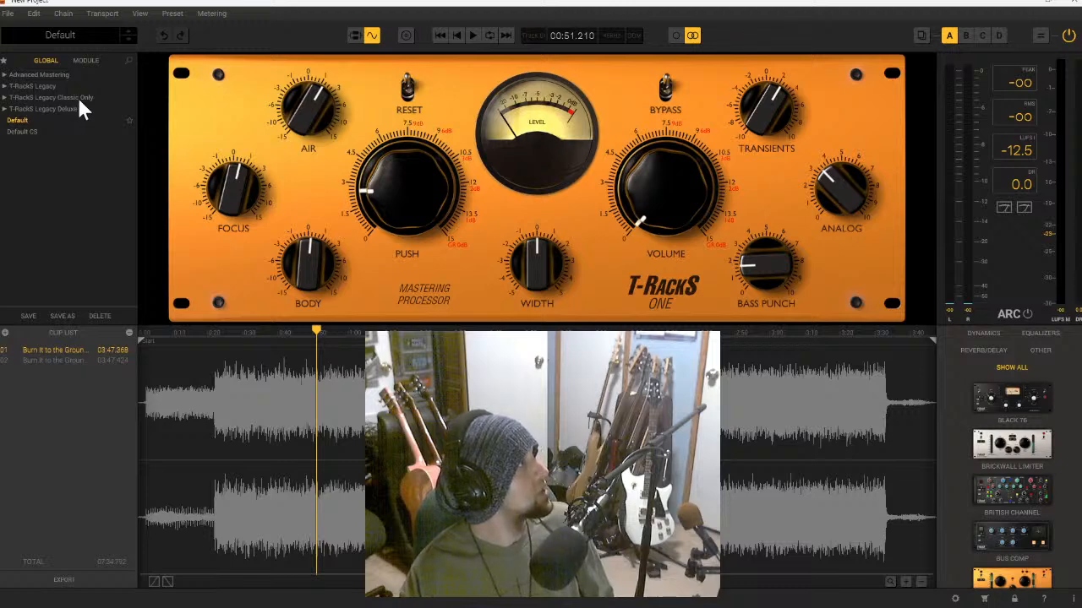
# - Load the Default CS preset on the first clip and set the equalizer's Hi band to -0.9 dB at 4.84 kHz
pyautogui.click(28, 133)
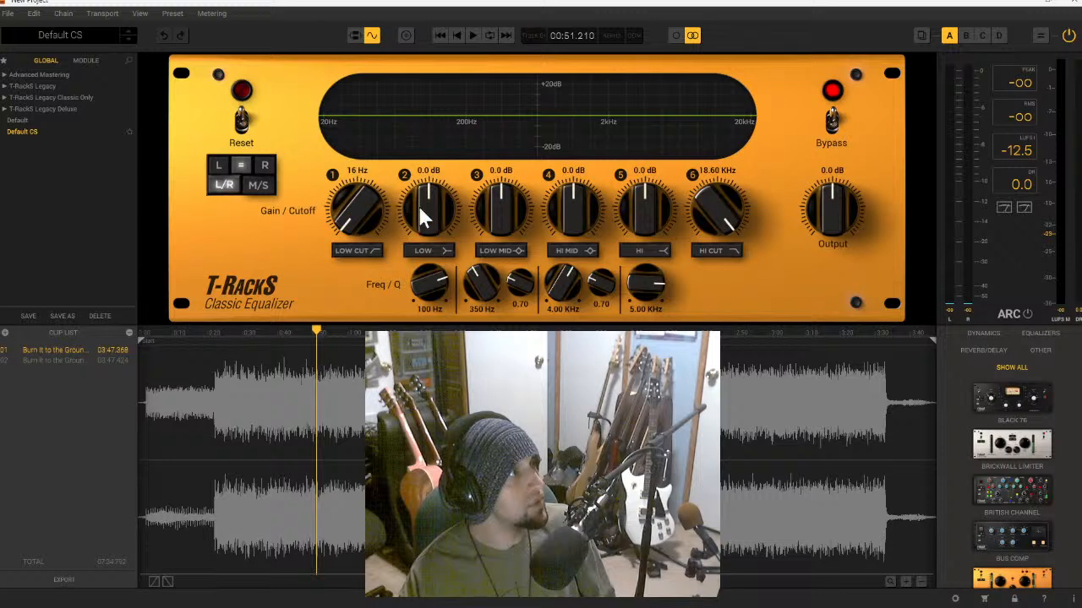
pyautogui.moveTo(630, 212); pyautogui.dragTo(654, 191)
pyautogui.moveTo(647, 285)
pyautogui.mouseDown()
pyautogui.moveTo(642, 309)
pyautogui.moveTo(646, 289)
pyautogui.mouseUp()
pyautogui.moveTo(654, 221); pyautogui.dragTo(649, 247)
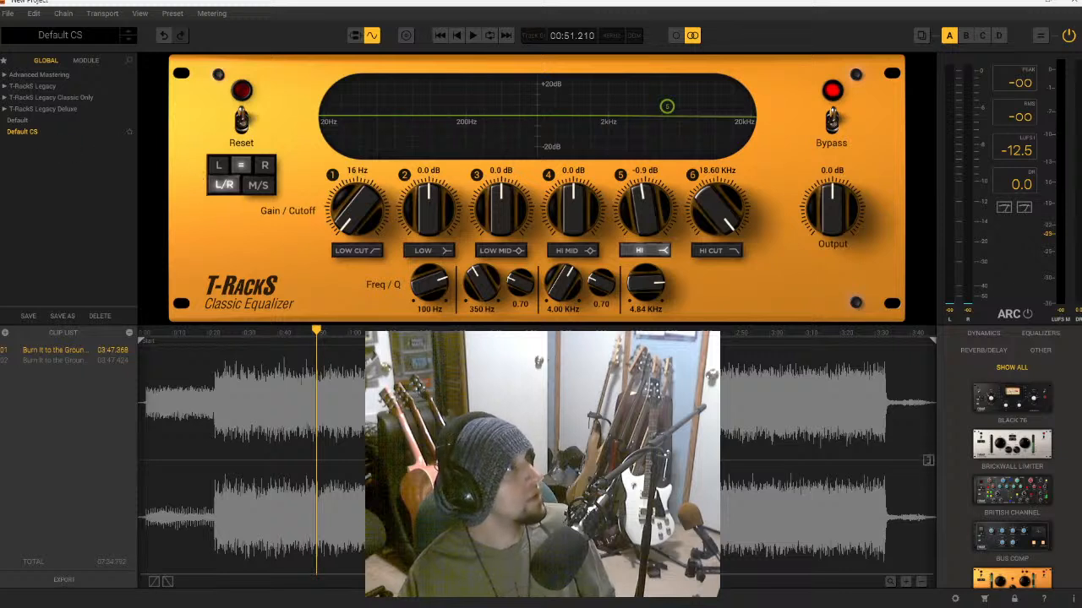
# - Load the Classic Multiband Limiter module into the first clip's processing chain
pyautogui.scroll(-3, 1060, 558)
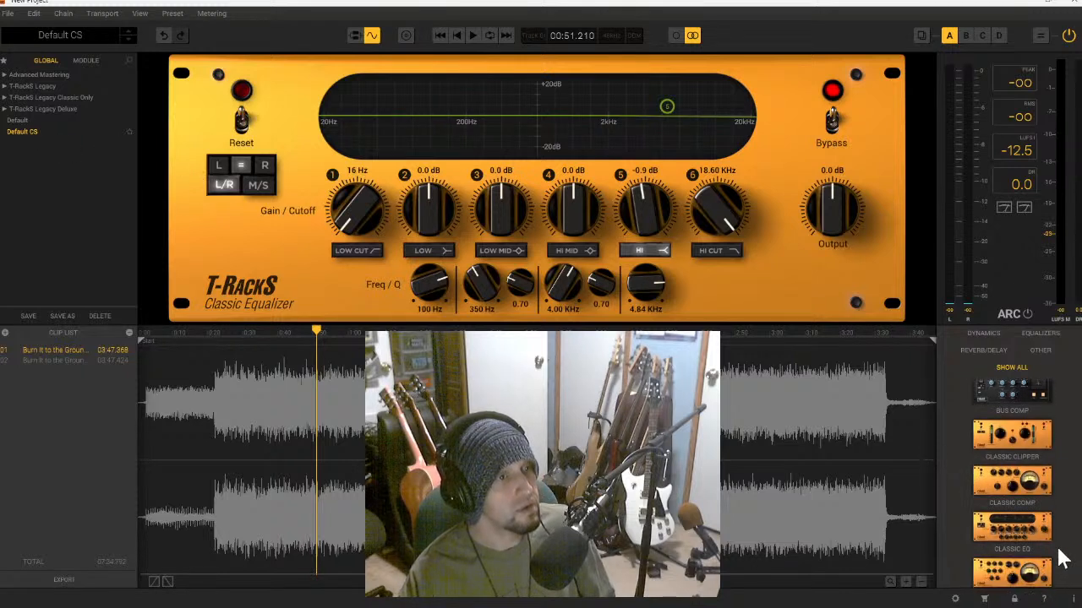
pyautogui.scroll(-2, 1024, 465)
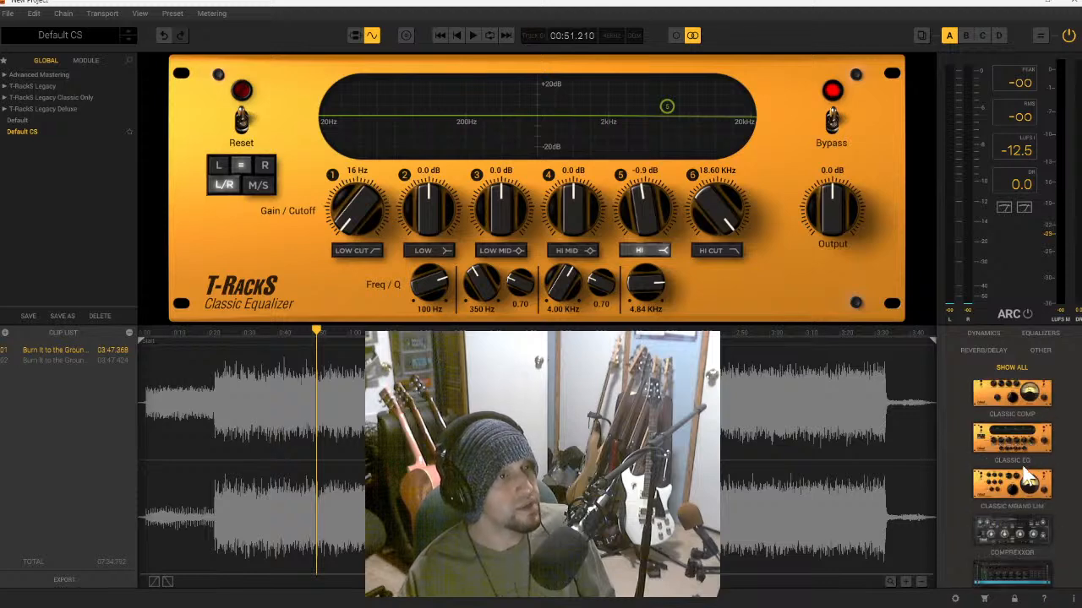
pyautogui.doubleClick(1026, 485)
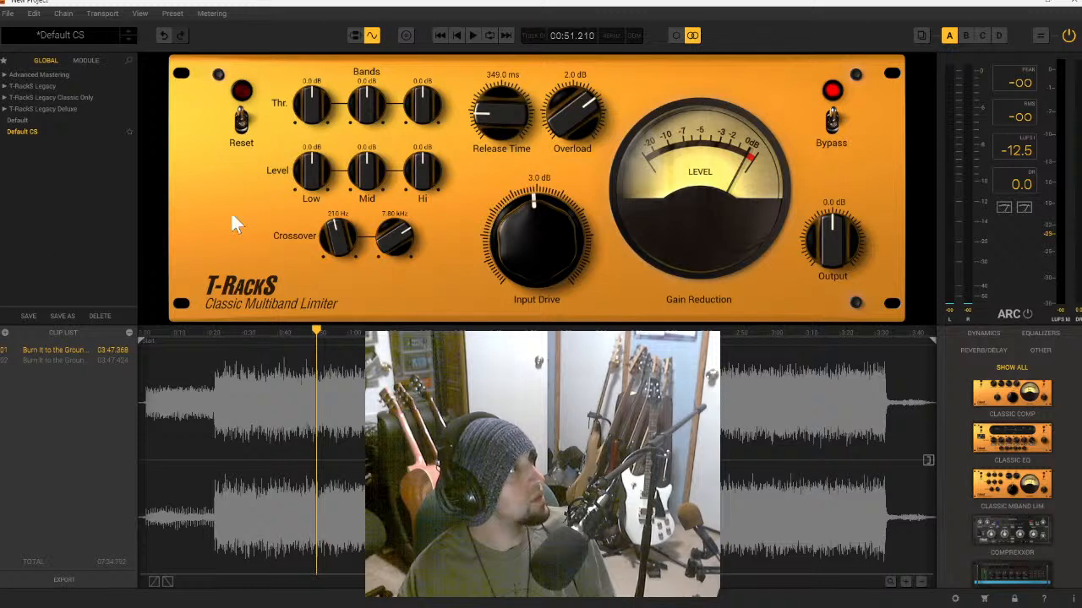
# - Play the first clip through the multiband limiter, toggle the limiter's bypass to compare, and stop playback
pyautogui.click(471, 35)
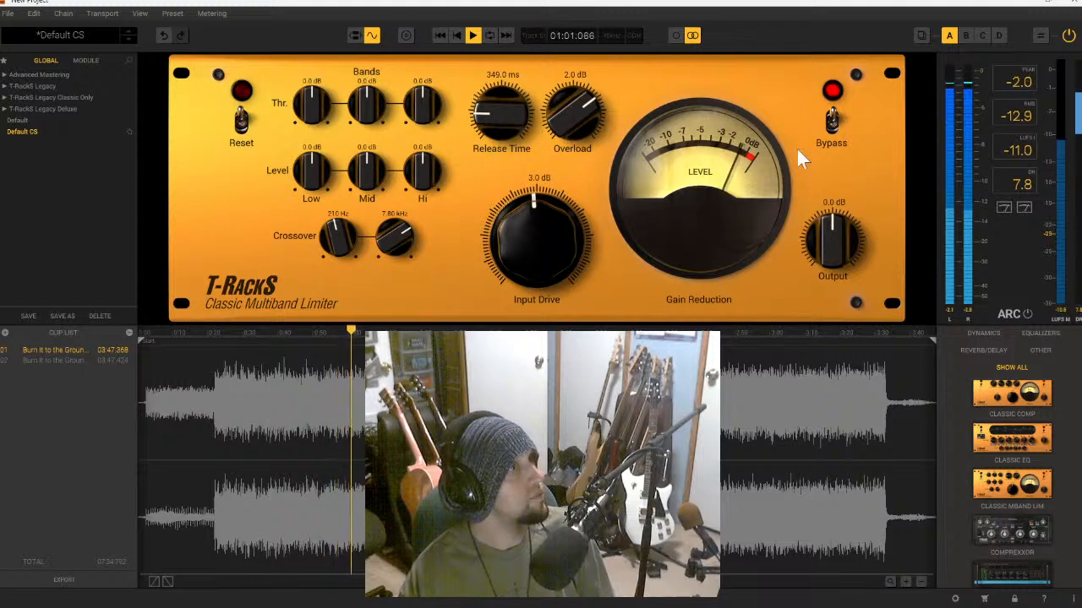
pyautogui.click(832, 120)
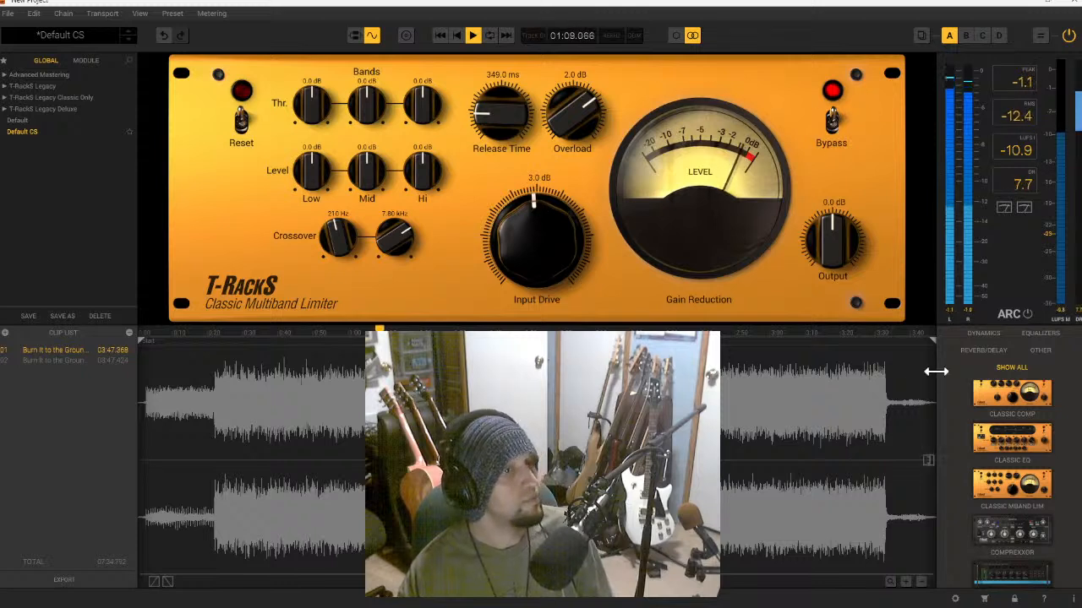
pyautogui.press('space')
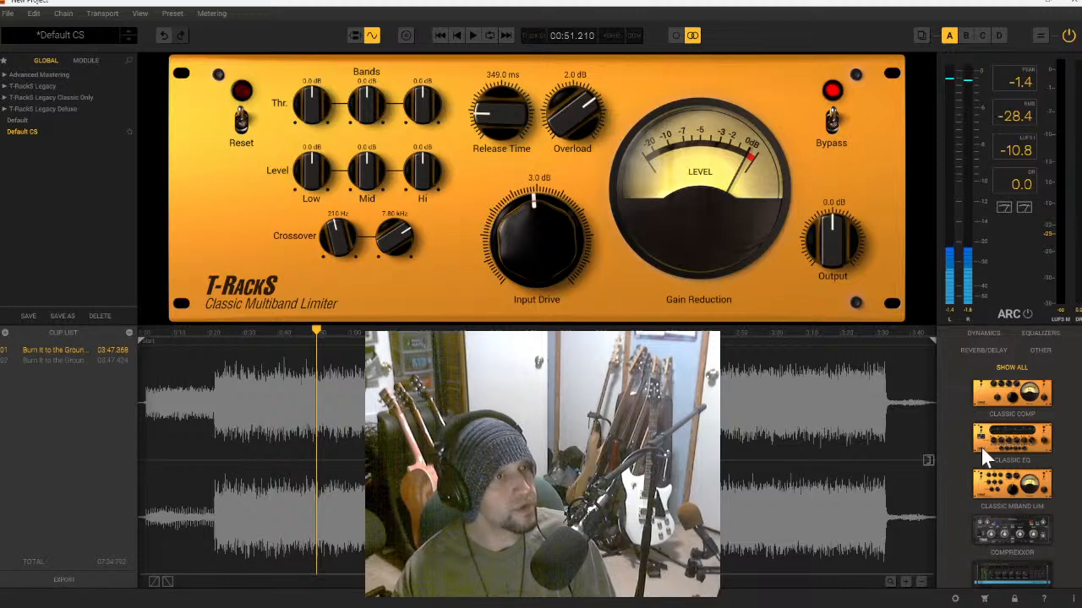
# - Load the One mastering processor module into the first clip's chain and play the clip through it
pyautogui.scroll(1, 997, 470)
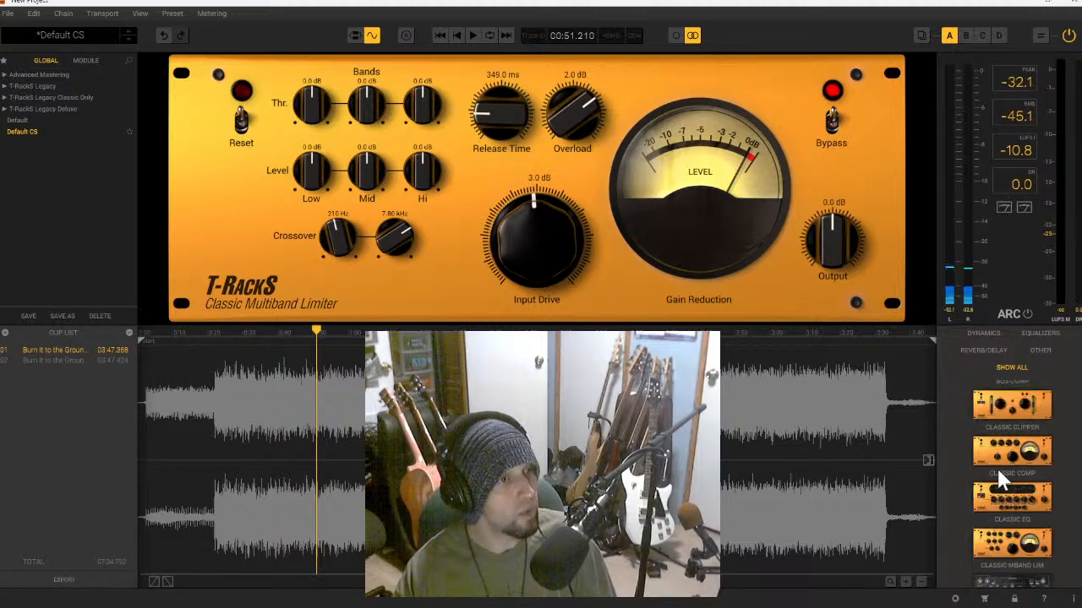
pyautogui.scroll(-2, 997, 470)
pyautogui.scroll(-10, 1012, 466)
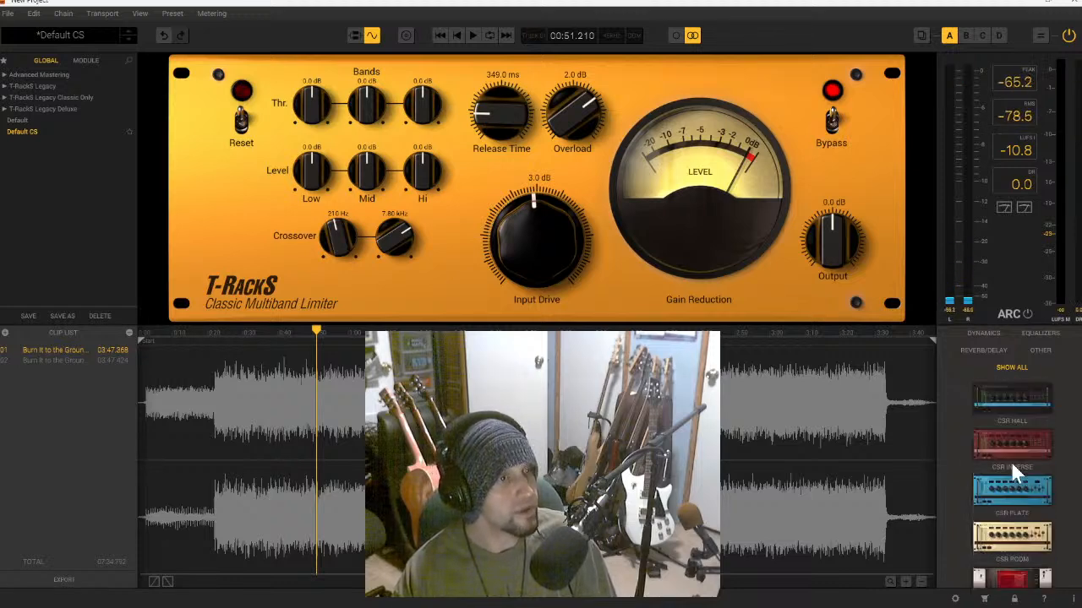
pyautogui.scroll(-2, 1013, 463)
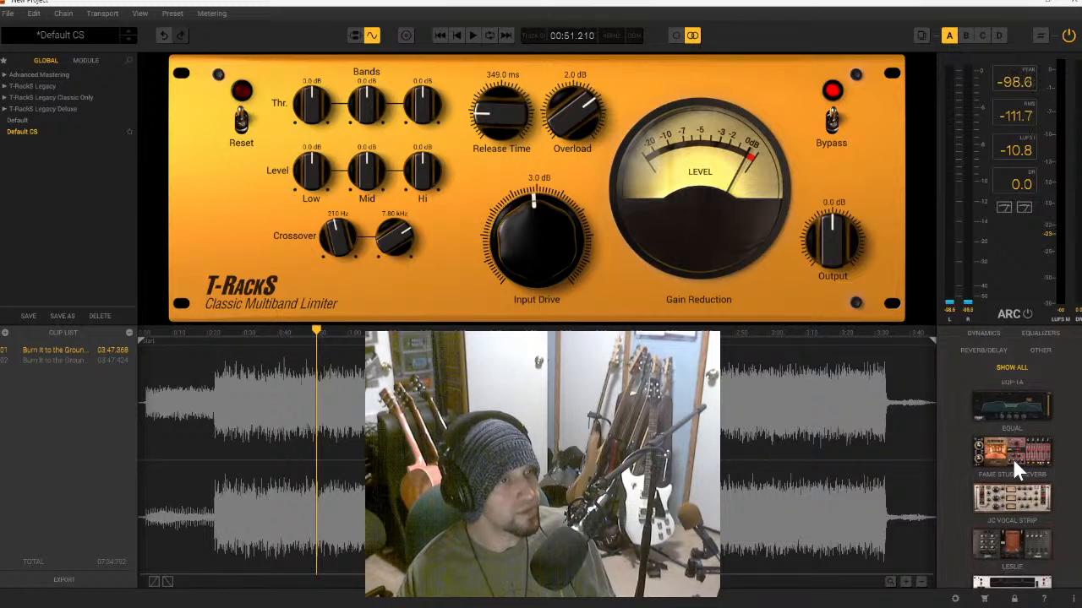
pyautogui.scroll(-2, 1014, 463)
pyautogui.scroll(-3, 1011, 456)
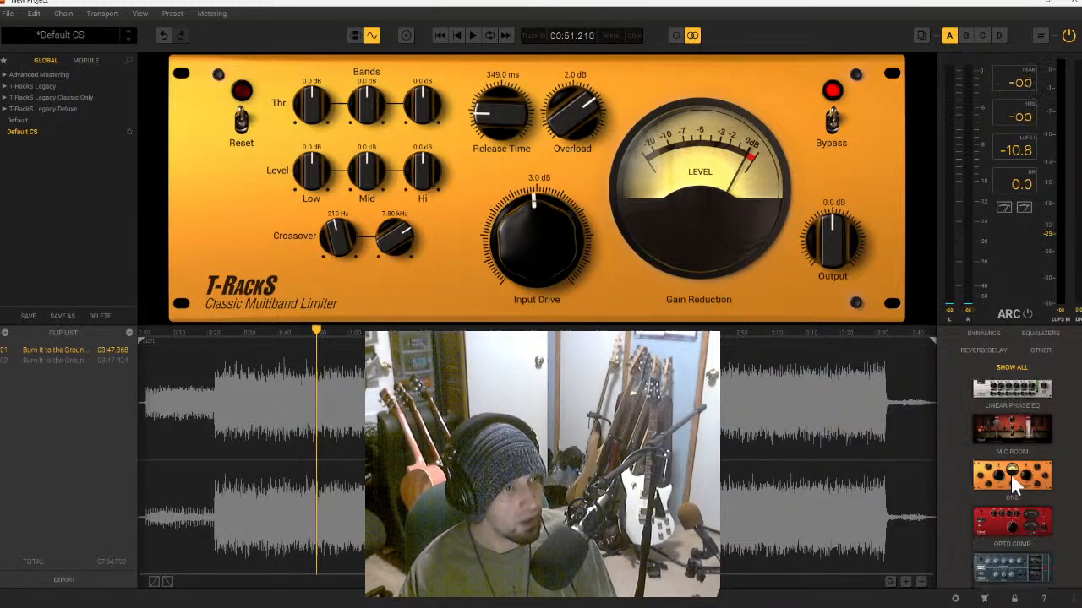
pyautogui.click(1011, 475)
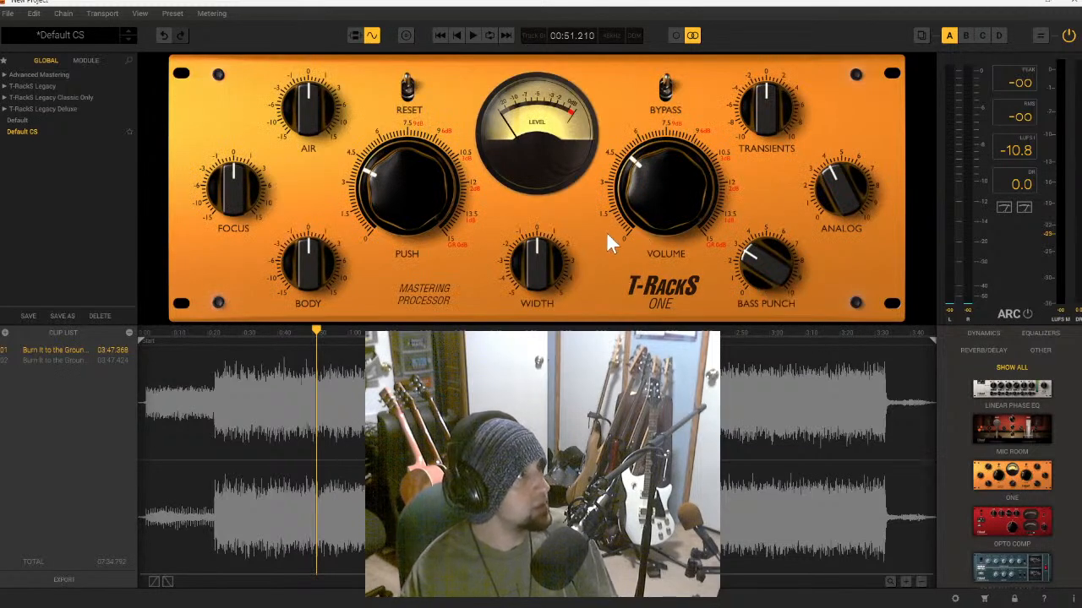
pyautogui.click(472, 35)
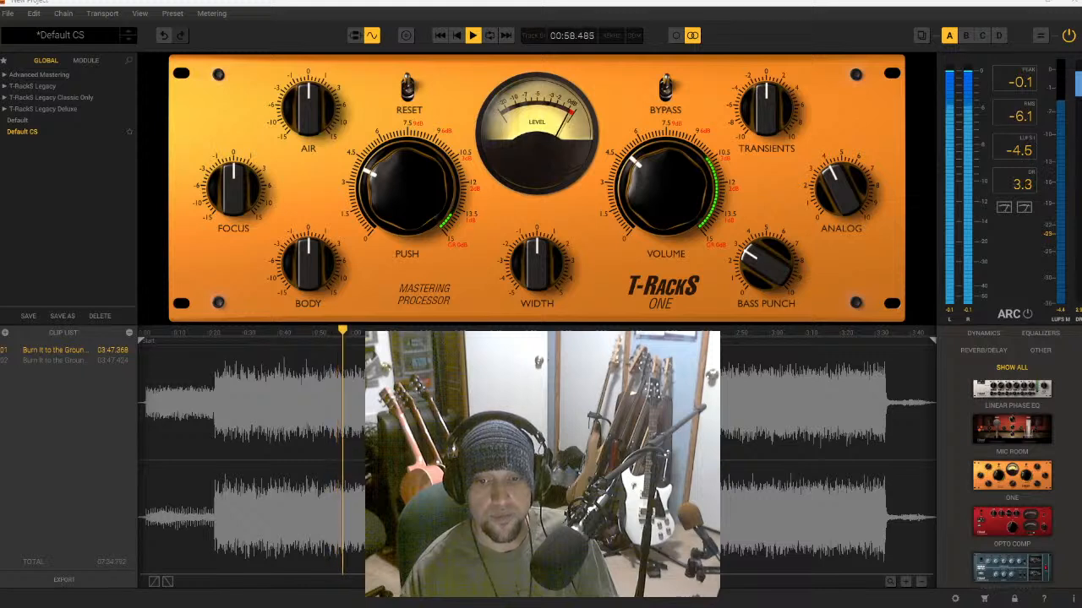
# - Try the One processor's Volume at 0 during playback, and reset the module's controls
pyautogui.moveTo(646, 239)
pyautogui.moveTo(646, 231); pyautogui.dragTo(642, 298)
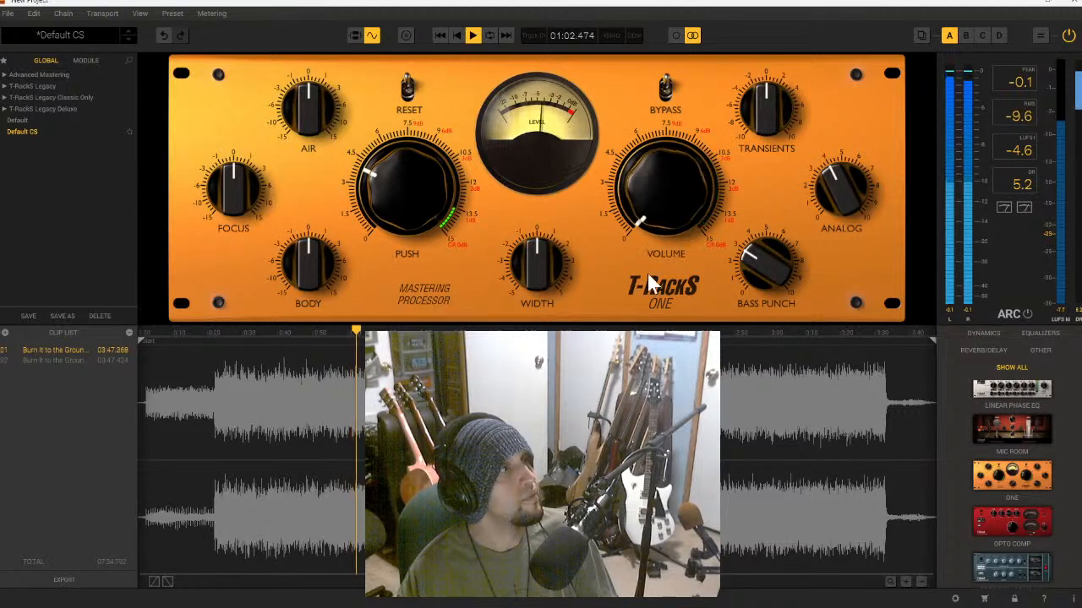
pyautogui.click(409, 89)
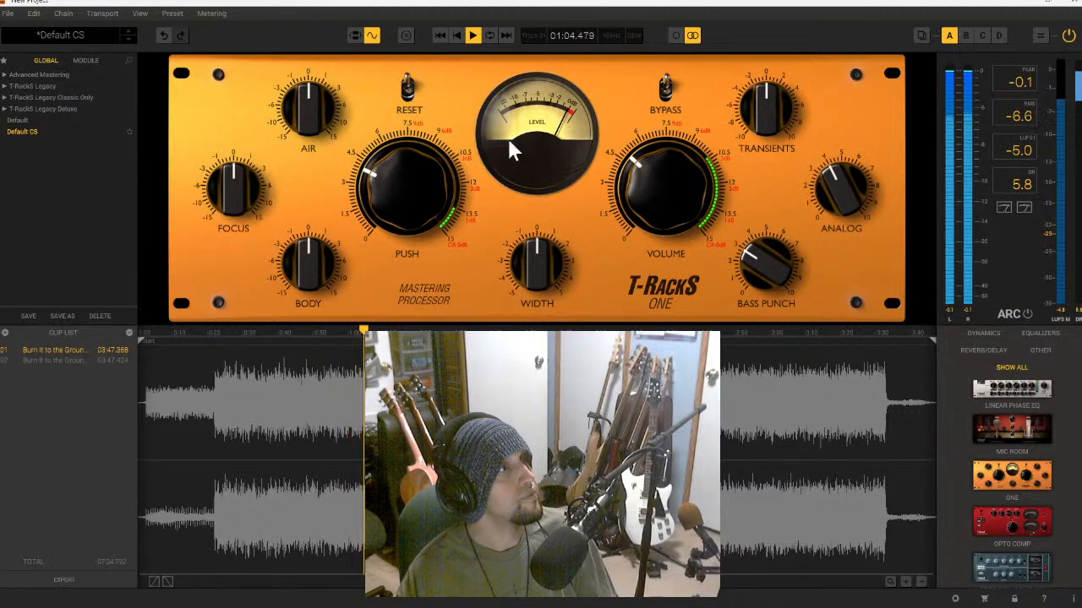
# - Turn the One processor's Volume down to 0 and raise Transients slightly above zero
pyautogui.moveTo(628, 194); pyautogui.dragTo(629, 263)
pyautogui.moveTo(755, 260)
pyautogui.mouseDown()
pyautogui.moveTo(755, 289)
pyautogui.moveTo(753, 270)
pyautogui.mouseUp()
pyautogui.moveTo(773, 115); pyautogui.dragTo(775, 100)
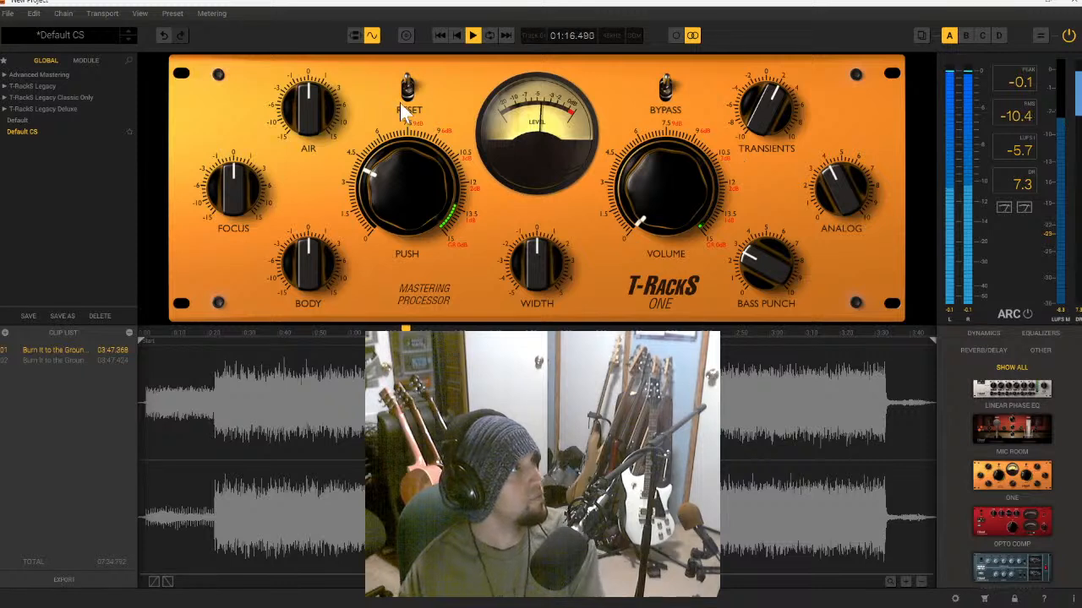
# - Shape the One processor's tone by raising Air and Focus above zero and lowering Body to -1.0
pyautogui.moveTo(320, 104); pyautogui.dragTo(331, 85)
pyautogui.moveTo(234, 181); pyautogui.dragTo(269, 200)
pyautogui.moveTo(301, 264); pyautogui.dragTo(298, 296)
# - Set the One processor's Width to 1.1 and raise Push slightly
pyautogui.moveTo(531, 267)
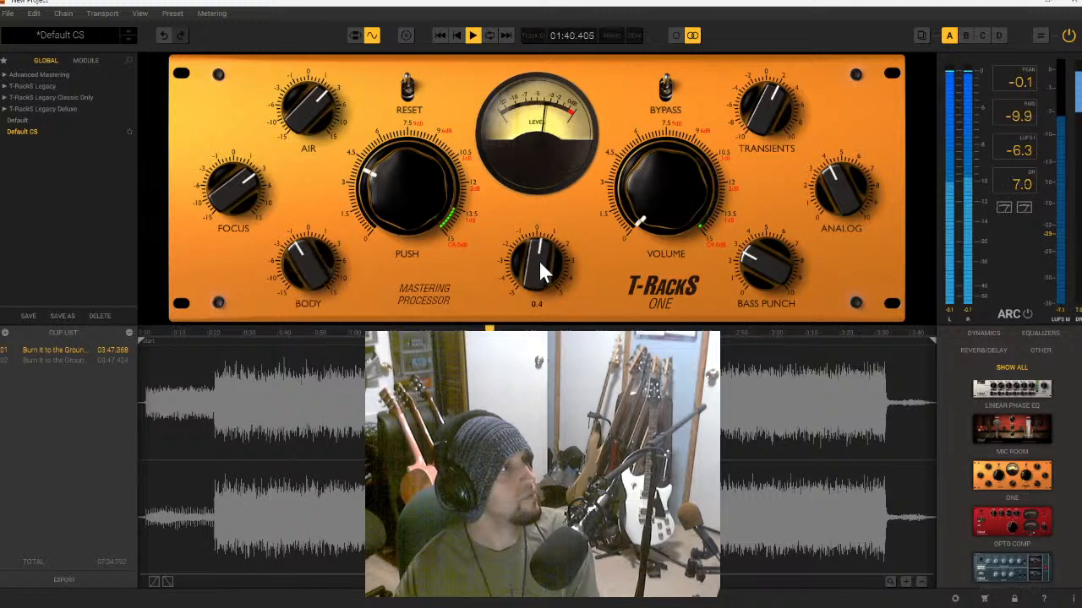
pyautogui.moveTo(544, 252)
pyautogui.mouseDown()
pyautogui.moveTo(569, 177)
pyautogui.moveTo(542, 242)
pyautogui.mouseUp()
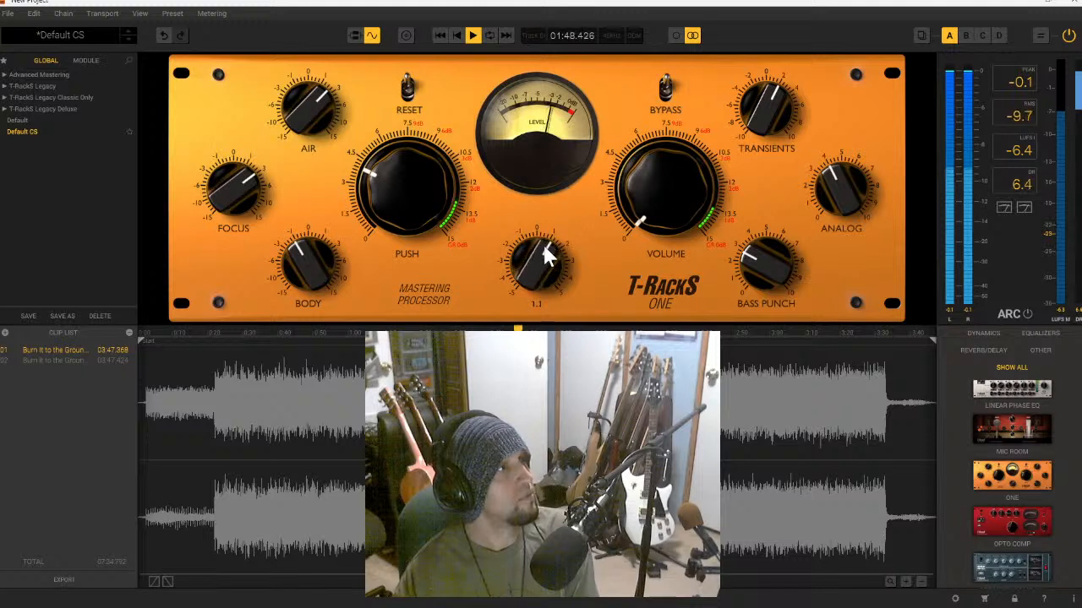
pyautogui.moveTo(400, 202)
pyautogui.mouseDown()
pyautogui.moveTo(431, 132)
pyautogui.moveTo(399, 196)
pyautogui.mouseUp()
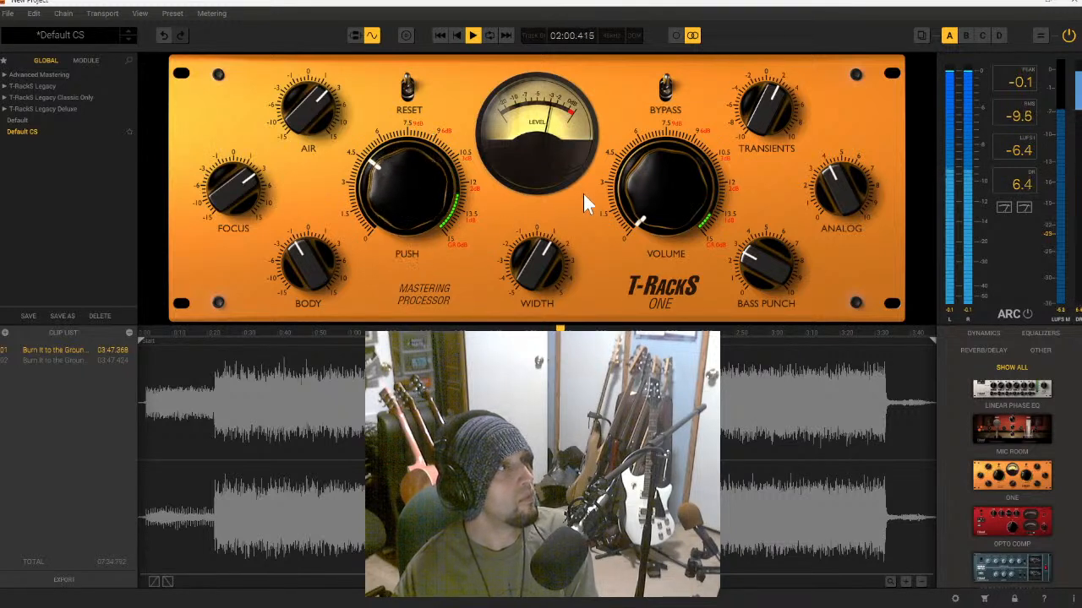
# - Try the One processor's Volume at 0.8 and 1.6 while the clip plays, and return it to 0
pyautogui.moveTo(664, 215); pyautogui.dragTo(663, 210)
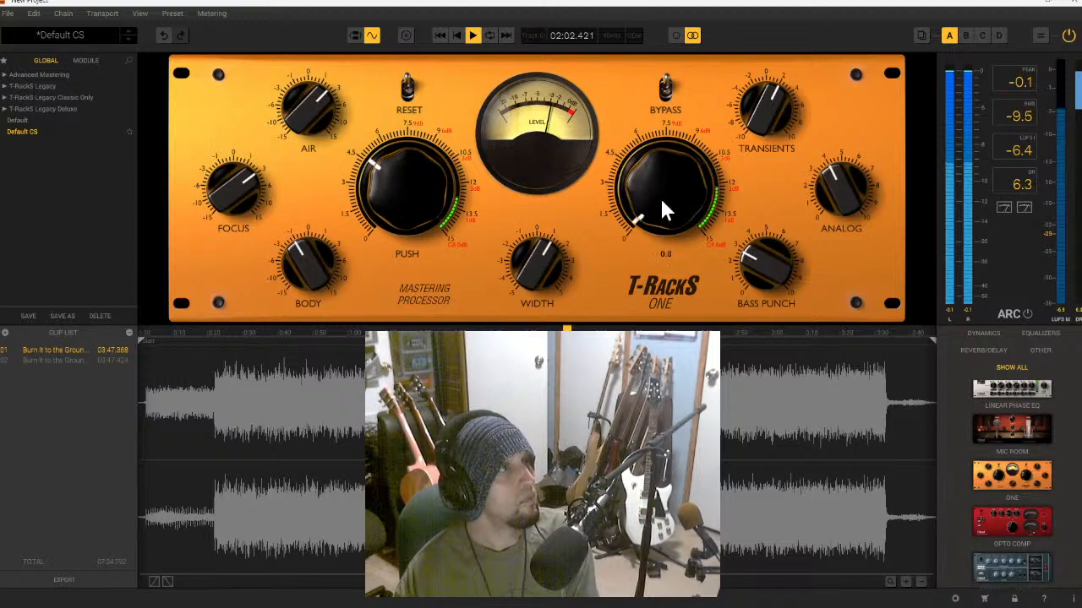
pyautogui.moveTo(838, 189)
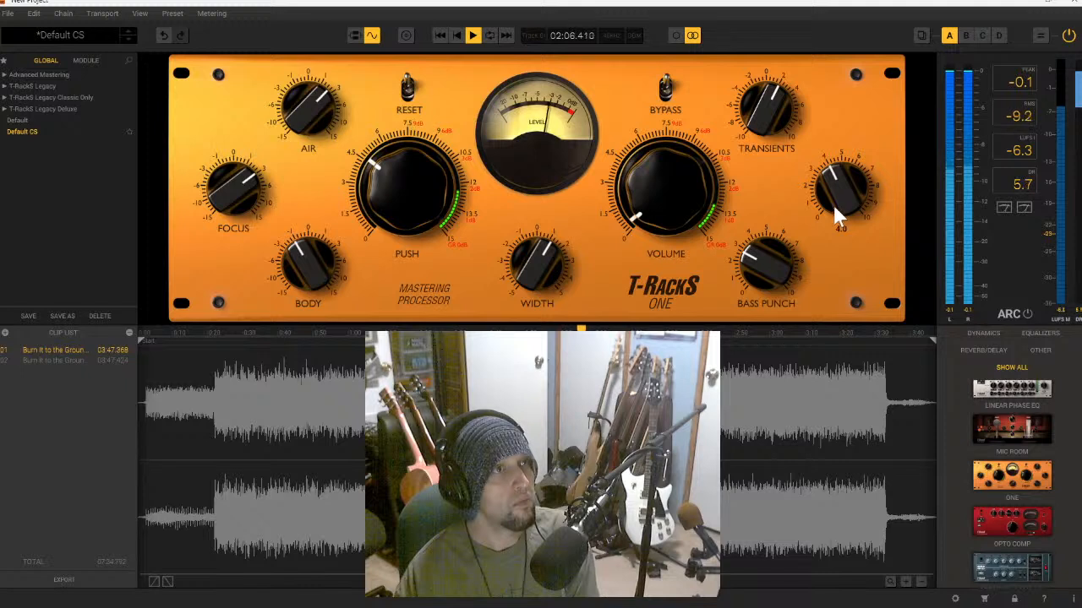
pyautogui.moveTo(840, 197)
pyautogui.mouseDown()
pyautogui.moveTo(880, 85)
pyautogui.moveTo(836, 174)
pyautogui.moveTo(851, 198)
pyautogui.mouseUp()
pyautogui.moveTo(667, 199); pyautogui.dragTo(668, 180)
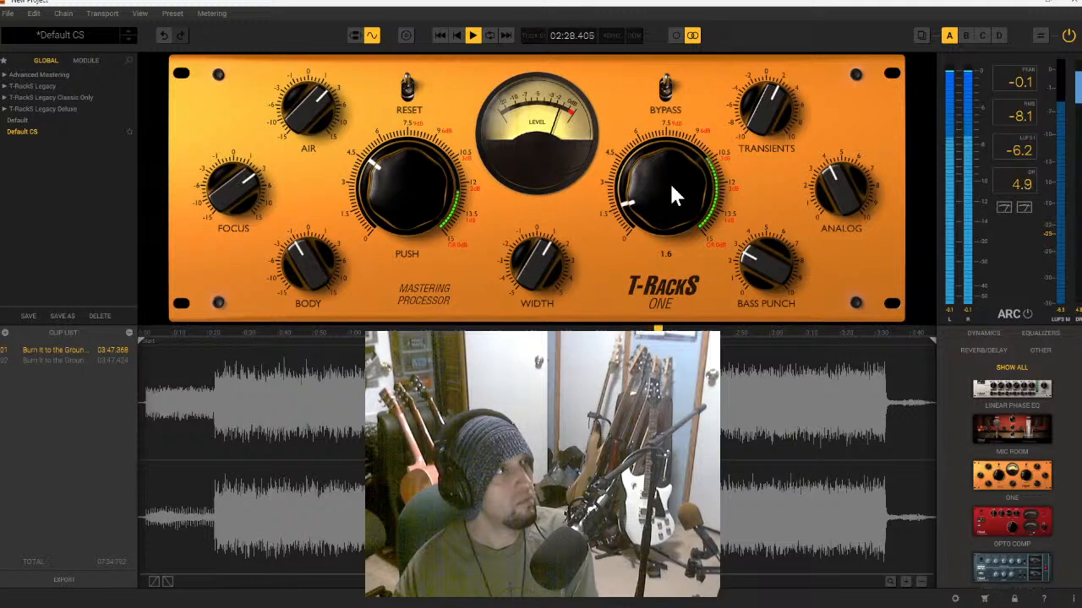
pyautogui.moveTo(671, 187); pyautogui.dragTo(693, 212)
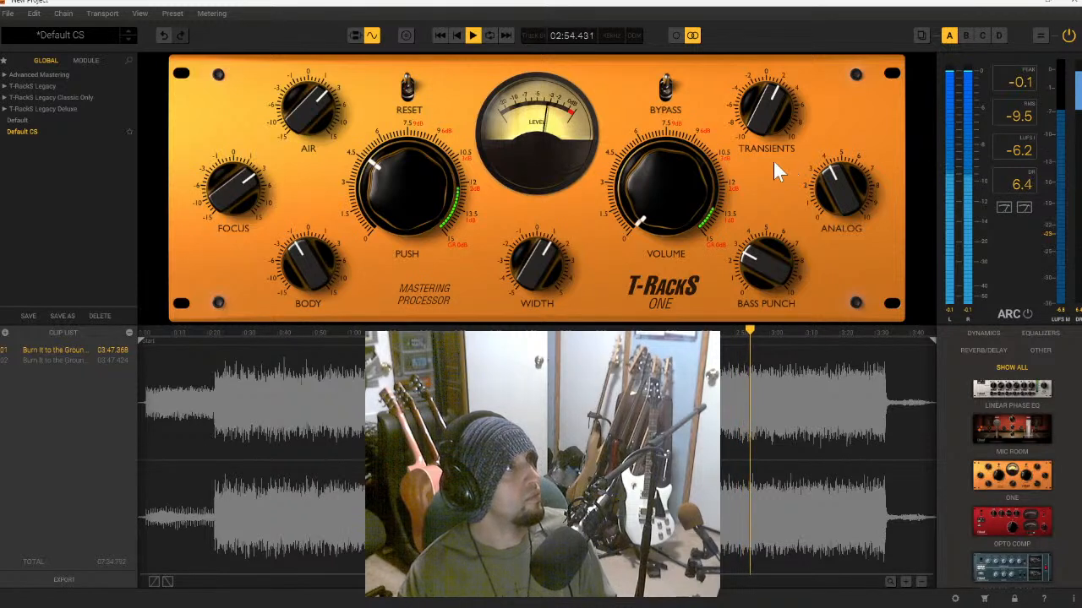
# - Raise Transients further and lower Air below zero, briefly trying a higher Bass Punch during playback
pyautogui.moveTo(767, 92)
pyautogui.mouseDown()
pyautogui.moveTo(777, 48)
pyautogui.moveTo(768, 71)
pyautogui.mouseUp()
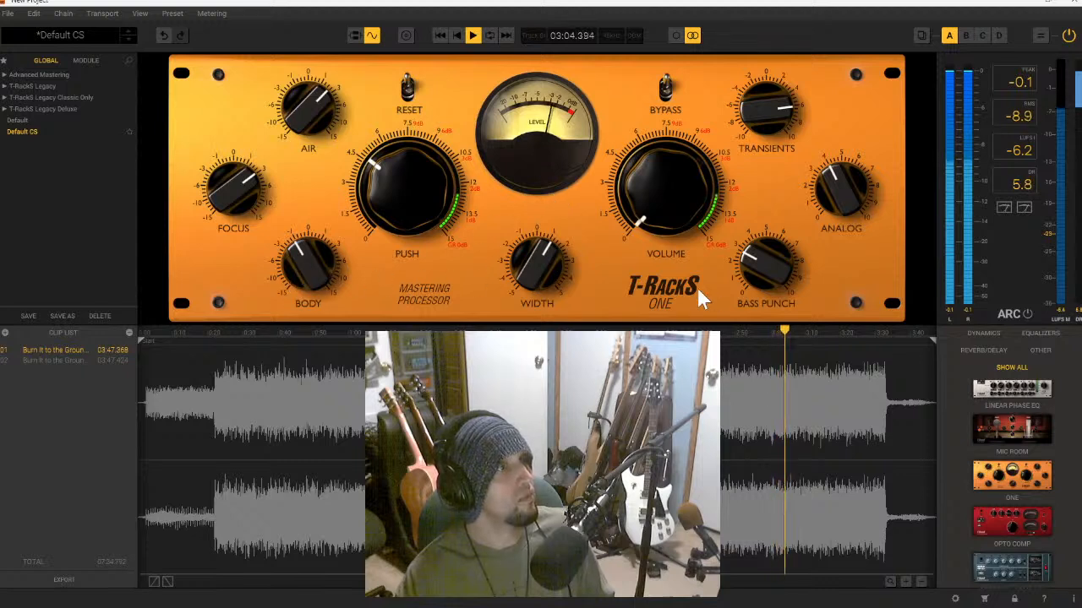
pyautogui.moveTo(768, 251); pyautogui.dragTo(788, 205)
pyautogui.moveTo(307, 103); pyautogui.dragTo(291, 172)
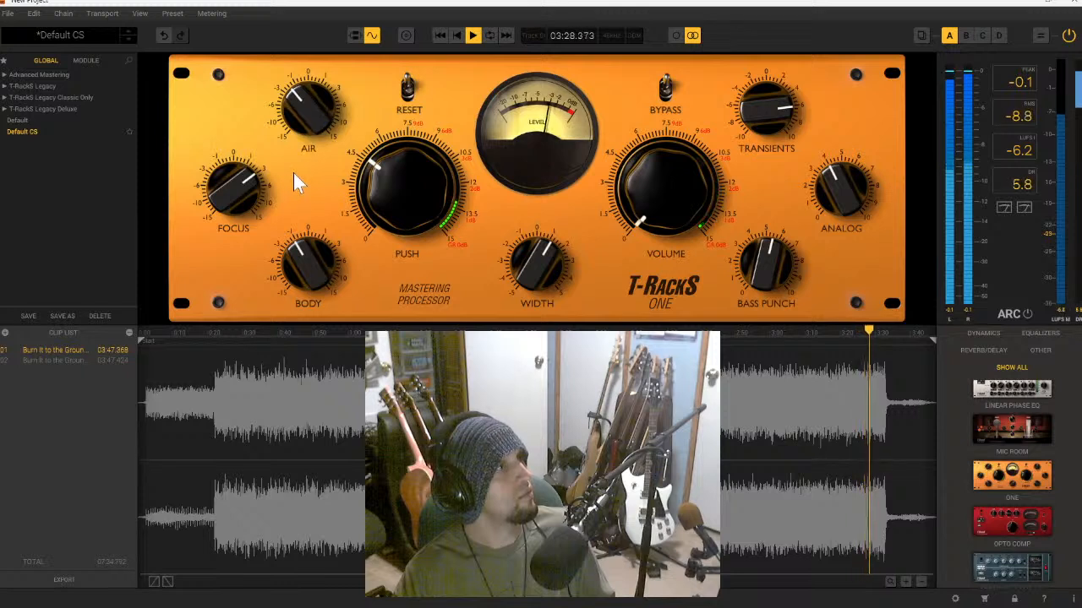
pyautogui.moveTo(779, 265); pyautogui.dragTo(759, 314)
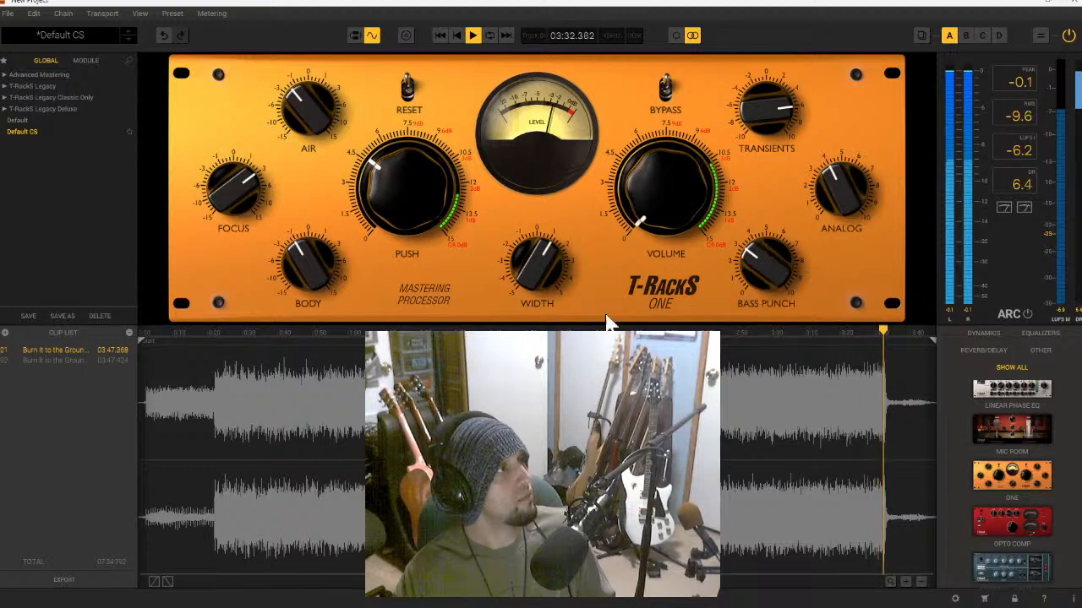
pyautogui.moveTo(318, 277); pyautogui.dragTo(319, 284)
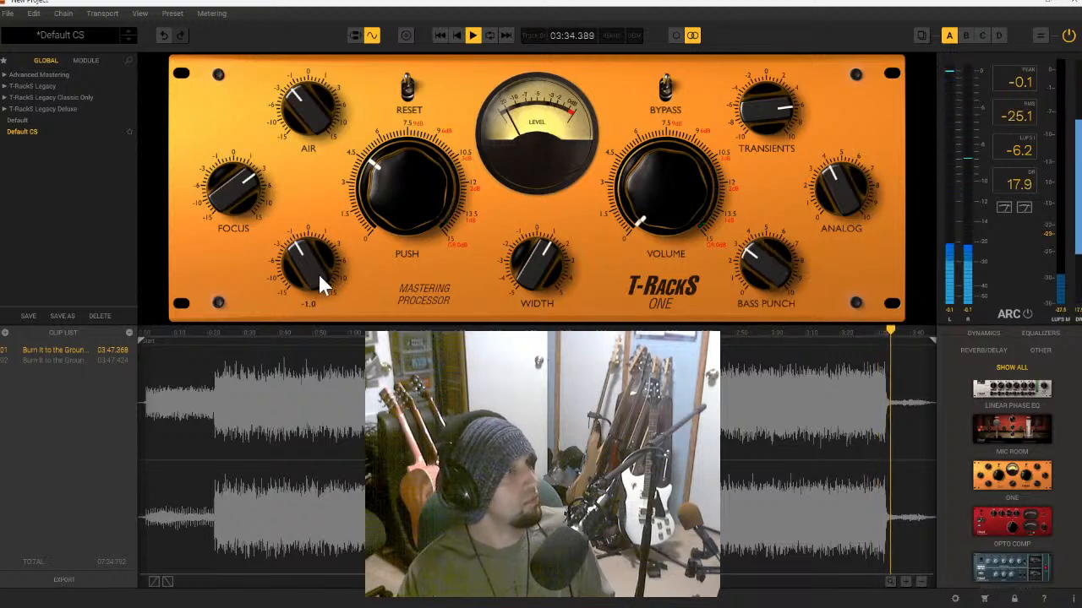
# - Stop playback and return the playhead to the start of the clip, keeping the One processor's Volume at 0.0
pyautogui.click(472, 37)
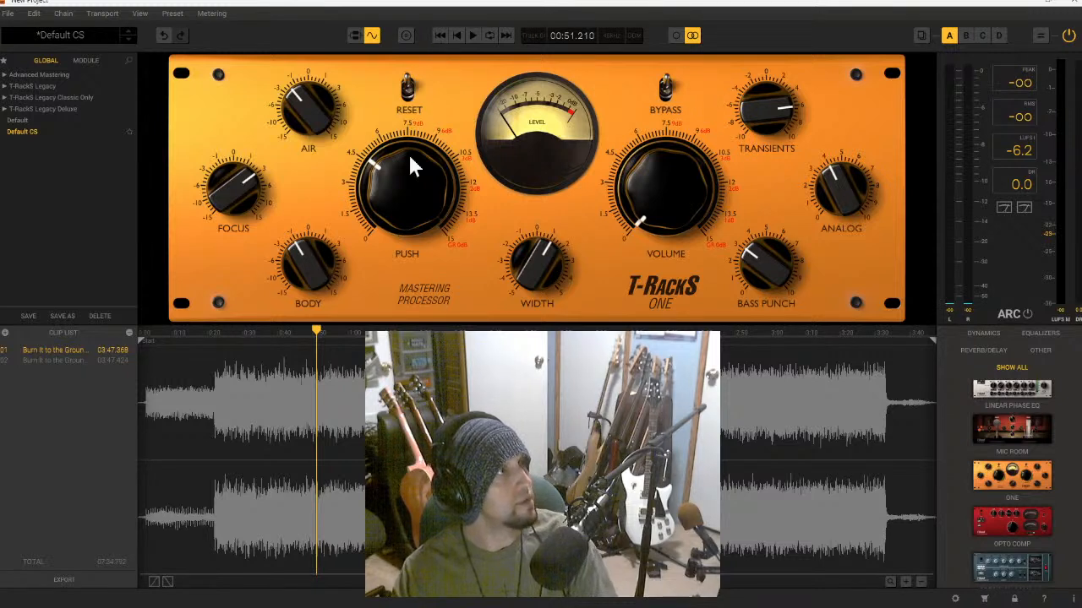
pyautogui.moveTo(317, 329); pyautogui.dragTo(135, 351)
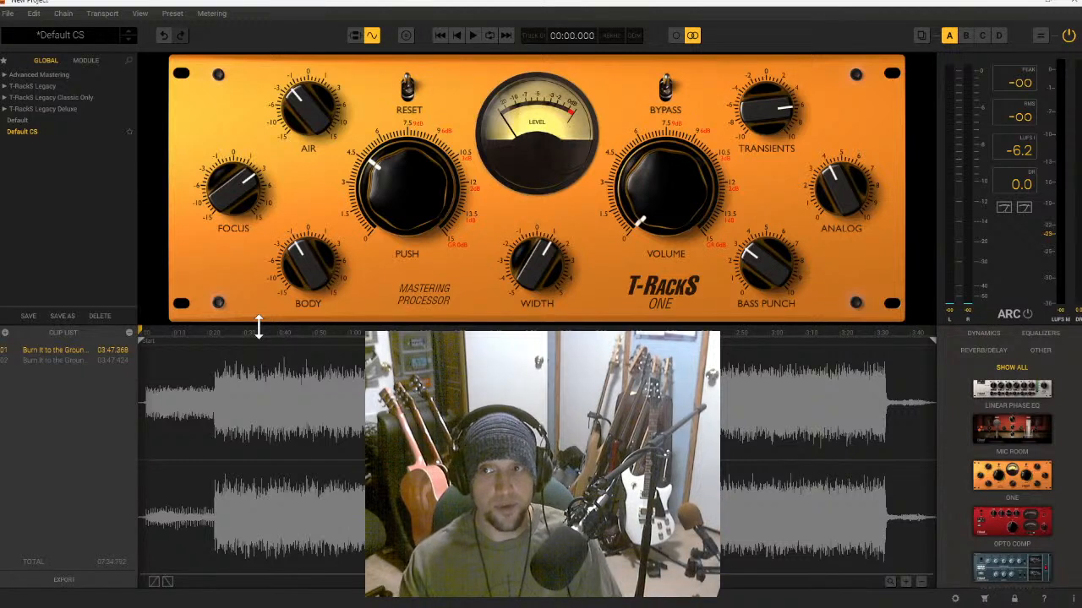
pyautogui.moveTo(676, 201)
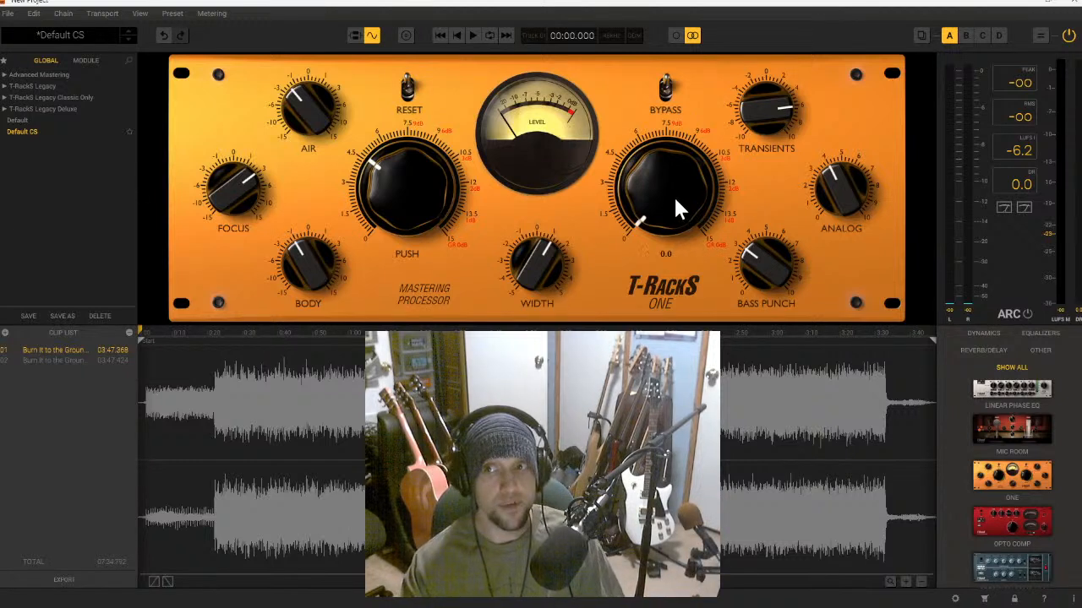
pyautogui.moveTo(672, 194); pyautogui.dragTo(682, 232)
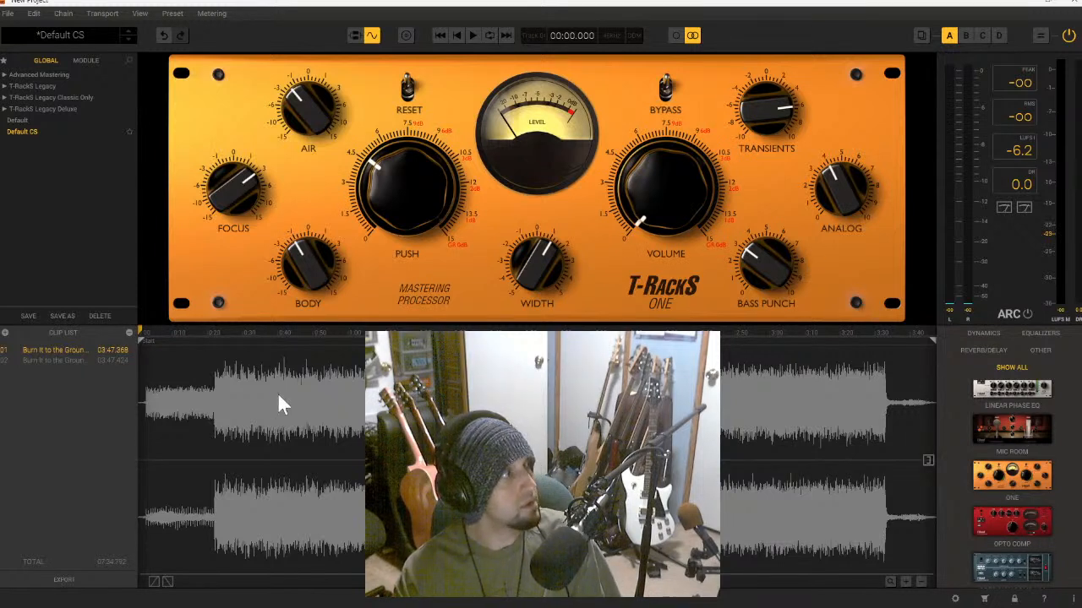
# - Find the TEAC A-6100 MKII tape machine among the modules and try to add it to the first clip
pyautogui.scroll(-1, 1041, 573)
pyautogui.scroll(-10, 1041, 573)
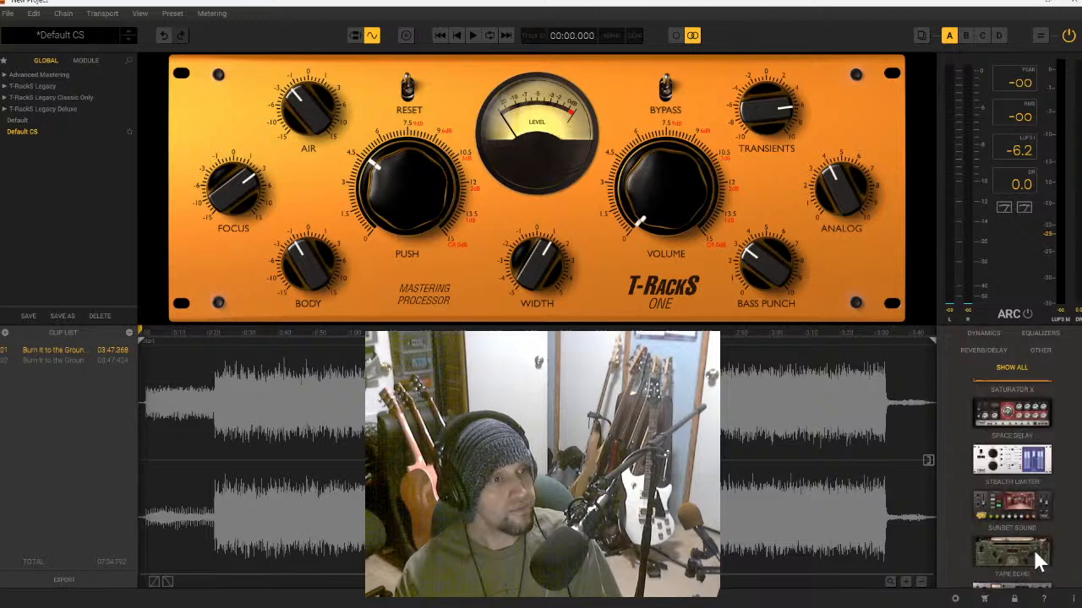
pyautogui.scroll(-2, 1033, 543)
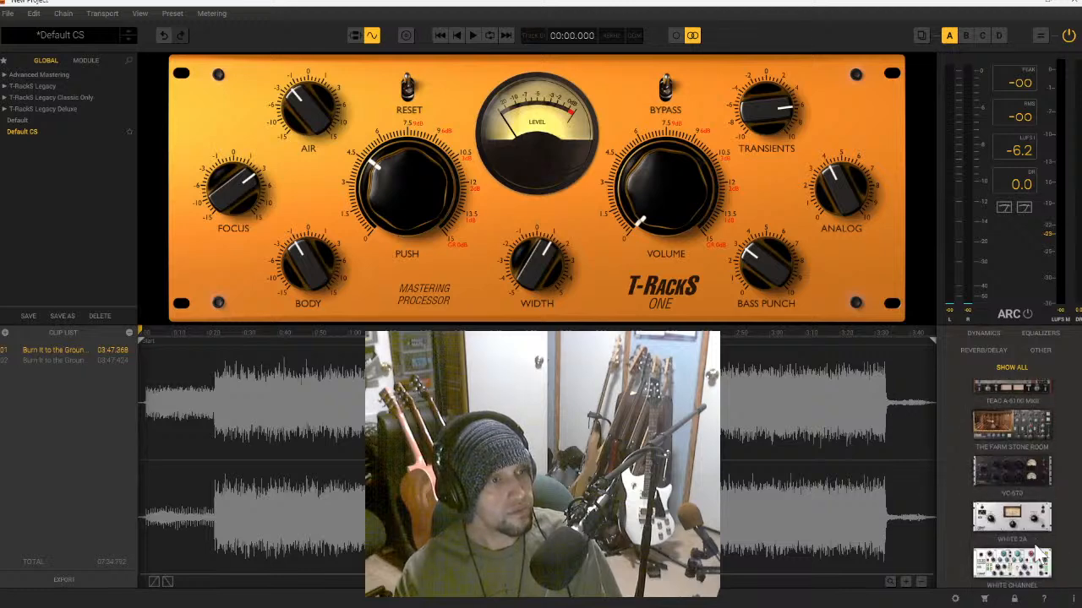
pyautogui.scroll(8, 1036, 545)
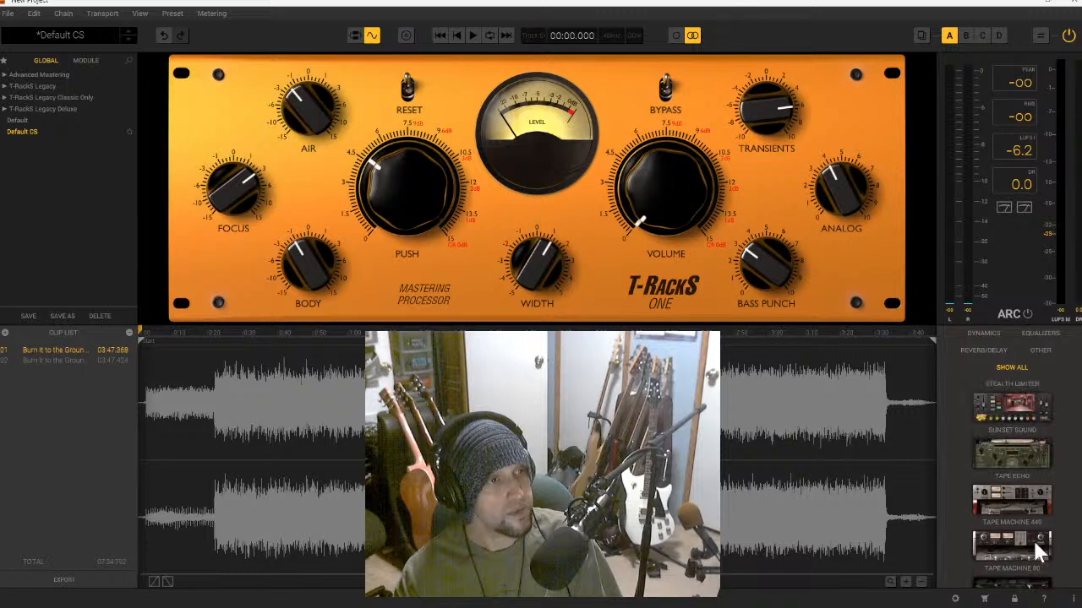
pyautogui.scroll(3, 1036, 545)
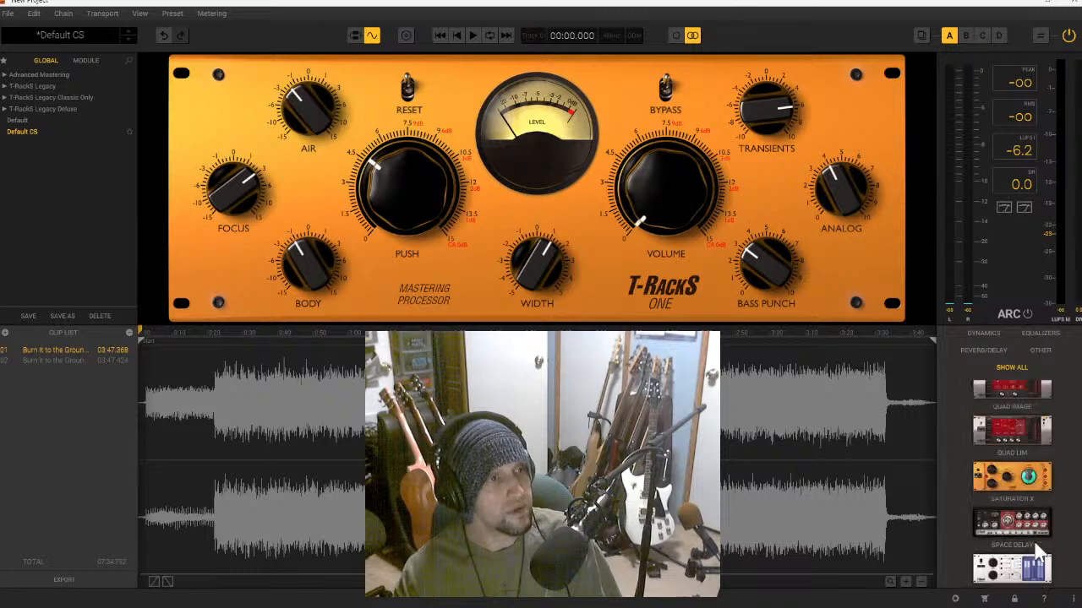
pyautogui.scroll(-7, 1038, 548)
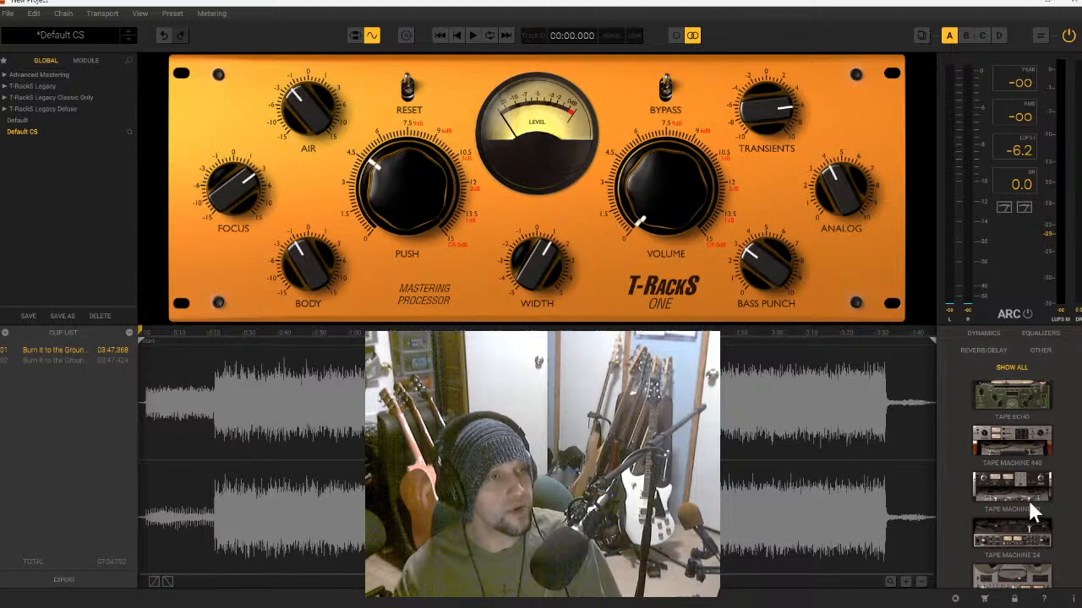
pyautogui.scroll(-5, 1027, 497)
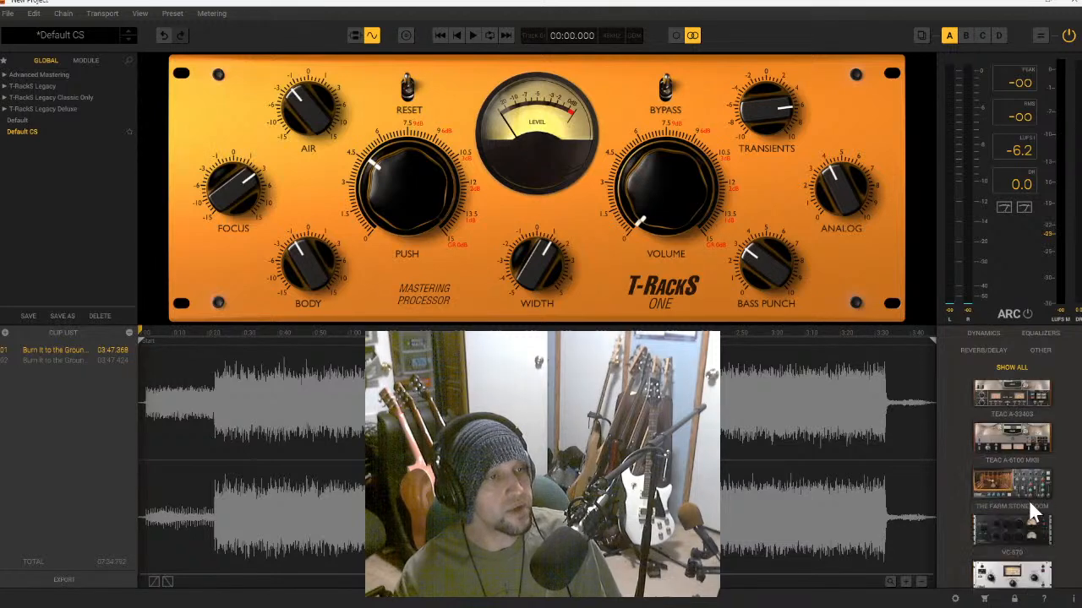
pyautogui.scroll(1, 1030, 504)
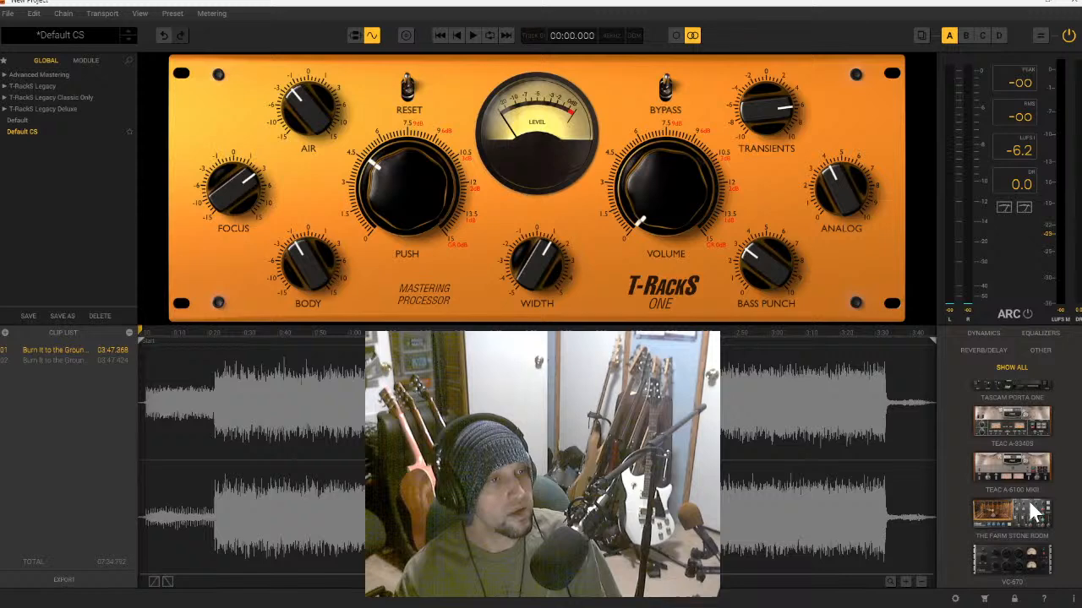
pyautogui.moveTo(1027, 463); pyautogui.dragTo(735, 455)
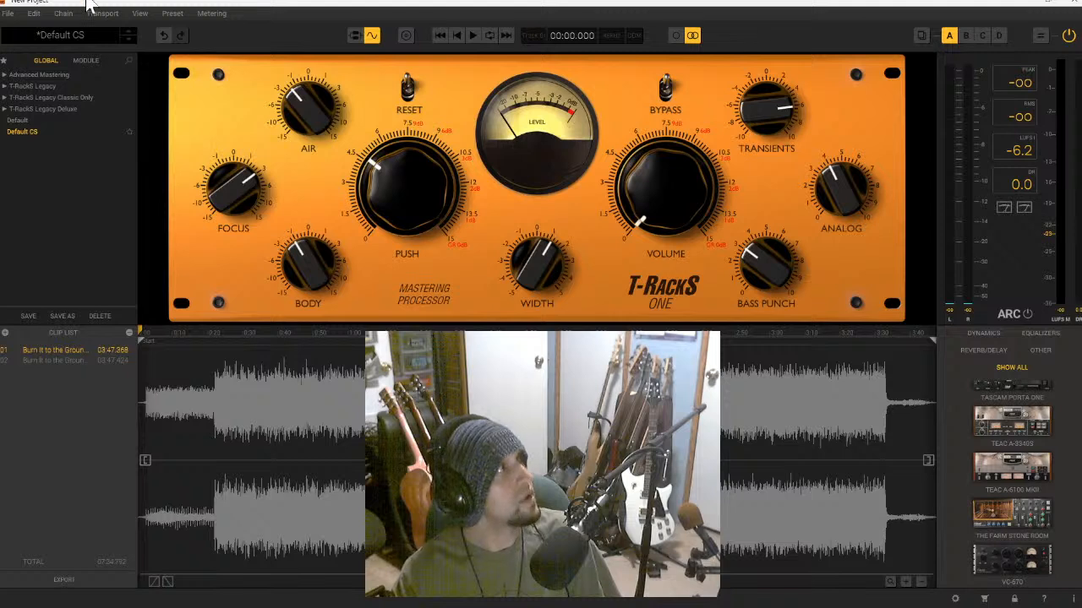
pyautogui.click(140, 12)
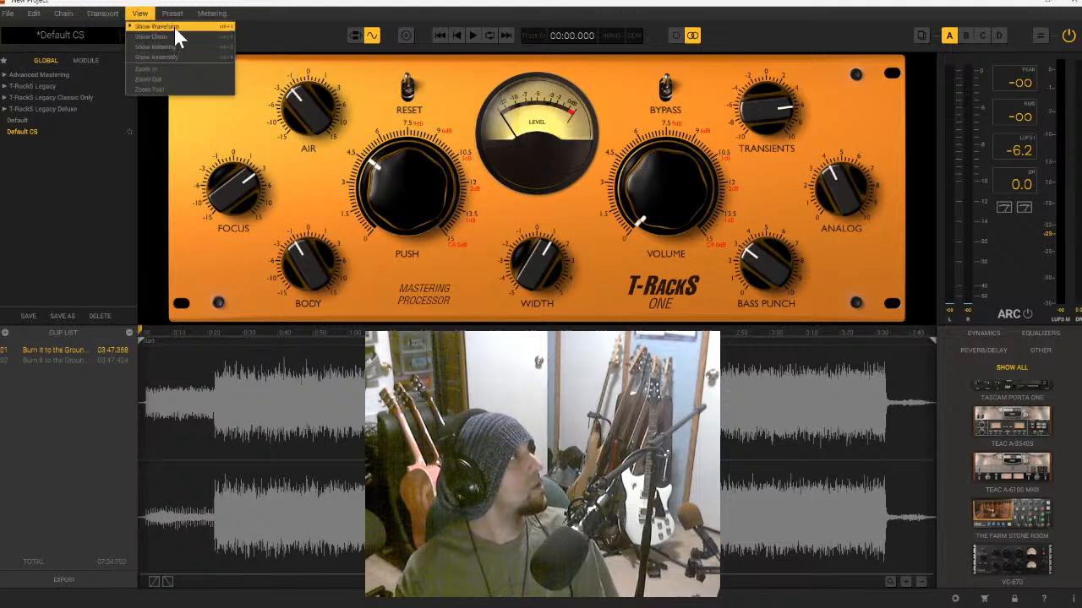
pyautogui.click(174, 27)
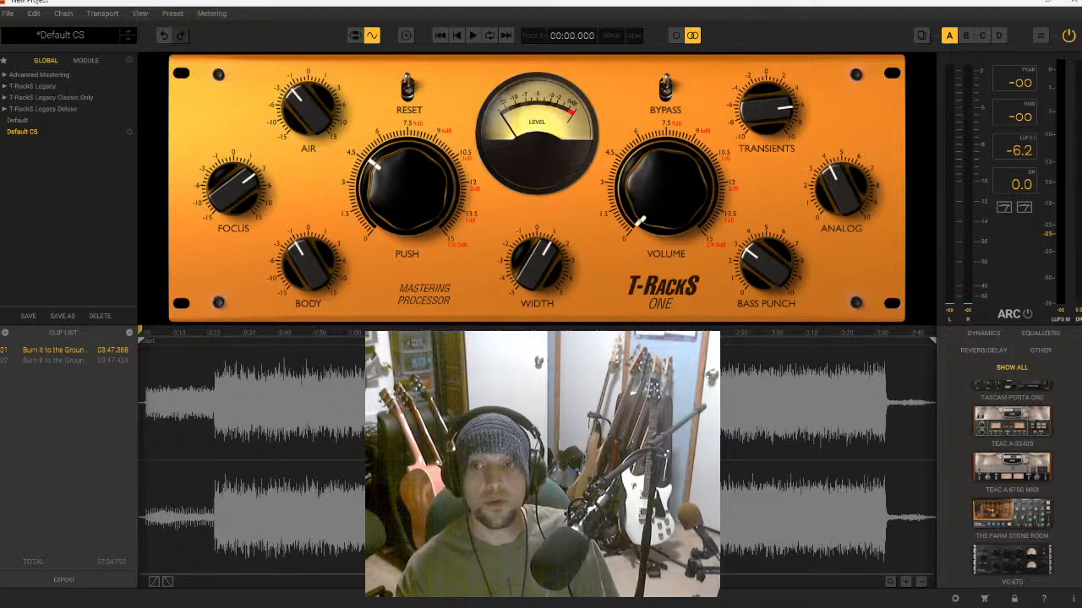
pyautogui.click(140, 13)
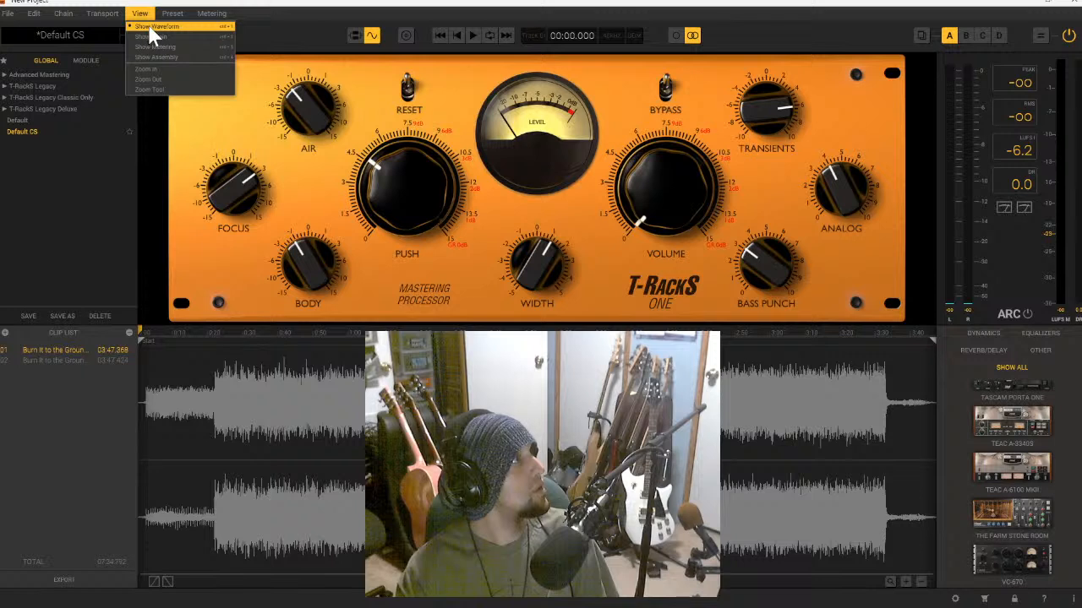
pyautogui.click(131, 28)
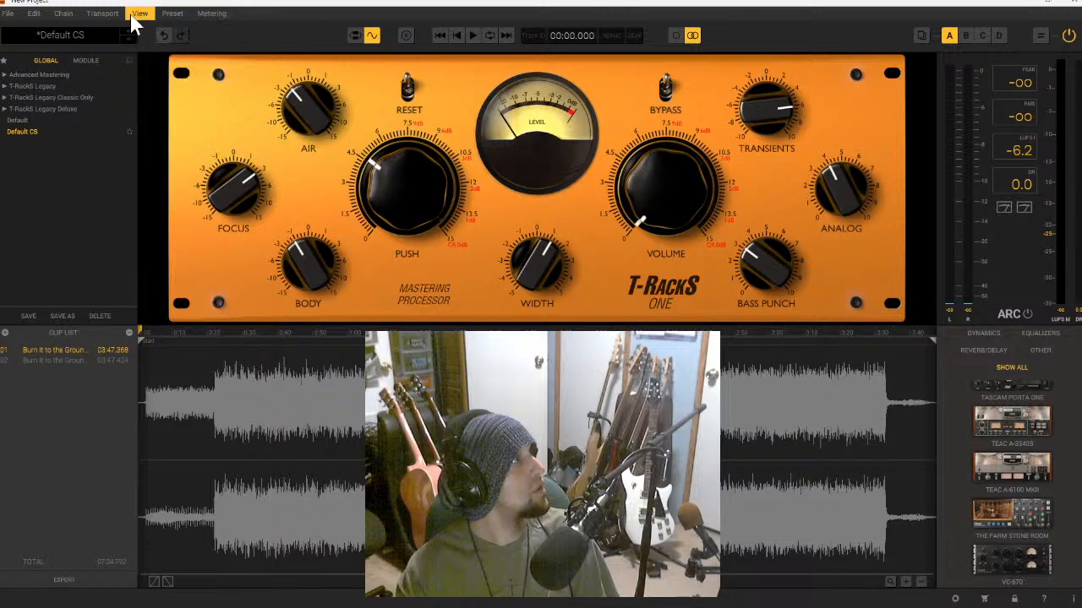
pyautogui.click(133, 17)
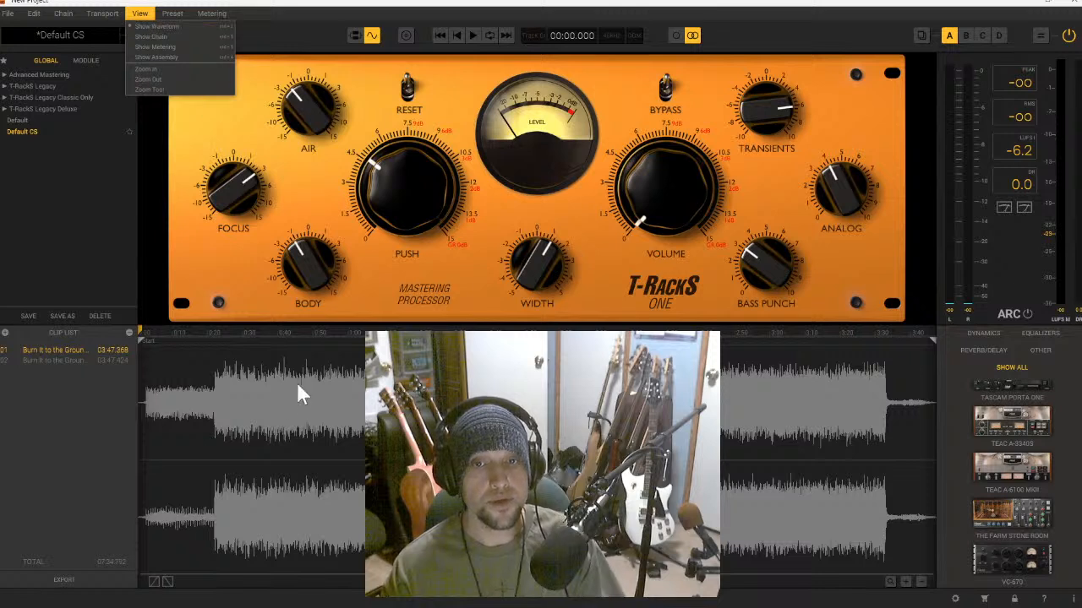
# - Place the playhead at 00:23.660 and switch the display from the waveform to the processing chain
pyautogui.click(220, 382)
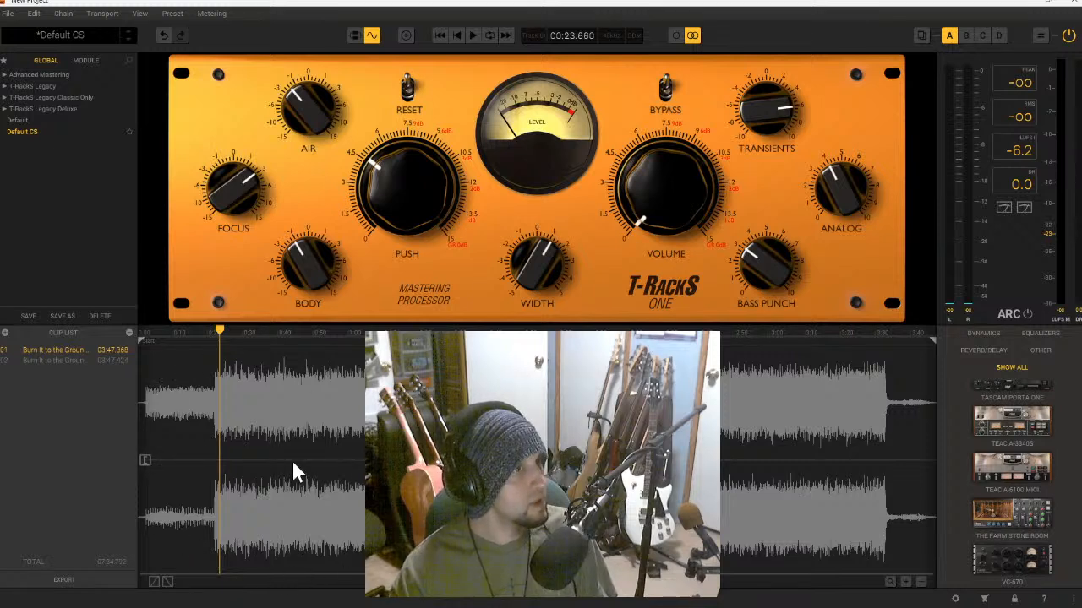
pyautogui.moveTo(146, 463); pyautogui.dragTo(75, 459)
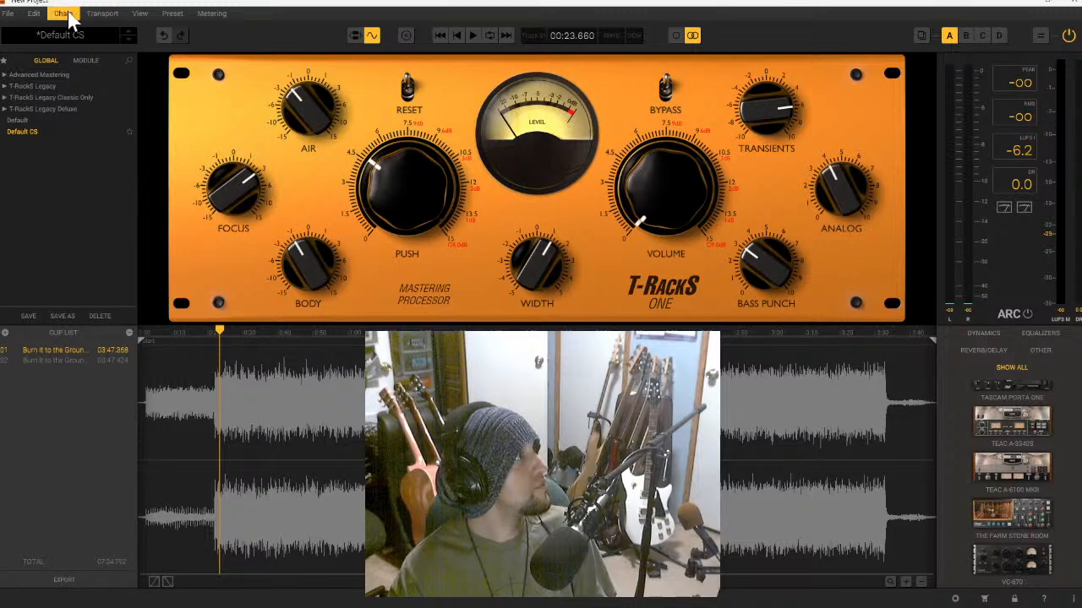
pyautogui.click(138, 14)
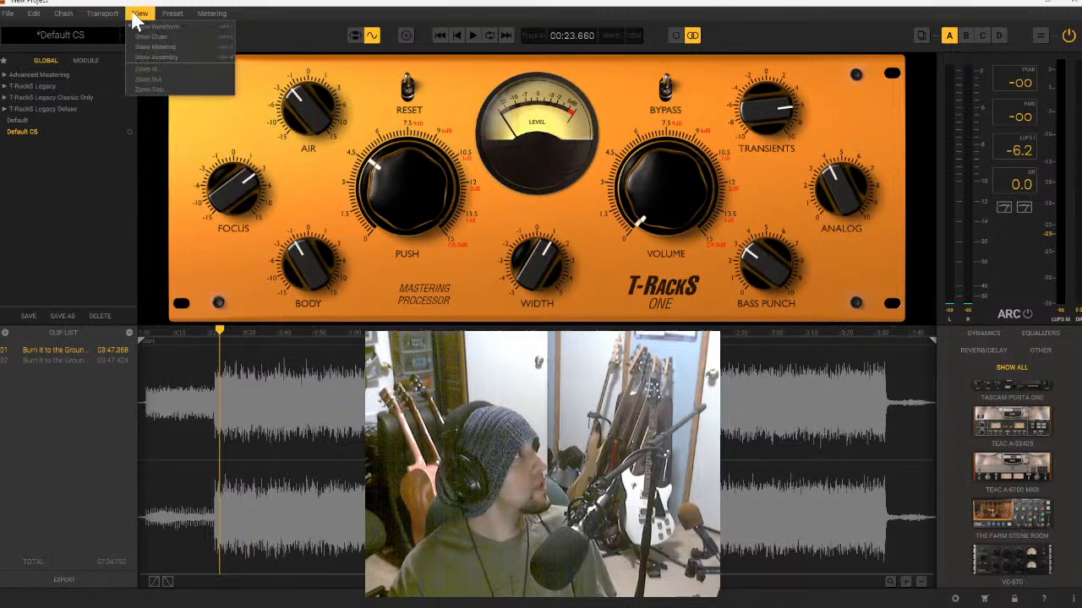
pyautogui.click(169, 38)
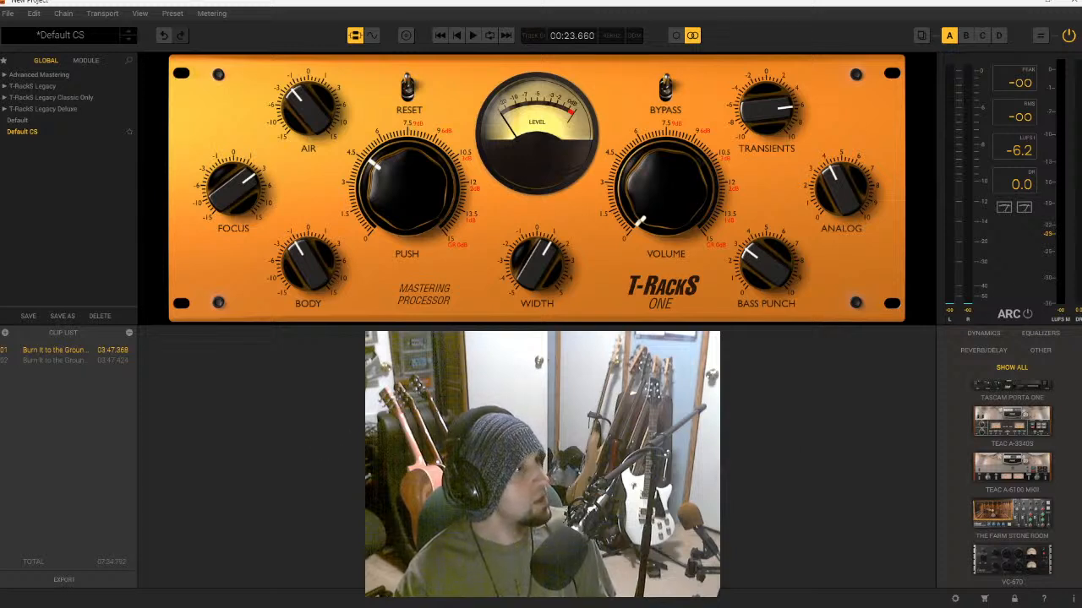
# - Add the TEAC A-6100 MKII tape machine to the chain and set its Input to 4.1 during playback
pyautogui.moveTo(1031, 482); pyautogui.dragTo(592, 482)
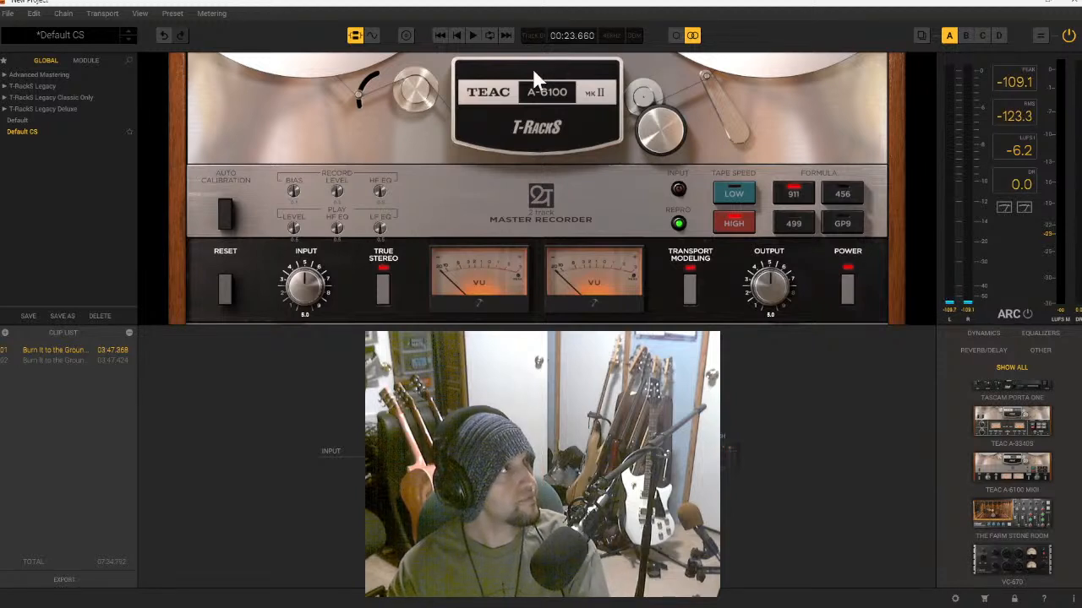
pyautogui.click(472, 35)
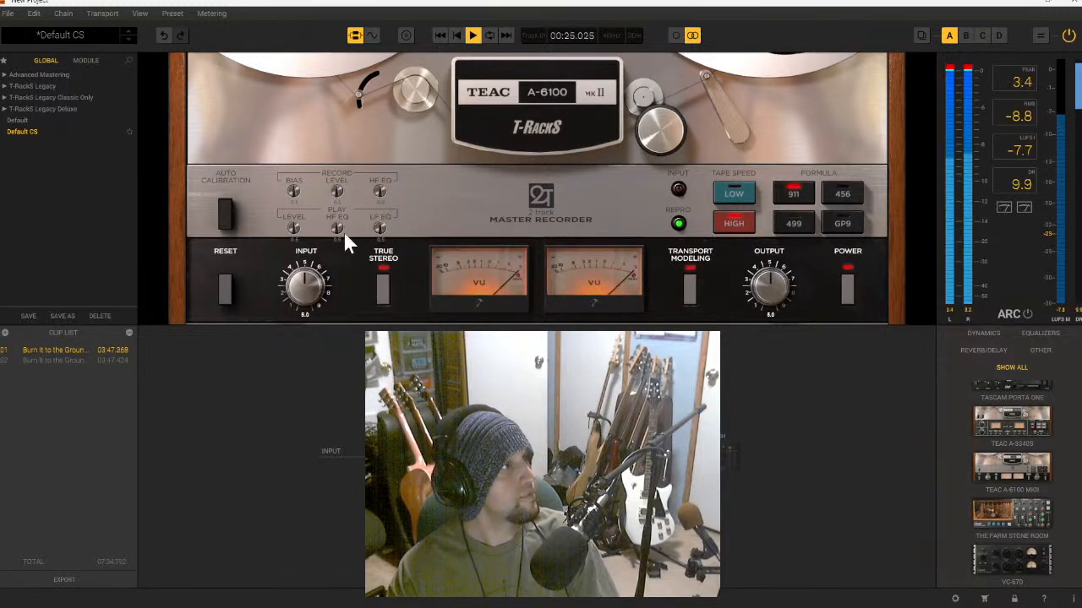
pyautogui.moveTo(297, 290); pyautogui.dragTo(292, 303)
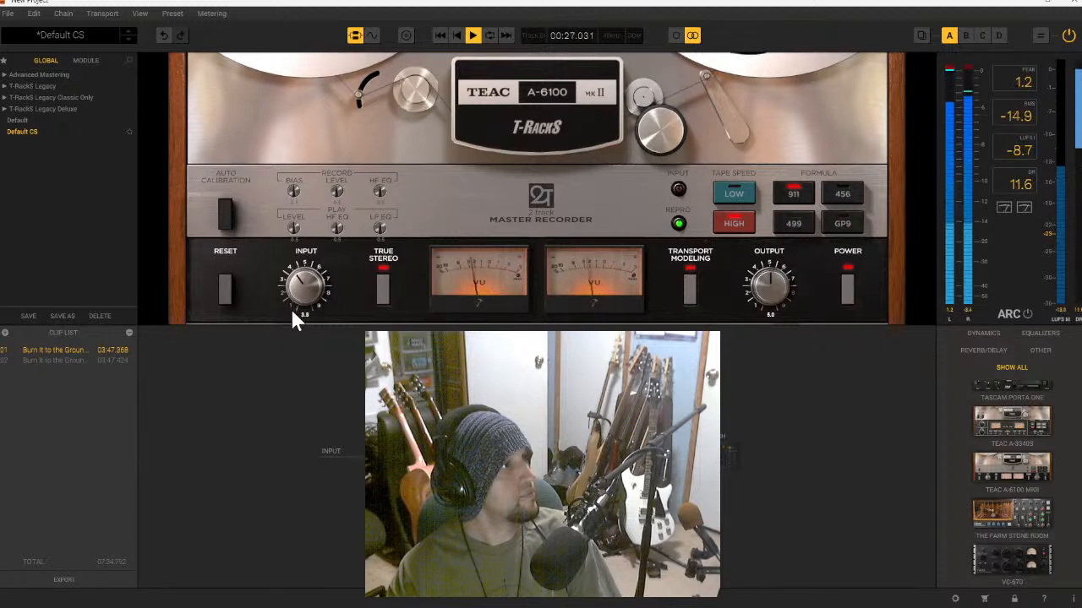
pyautogui.moveTo(293, 313); pyautogui.dragTo(294, 312)
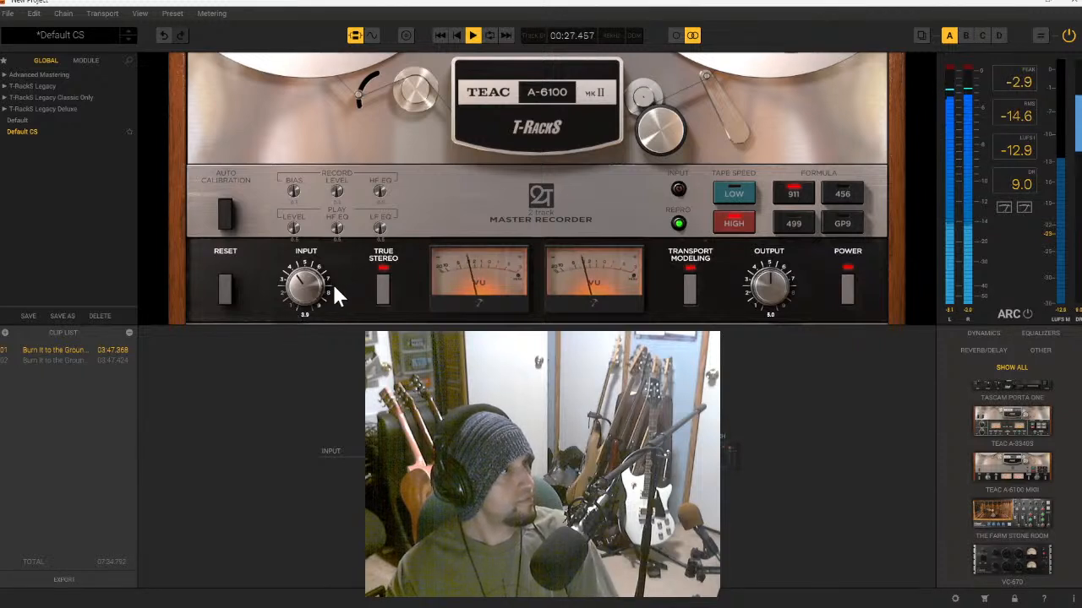
pyautogui.scroll(1, 304, 291)
pyautogui.scroll(1, 304, 290)
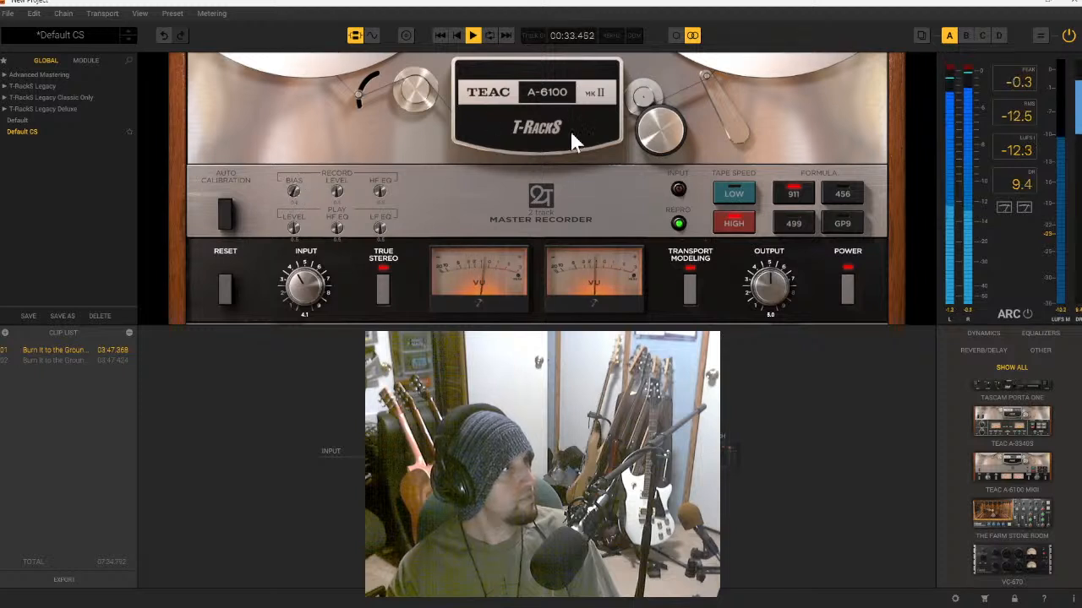
# - Audition the 456, 499 and GP9 tape formulas on the TEAC machine, leaving GP9 selected, and stop playback
pyautogui.click(839, 192)
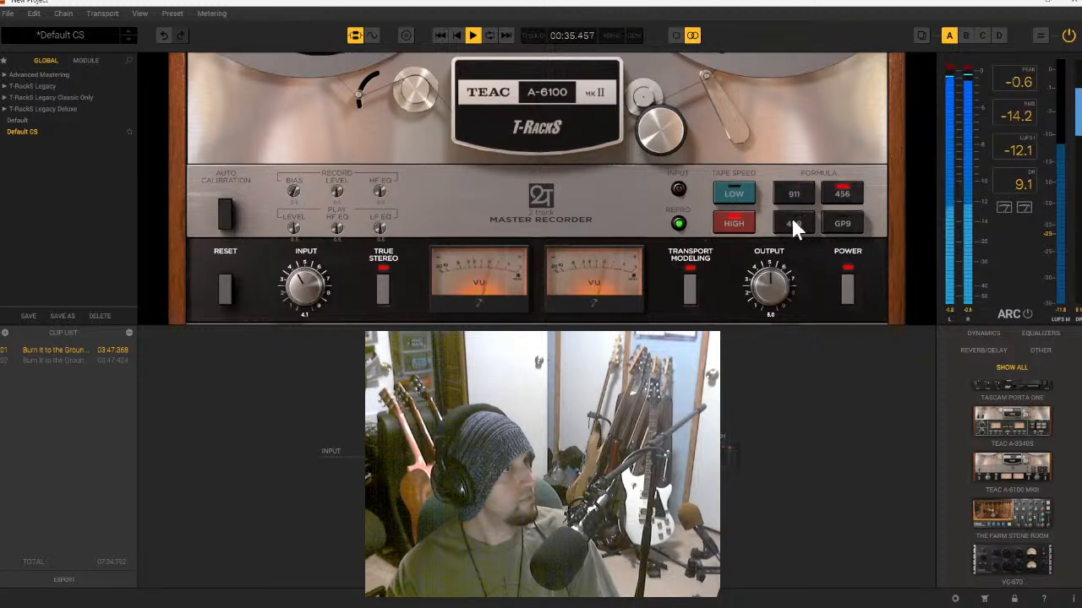
pyautogui.click(792, 221)
pyautogui.click(840, 223)
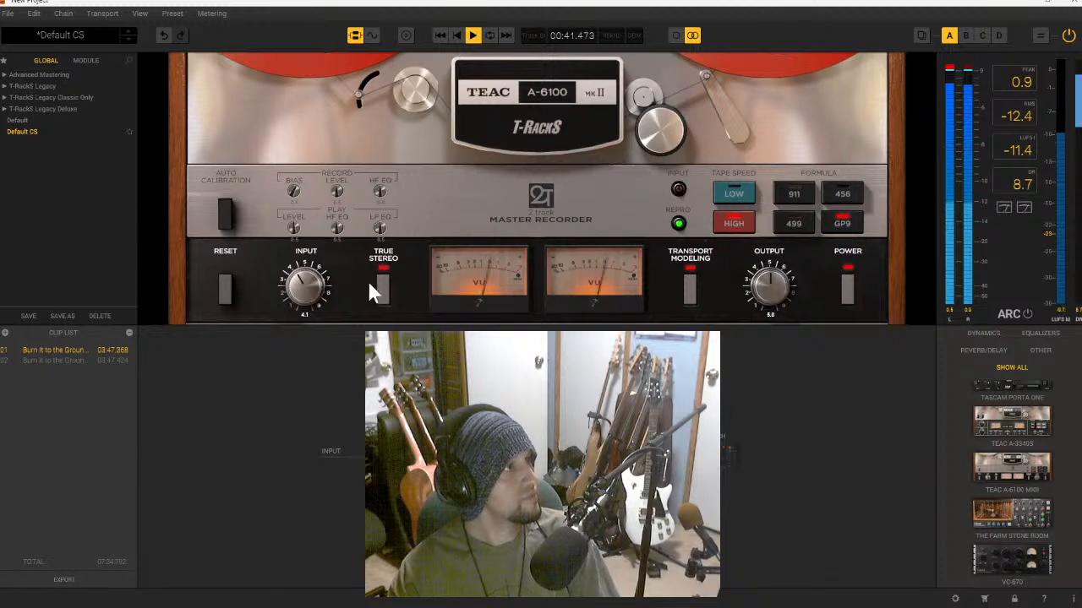
pyautogui.click(473, 37)
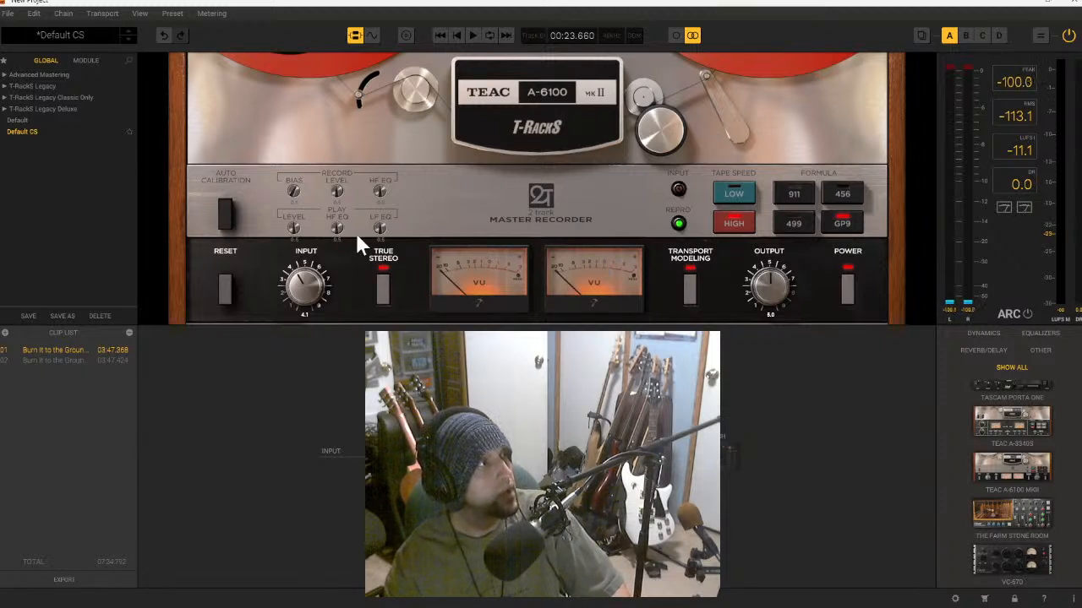
# - Play the clip again and compare the 911 and GP9 tape formulas, ending on GP9
pyautogui.click(802, 193)
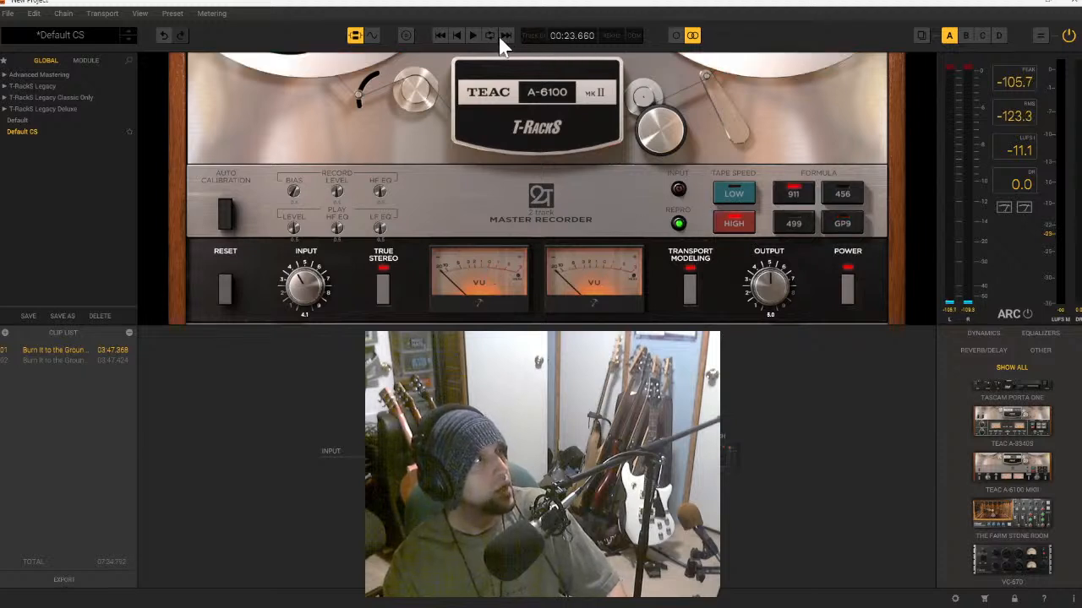
pyautogui.click(474, 37)
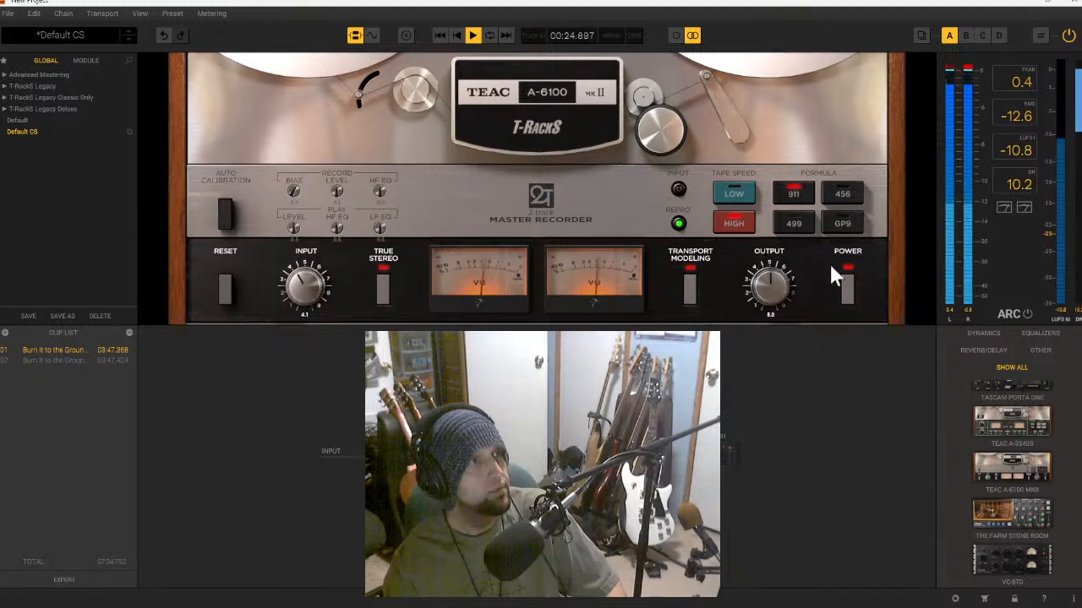
pyautogui.click(845, 224)
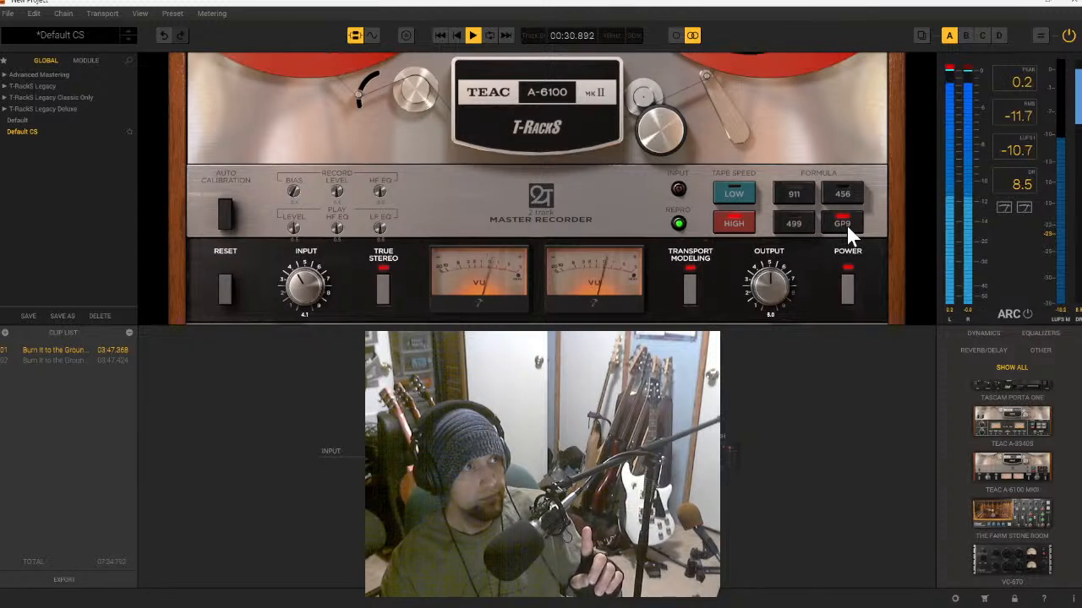
pyautogui.click(802, 195)
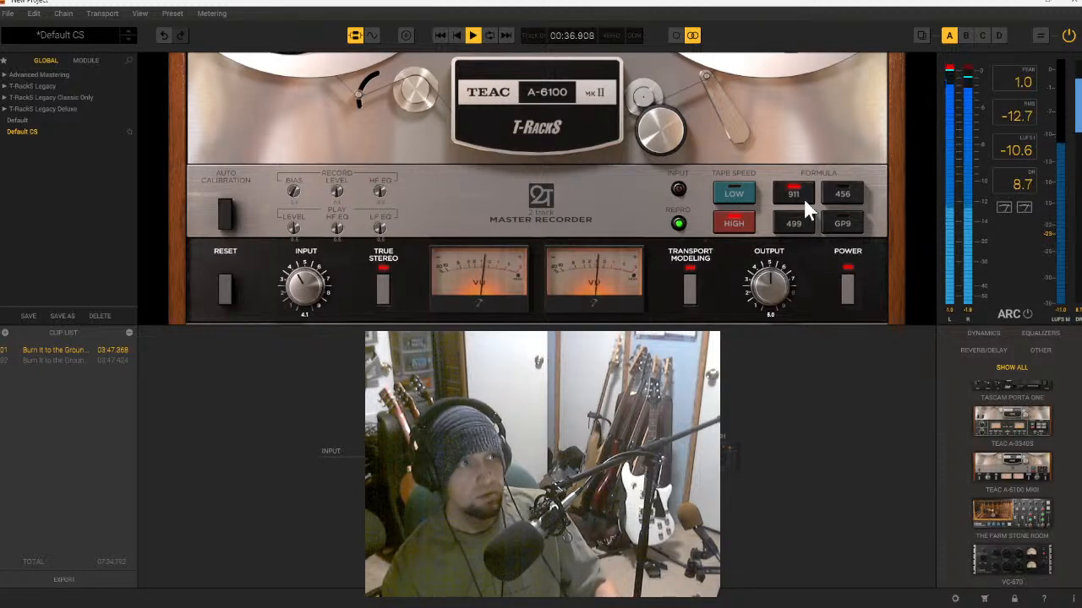
pyautogui.click(841, 222)
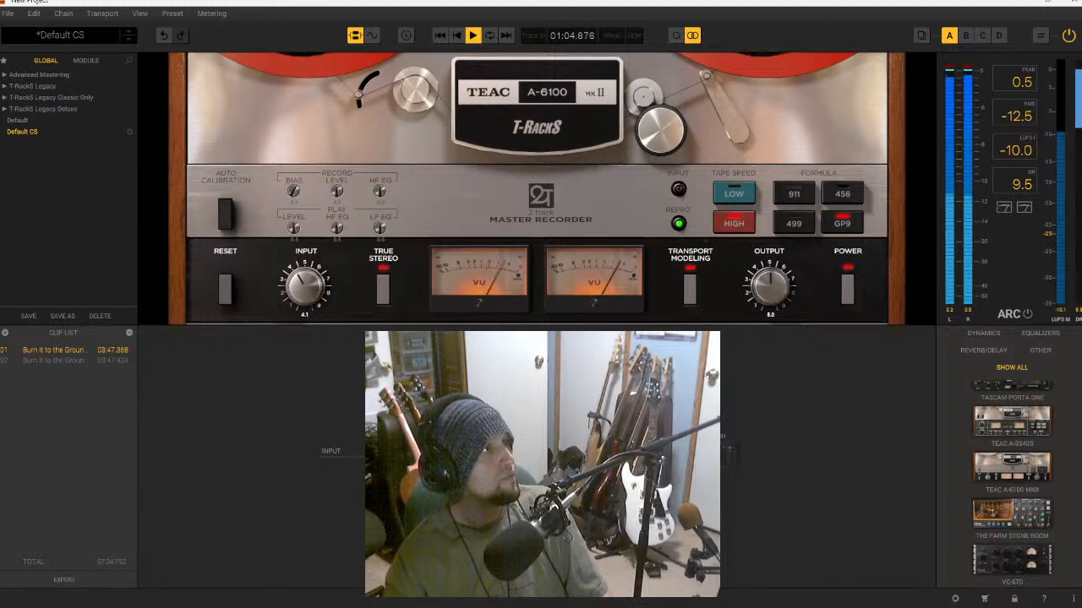
# - Find Saturator X among the modules and add it to the processing chain
pyautogui.scroll(-10, 1040, 459)
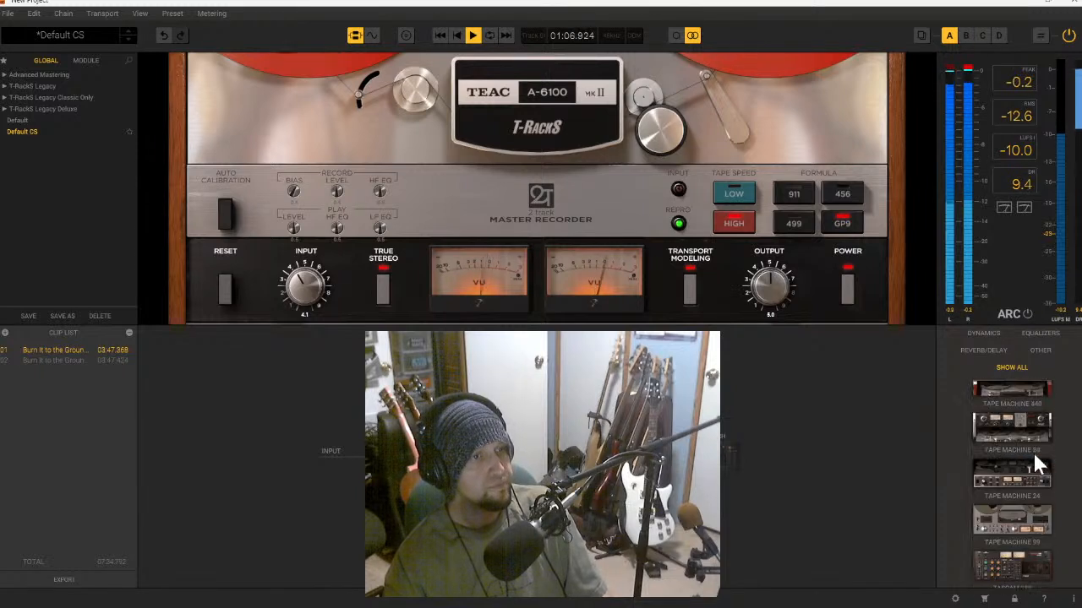
pyautogui.scroll(3, 1032, 452)
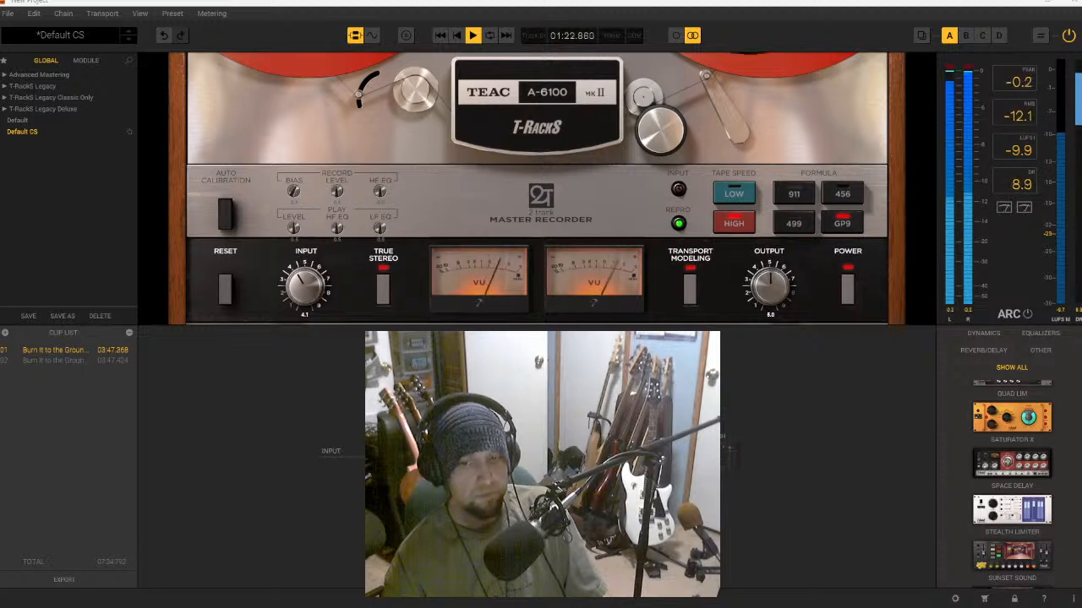
pyautogui.moveTo(1009, 414); pyautogui.dragTo(473, 456)
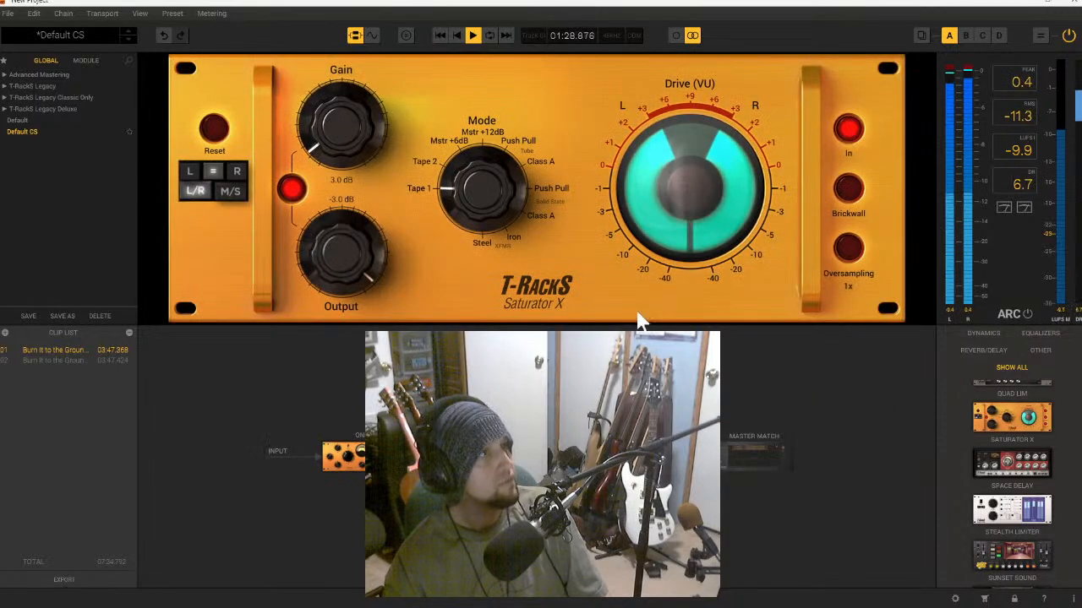
# - On Saturator X, enable Brickwall, unlink Gain from Output and set the Mode to Mstr +6dB
pyautogui.click(852, 196)
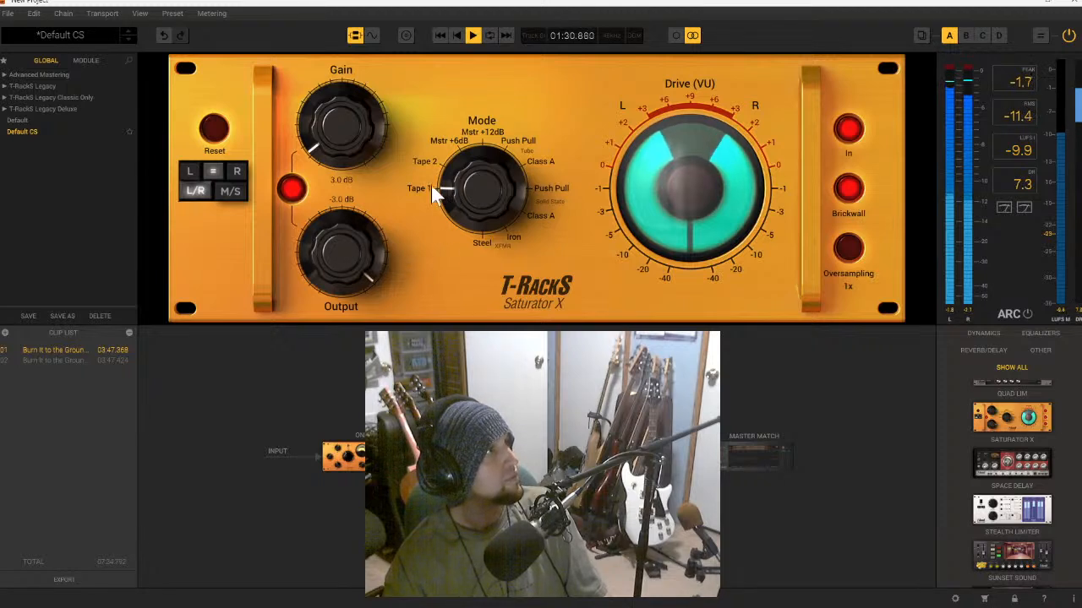
pyautogui.click(291, 189)
pyautogui.moveTo(515, 196); pyautogui.dragTo(493, 149)
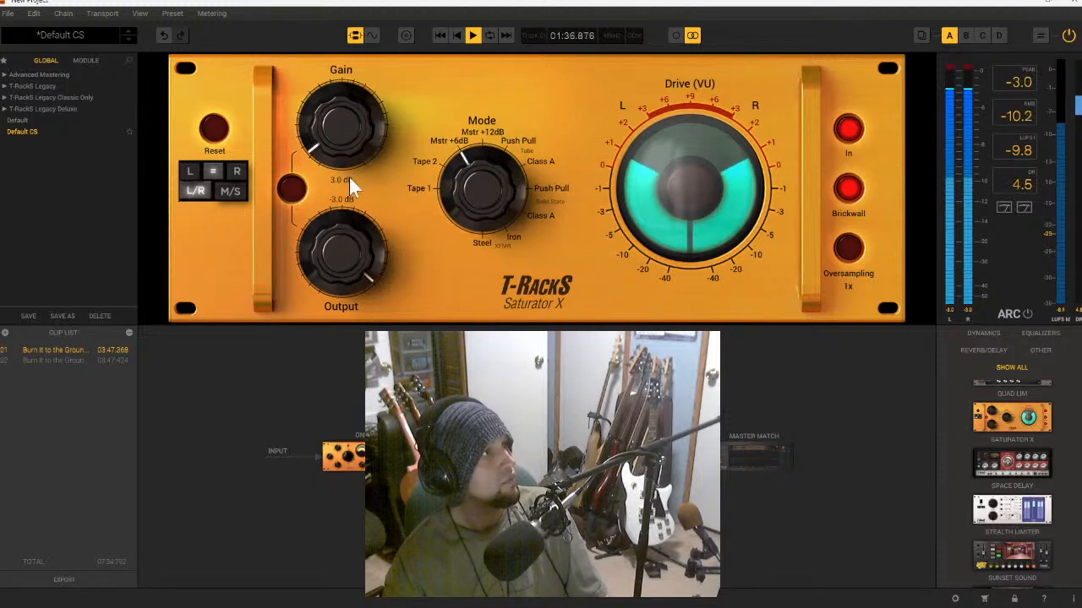
# - Set Saturator X's Output to -1.0 dB and its Gain to 3.2 dB, briefly trying 5.2 dB of Gain
pyautogui.scroll(2, 343, 226)
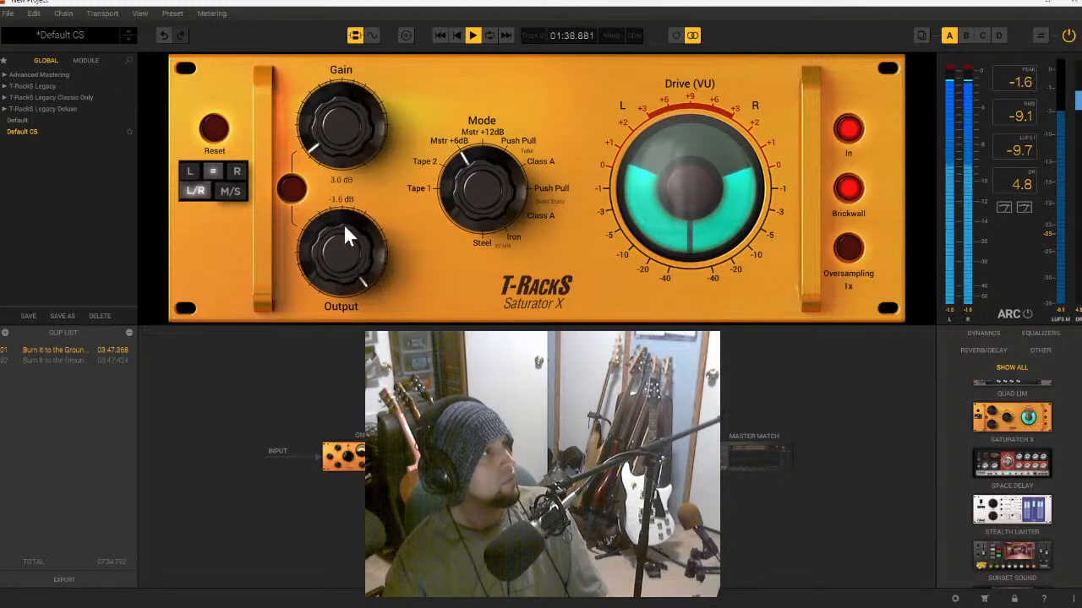
pyautogui.scroll(1, 342, 218)
pyautogui.scroll(1, 342, 218)
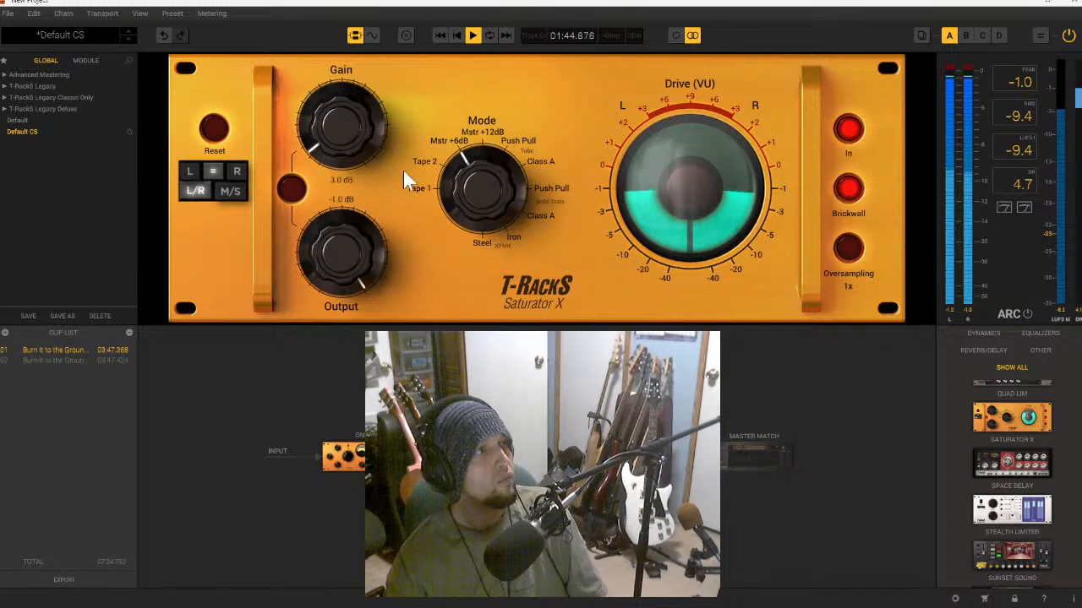
pyautogui.scroll(2, 334, 125)
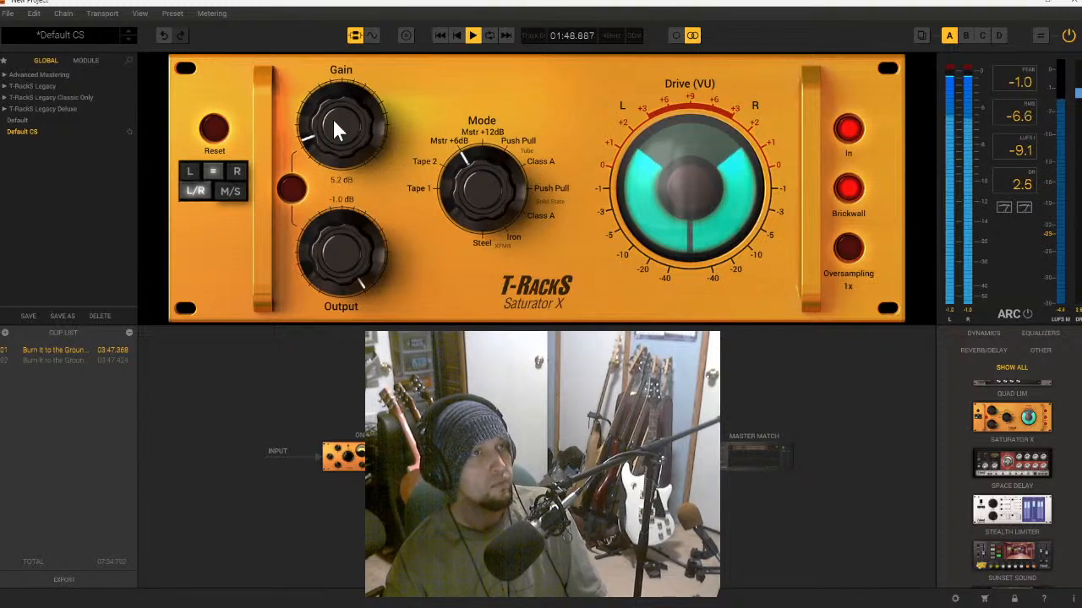
pyautogui.scroll(-1, 334, 125)
pyautogui.scroll(-4, 333, 128)
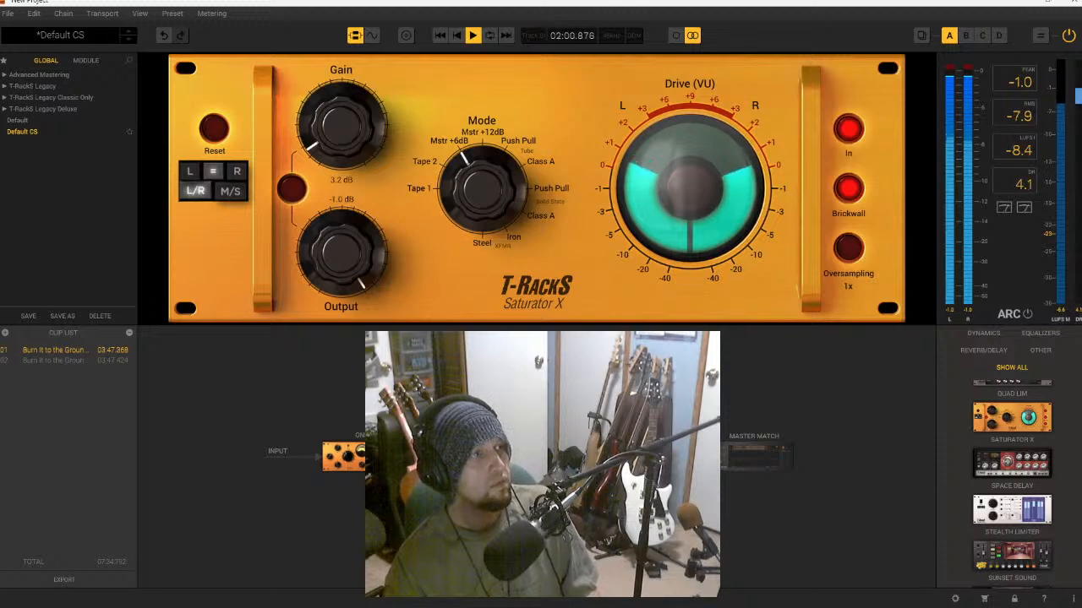
# - Bypass Saturator X and the TEAC A-6100 MKII in turn for comparison, and remove the TEAC from the chain
pyautogui.click(859, 131)
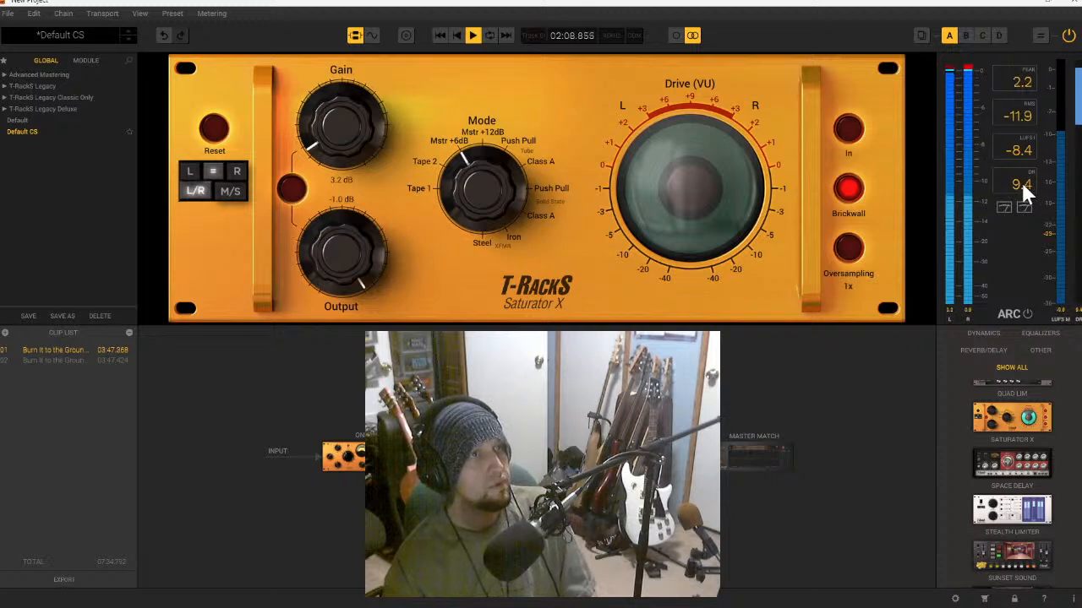
pyautogui.click(969, 68)
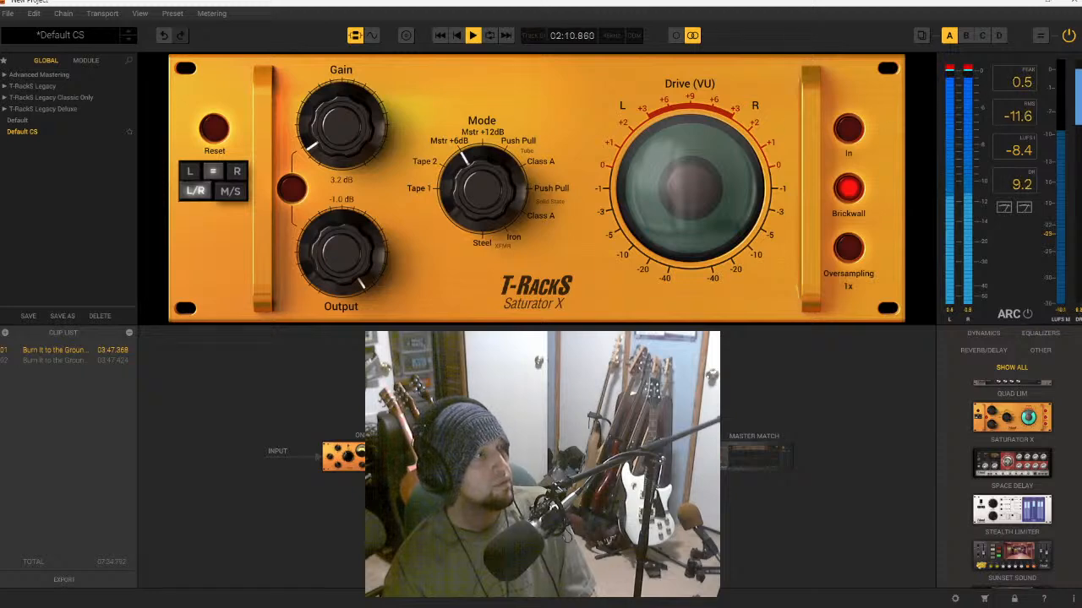
pyautogui.click(524, 456)
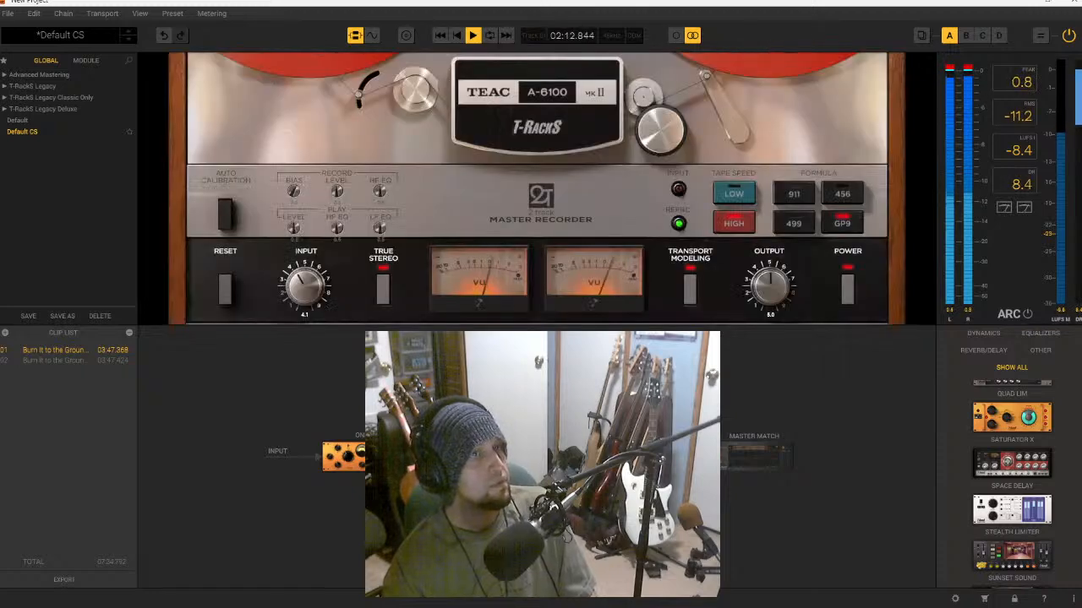
pyautogui.click(847, 287)
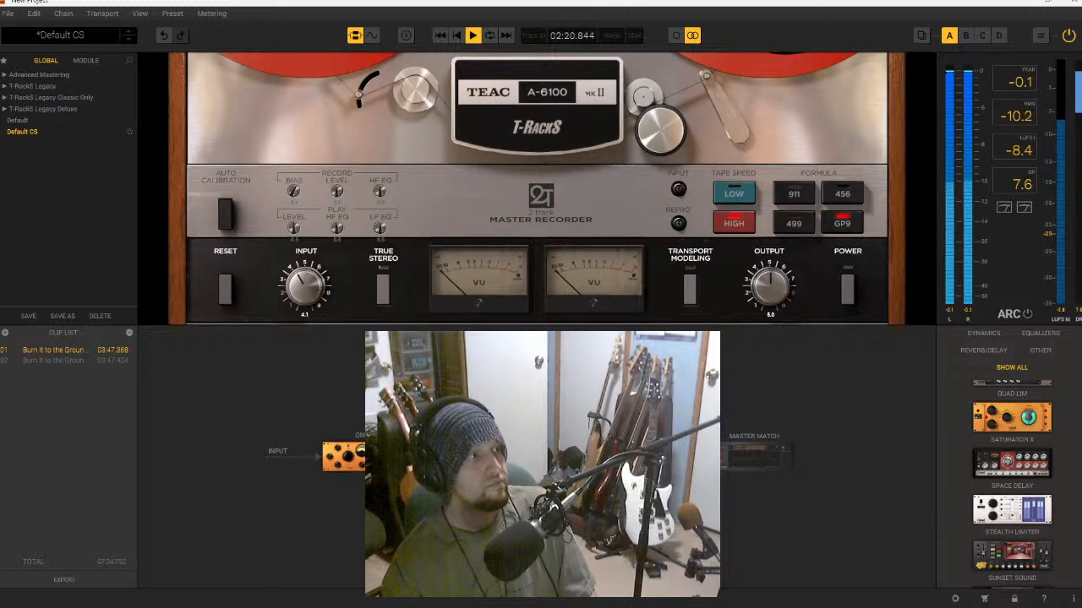
pyautogui.click(754, 456)
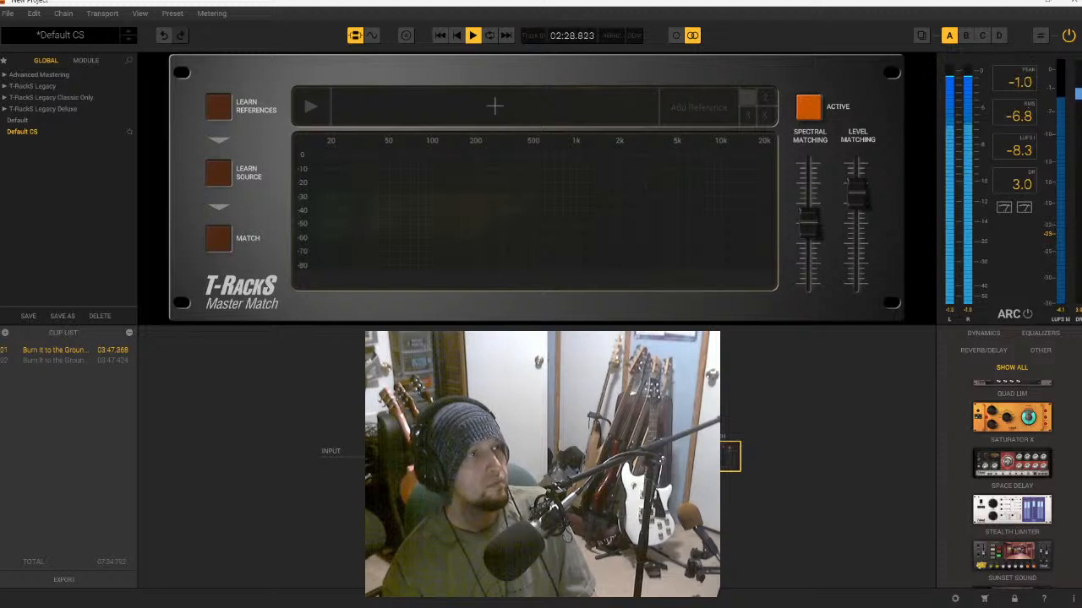
# - Raise Saturator X's Gain to 3.5 dB, bypass the module for comparison and remove it from the chain
pyautogui.click(604, 457)
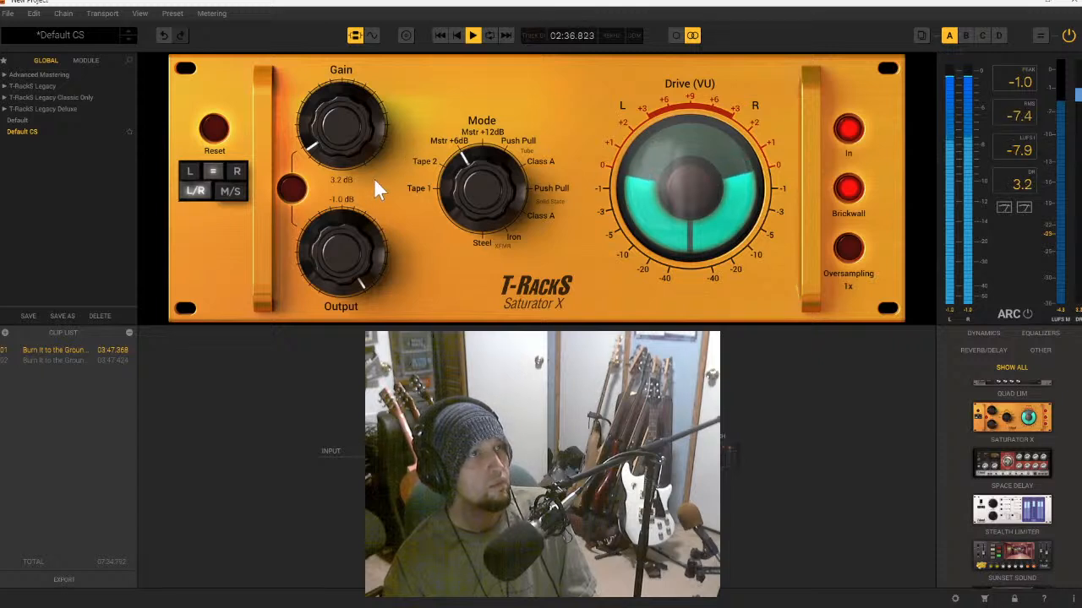
pyautogui.moveTo(314, 125)
pyautogui.mouseDown()
pyautogui.moveTo(318, 113)
pyautogui.moveTo(321, 129)
pyautogui.mouseUp()
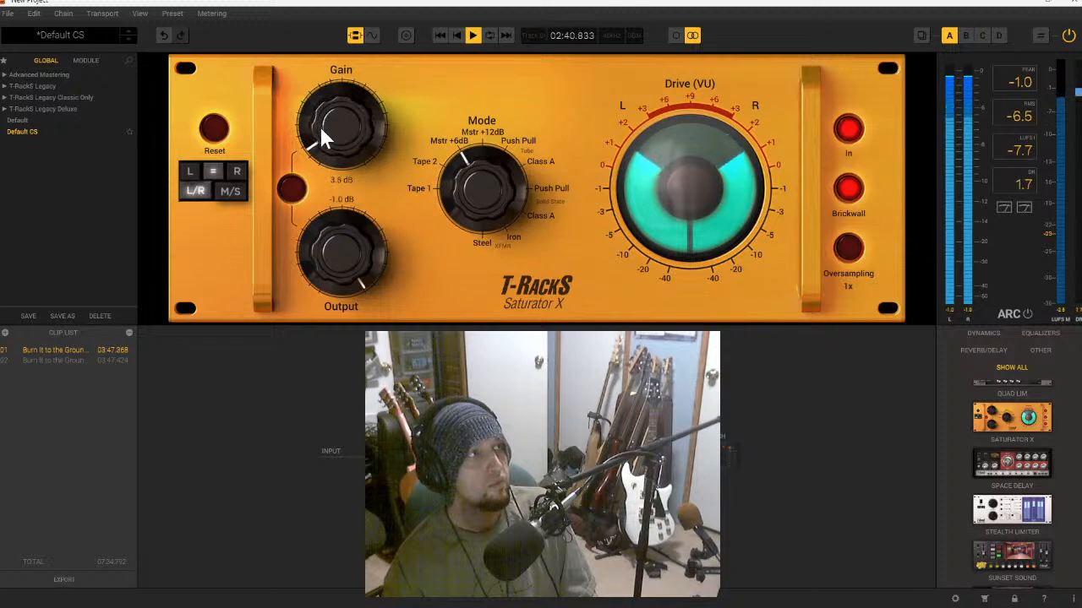
pyautogui.click(848, 129)
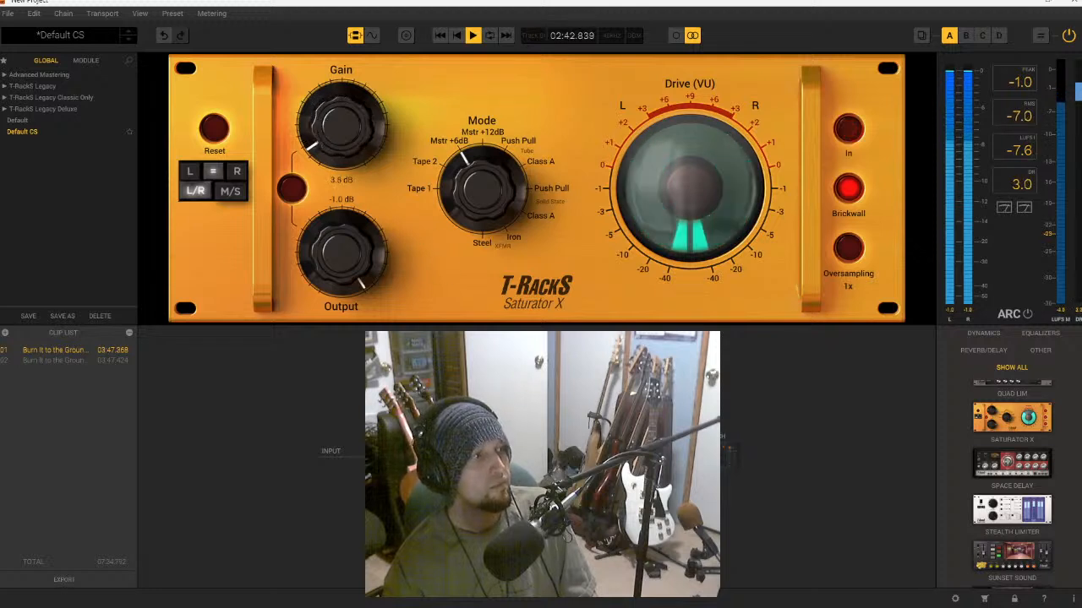
pyautogui.click(711, 456)
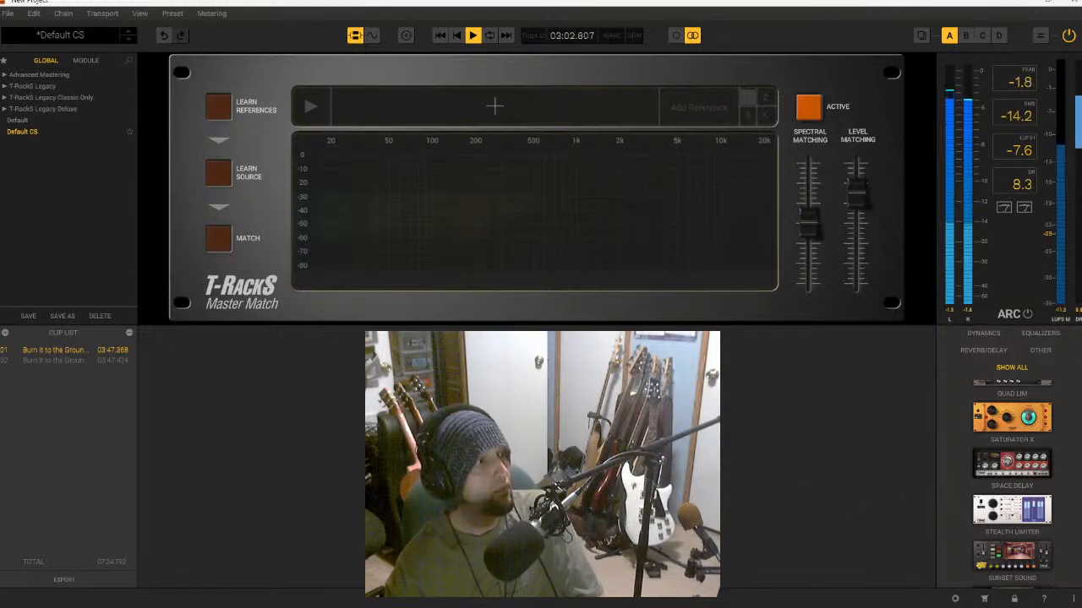
# - Save the current chain settings to the Default CS preset
pyautogui.hotkey('ctrl', 's')
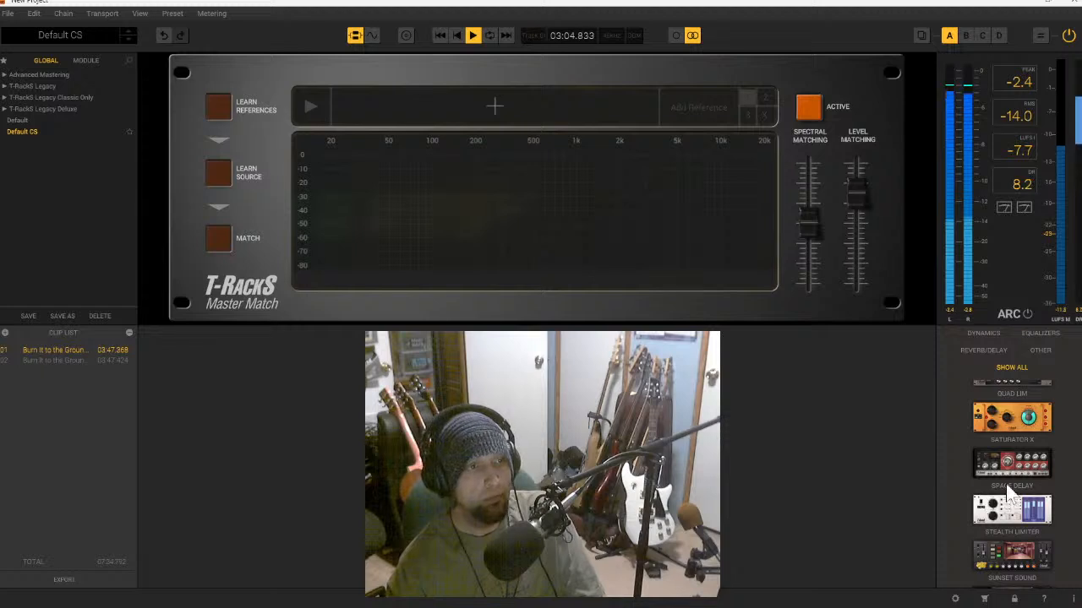
# - Stop playback, find the EQual module in the full module list and add it to the chain
pyautogui.scroll(15, 1013, 501)
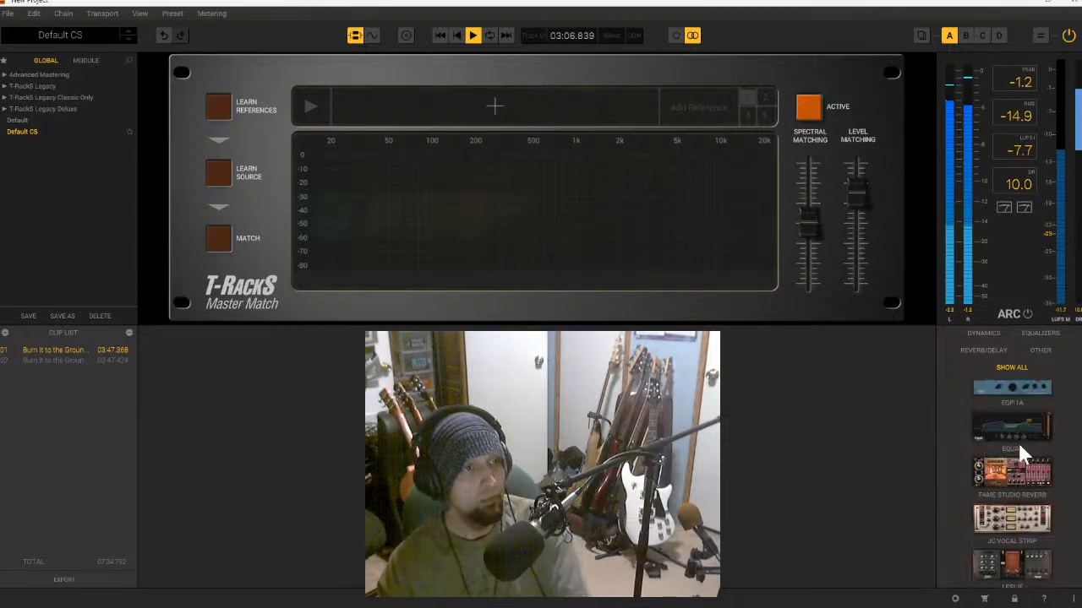
pyautogui.click(471, 38)
pyautogui.scroll(5, 1009, 431)
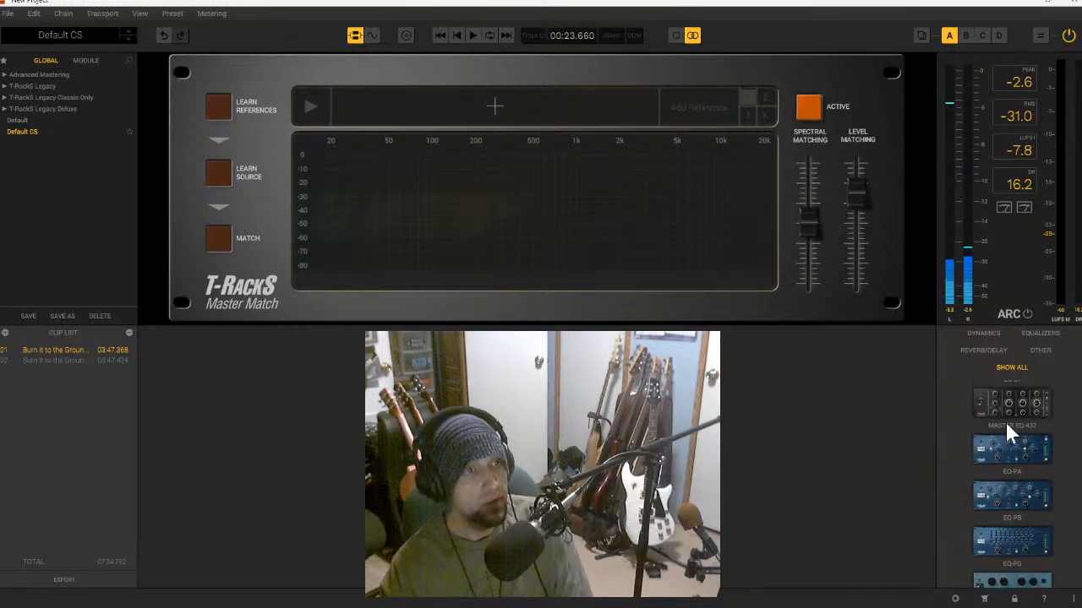
pyautogui.scroll(-1, 1032, 441)
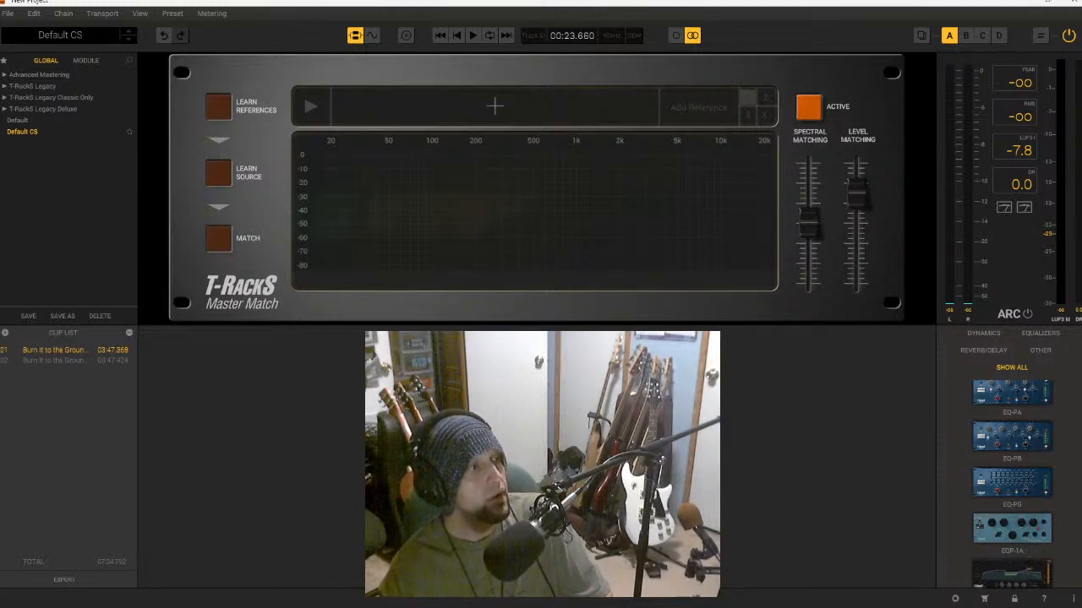
pyautogui.click(676, 472)
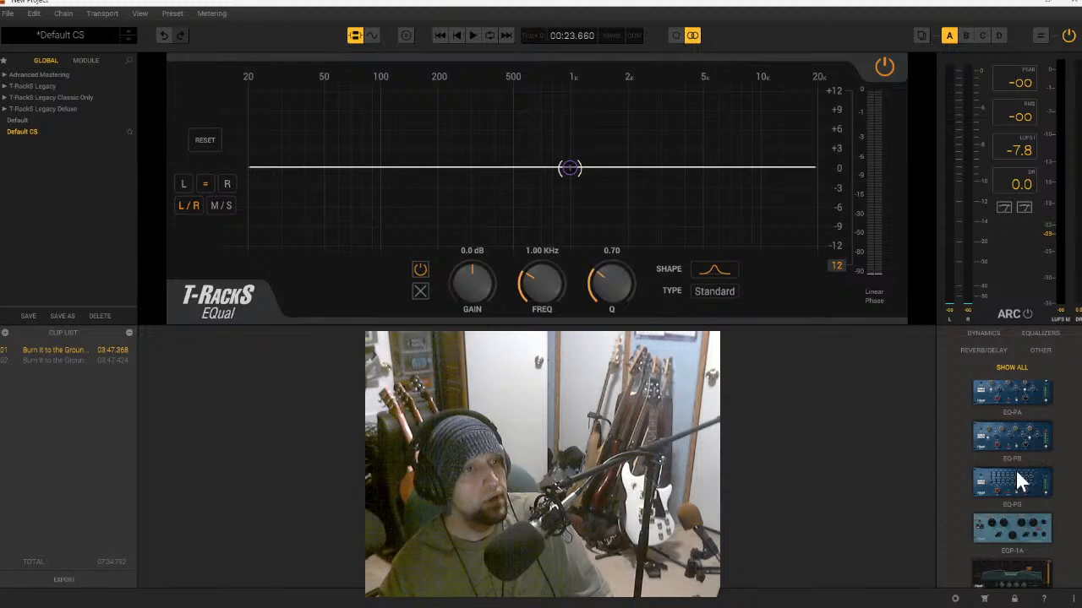
# - Find the Bus Comp module in the module list and place it ahead of EQual in the chain
pyautogui.scroll(2, 1016, 480)
pyautogui.scroll(1, 1024, 463)
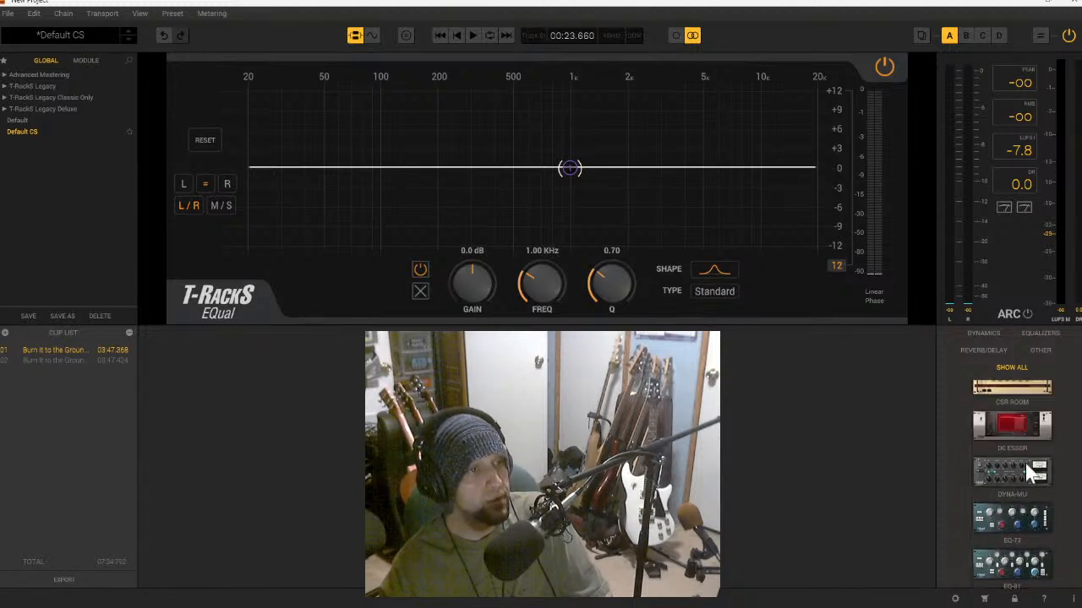
pyautogui.scroll(2, 1025, 461)
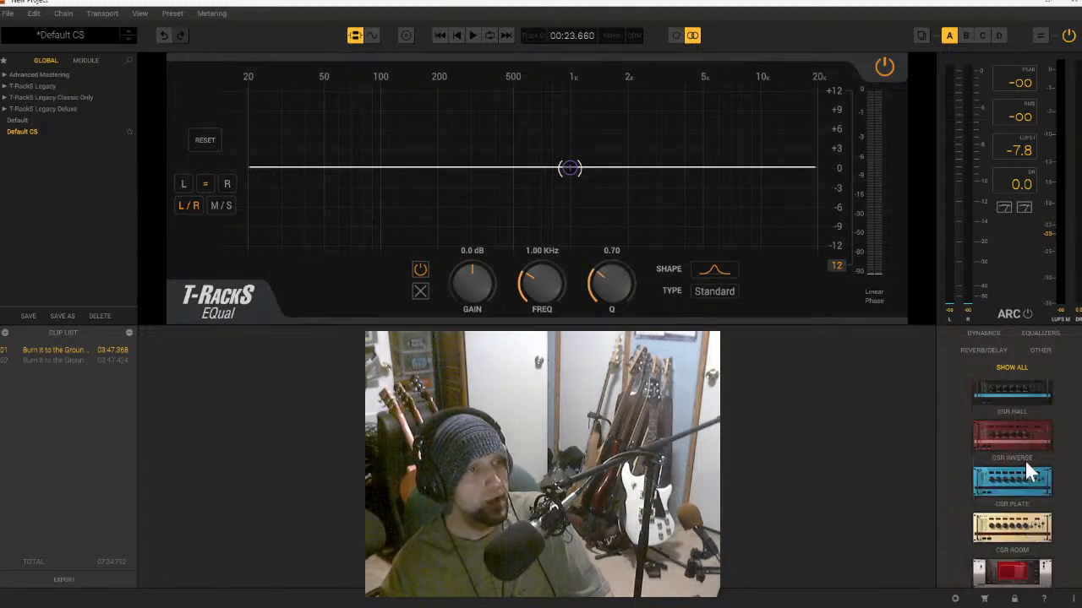
pyautogui.scroll(1, 1024, 460)
pyautogui.scroll(1, 1028, 471)
pyautogui.scroll(6, 1025, 465)
pyautogui.moveTo(1016, 512); pyautogui.dragTo(358, 444)
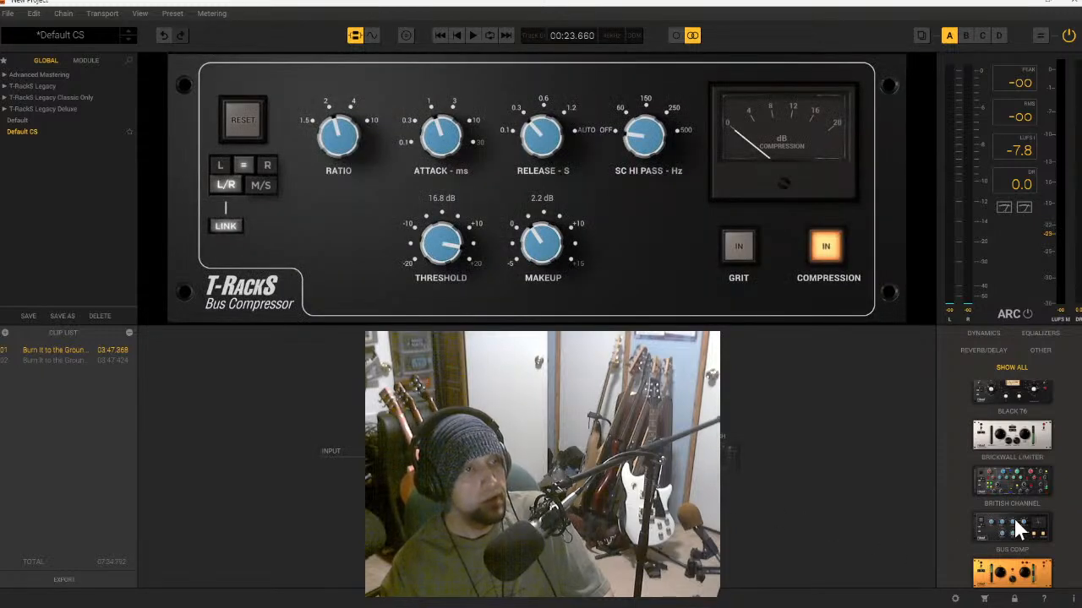
pyautogui.scroll(1, 1012, 515)
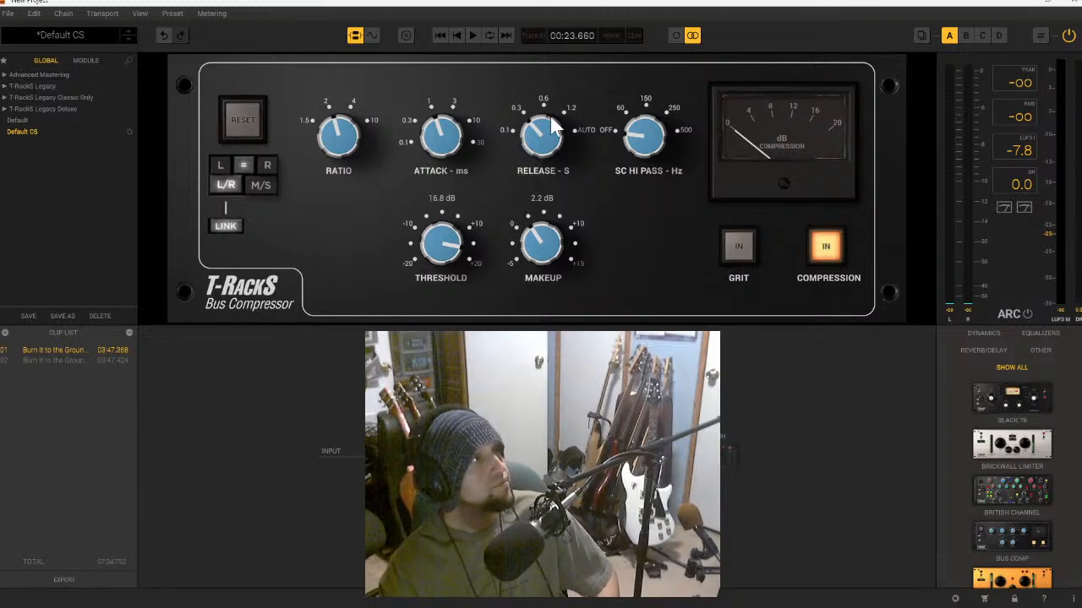
# - While the clip plays, set the Bus Compressor's Threshold to 9.9 dB, Makeup to 2.0 dB, Release to AUTO and SC Hi Pass to about 60 Hz
pyautogui.click(471, 38)
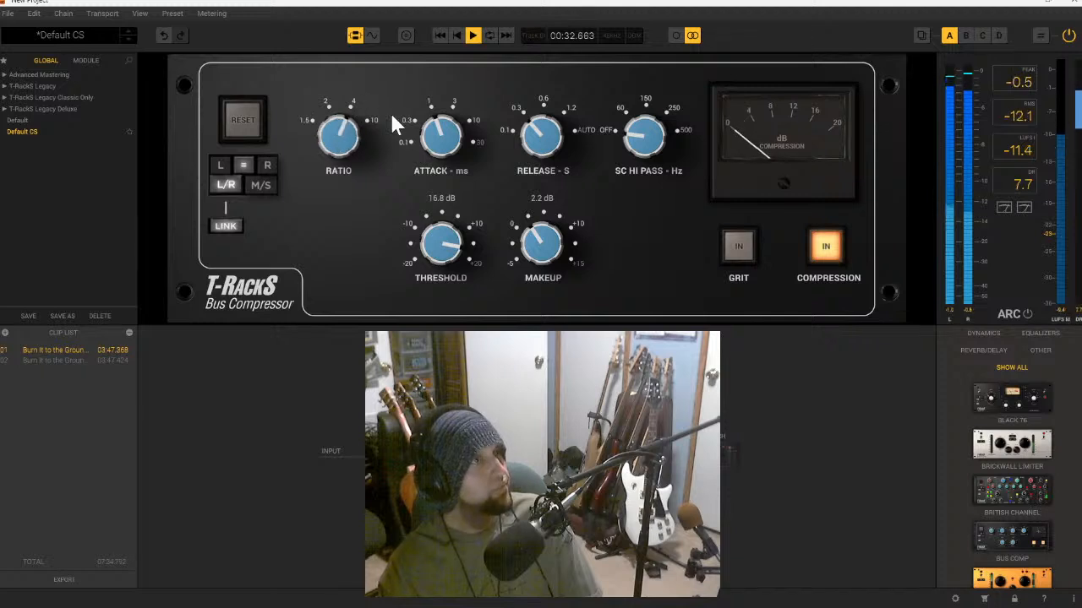
pyautogui.moveTo(448, 212); pyautogui.dragTo(419, 263)
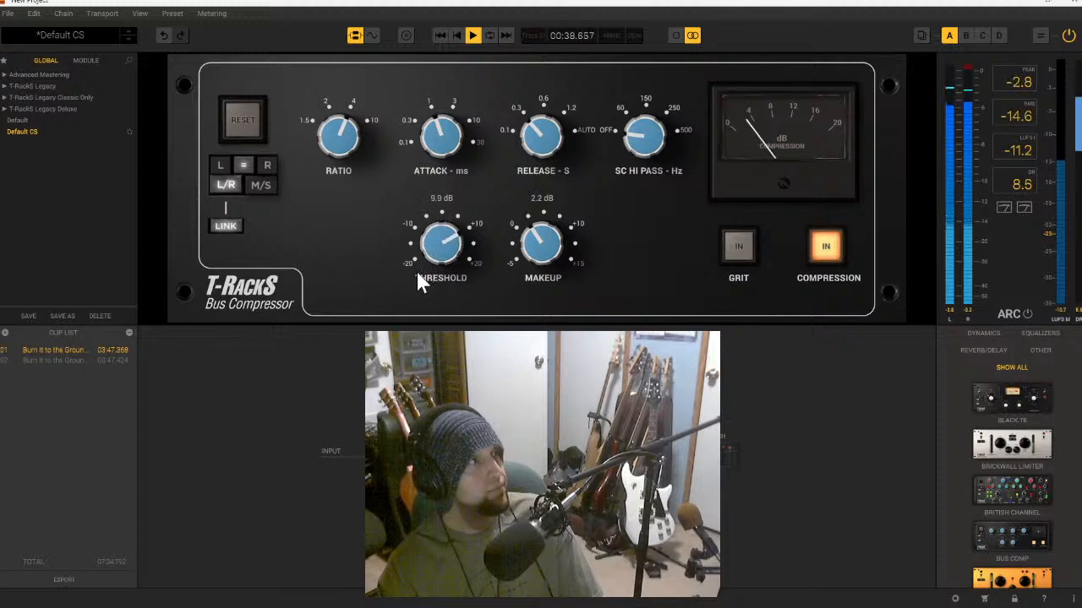
pyautogui.moveTo(533, 261); pyautogui.dragTo(532, 267)
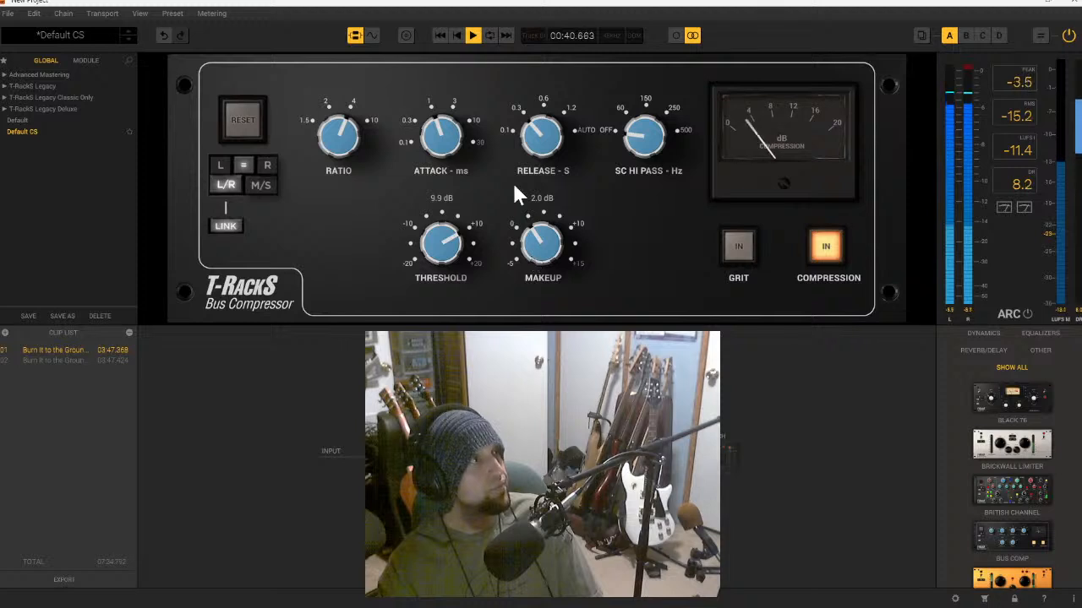
pyautogui.moveTo(544, 145); pyautogui.dragTo(581, 5)
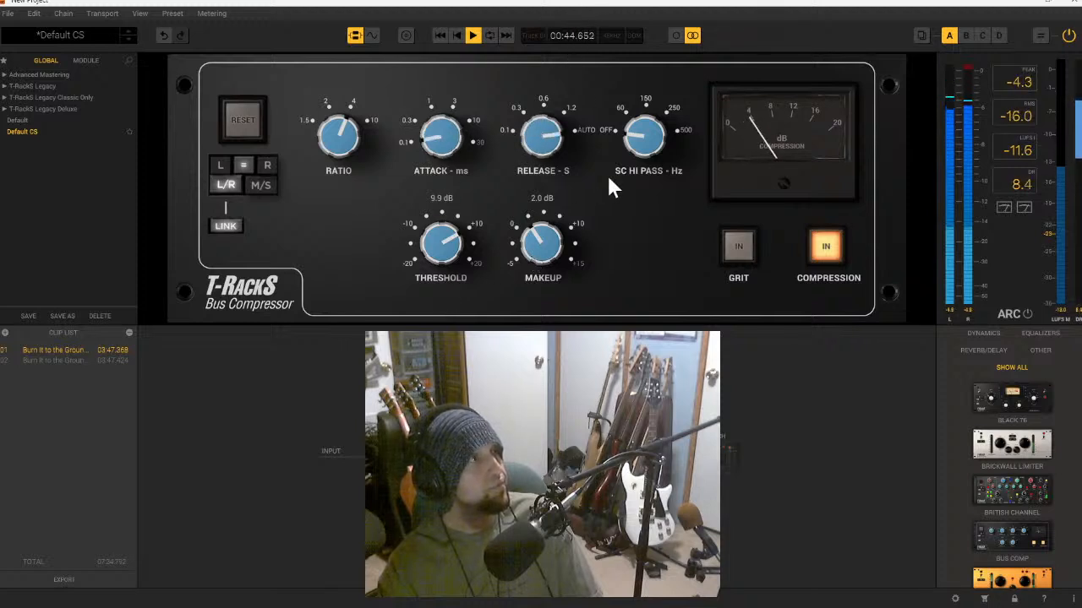
pyautogui.moveTo(637, 157); pyautogui.dragTo(640, 197)
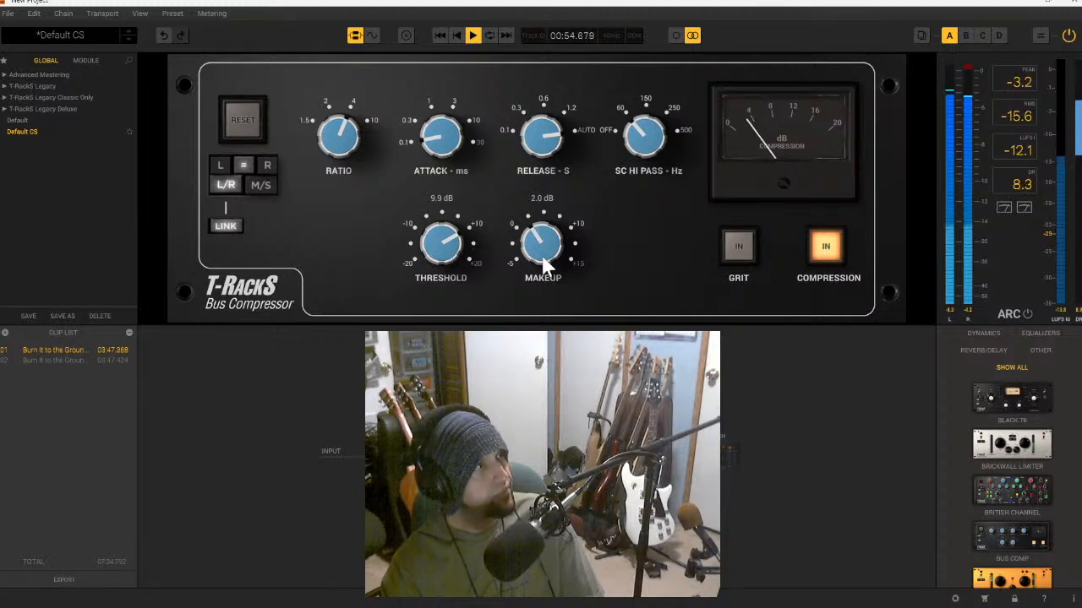
# - Raise the Bus Compressor's Makeup to 4.0 dB
pyautogui.scroll(3, 545, 262)
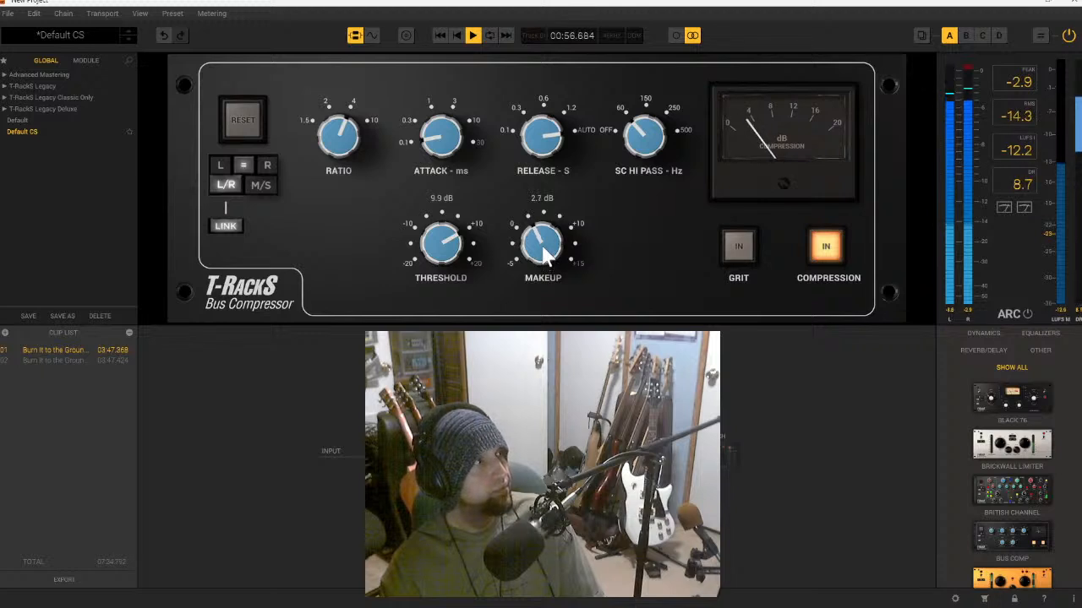
pyautogui.scroll(1, 543, 248)
pyautogui.scroll(4, 548, 245)
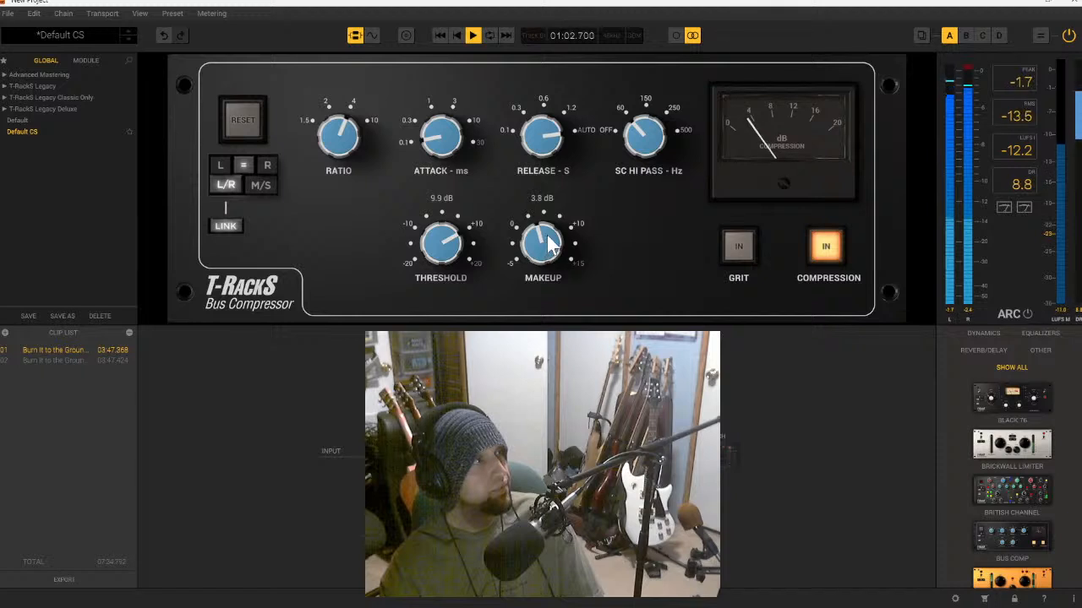
pyautogui.scroll(1, 549, 242)
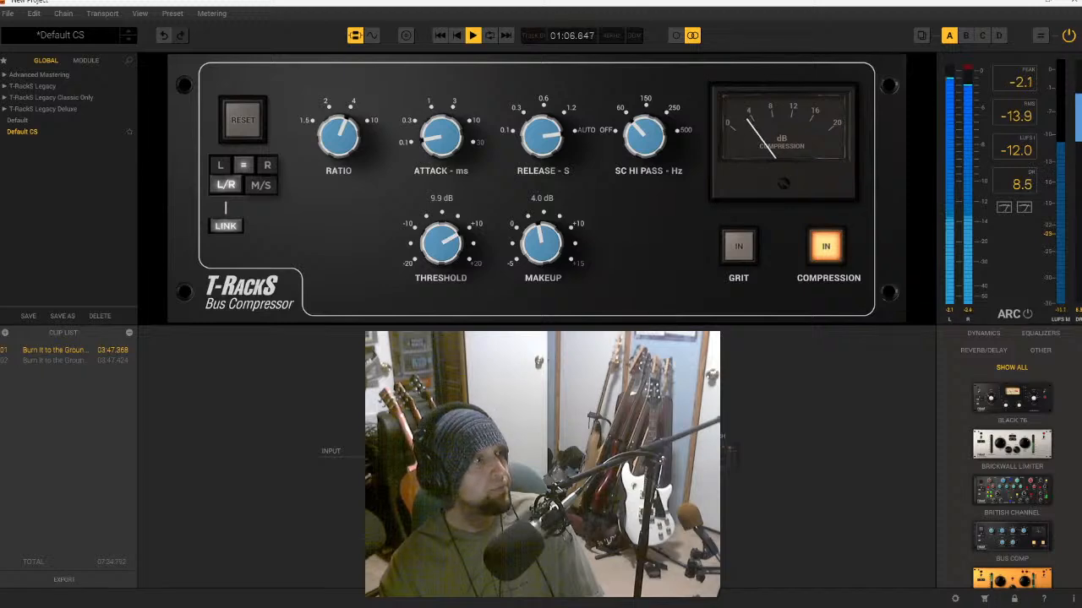
# - In EQual, lay out four bands at about 67 Hz, 256 Hz, 1.22 kHz and 13.03 kHz
pyautogui.click(541, 453)
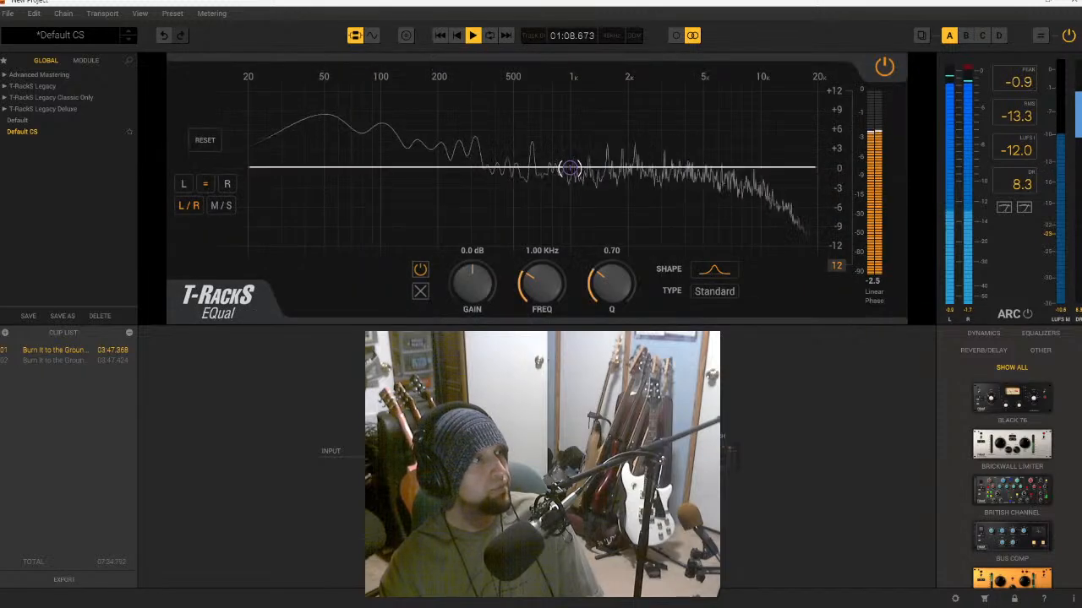
pyautogui.moveTo(564, 169); pyautogui.dragTo(343, 165)
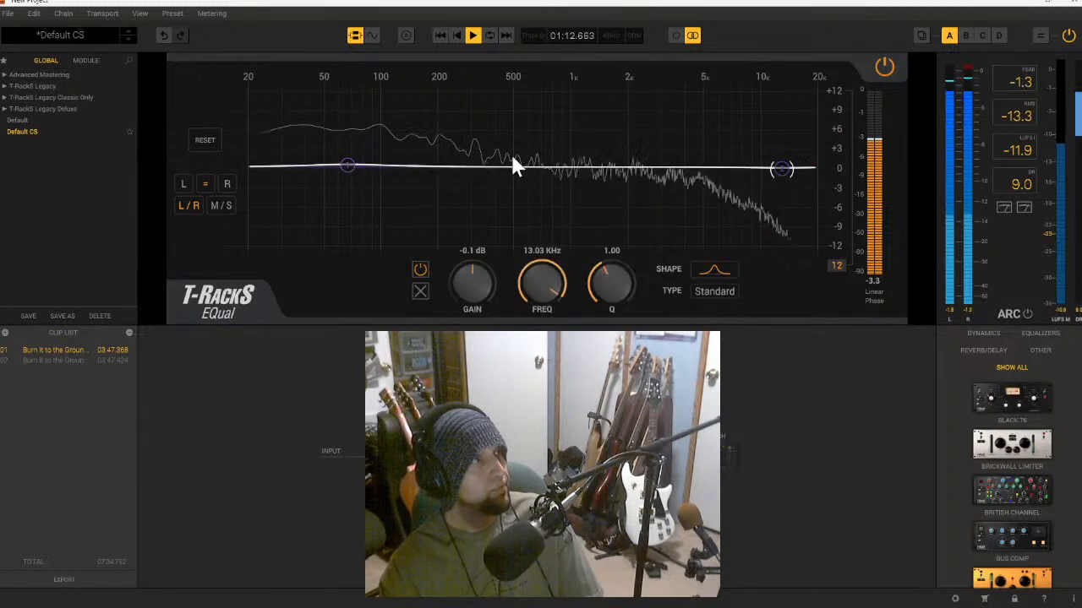
pyautogui.click(456, 165)
pyautogui.click(586, 172)
# - Change the highest EQual band to a low-pass shape at about 19.86 kHz with a Resonance of -0.2
pyautogui.click(782, 168)
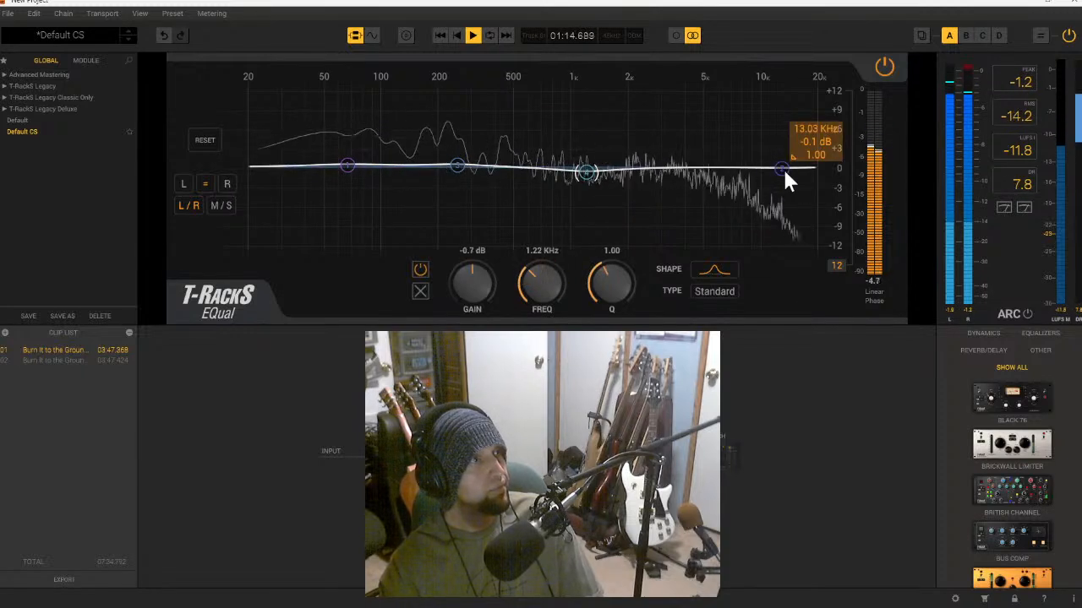
pyautogui.click(723, 276)
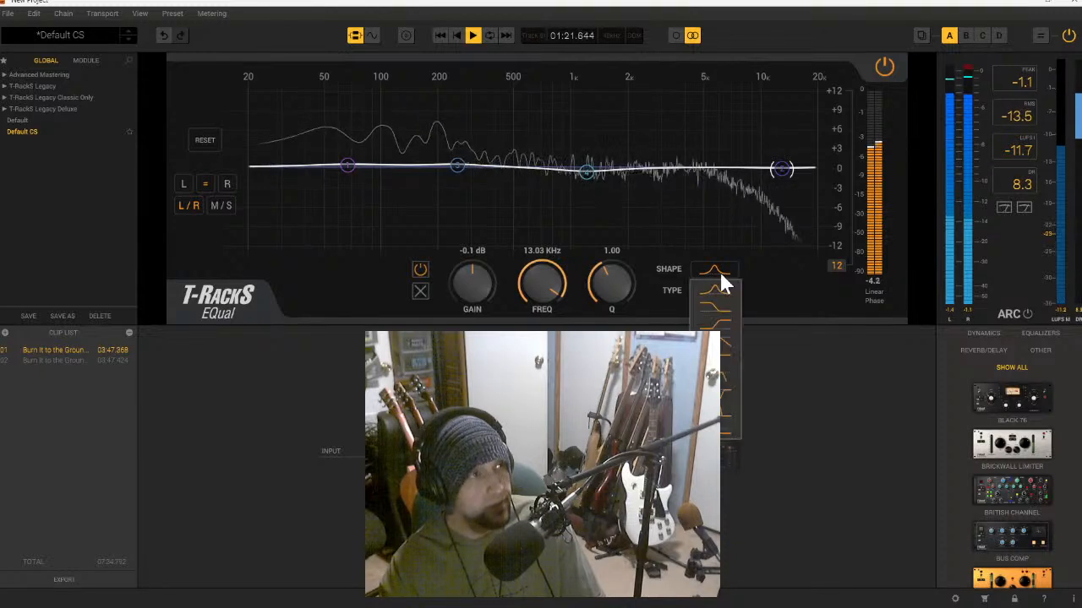
pyautogui.click(728, 326)
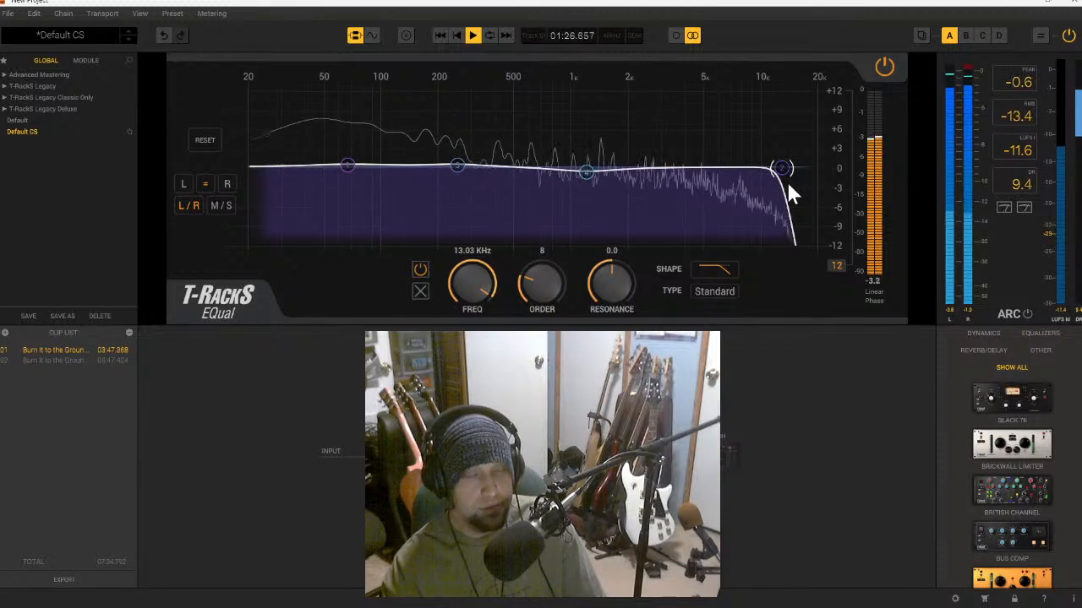
pyautogui.moveTo(783, 171)
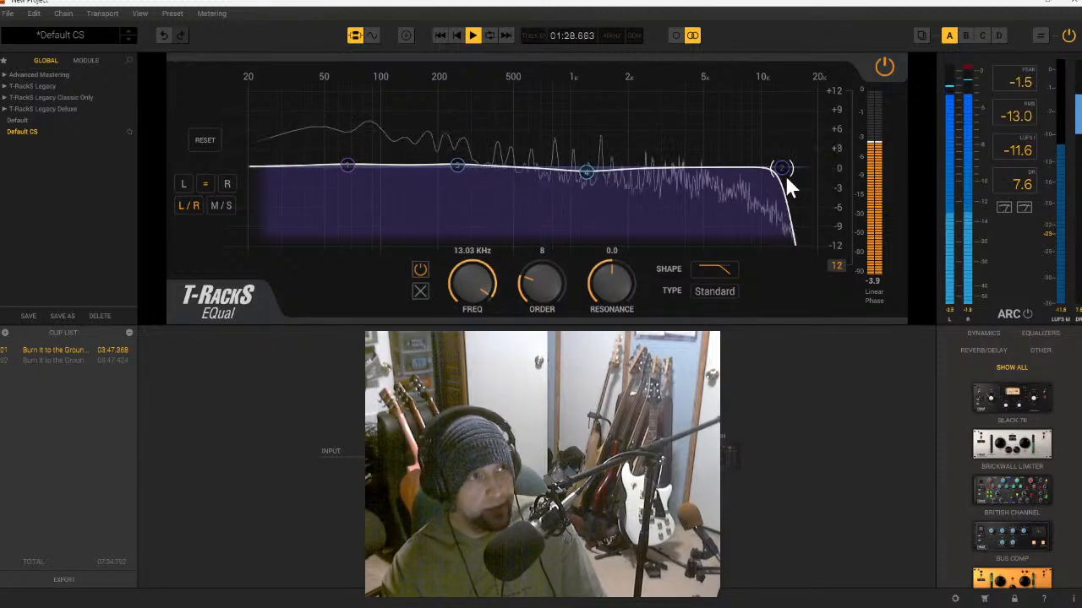
pyautogui.moveTo(784, 167); pyautogui.dragTo(803, 169)
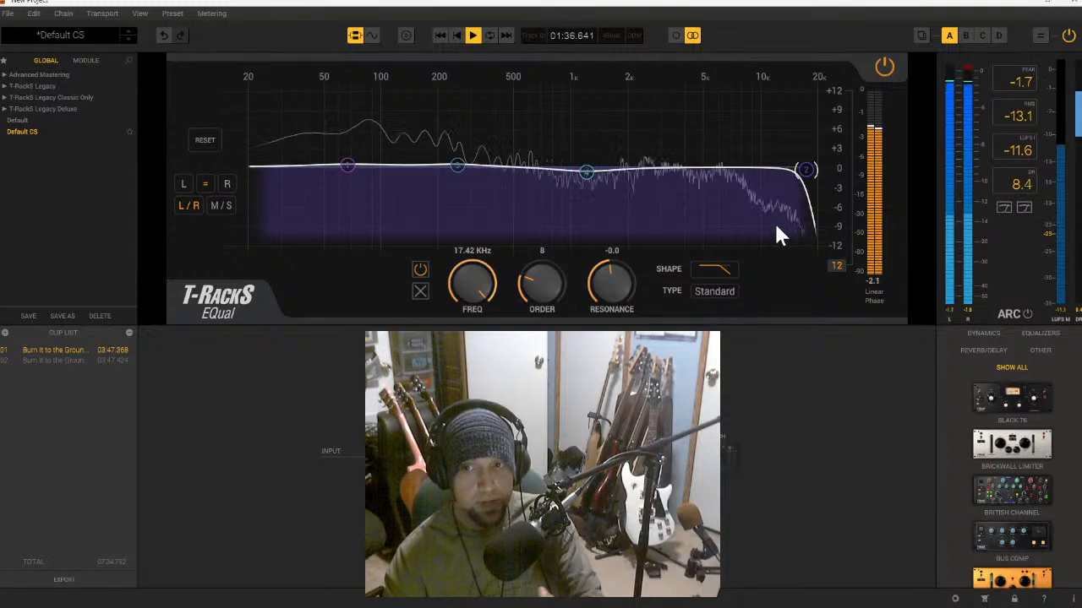
pyautogui.moveTo(810, 170); pyautogui.dragTo(799, 171)
pyautogui.moveTo(775, 169); pyautogui.dragTo(817, 186)
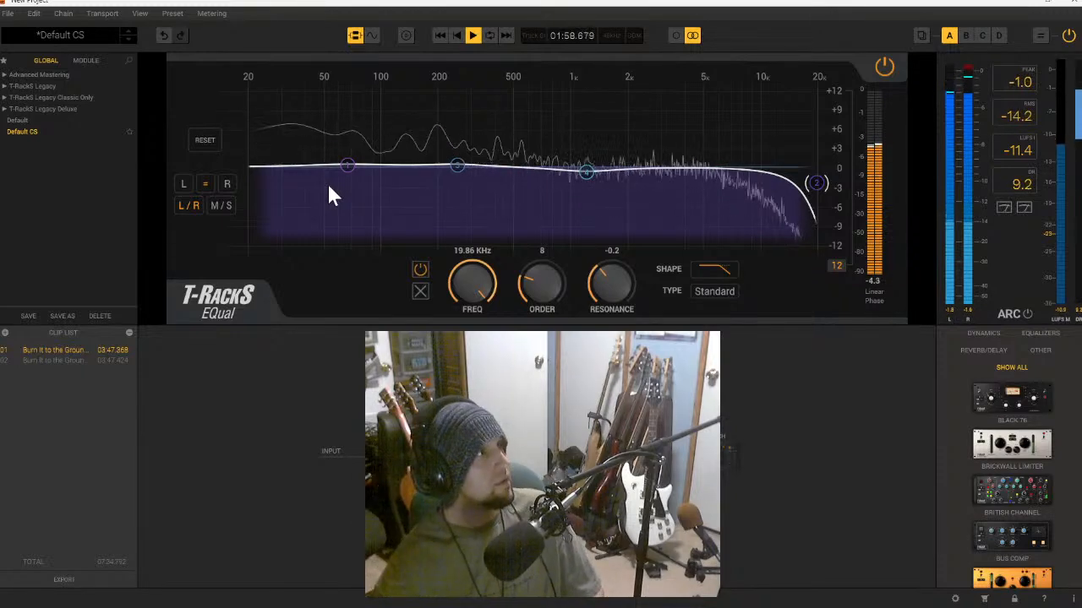
# - Change the lowest EQual band to a high-pass shape at about 39 Hz with a Resonance of -0.1
pyautogui.moveTo(350, 167)
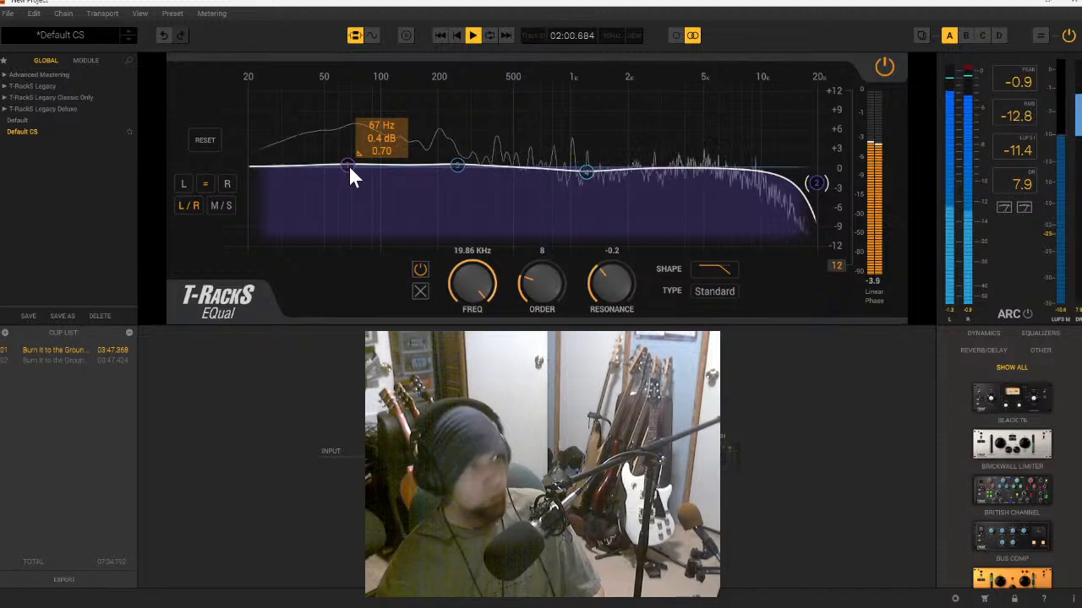
pyautogui.click(348, 165)
pyautogui.moveTo(348, 165); pyautogui.dragTo(312, 164)
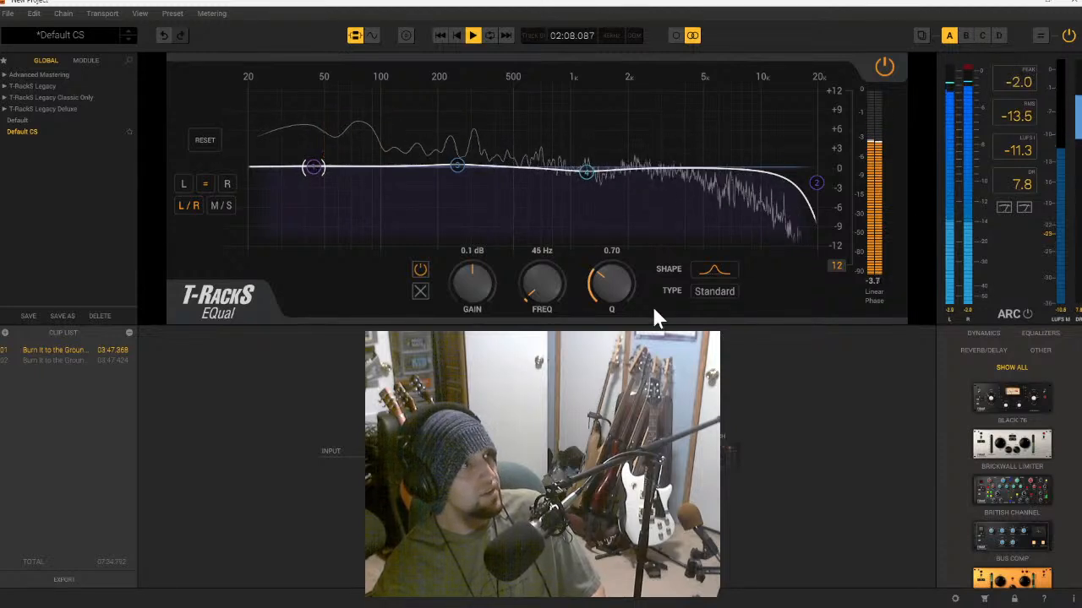
pyautogui.click(710, 275)
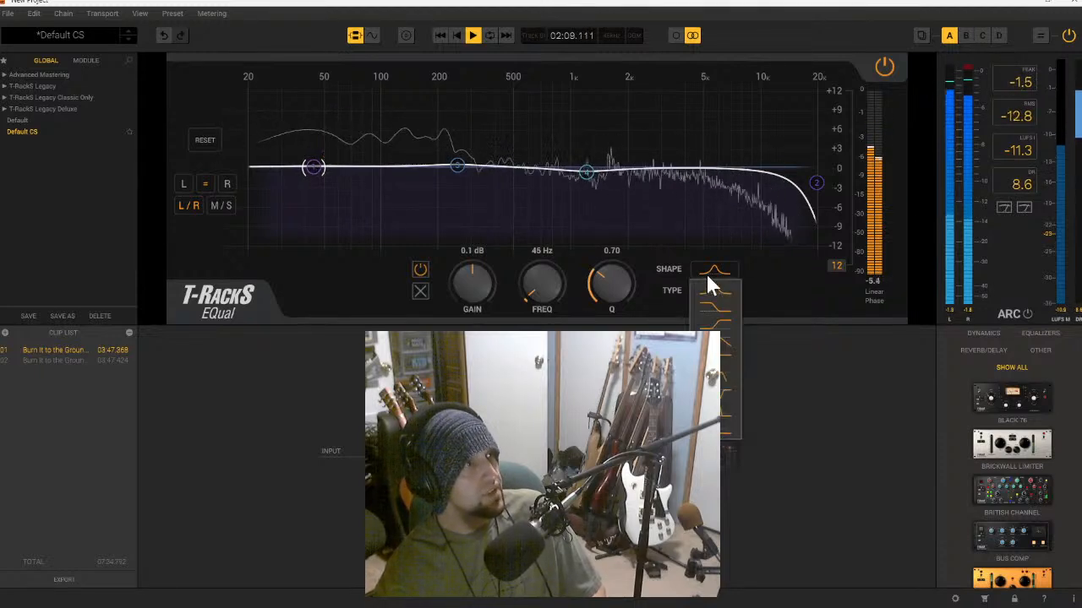
pyautogui.click(724, 345)
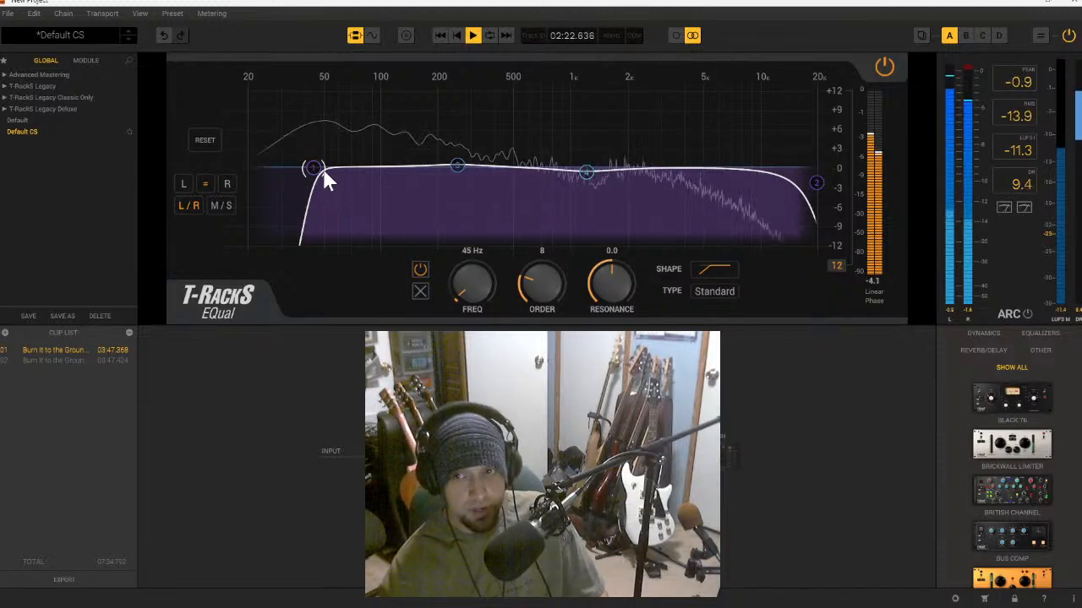
pyautogui.moveTo(324, 169); pyautogui.dragTo(302, 174)
# - Turn the 256 Hz band into a narrow 5.1 dB boost at 176 Hz with a Q of 3.16
pyautogui.moveTo(459, 169)
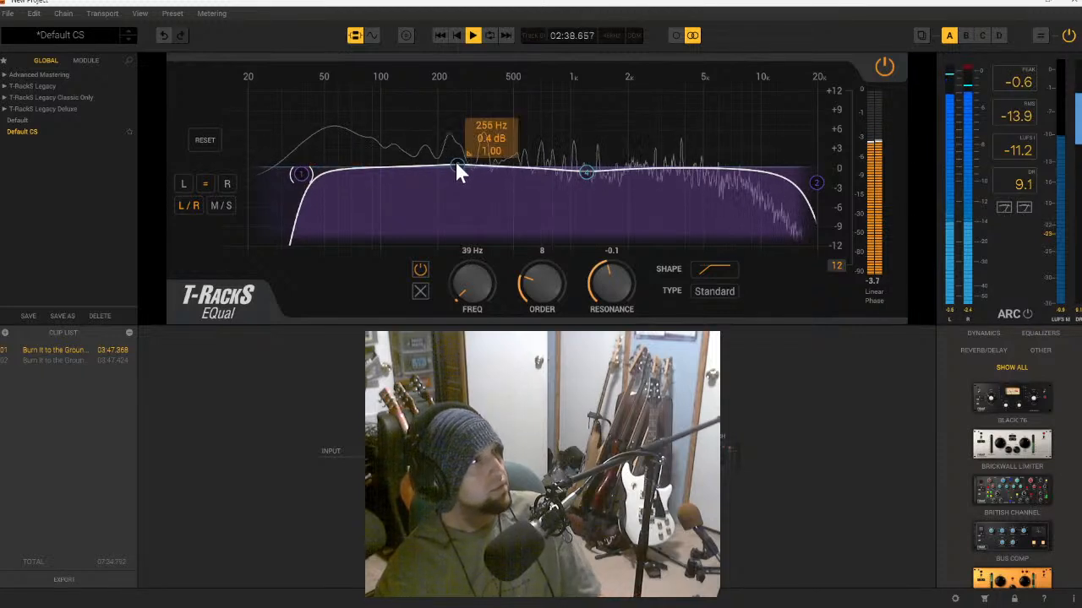
pyautogui.moveTo(463, 163); pyautogui.dragTo(441, 156)
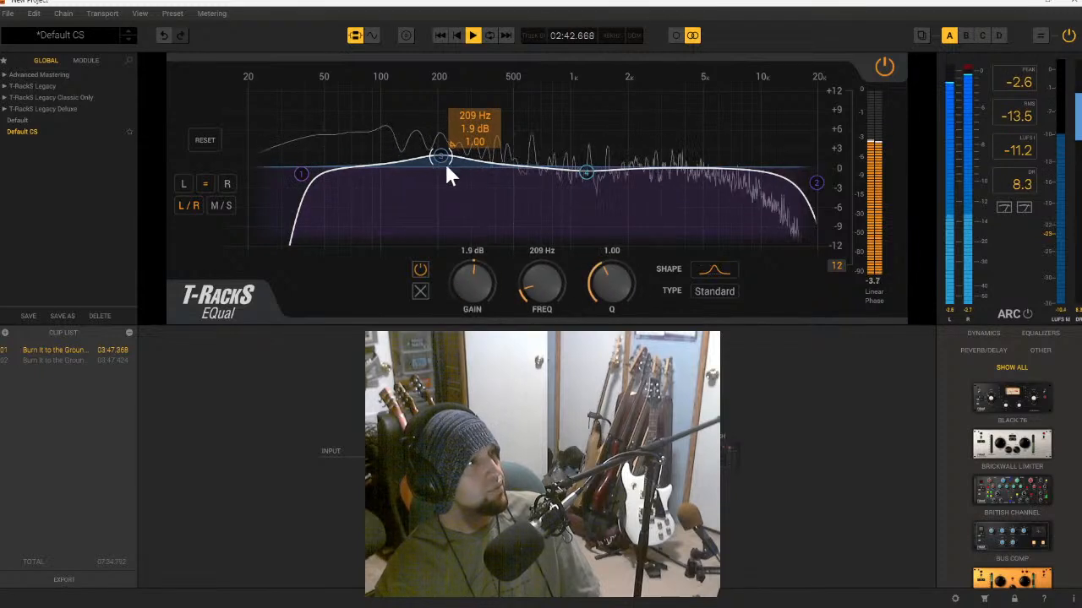
pyautogui.moveTo(605, 277); pyautogui.dragTo(595, 239)
pyautogui.moveTo(480, 285); pyautogui.dragTo(437, 261)
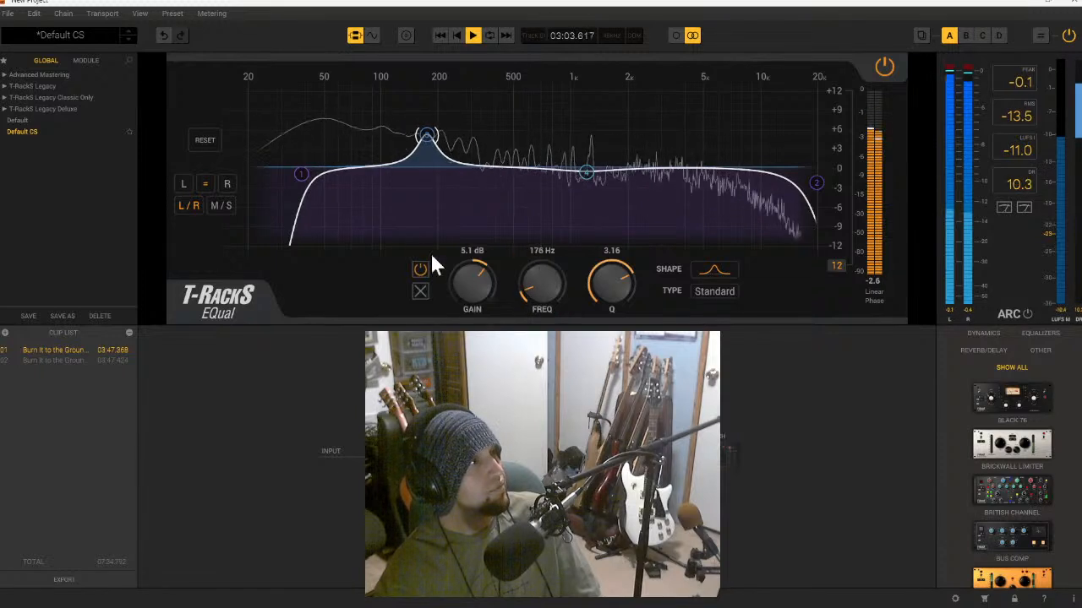
# - Set the high-pass band's Resonance to 0.2, Freq to 43 Hz and Order to 4, and reselect the 176 Hz band
pyautogui.click(302, 173)
pyautogui.moveTo(615, 284); pyautogui.dragTo(615, 260)
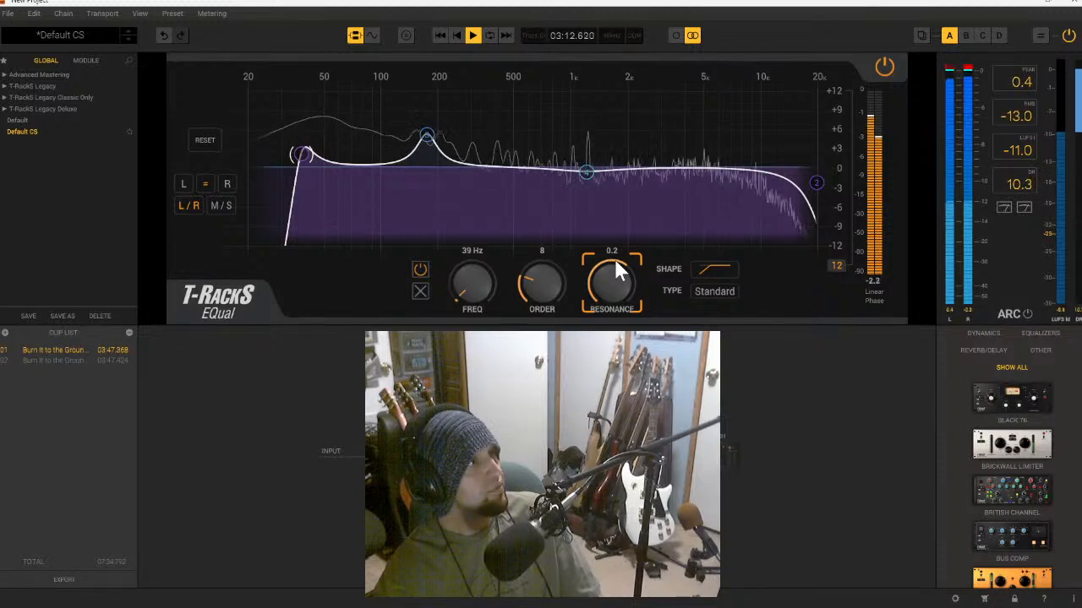
pyautogui.moveTo(482, 273); pyautogui.dragTo(481, 285)
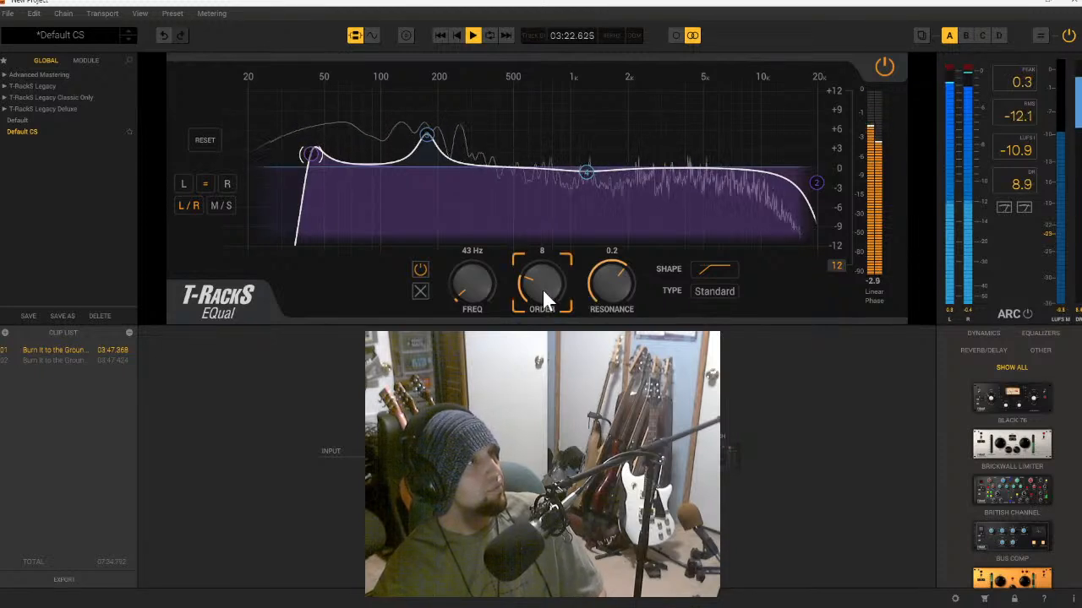
pyautogui.moveTo(540, 279); pyautogui.dragTo(538, 348)
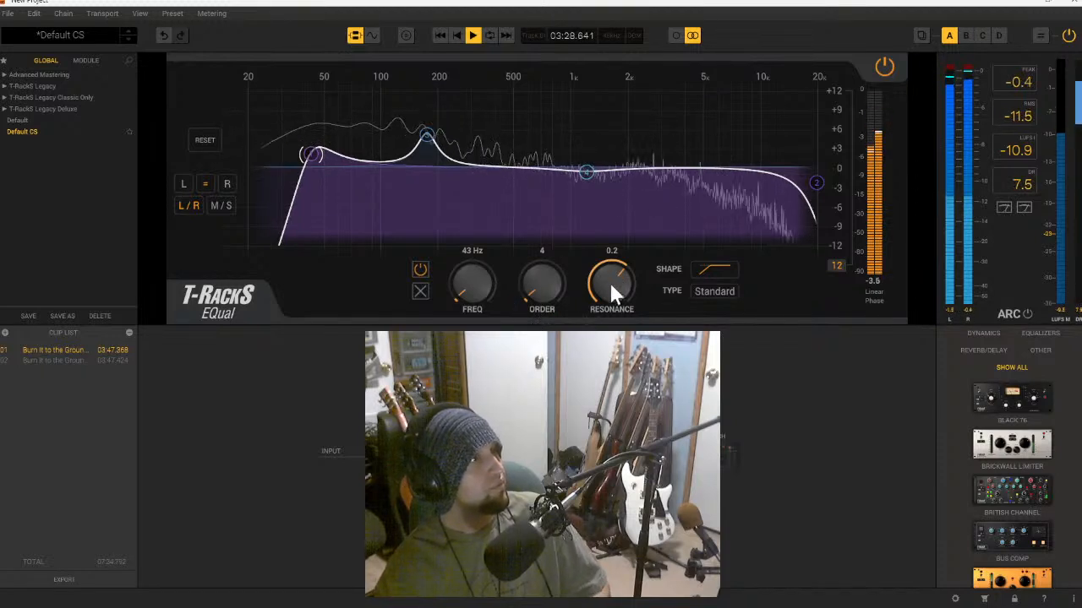
pyautogui.click(428, 138)
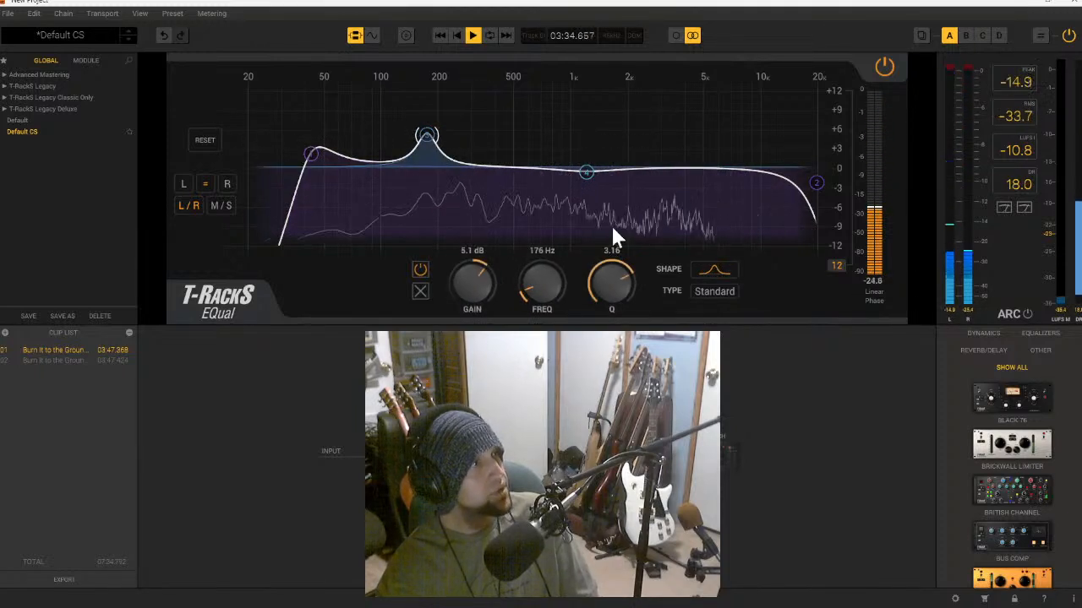
# - Move the 1.22 kHz EQual band to a 1.3 dB boost at 1.83 kHz, restarting playback from the beginning
pyautogui.moveTo(587, 176)
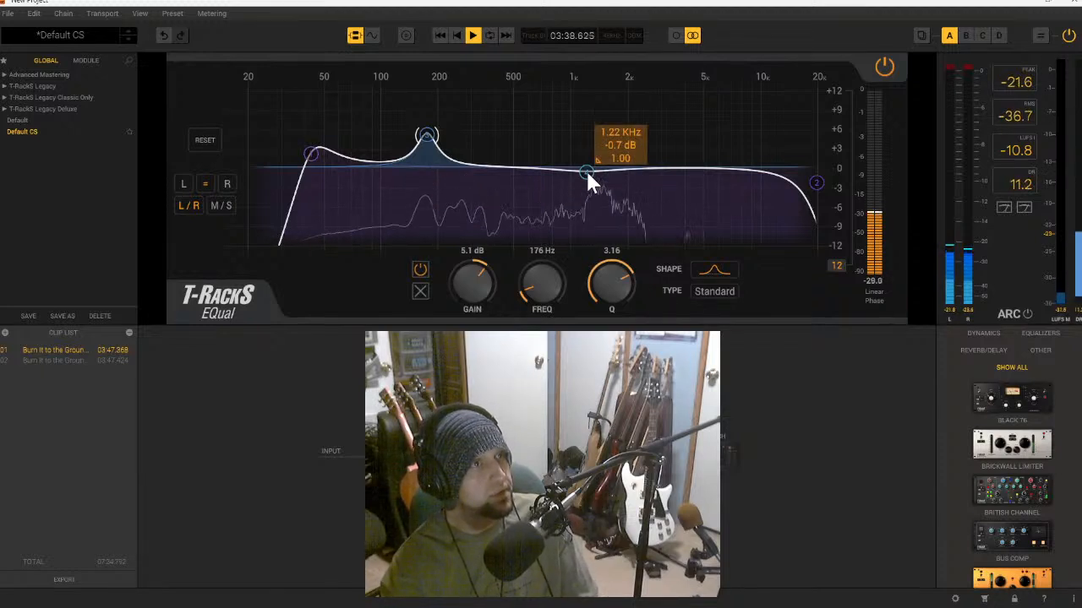
pyautogui.click(589, 171)
pyautogui.moveTo(589, 170); pyautogui.dragTo(644, 155)
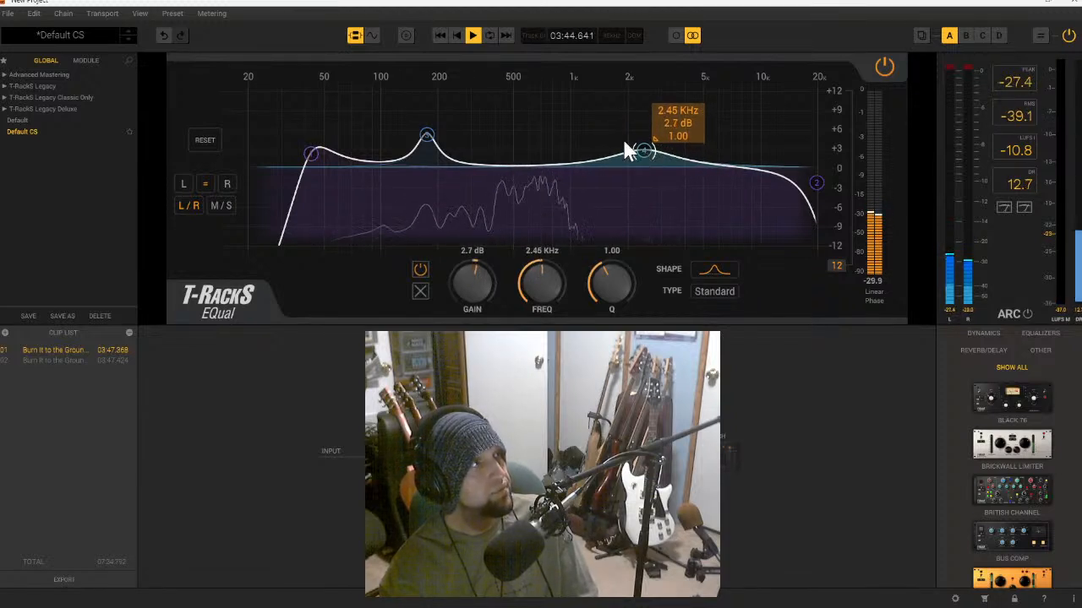
pyautogui.click(468, 34)
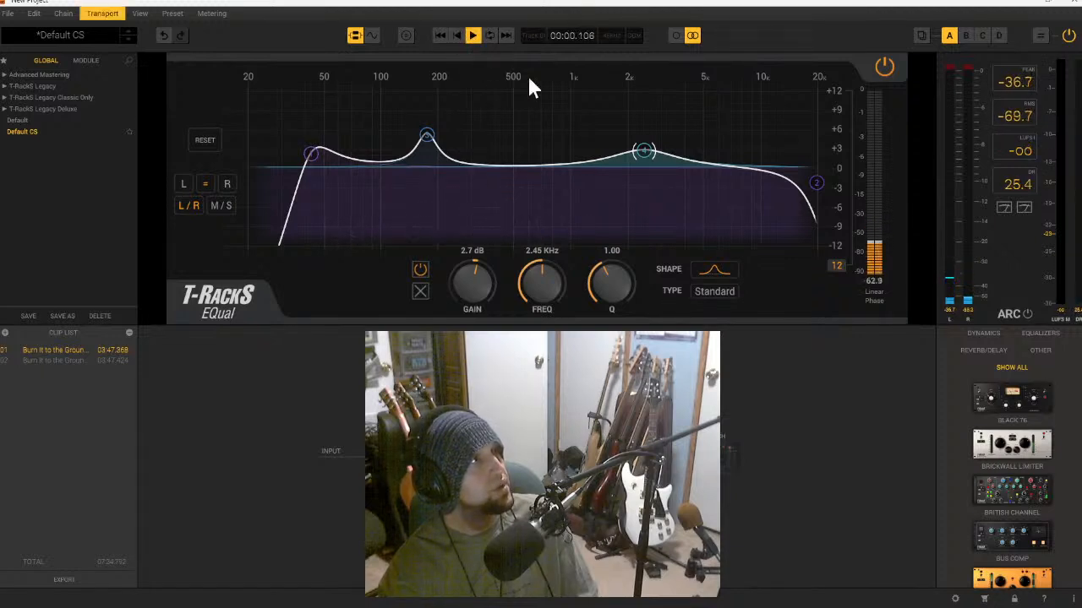
pyautogui.moveTo(640, 149); pyautogui.dragTo(620, 161)
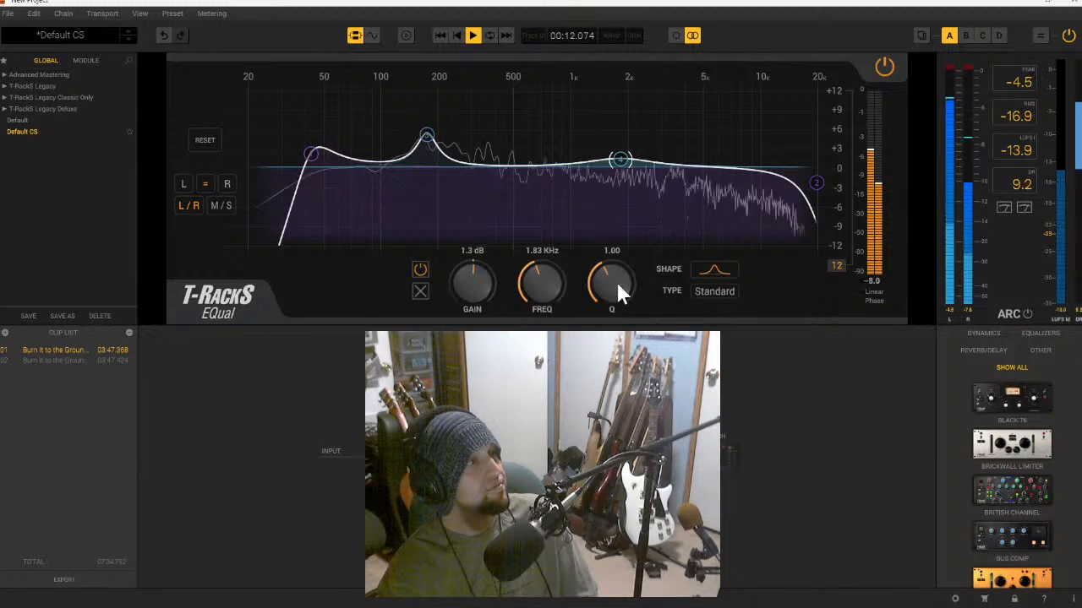
# - Sweep the 1.83 kHz band up to 3.27 kHz as a narrow 12.6 dB peak with Q 16.86, and lower its Gain to 0.4 dB
pyautogui.moveTo(611, 290); pyautogui.dragTo(617, 167)
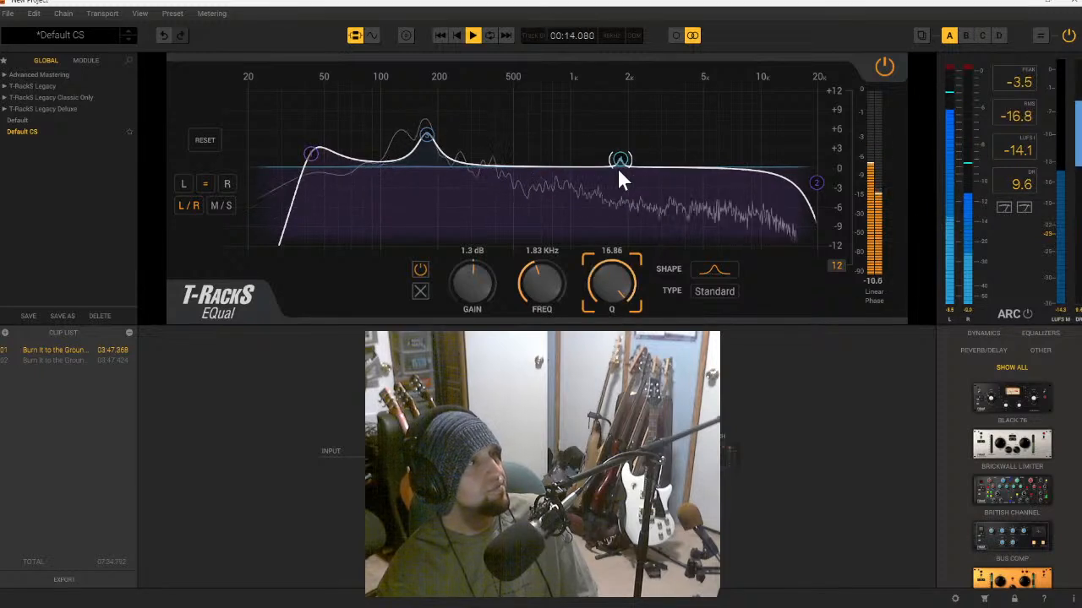
pyautogui.moveTo(475, 289); pyautogui.dragTo(507, 212)
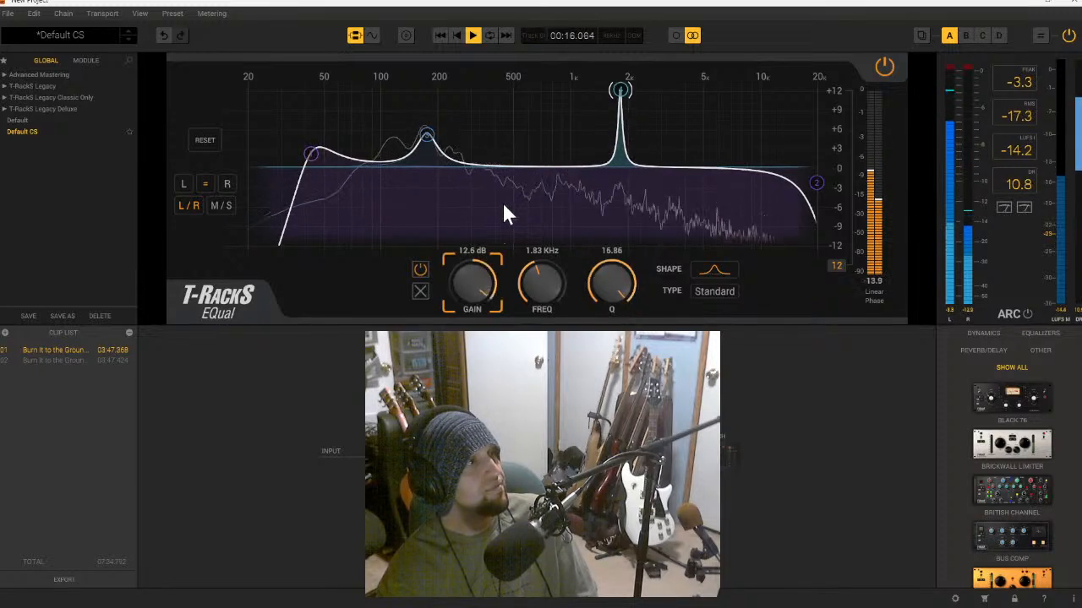
pyautogui.moveTo(542, 283); pyautogui.dragTo(516, 254)
pyautogui.moveTo(480, 288); pyautogui.dragTo(476, 329)
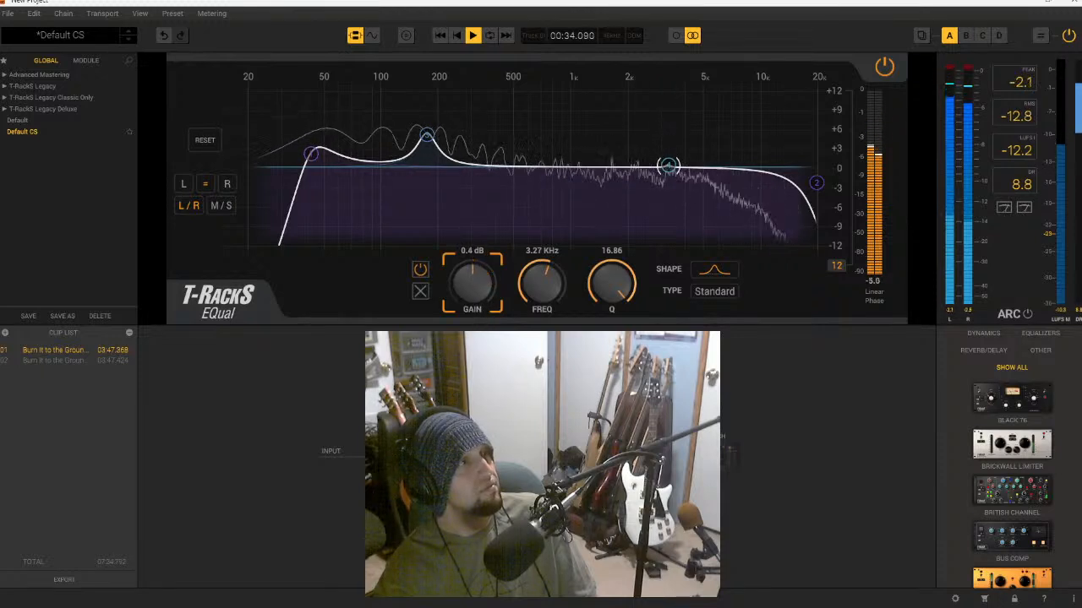
# - Set the 3.27 kHz band to a 1.6 dB boost at 3.13 kHz with Q 3.38, and lower the 176 Hz band's Gain to 2.1 dB
pyautogui.moveTo(597, 289); pyautogui.dragTo(603, 334)
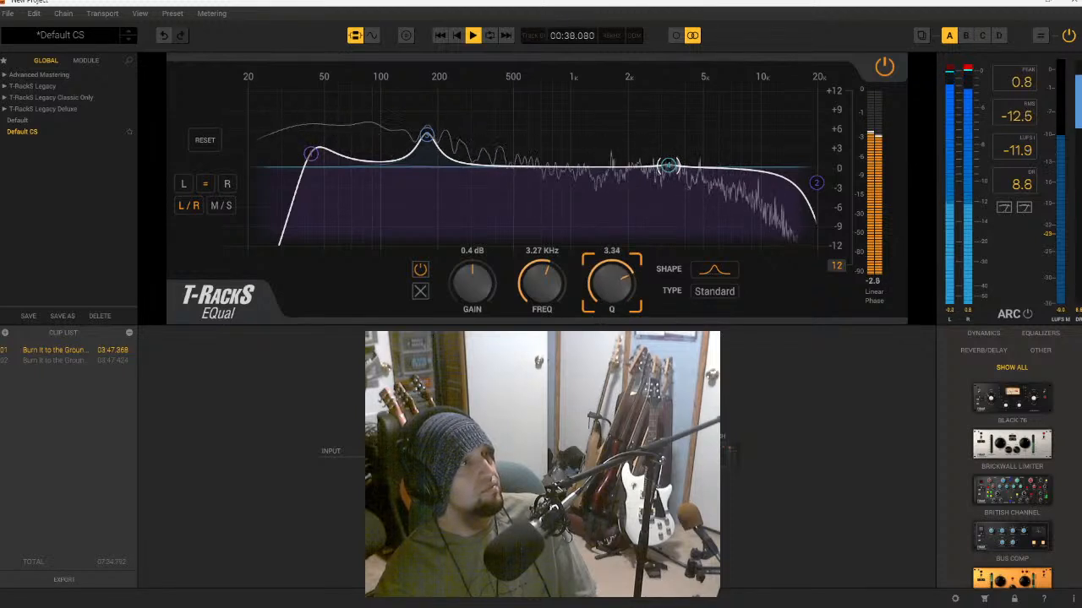
pyautogui.moveTo(543, 285); pyautogui.dragTo(502, 285)
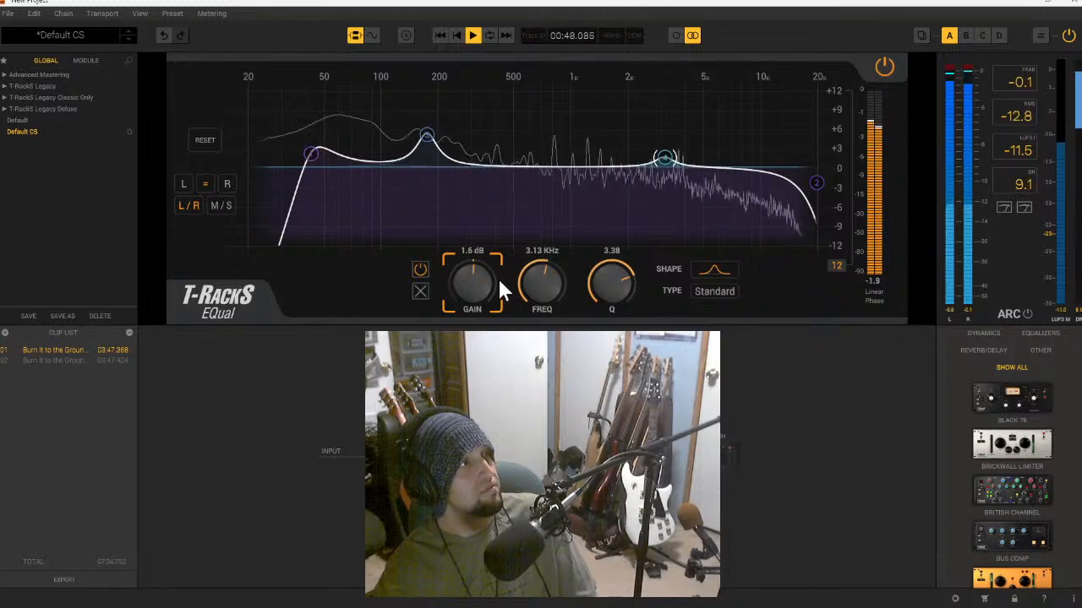
pyautogui.click(431, 148)
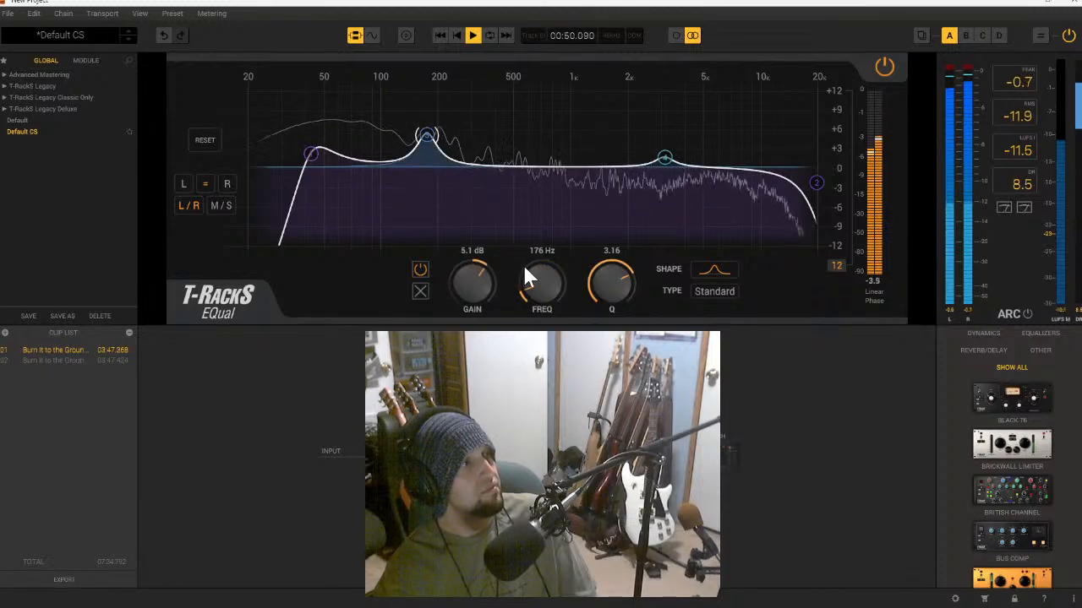
pyautogui.moveTo(469, 274); pyautogui.dragTo(466, 293)
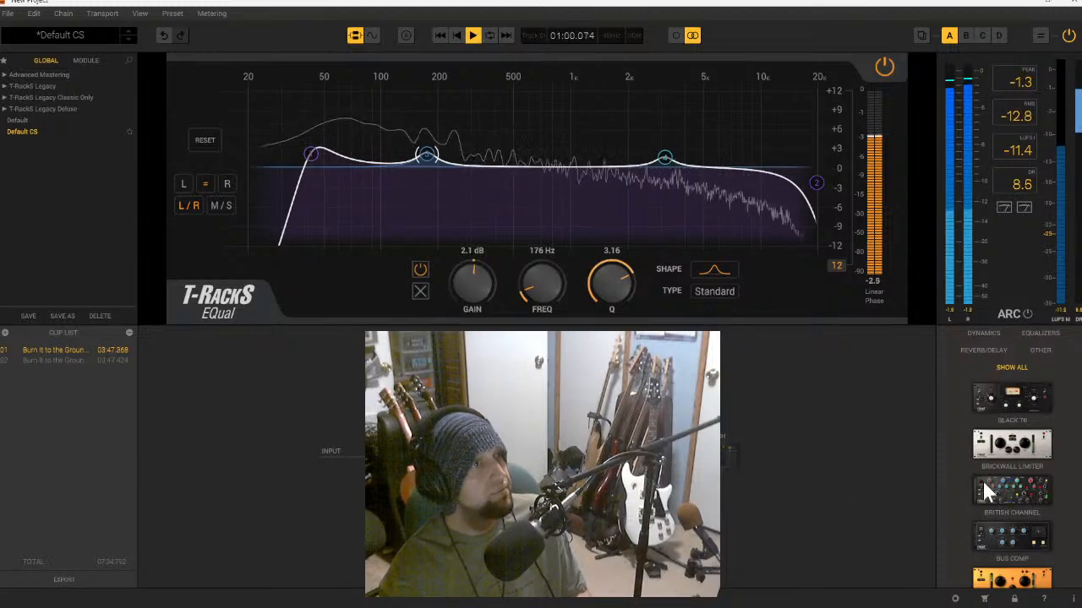
# - Try the Master EQ 432 module in the chain with playback stopped, and delete it
pyautogui.scroll(-10, 1020, 440)
pyautogui.scroll(-5, 1024, 453)
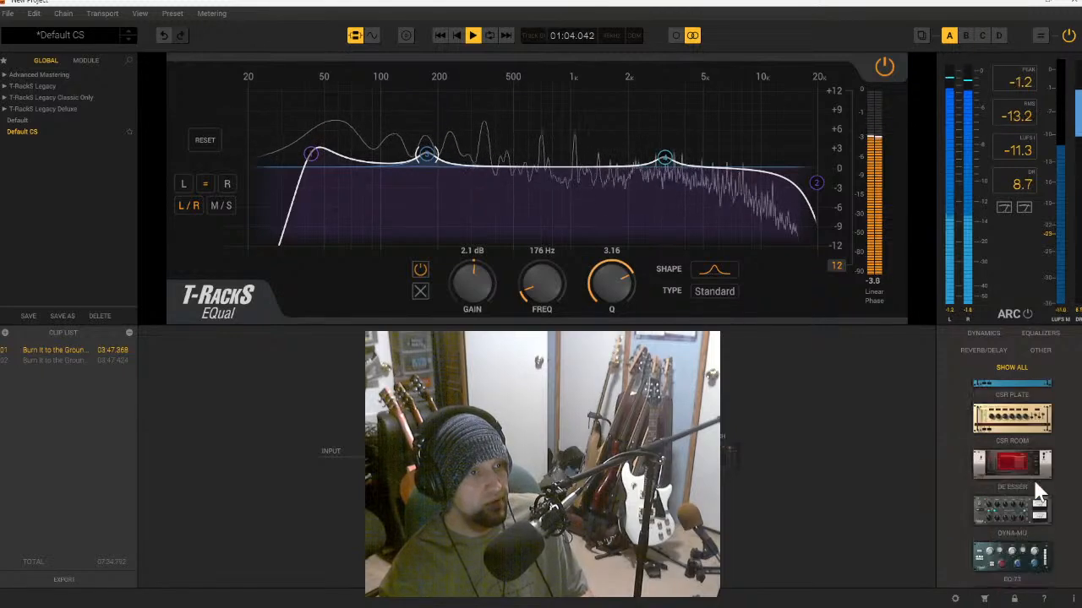
pyautogui.scroll(-1, 1032, 477)
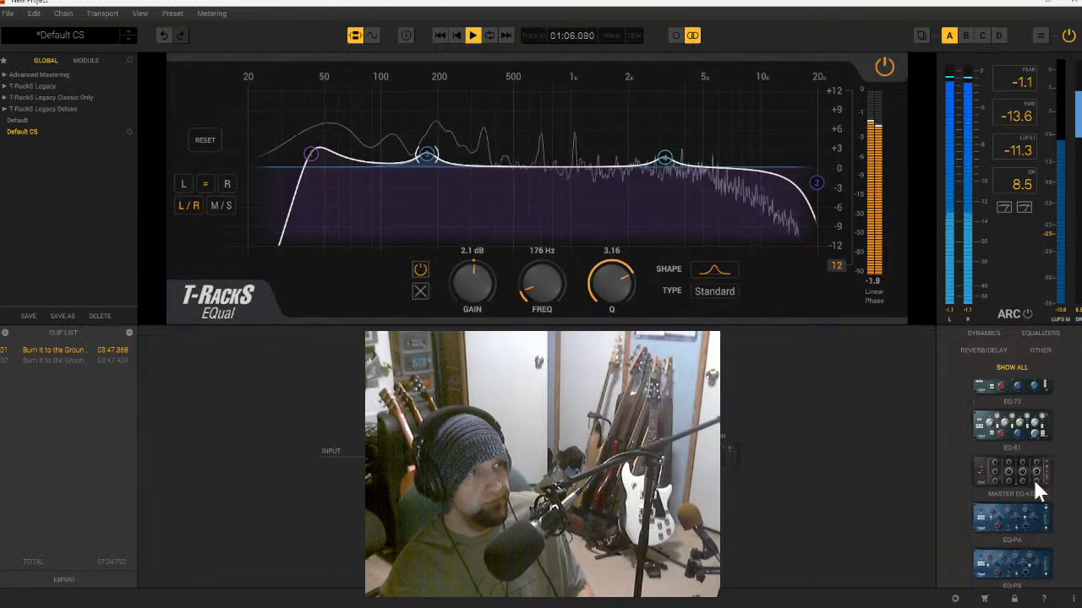
pyautogui.click(475, 37)
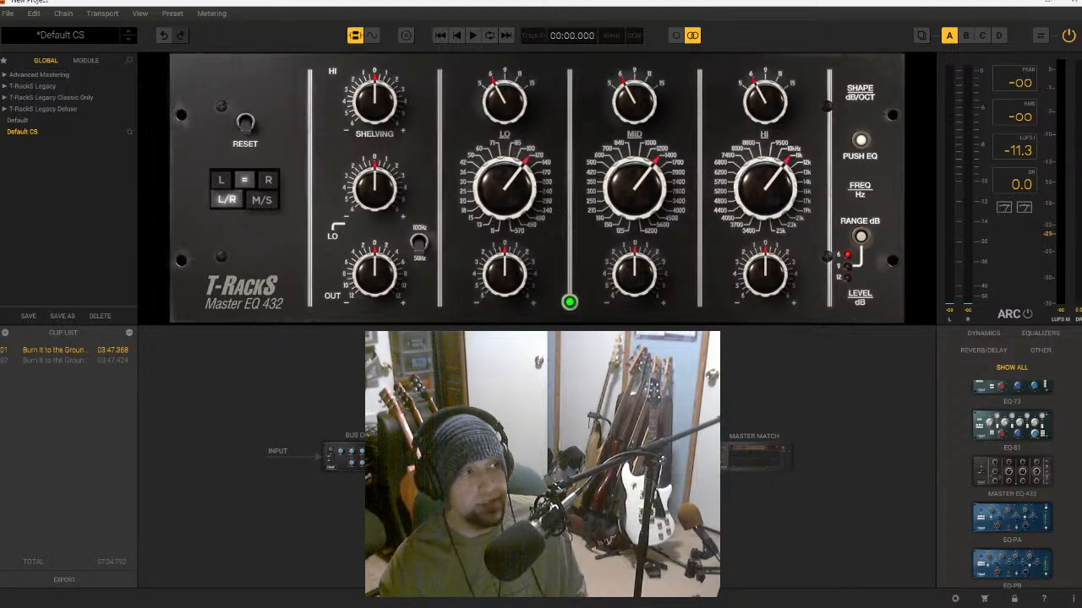
pyautogui.press('Delete')
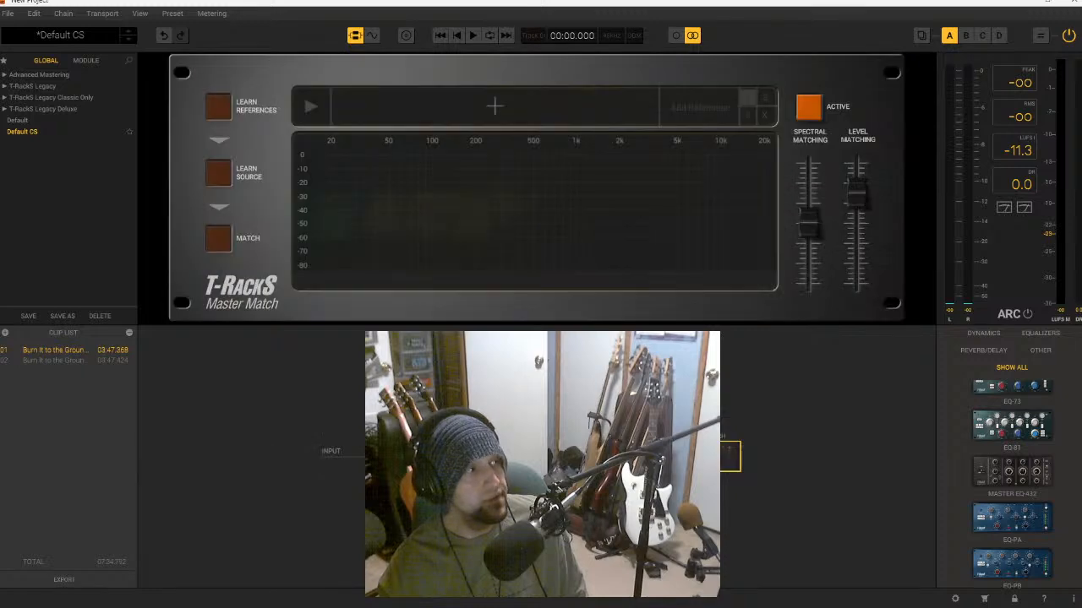
# - Remove the EQual and Bus Compressor modules from the chain, keeping only Master Match
pyautogui.click(621, 451)
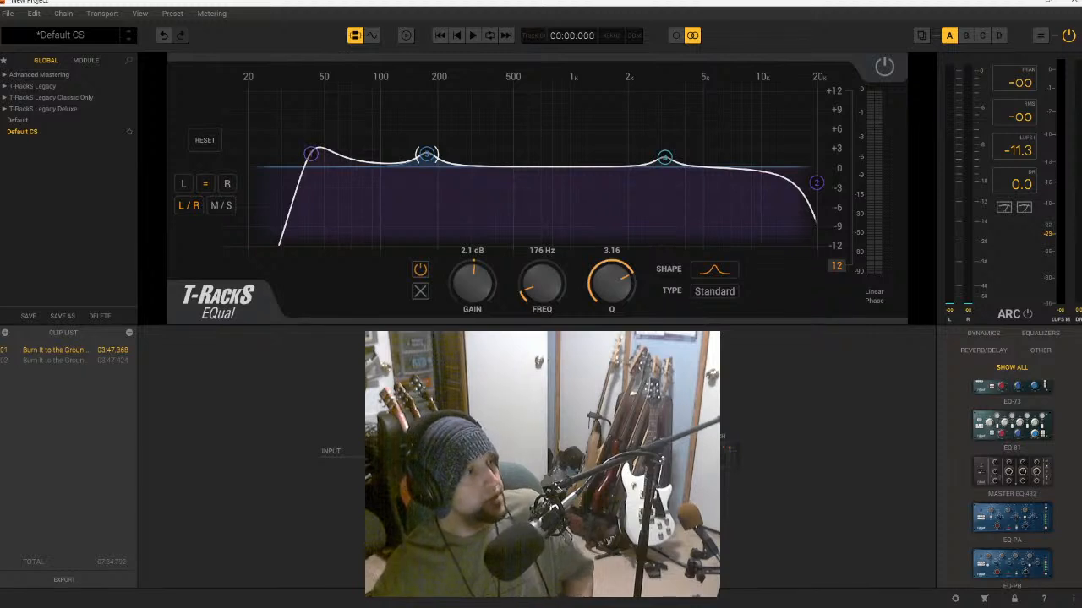
pyautogui.click(699, 455)
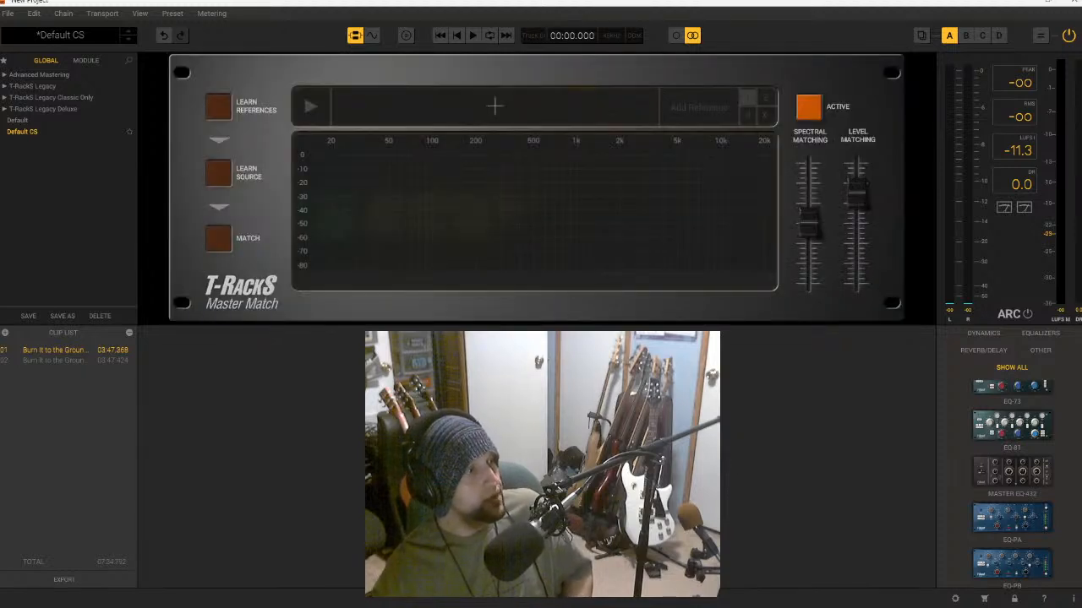
pyautogui.click(591, 456)
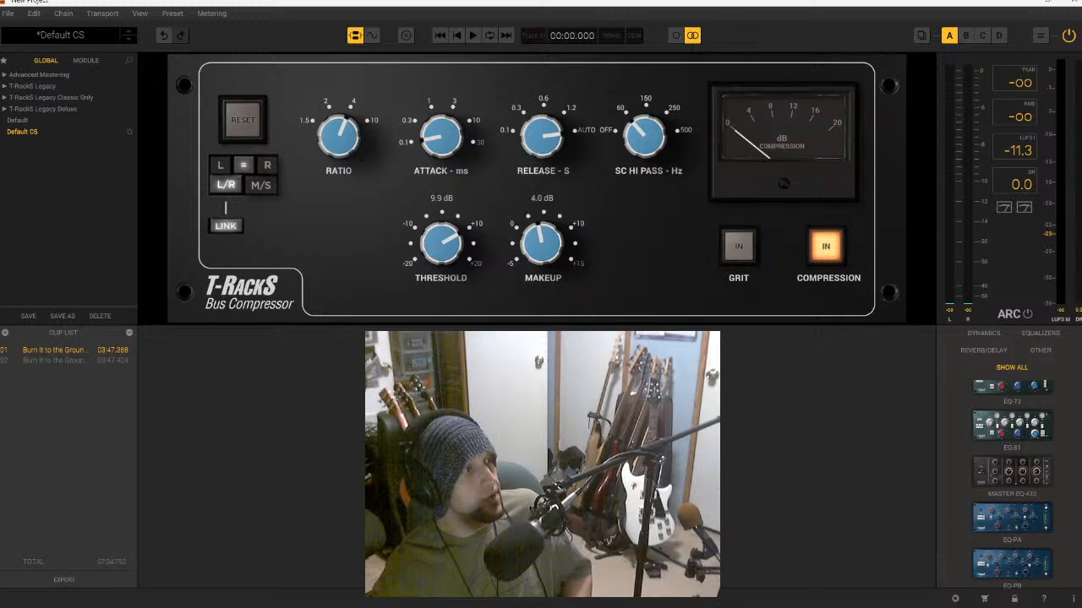
pyautogui.click(700, 460)
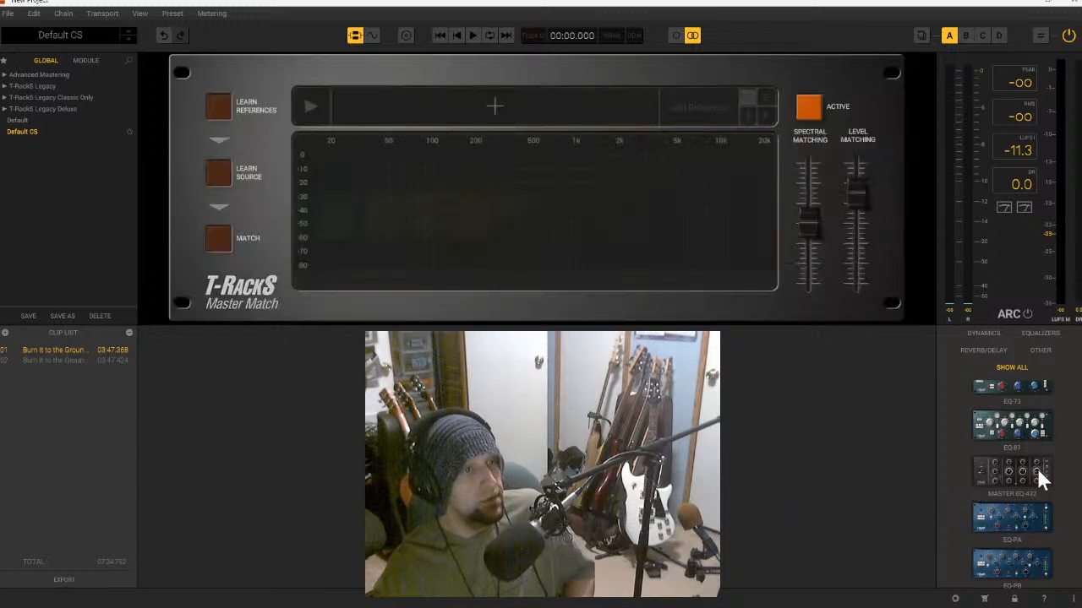
# - Find the White Channel module in the full module list and add it to the chain
pyautogui.scroll(2, 1038, 470)
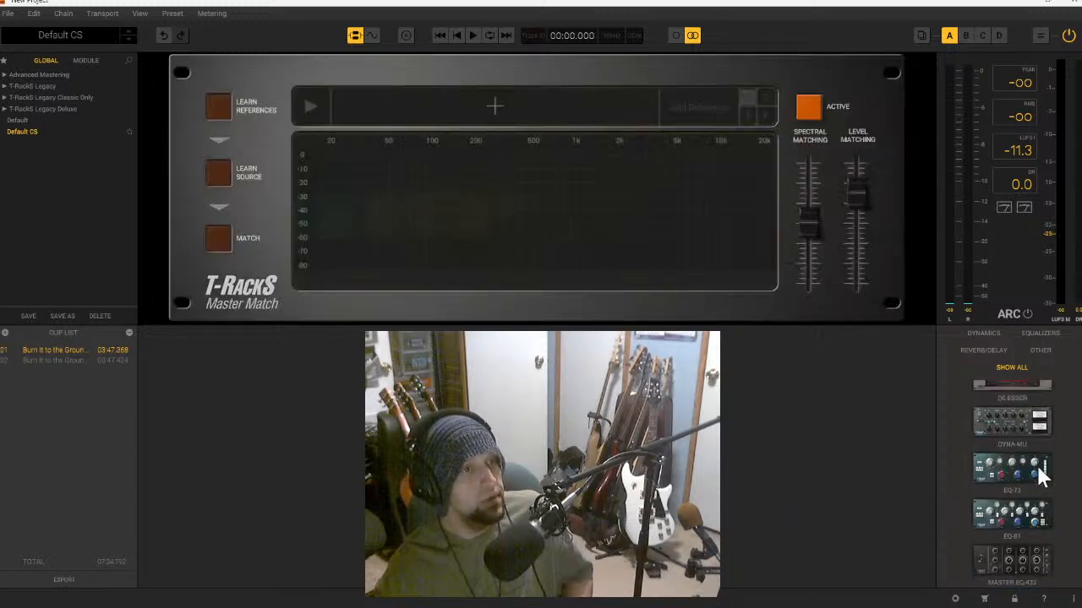
pyautogui.scroll(6, 1041, 477)
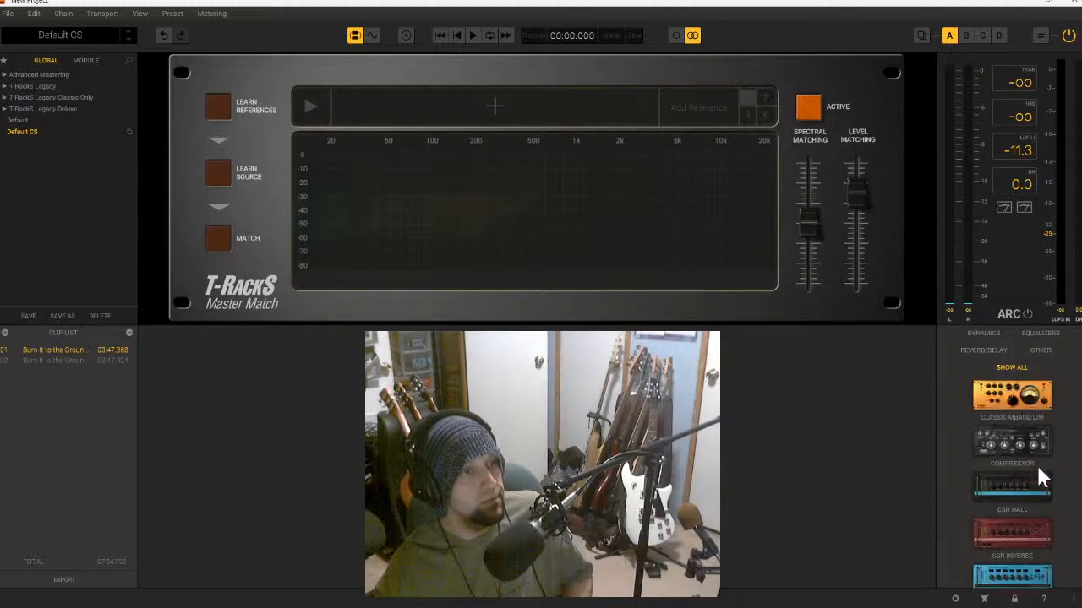
pyautogui.scroll(5, 1041, 477)
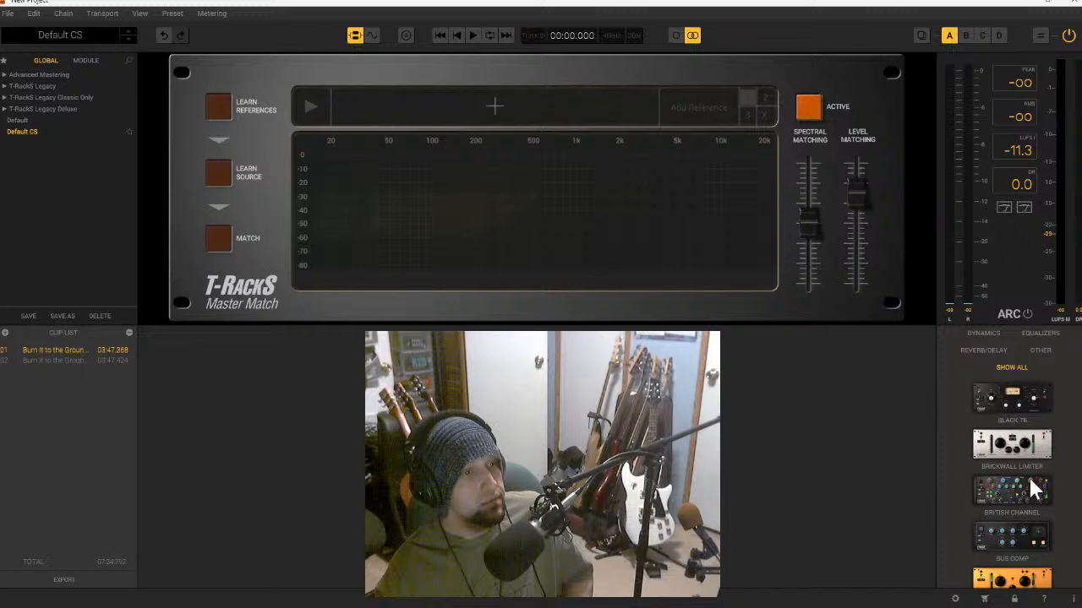
pyautogui.scroll(-10, 1031, 488)
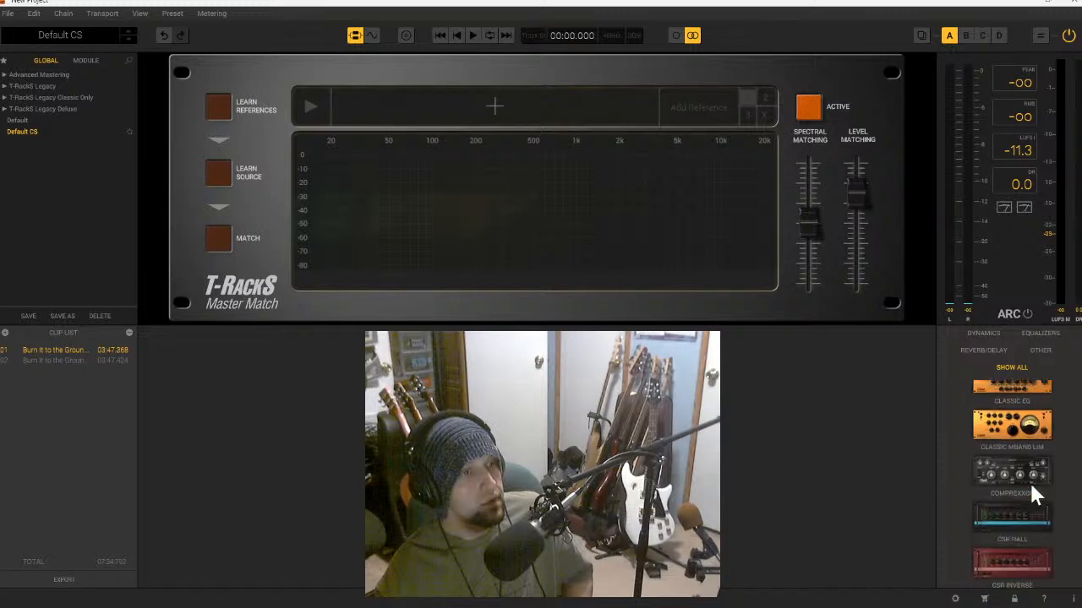
pyautogui.scroll(-5, 1030, 486)
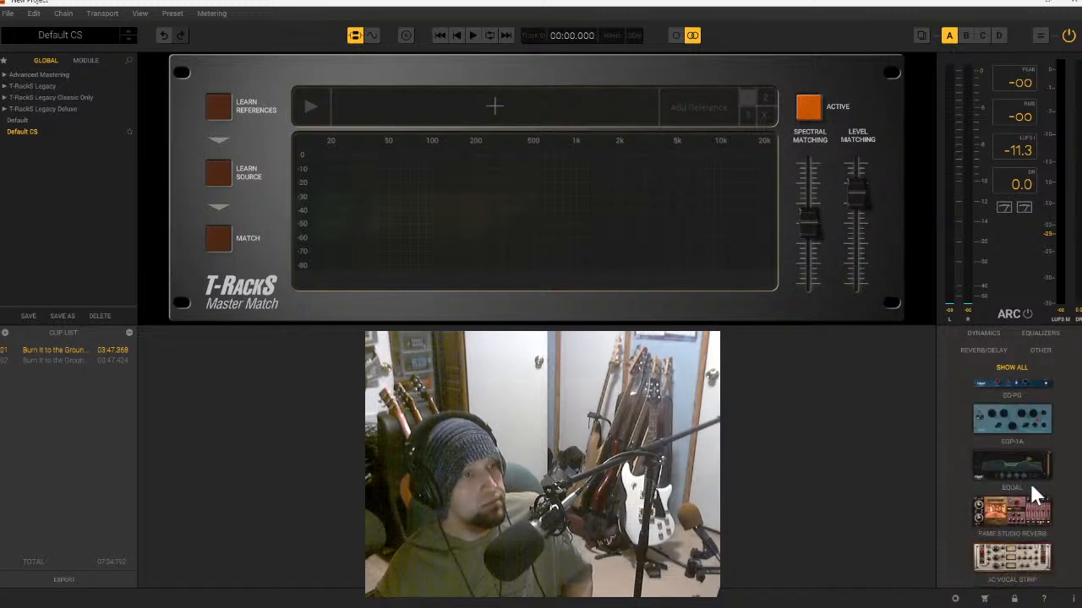
pyautogui.scroll(-8, 1035, 494)
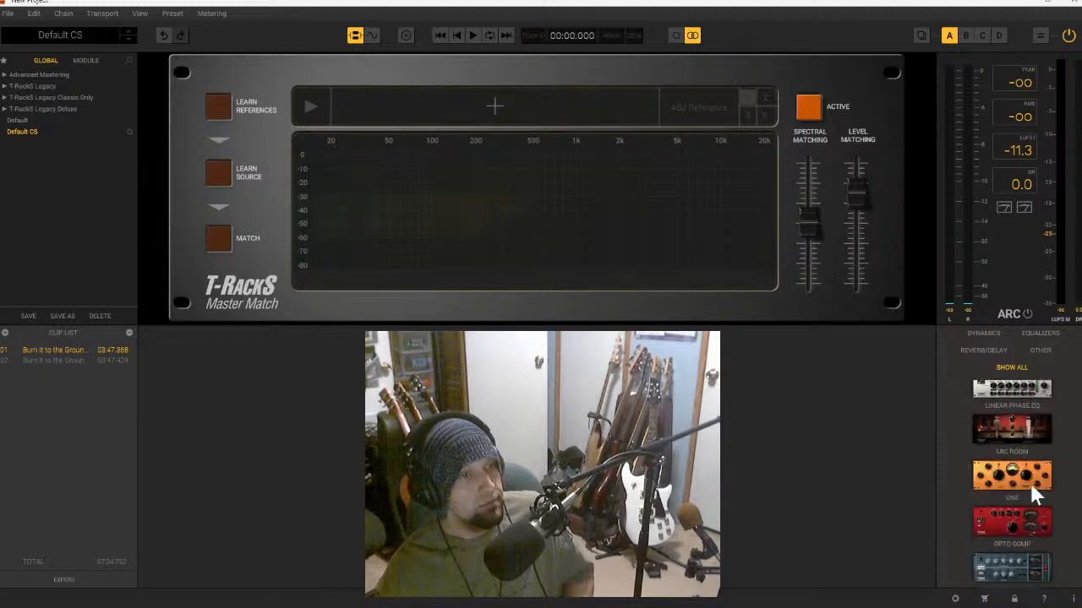
pyautogui.scroll(-8, 1035, 494)
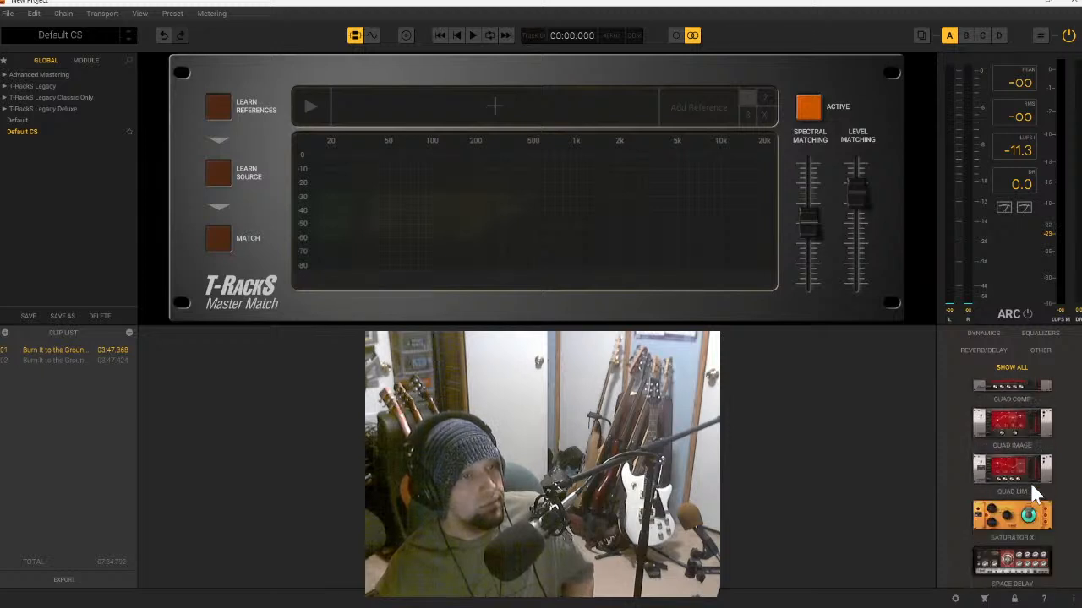
pyautogui.scroll(-8, 1036, 495)
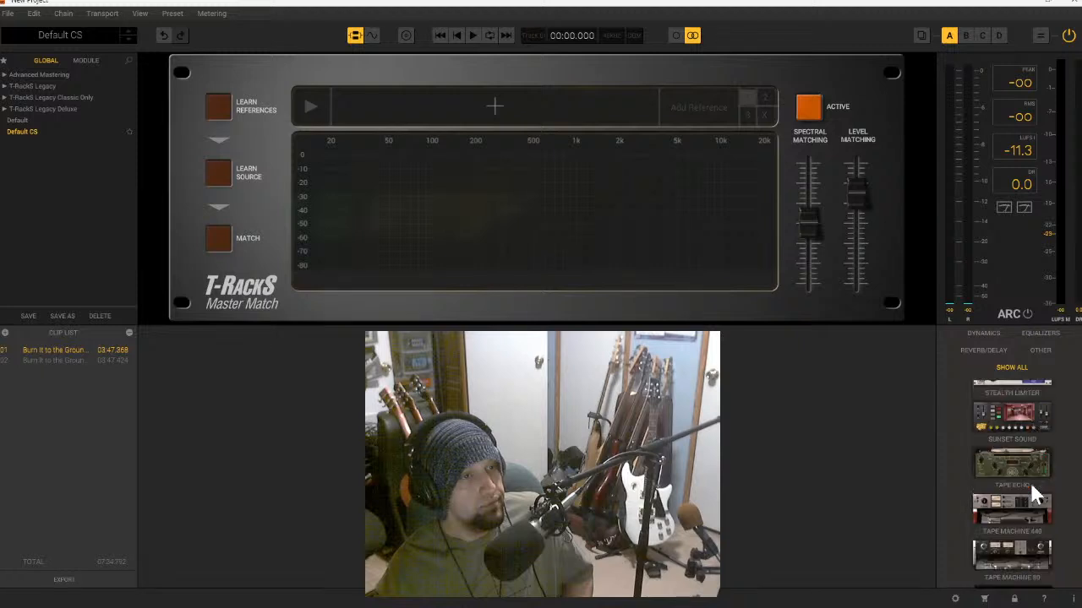
pyautogui.scroll(-6, 1035, 495)
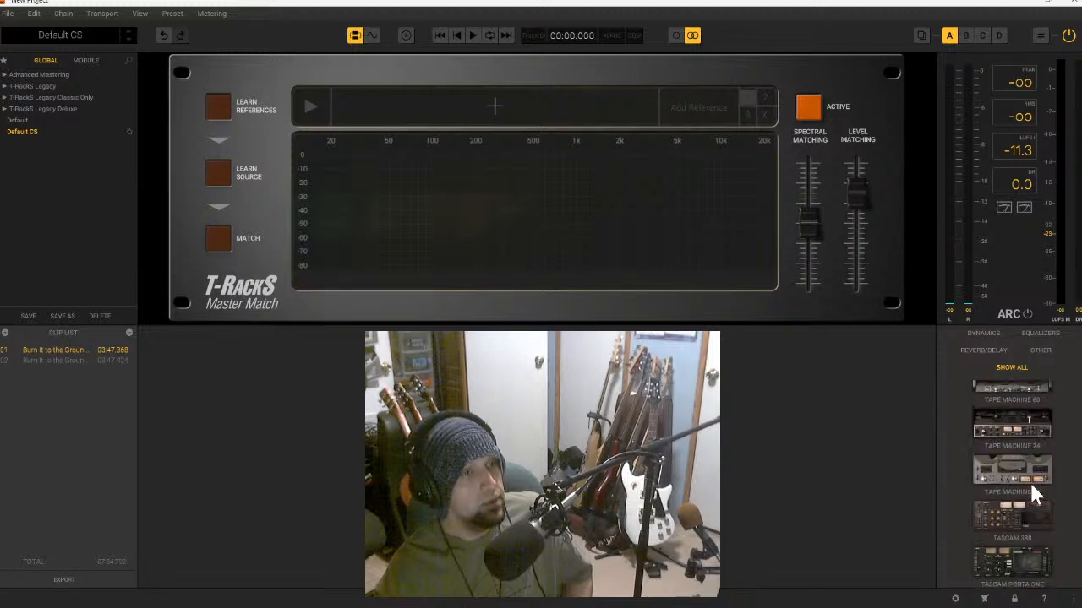
pyautogui.scroll(-3, 1038, 496)
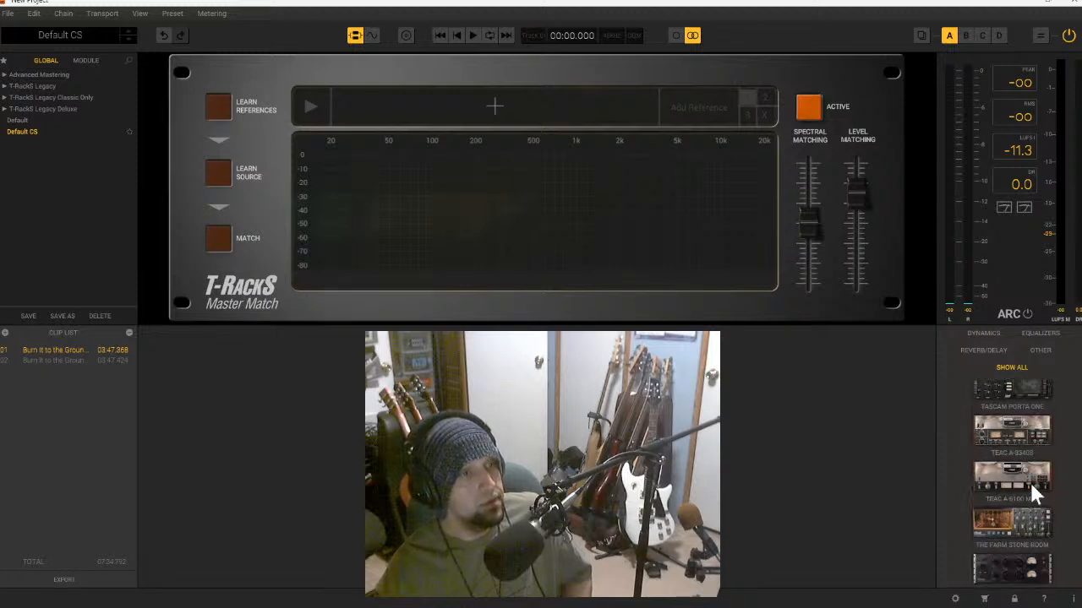
pyautogui.scroll(-1, 1035, 494)
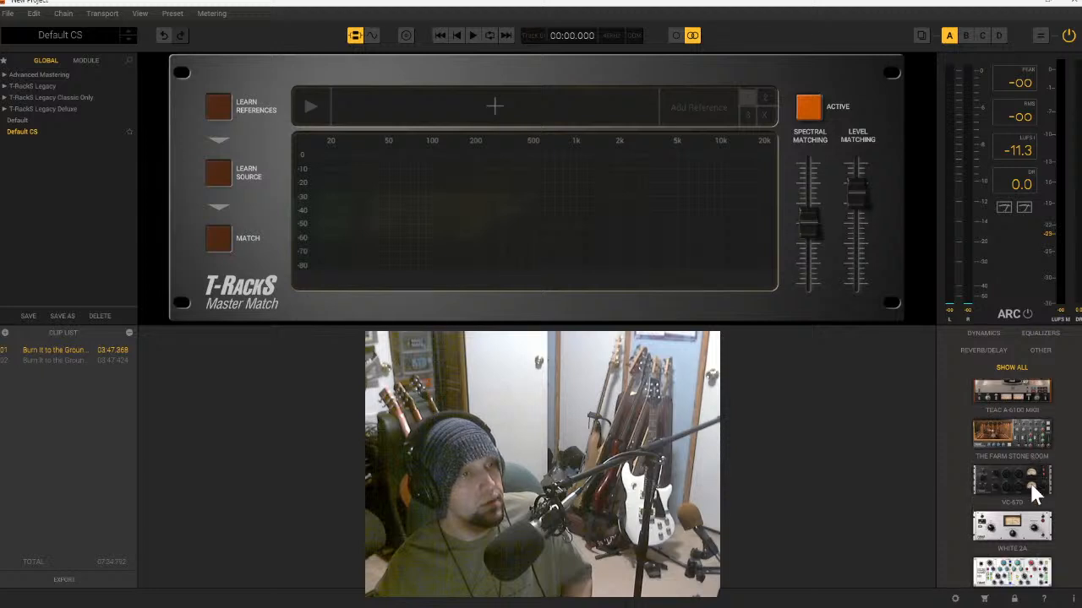
pyautogui.scroll(-1, 1035, 495)
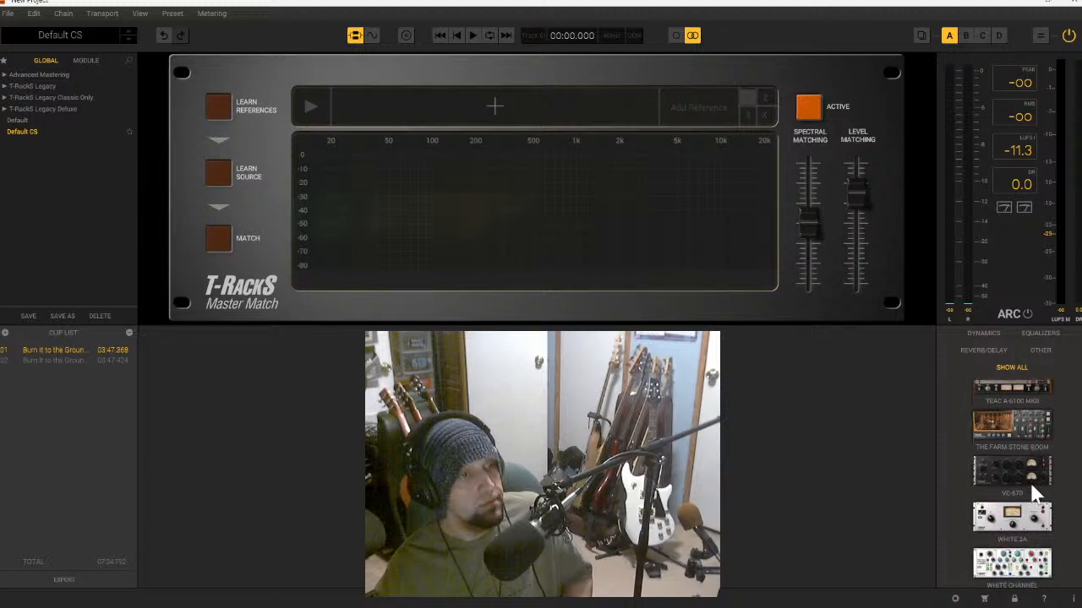
pyautogui.moveTo(1011, 572); pyautogui.dragTo(710, 512)
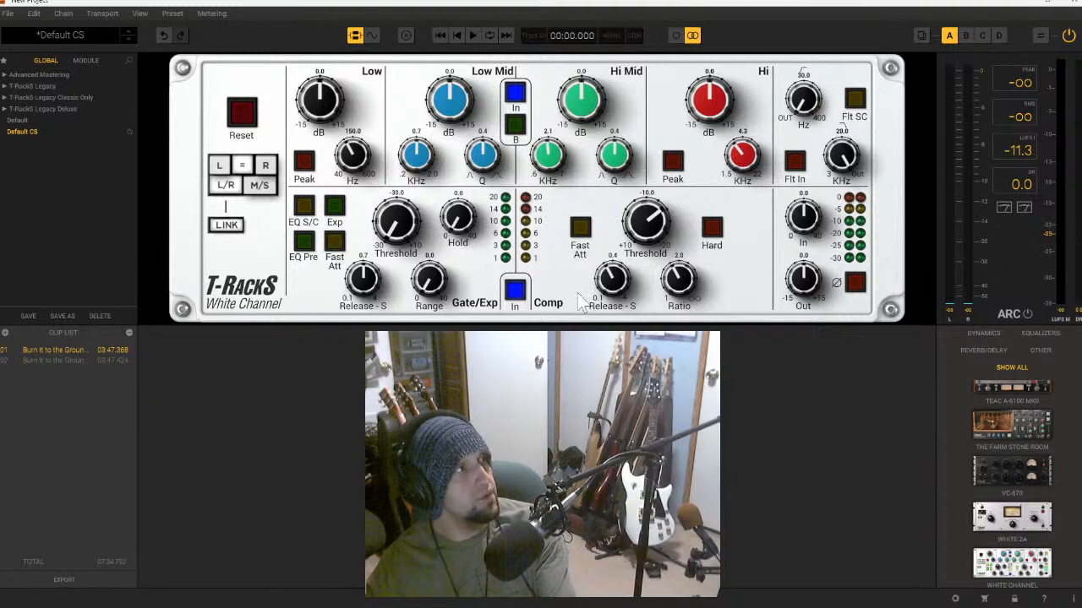
# - Play the first clip and set the White Channel compressor's Threshold to -9.9 and Ratio to 4.0
pyautogui.click(472, 35)
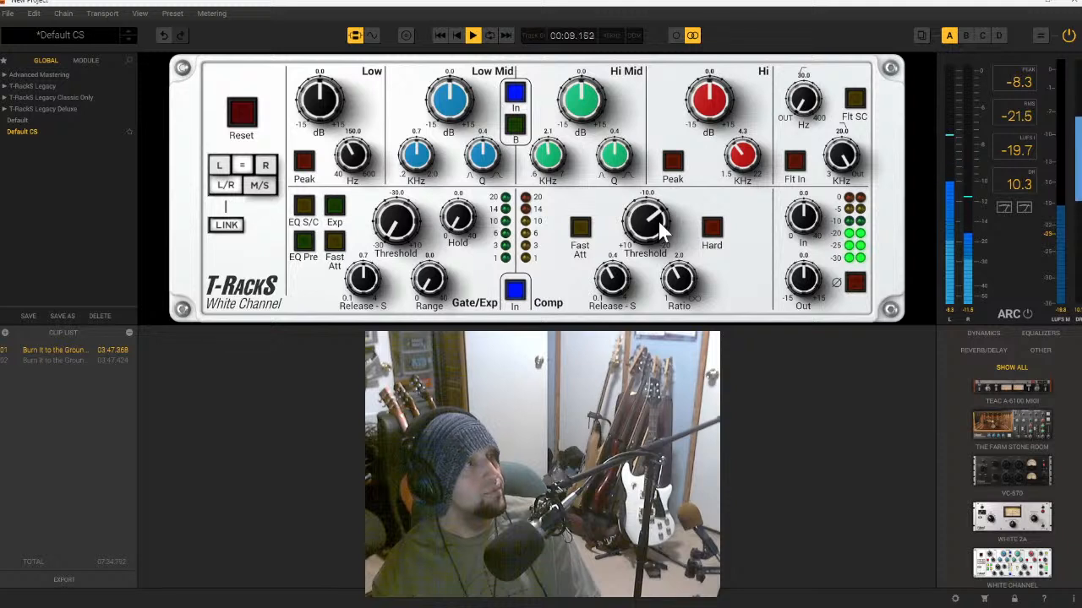
pyautogui.moveTo(660, 233)
pyautogui.mouseDown()
pyautogui.moveTo(668, 203)
pyautogui.moveTo(657, 229)
pyautogui.mouseUp()
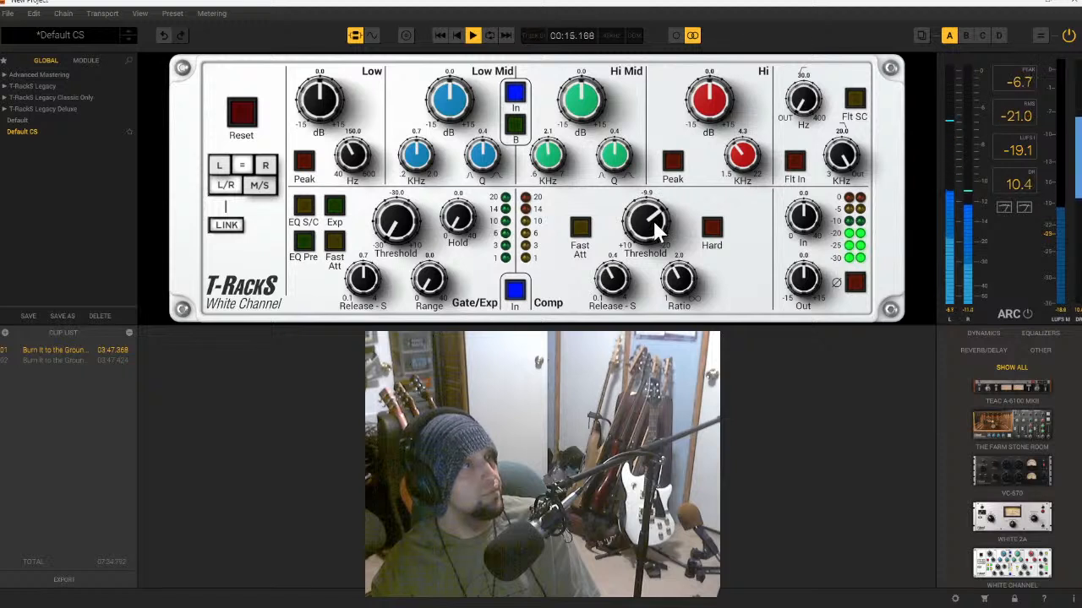
pyautogui.moveTo(676, 278); pyautogui.dragTo(696, 243)
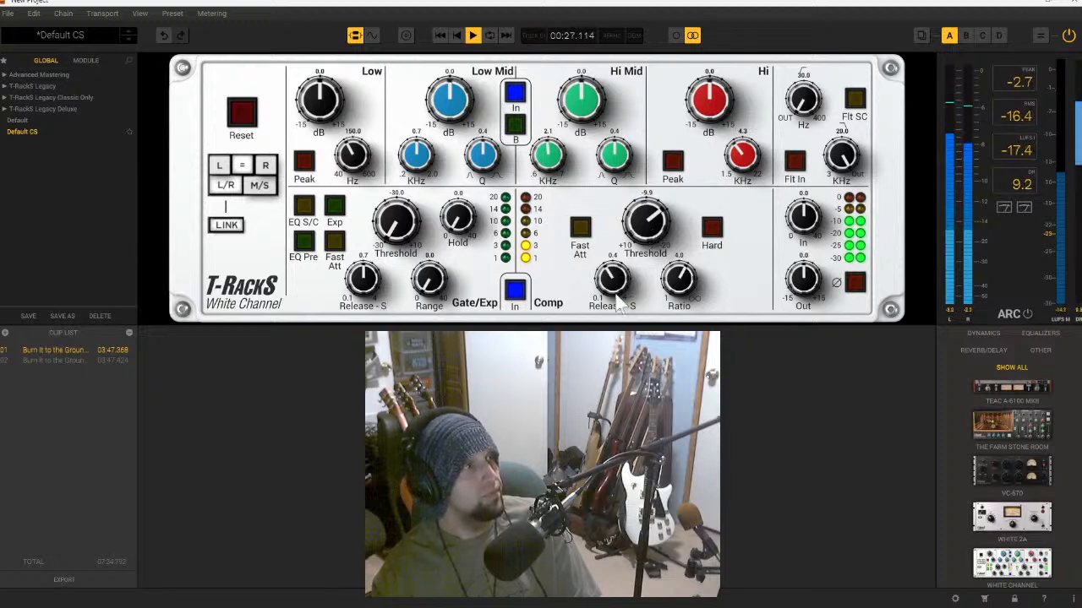
# - Set the White Channel compressor's Release to 0.1 and boost the Hi Mid band by 3.7 dB at 3.2 kHz
pyautogui.moveTo(617, 289); pyautogui.dragTo(617, 313)
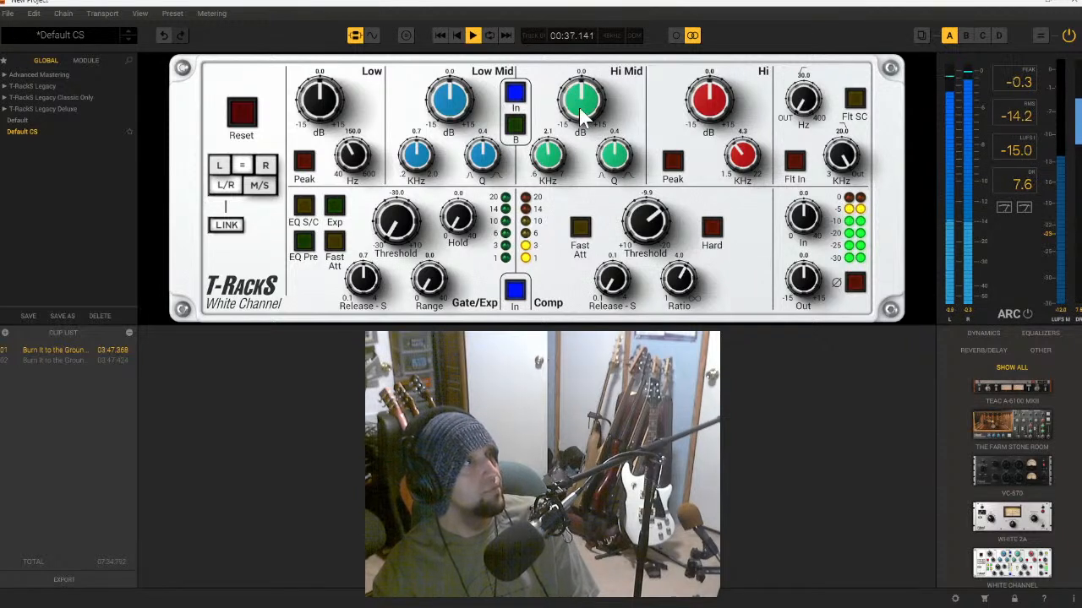
pyautogui.moveTo(583, 103); pyautogui.dragTo(591, 96)
pyautogui.moveTo(565, 150); pyautogui.dragTo(586, 119)
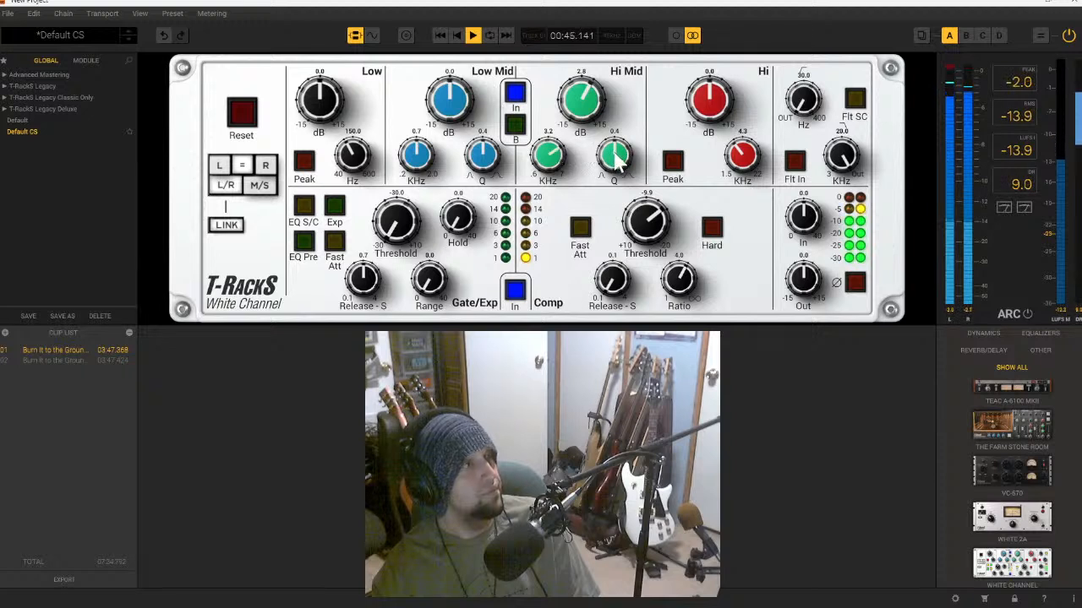
pyautogui.moveTo(601, 117)
pyautogui.mouseDown()
pyautogui.moveTo(617, 75)
pyautogui.moveTo(602, 103)
pyautogui.mouseUp()
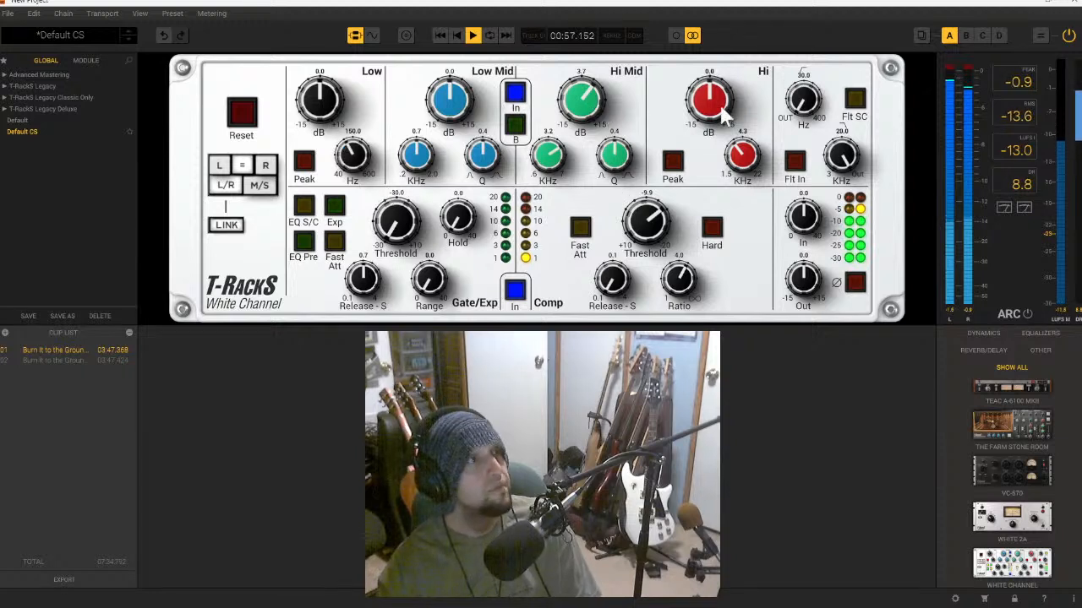
# - Enable the White Channel filters with the low cut at 45.2 Hz and the high cut at 16.9 kHz
pyautogui.moveTo(799, 101); pyautogui.dragTo(805, 95)
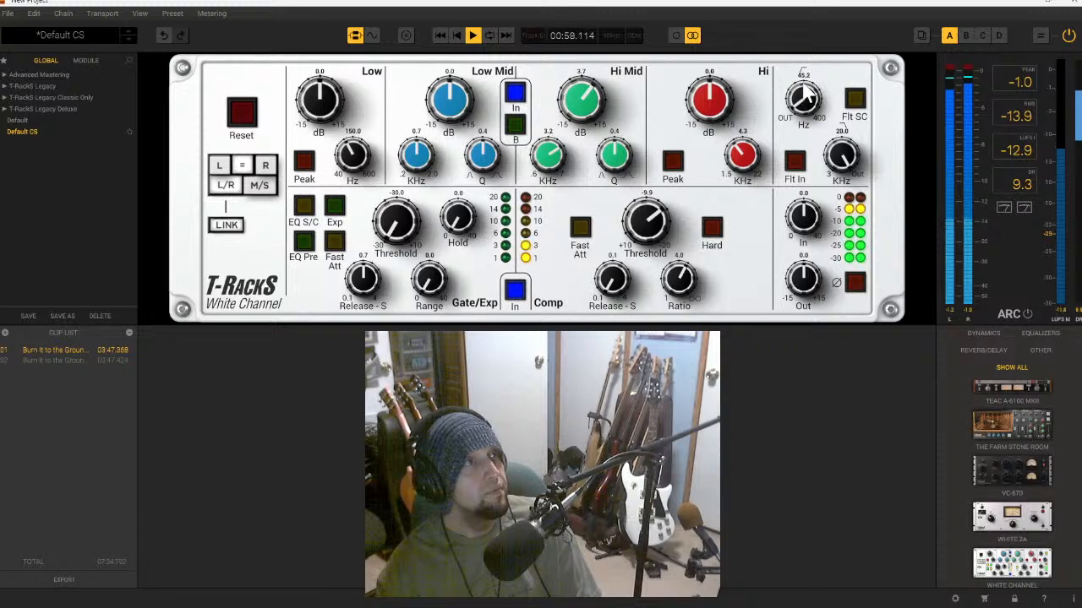
pyautogui.click(794, 161)
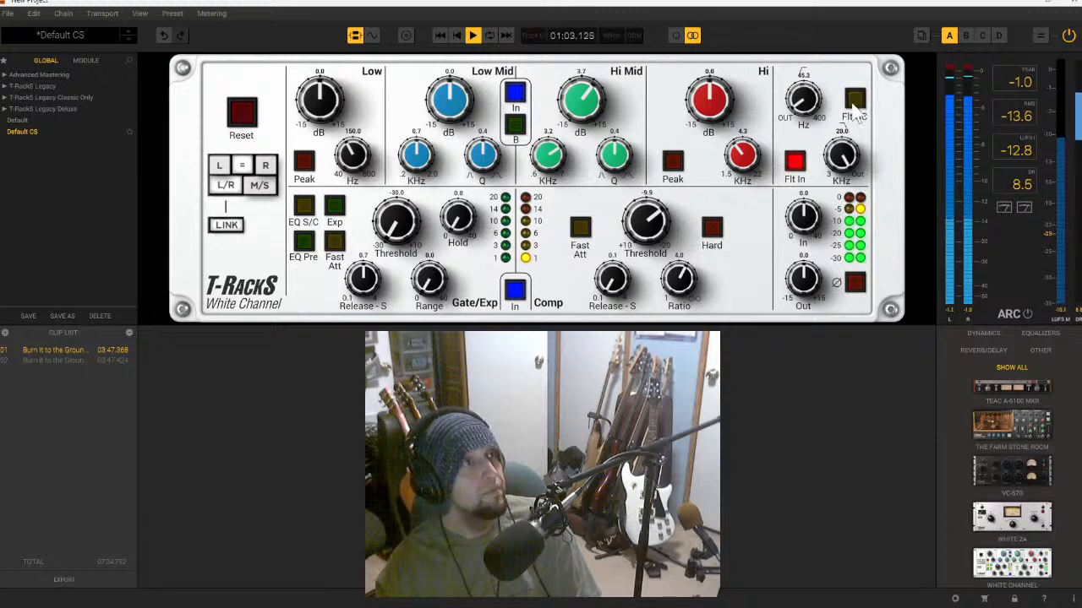
pyautogui.moveTo(843, 155); pyautogui.dragTo(840, 165)
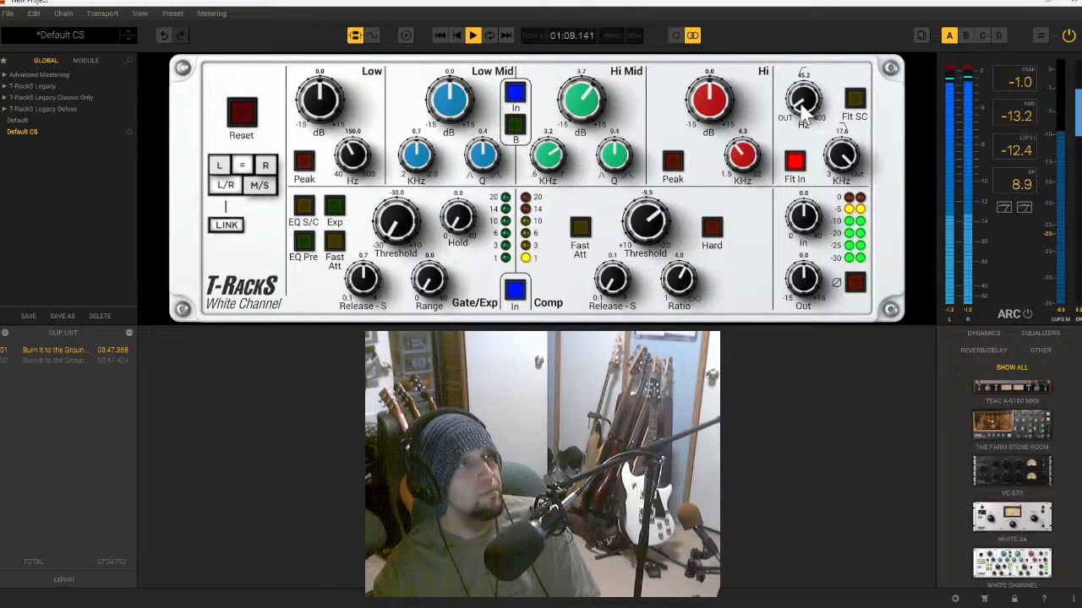
pyautogui.moveTo(841, 167); pyautogui.dragTo(841, 169)
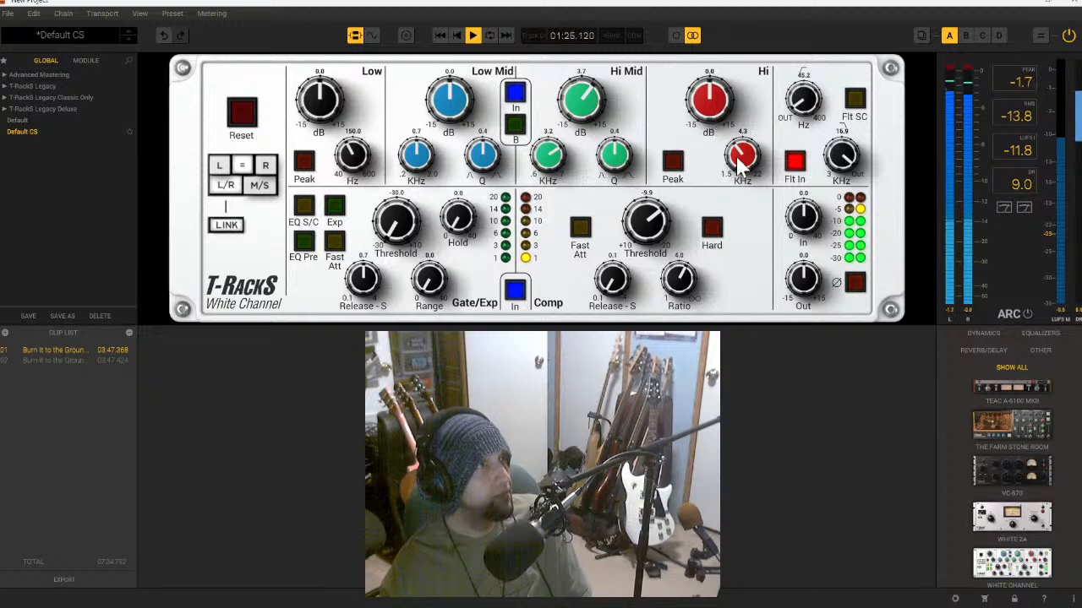
# - Boost the White Channel's Hi band by 2.7 dB at 7.2 kHz and set the module's output to -0.7
pyautogui.moveTo(744, 158); pyautogui.dragTo(773, 119)
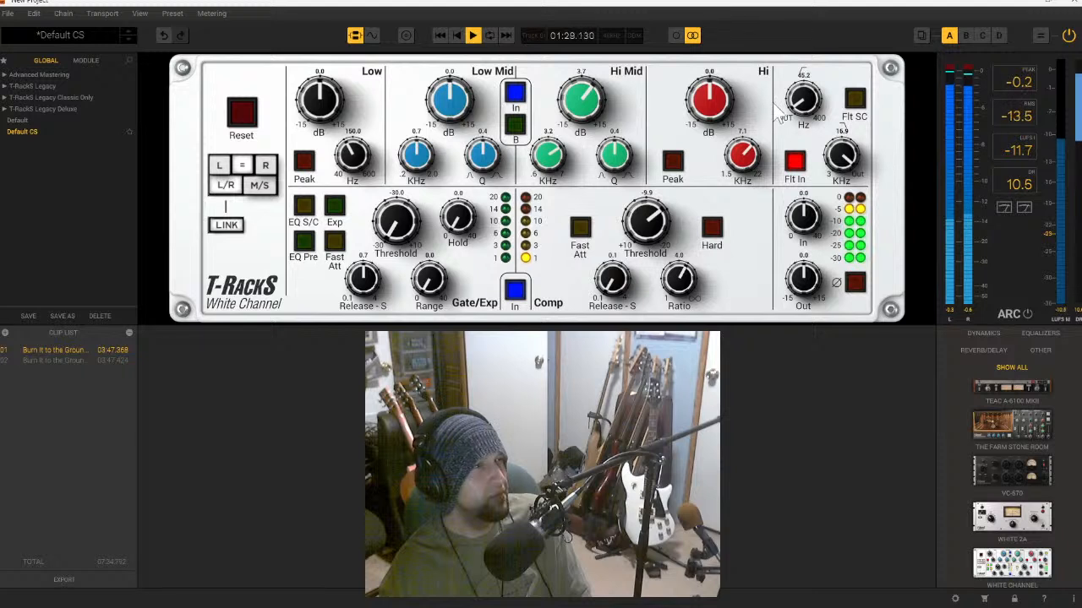
pyautogui.moveTo(720, 116); pyautogui.dragTo(734, 95)
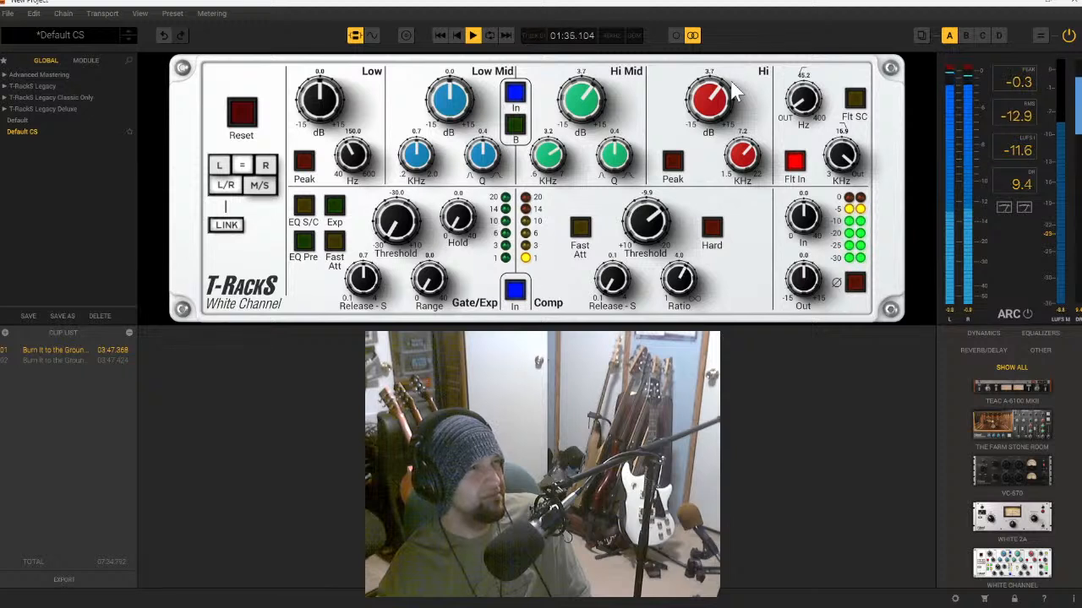
pyautogui.moveTo(732, 83); pyautogui.dragTo(736, 105)
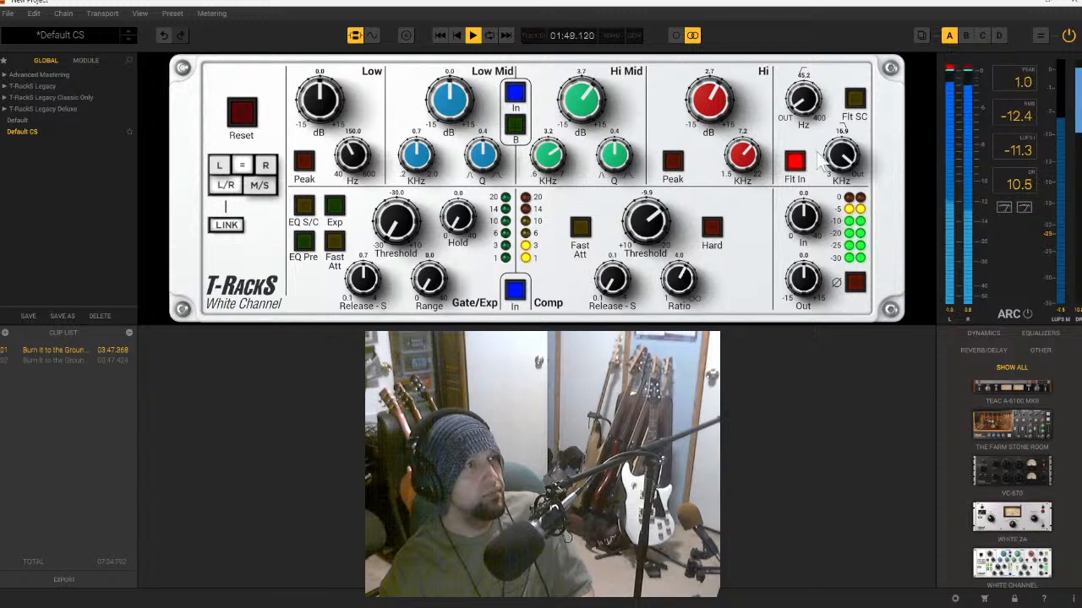
pyautogui.moveTo(803, 278); pyautogui.dragTo(805, 286)
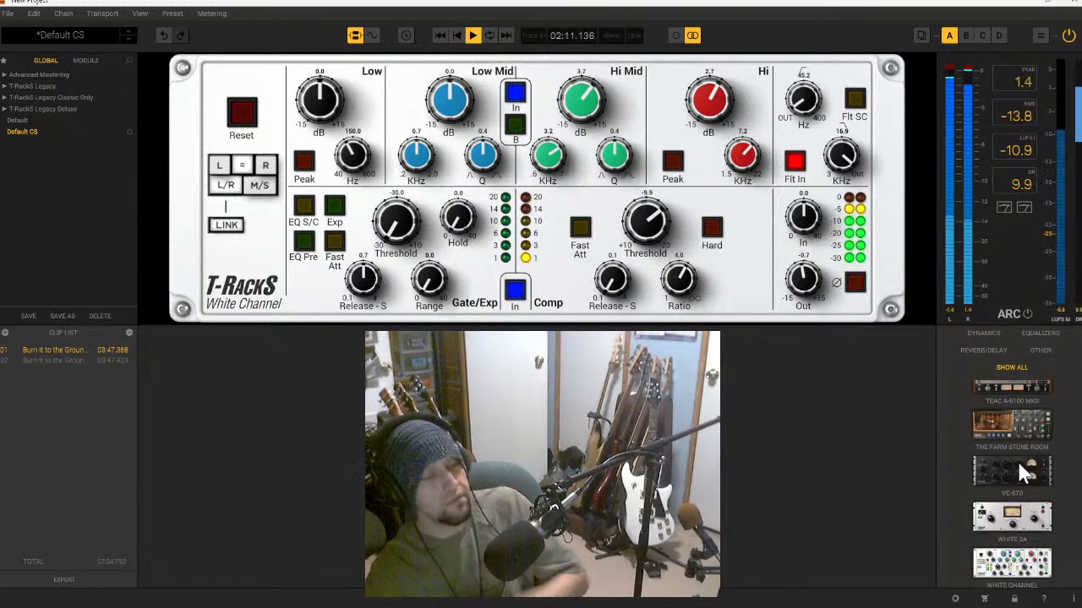
# - Add the TEAC A-3340S tape module to the chain and set its record Bias to 0.6 and Input to 4.6
pyautogui.scroll(1, 1057, 486)
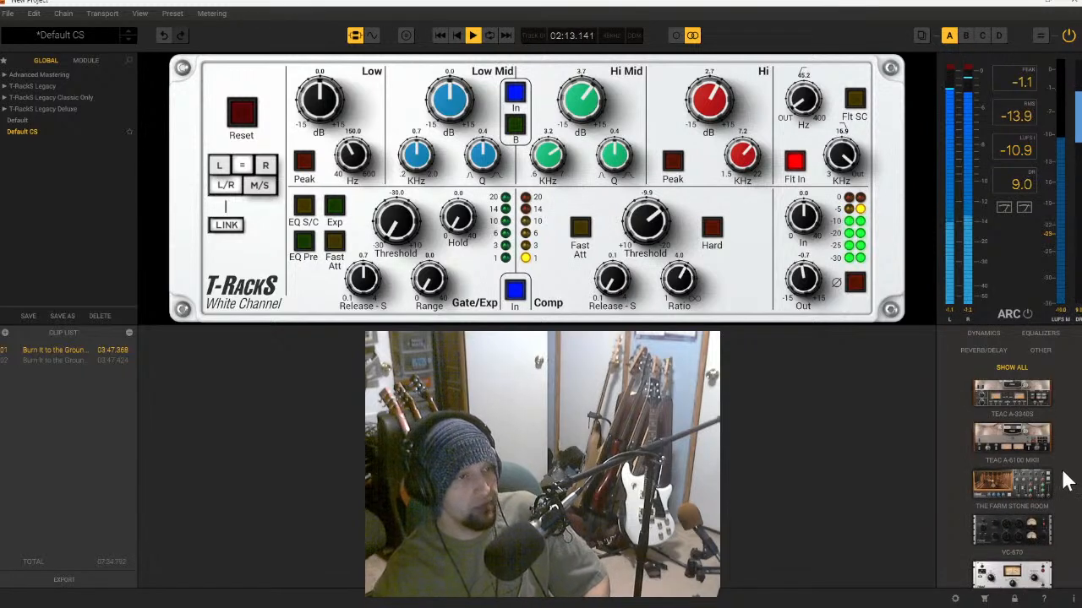
pyautogui.scroll(1, 1064, 477)
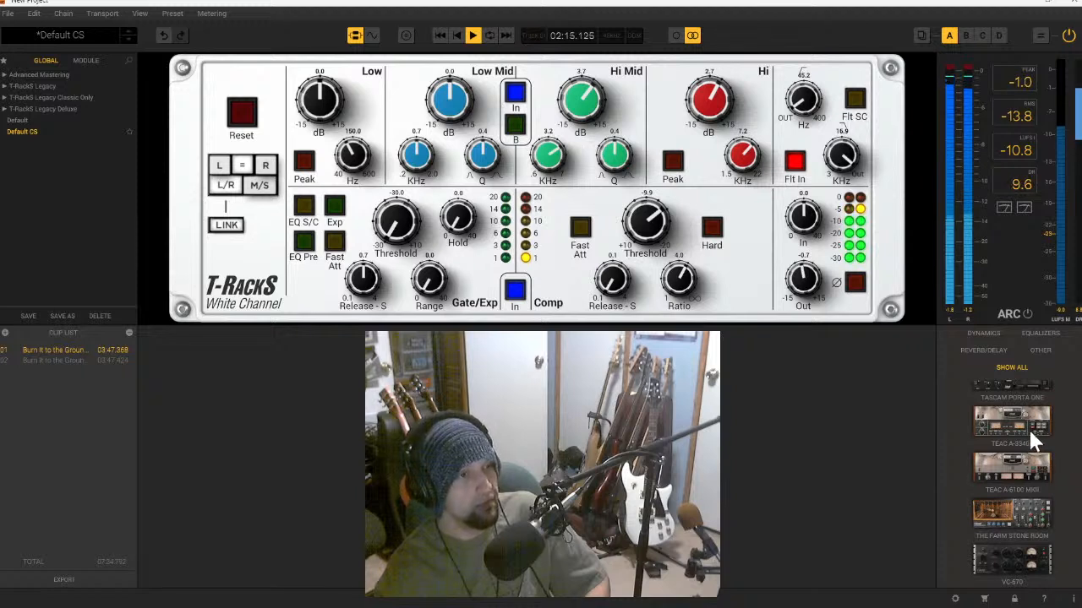
pyautogui.moveTo(1032, 430); pyautogui.dragTo(709, 463)
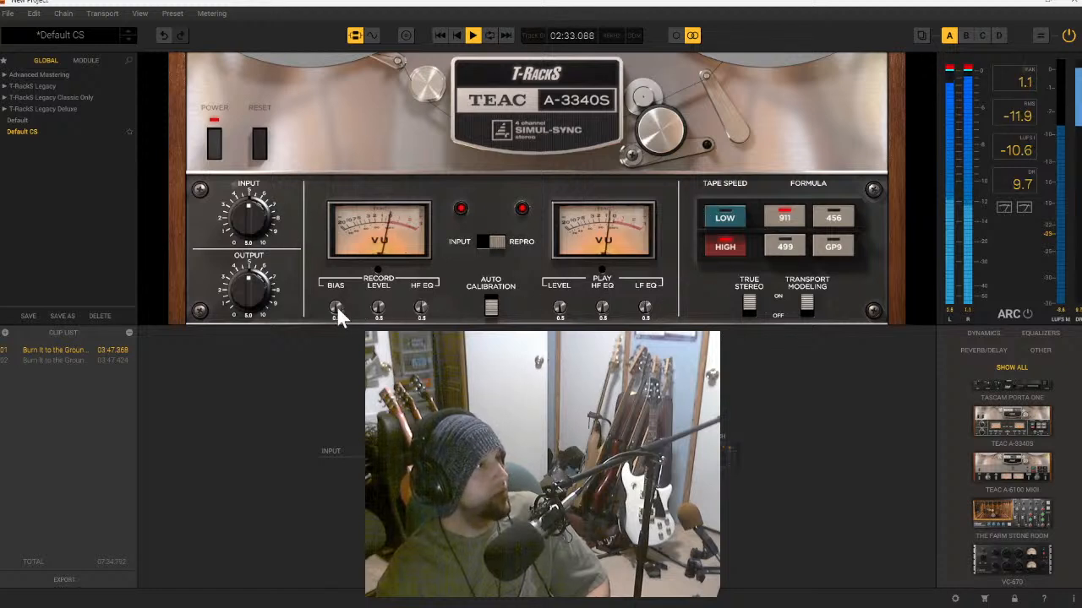
pyautogui.moveTo(338, 297); pyautogui.dragTo(342, 279)
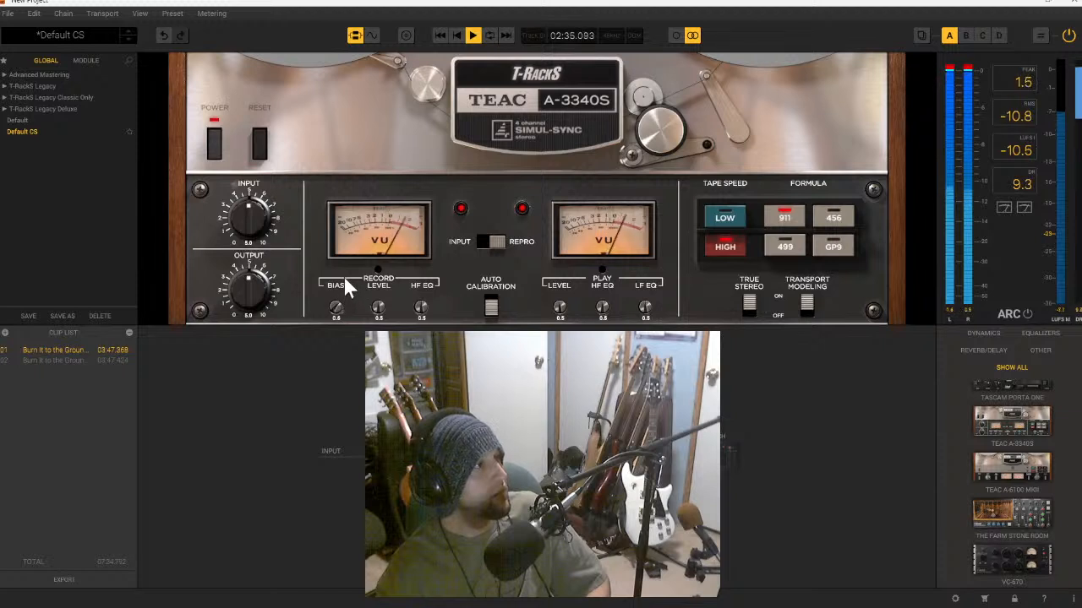
pyautogui.moveTo(253, 217); pyautogui.dragTo(251, 228)
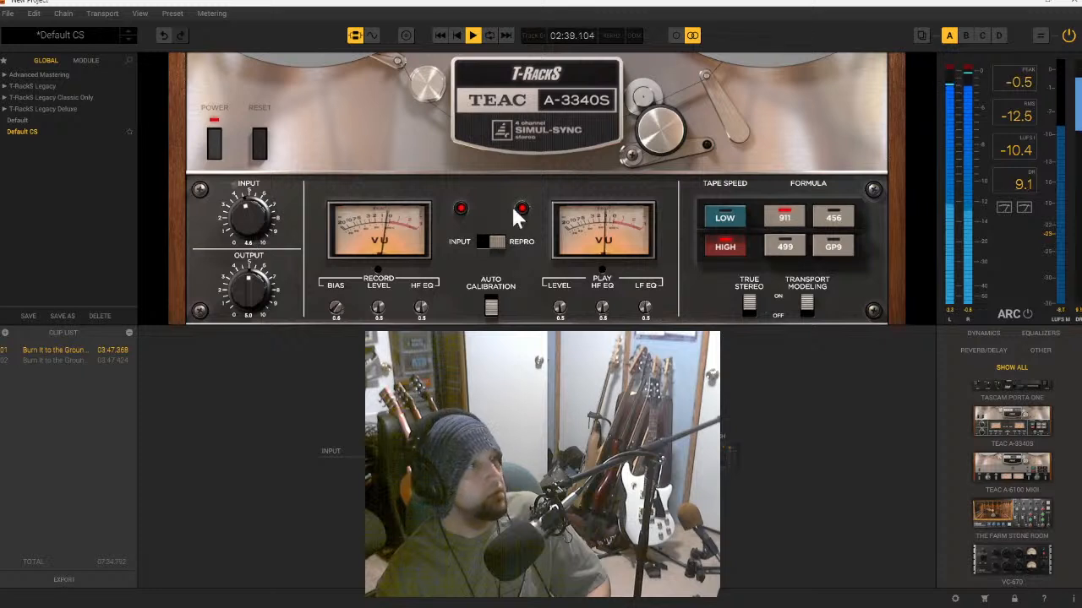
# - Audition the 456 and 499 tape formulas, choose GP9, and set the tape module's Output to 4.6
pyautogui.click(832, 220)
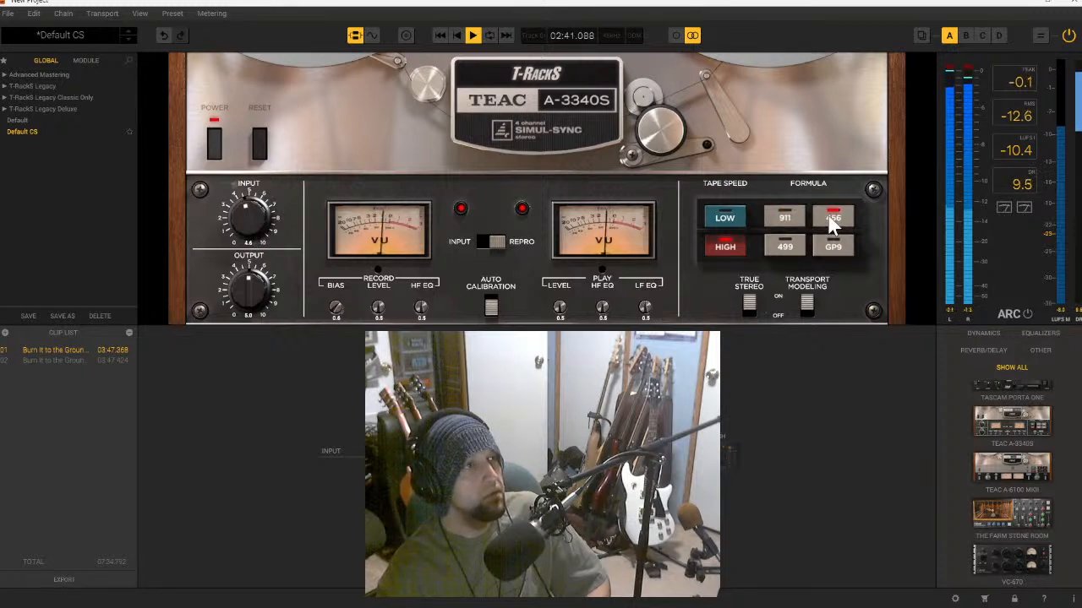
pyautogui.click(785, 247)
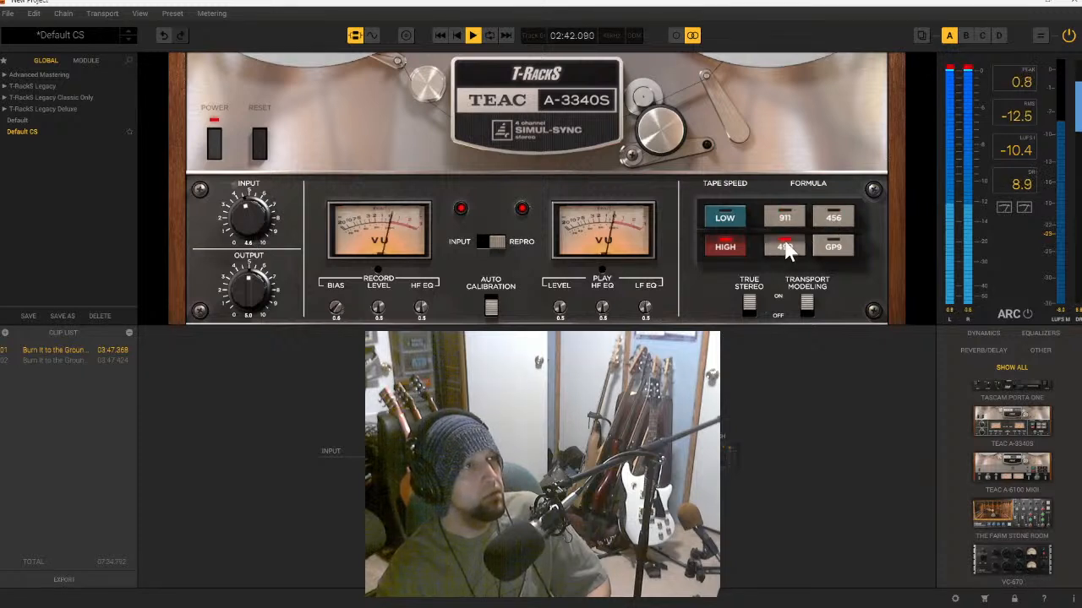
pyautogui.click(840, 246)
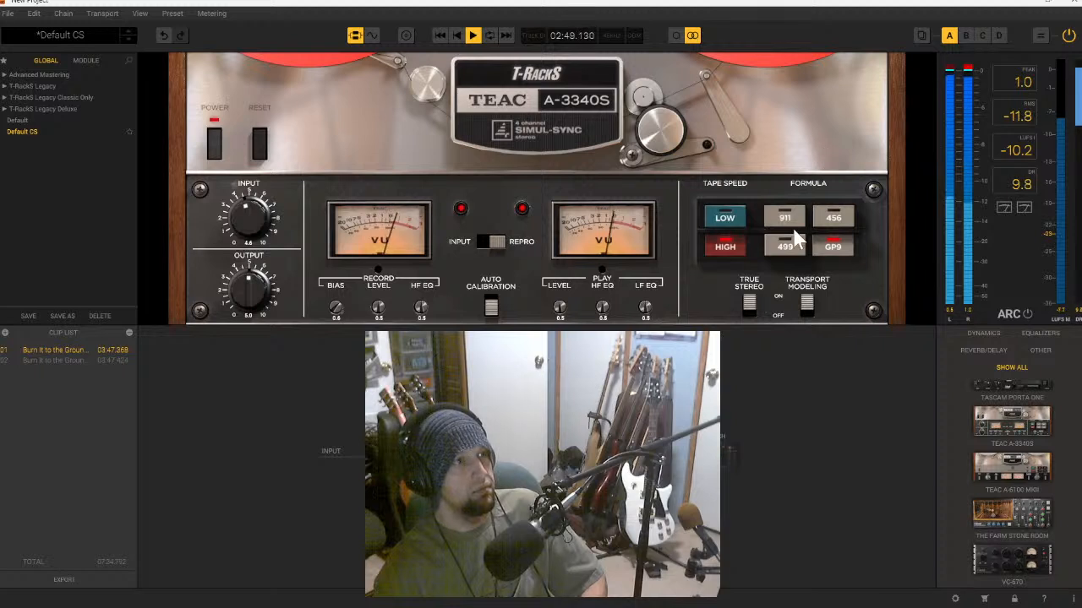
pyautogui.moveTo(249, 282); pyautogui.dragTo(243, 292)
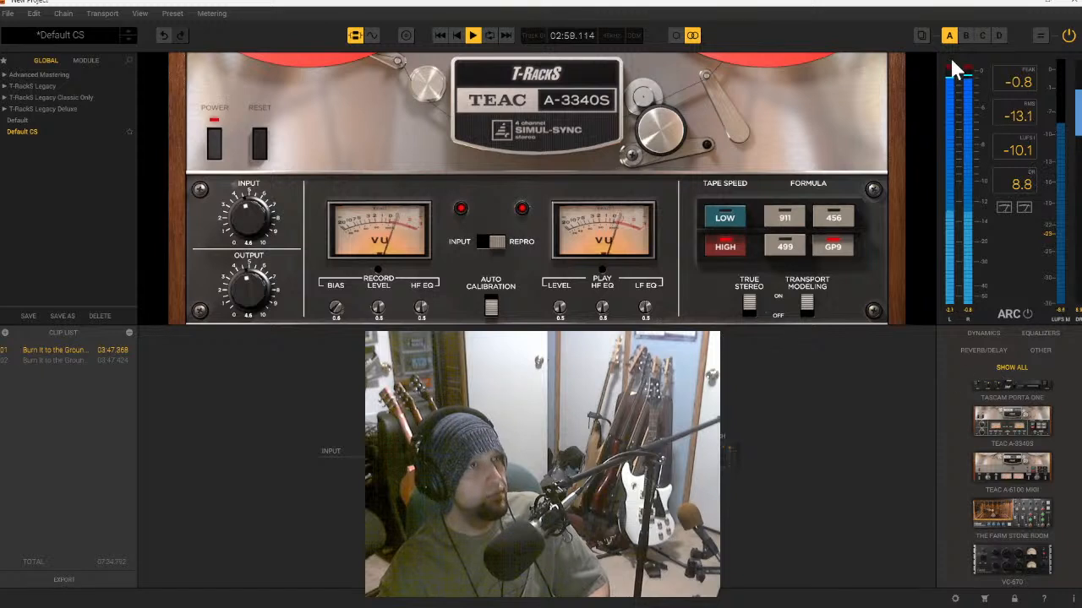
# - Find the Precision Comp Lim module in the full module list and insert it into the chain
pyautogui.scroll(-1, 1044, 473)
pyautogui.scroll(4, 1046, 480)
pyautogui.scroll(5, 1046, 477)
pyautogui.scroll(3, 1045, 478)
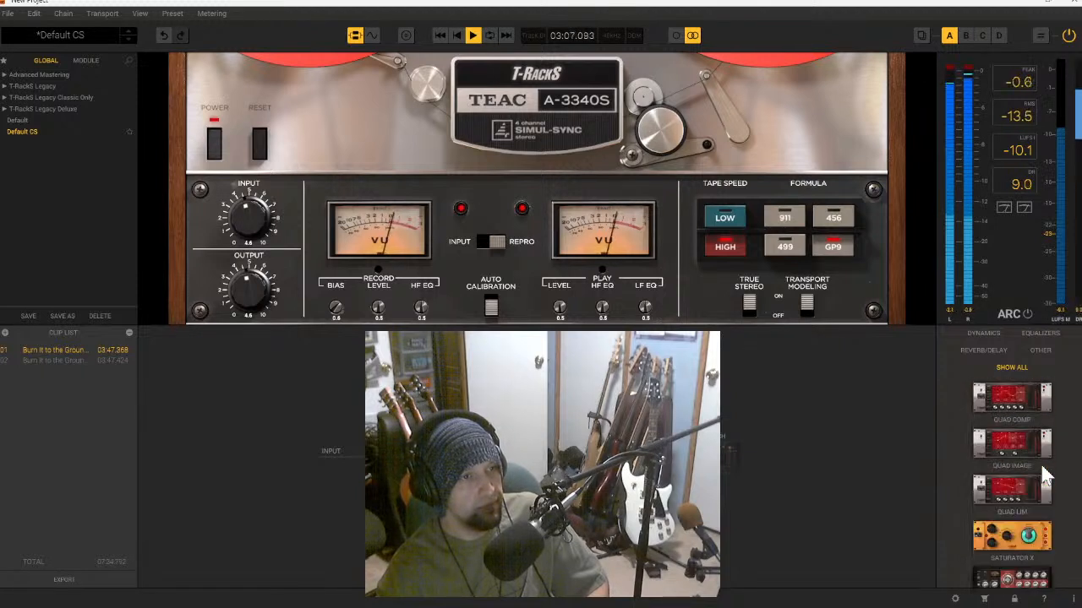
pyautogui.scroll(1, 1045, 478)
pyautogui.scroll(2, 1045, 478)
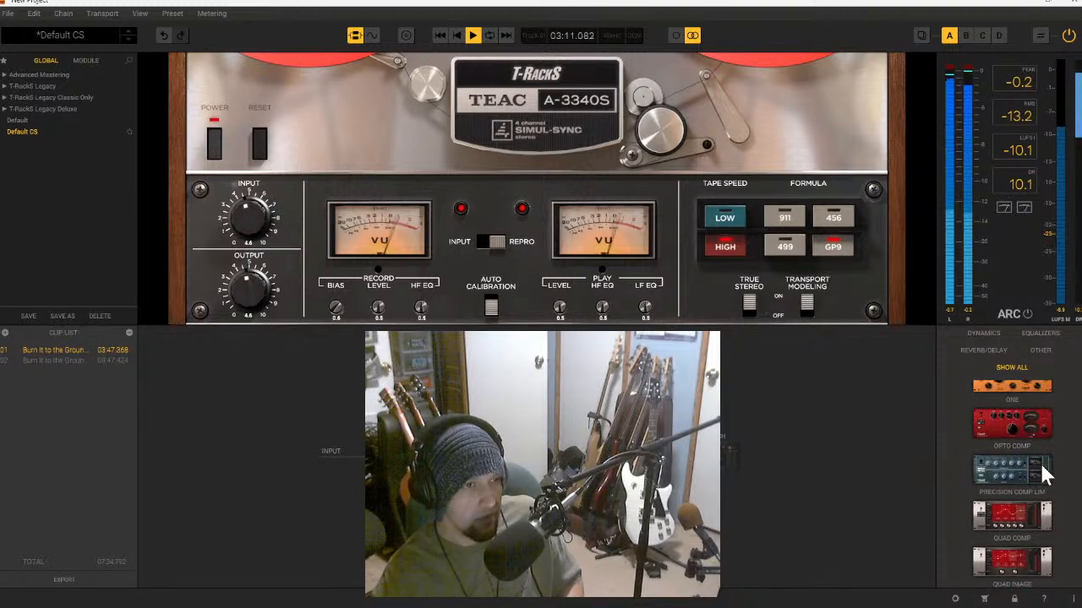
pyautogui.moveTo(1029, 471); pyautogui.dragTo(343, 456)
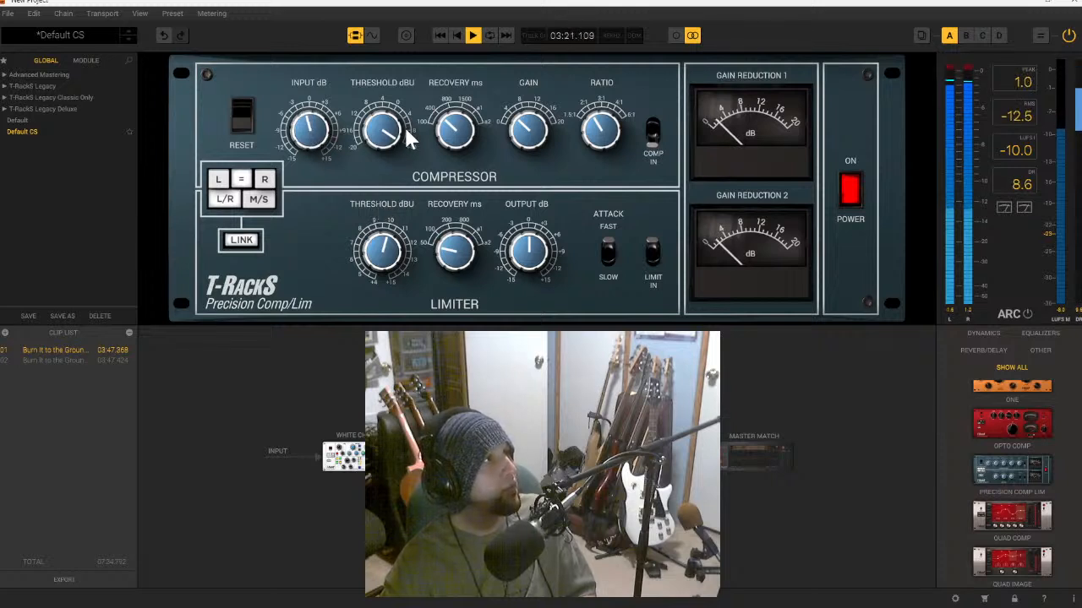
# - On the Precision Comp/Lim compressor, lower the threshold and gain, lengthen the recovery, and raise the ratio
pyautogui.moveTo(380, 154); pyautogui.dragTo(375, 167)
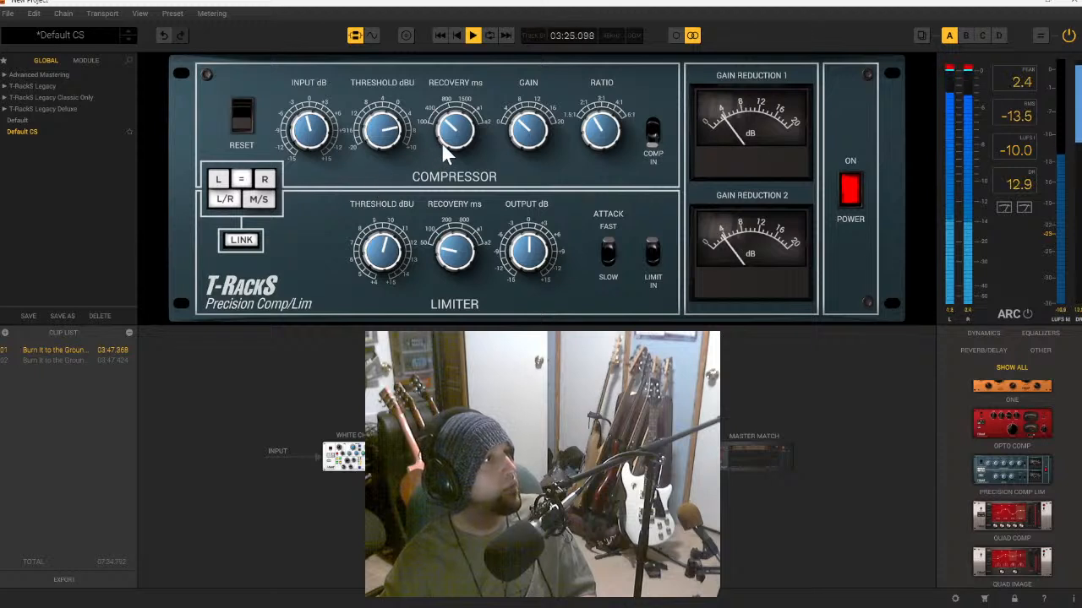
pyautogui.moveTo(453, 144); pyautogui.dragTo(475, 8)
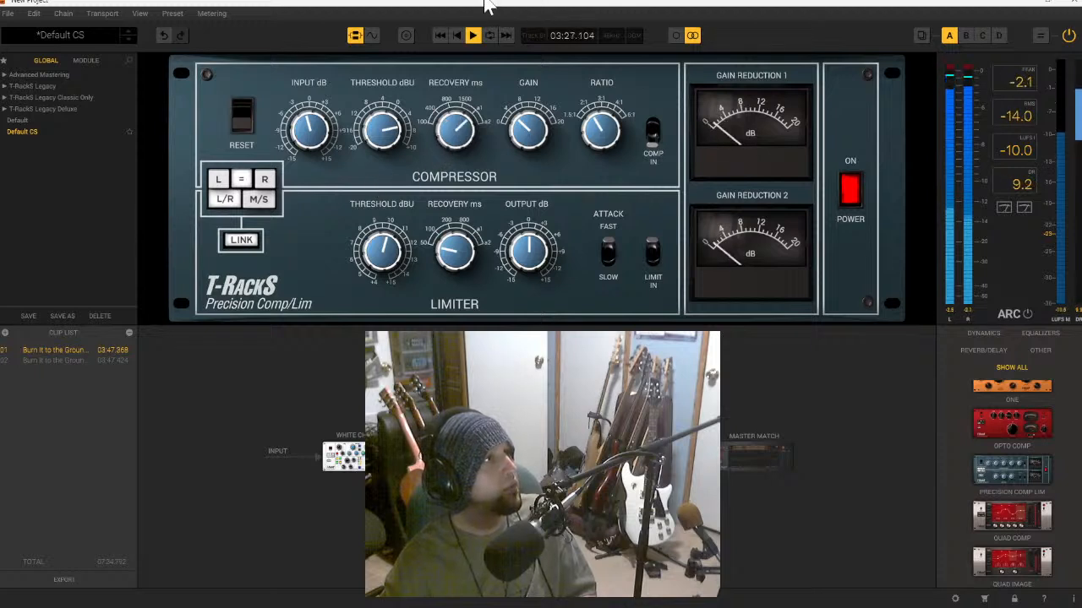
pyautogui.moveTo(469, 113); pyautogui.dragTo(507, 98)
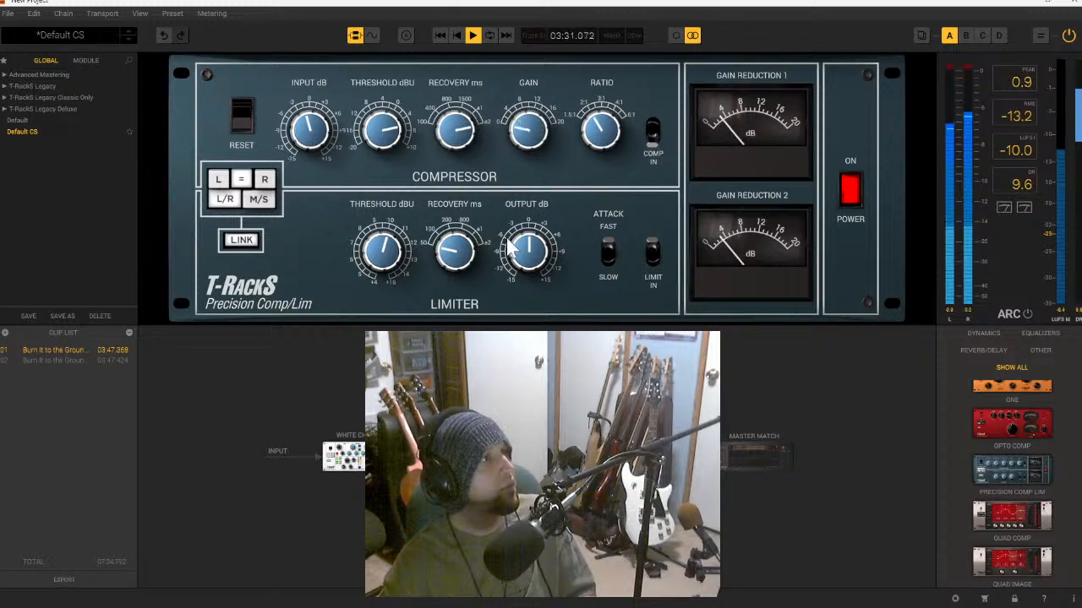
pyautogui.moveTo(601, 146); pyautogui.dragTo(617, 35)
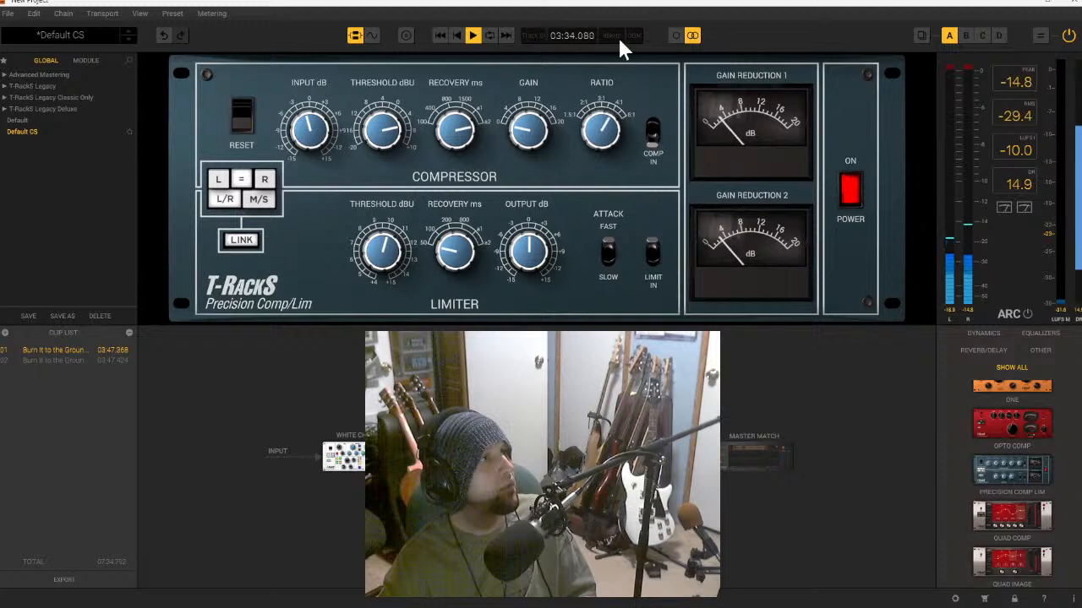
# - Restart playback of the first clip, show its waveform, and jump to about 0:46
pyautogui.click(472, 34)
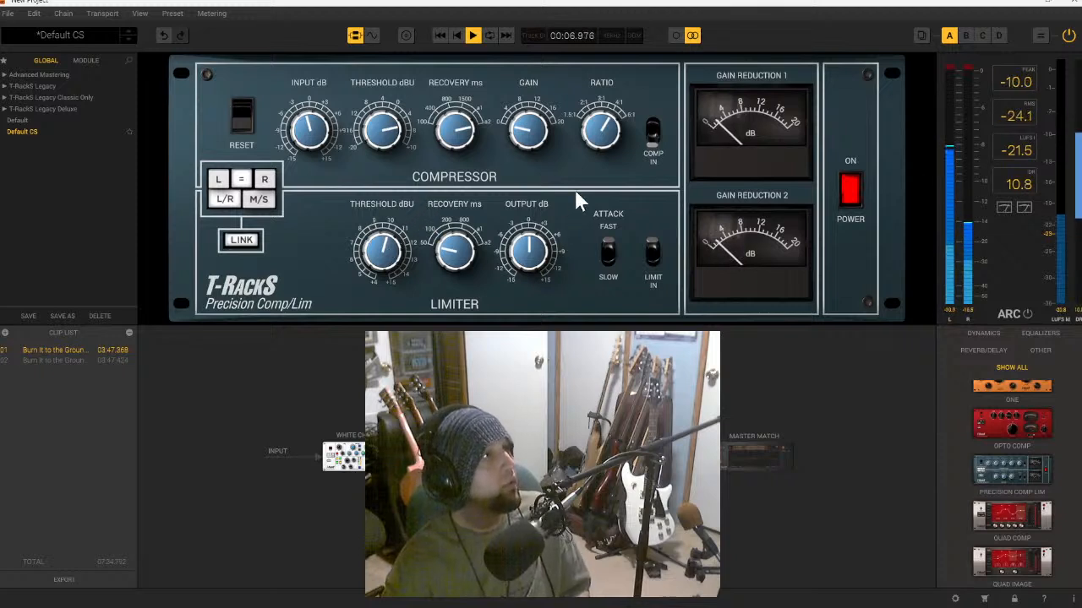
pyautogui.click(139, 14)
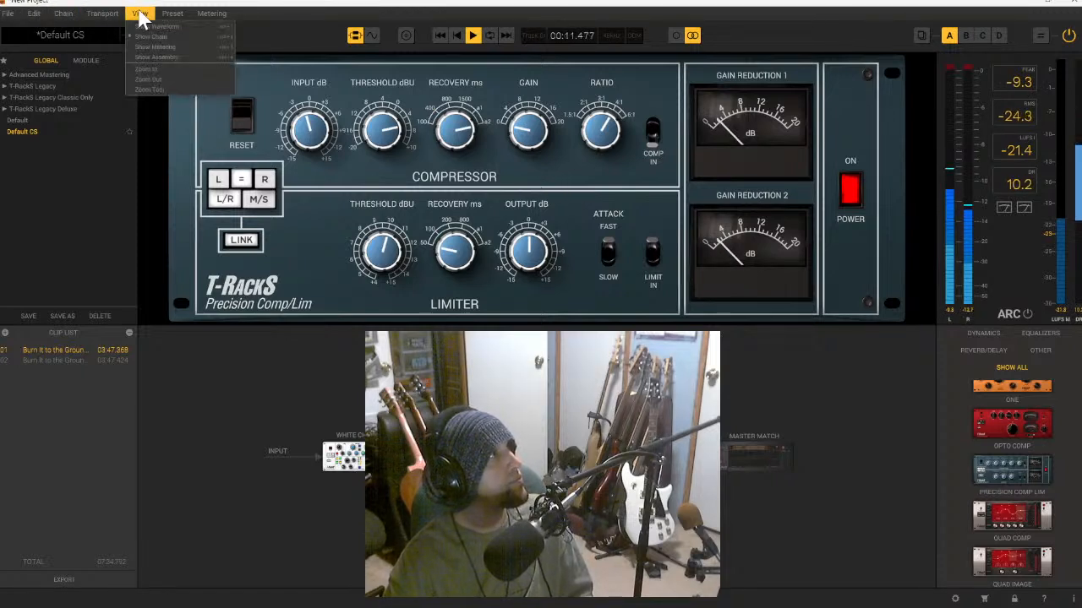
pyautogui.click(188, 28)
pyautogui.click(300, 332)
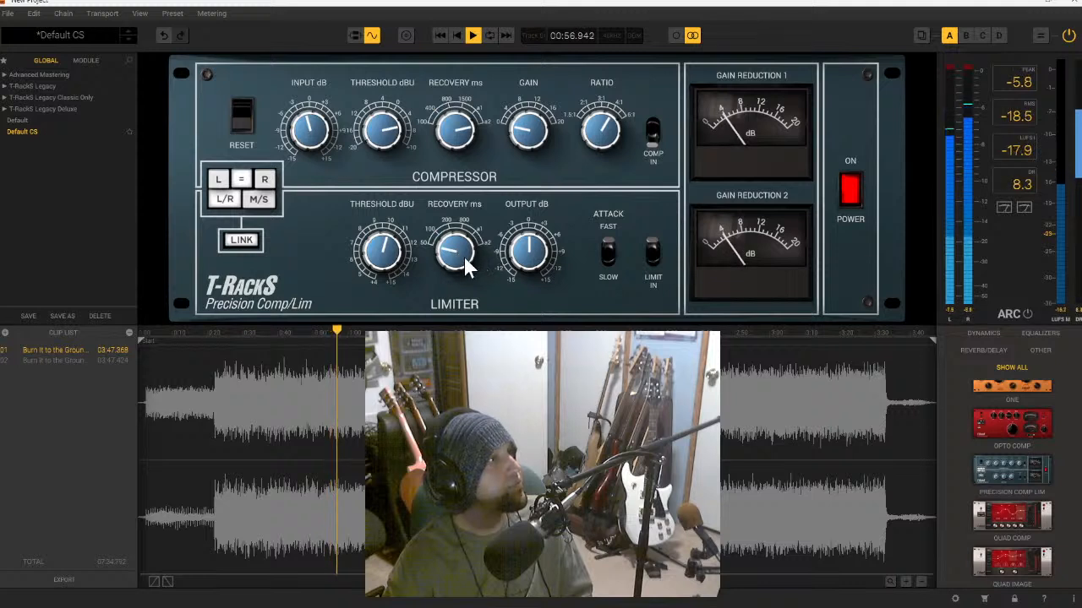
# - Lengthen the Precision Comp/Lim limiter's recovery, raise its output, and set the compressor input to about 0 dB
pyautogui.moveTo(464, 257); pyautogui.dragTo(499, 182)
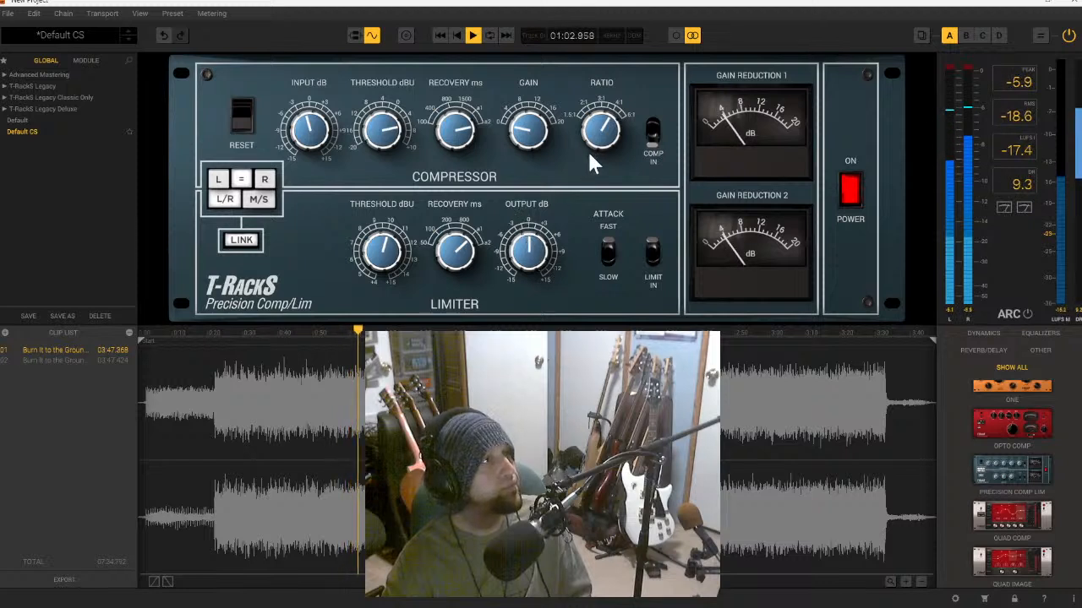
pyautogui.moveTo(541, 243); pyautogui.dragTo(545, 233)
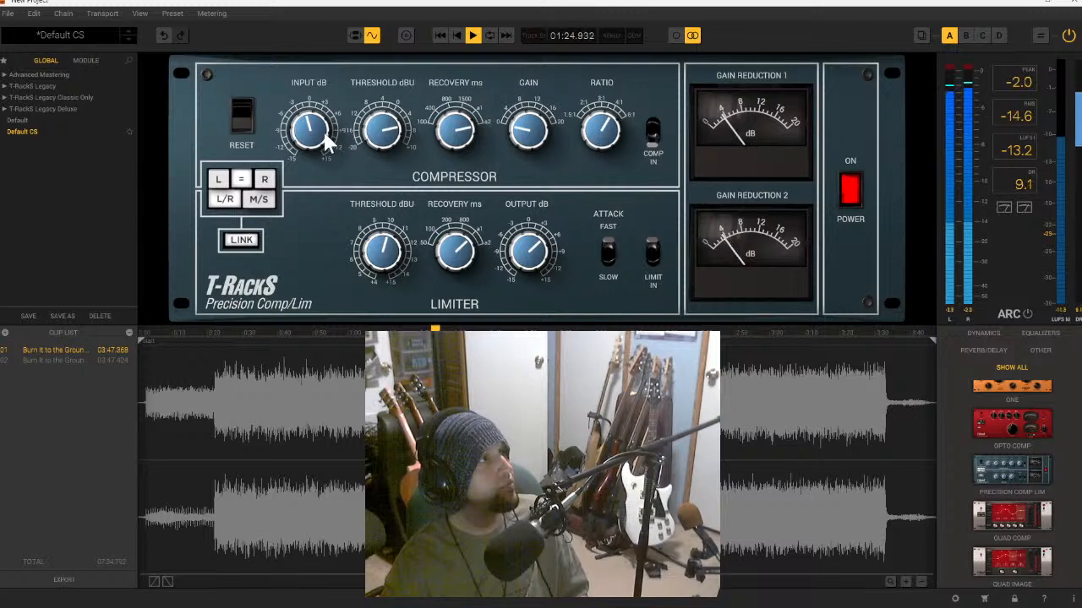
pyautogui.moveTo(317, 136); pyautogui.dragTo(321, 126)
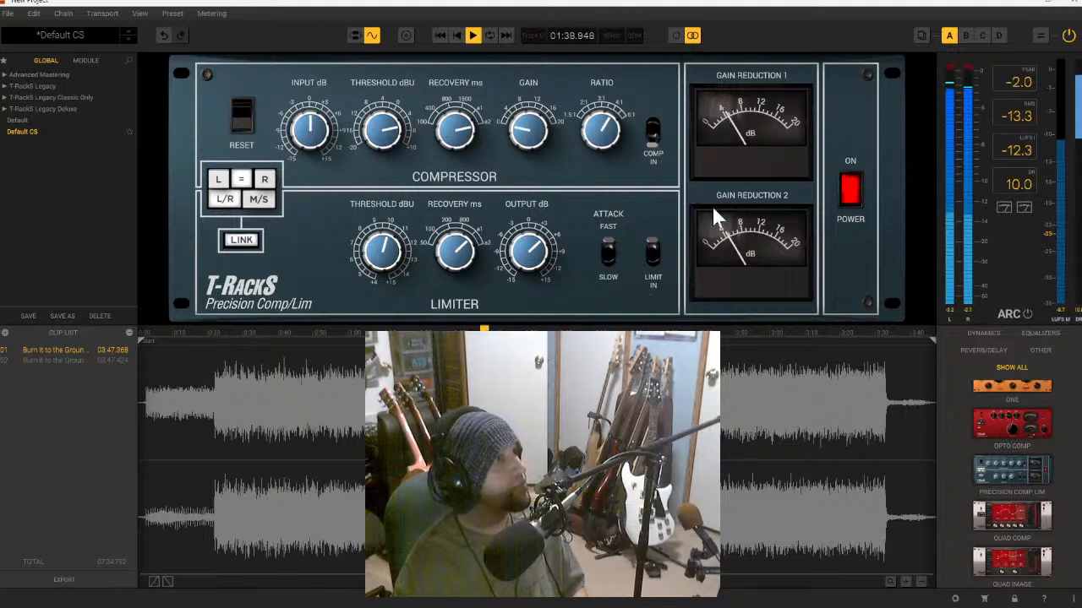
# - Find the Saturator X module in the module list and load it into the chain
pyautogui.scroll(-3, 1006, 426)
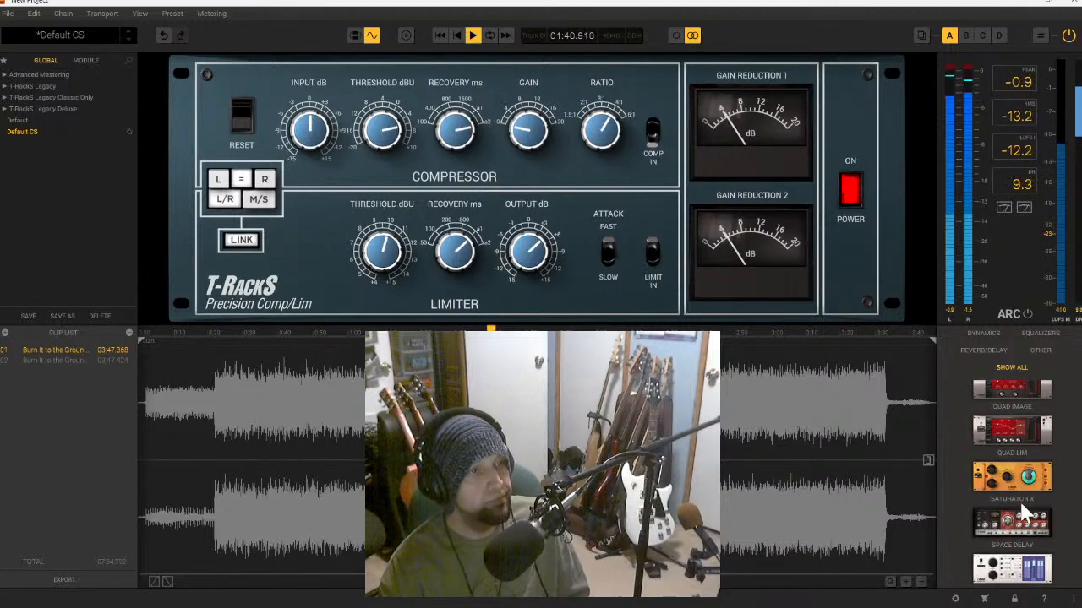
pyautogui.moveTo(1014, 480); pyautogui.dragTo(534, 222)
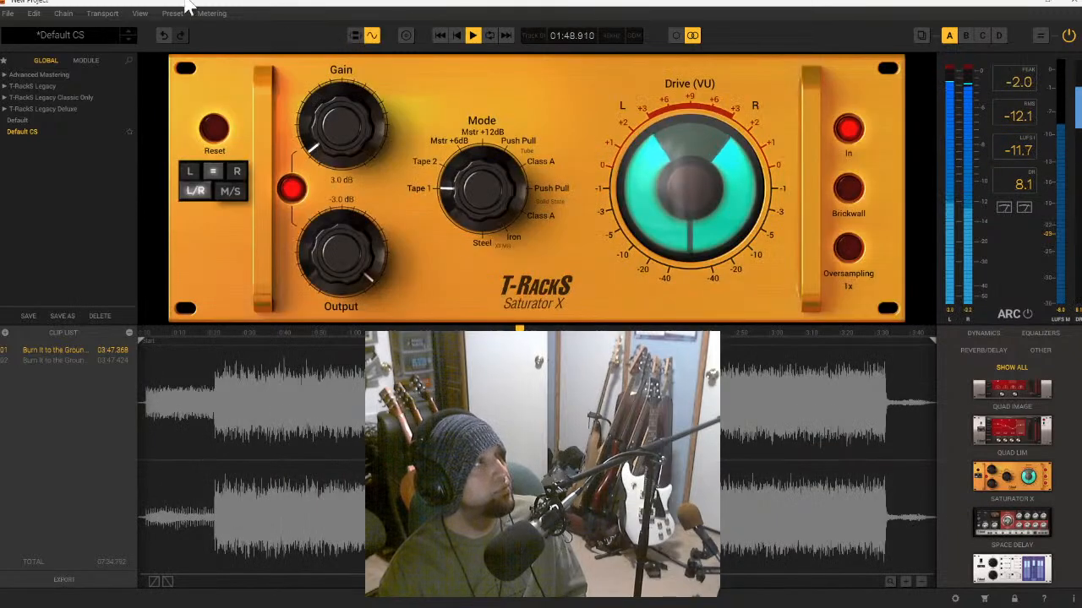
# - Switch the lower view from the waveform to the module chain
pyautogui.click(139, 12)
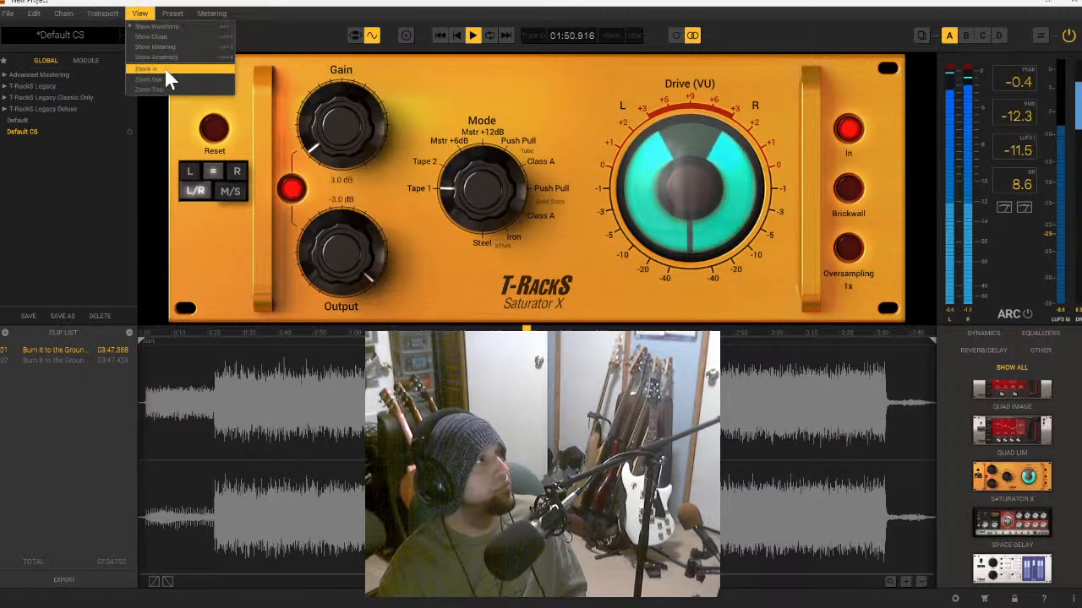
pyautogui.click(175, 38)
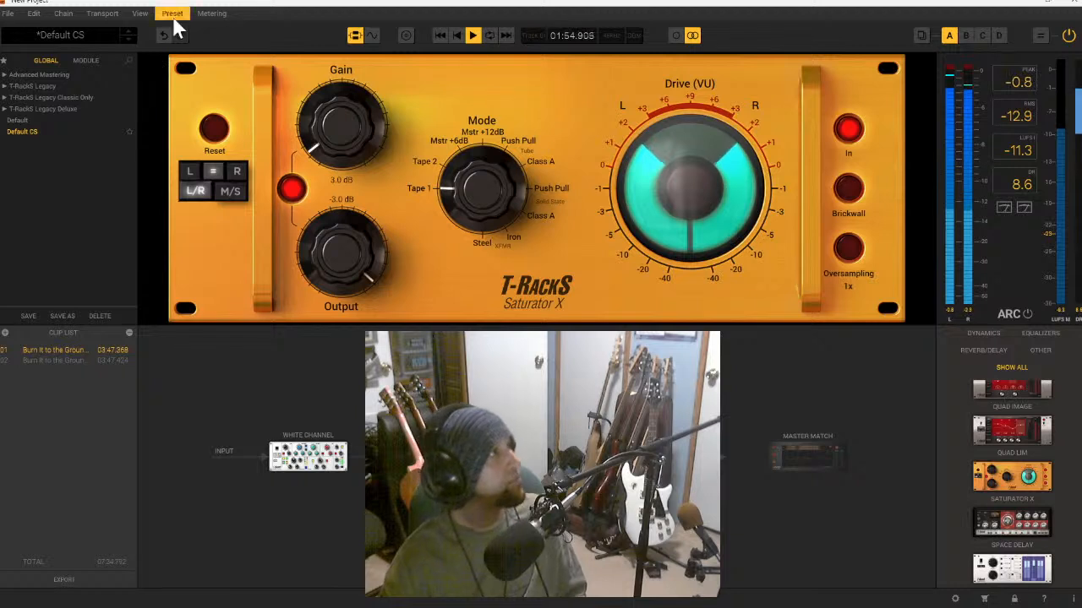
pyautogui.click(140, 12)
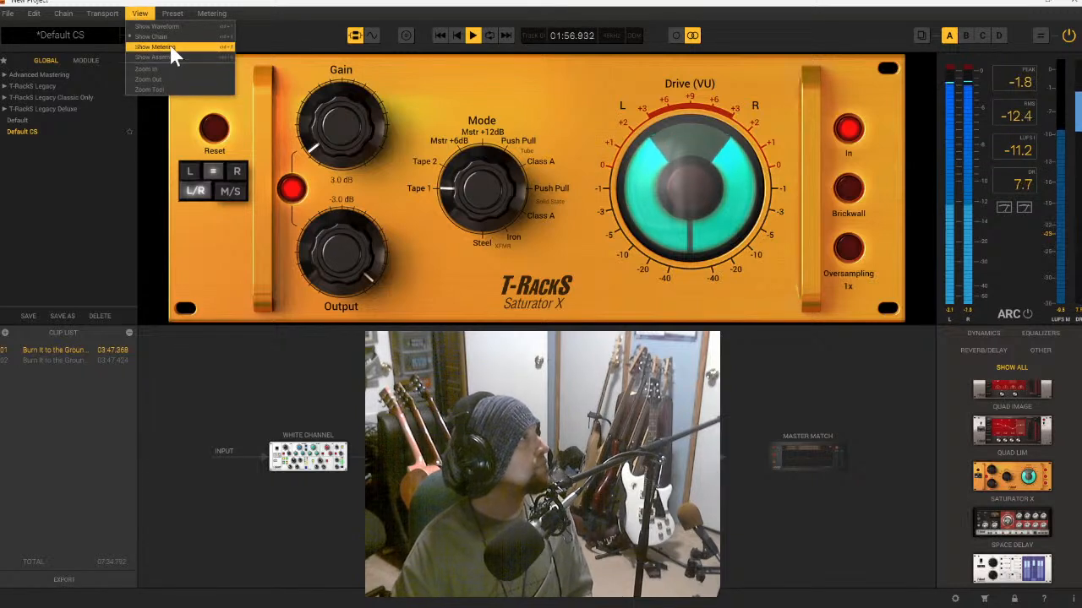
pyautogui.click(174, 57)
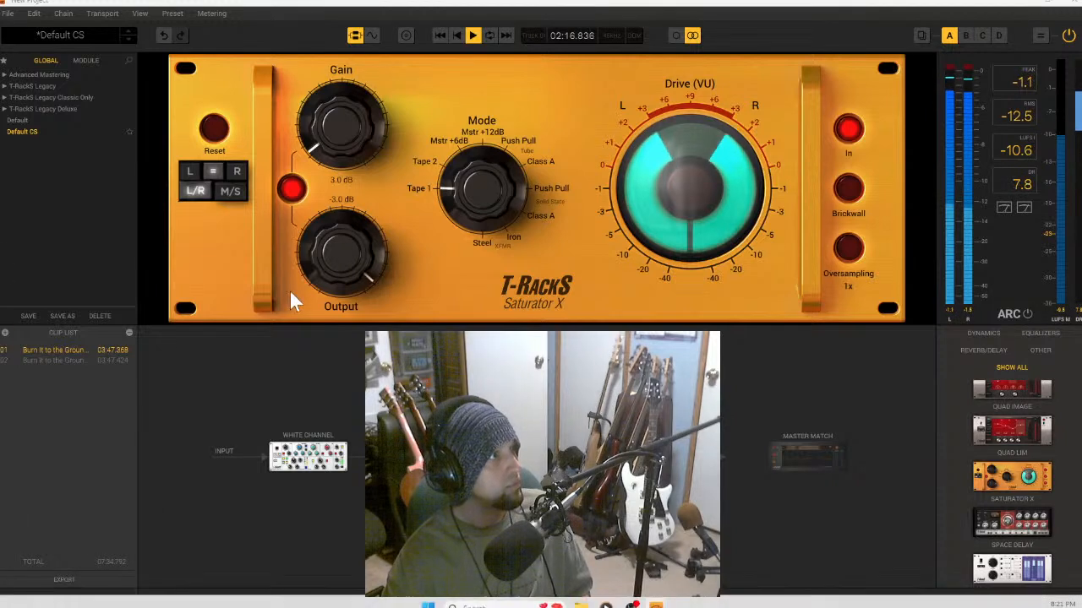
# - On the Saturator X, unlink gain and output, enable Brickwall, choose Mstr +6dB mode, and set output to -1.0 dB and gain to 2.1 dB
pyautogui.click(293, 190)
pyautogui.click(848, 188)
pyautogui.moveTo(493, 188); pyautogui.dragTo(497, 124)
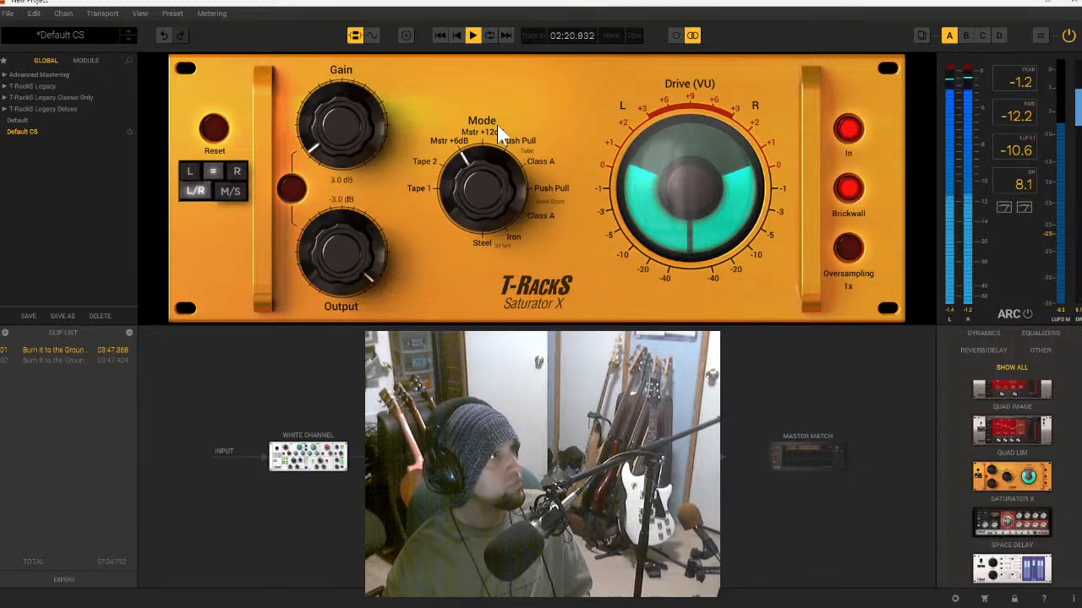
pyautogui.moveTo(367, 247); pyautogui.dragTo(341, 260)
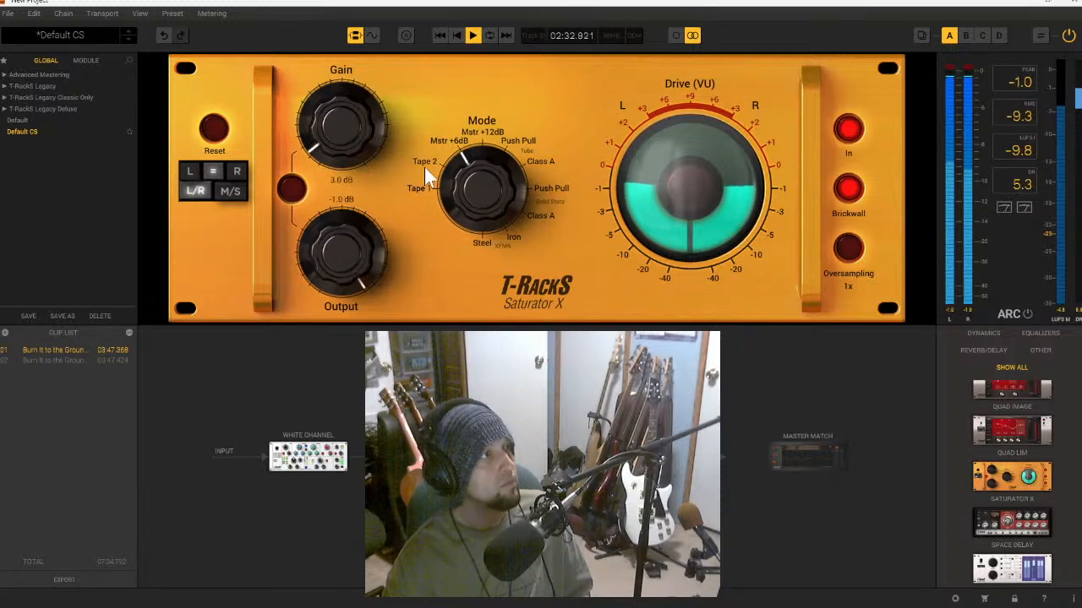
pyautogui.moveTo(314, 139); pyautogui.dragTo(332, 145)
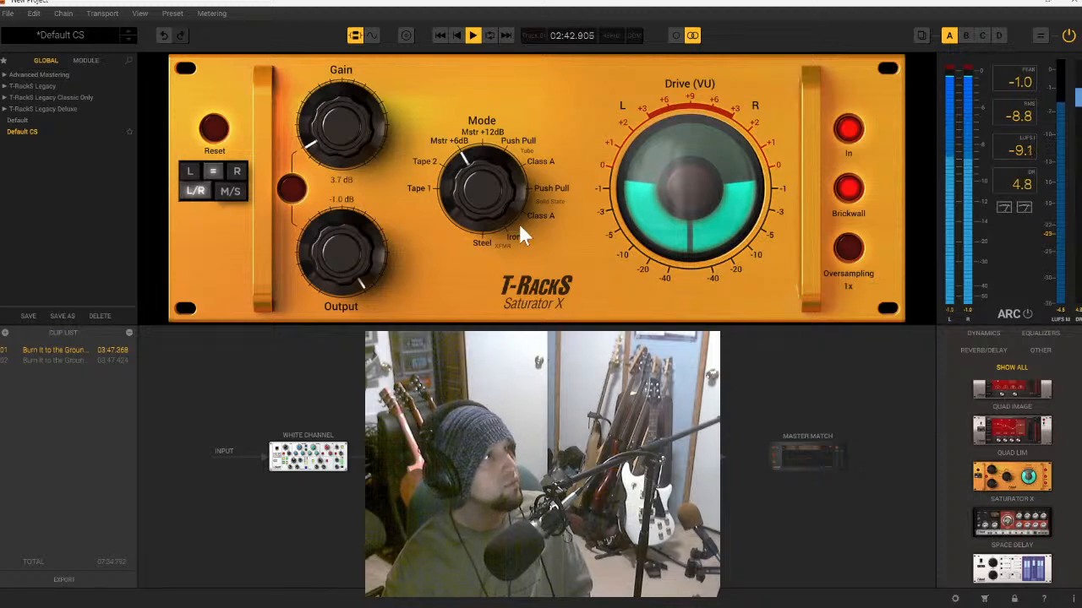
pyautogui.scroll(-3, 340, 143)
pyautogui.moveTo(339, 140); pyautogui.dragTo(340, 147)
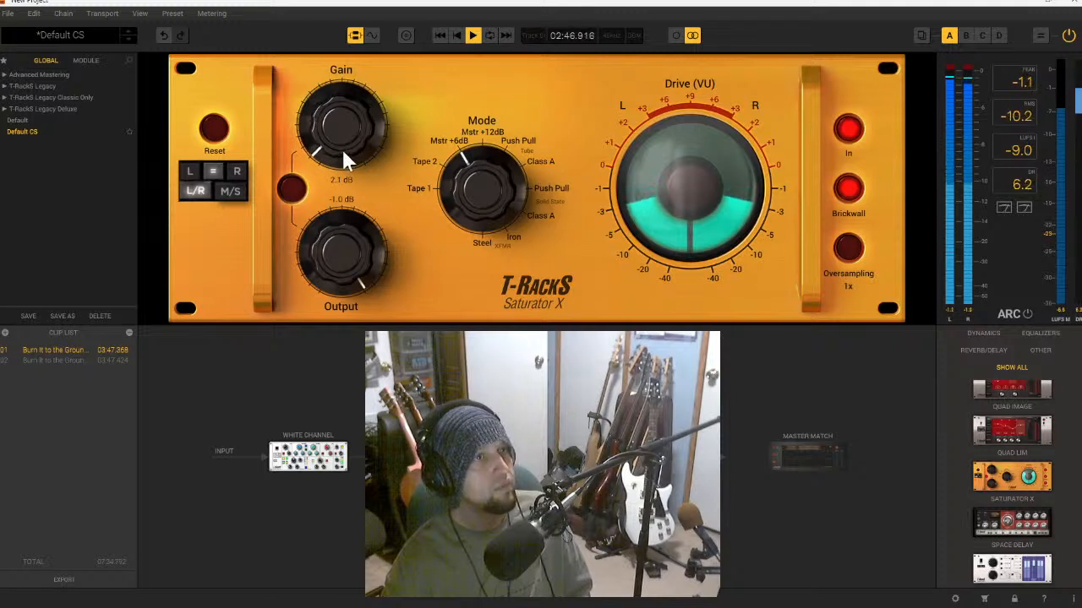
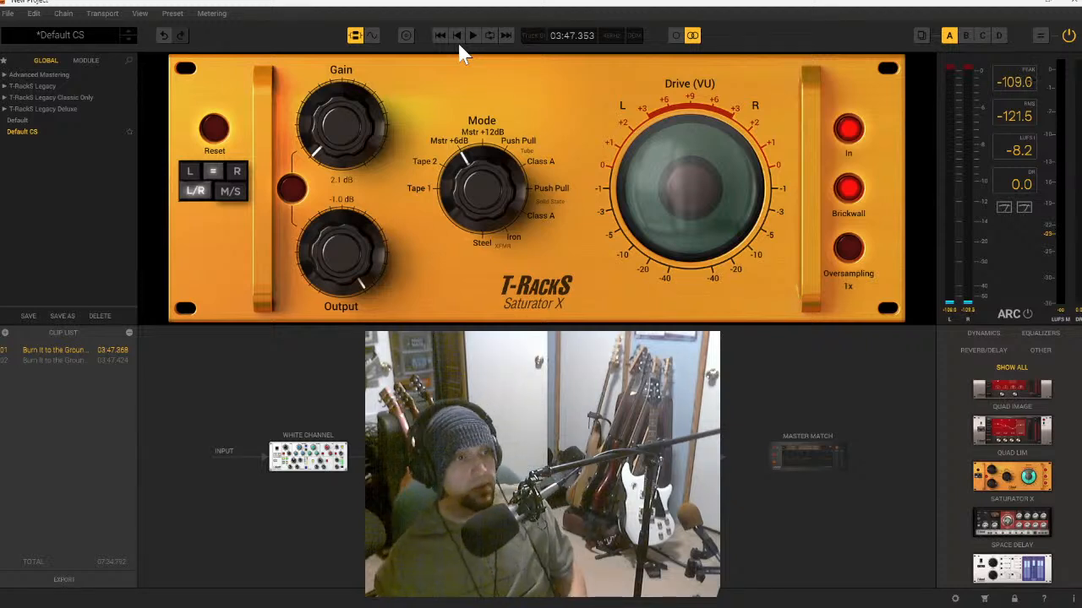
# - Bypass the Saturator X and add the Fame Studio Reverb to the chain
pyautogui.scroll(5, 1018, 427)
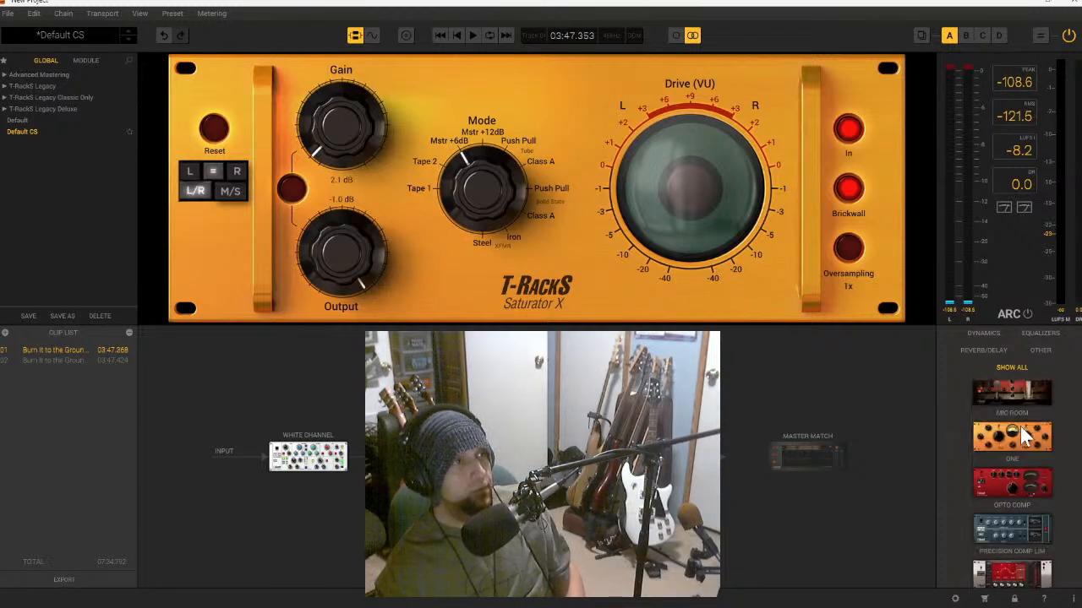
pyautogui.scroll(3, 1009, 430)
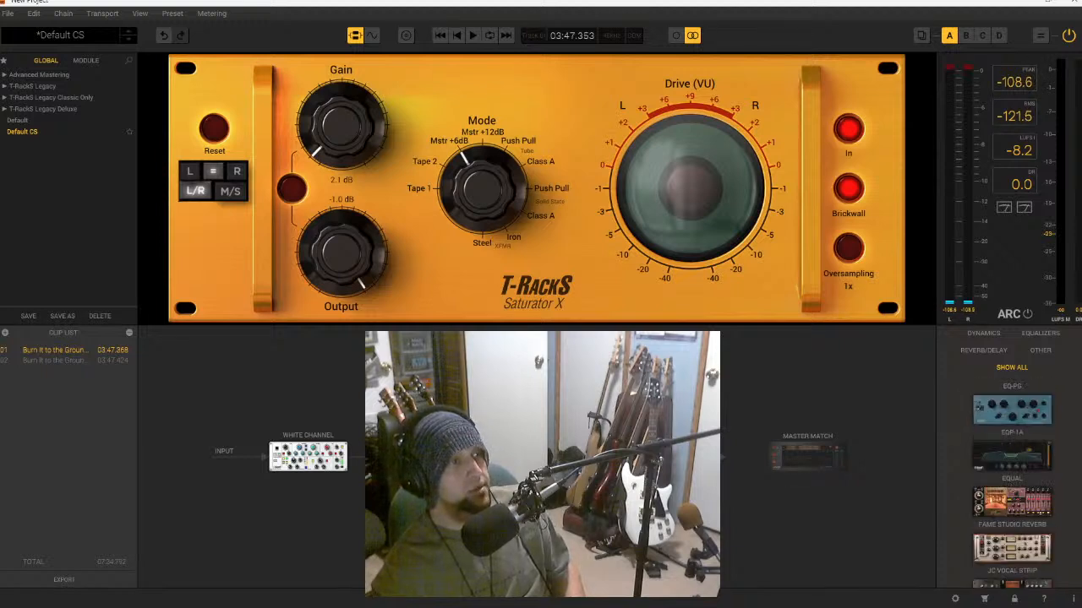
pyautogui.click(848, 130)
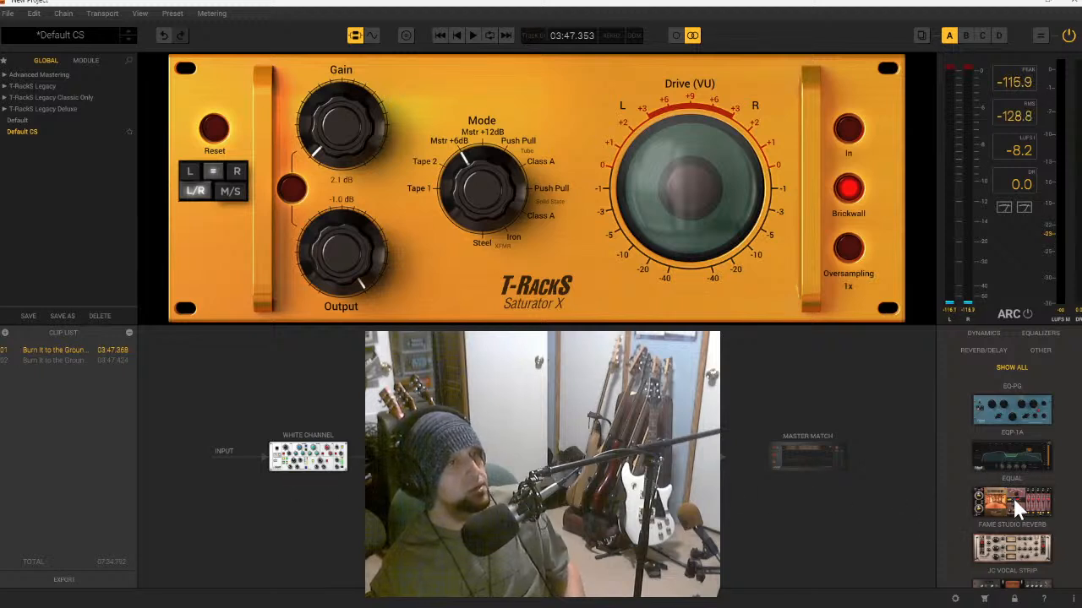
pyautogui.moveTo(1009, 499); pyautogui.dragTo(725, 449)
pyautogui.moveTo(1022, 519); pyautogui.dragTo(422, 456)
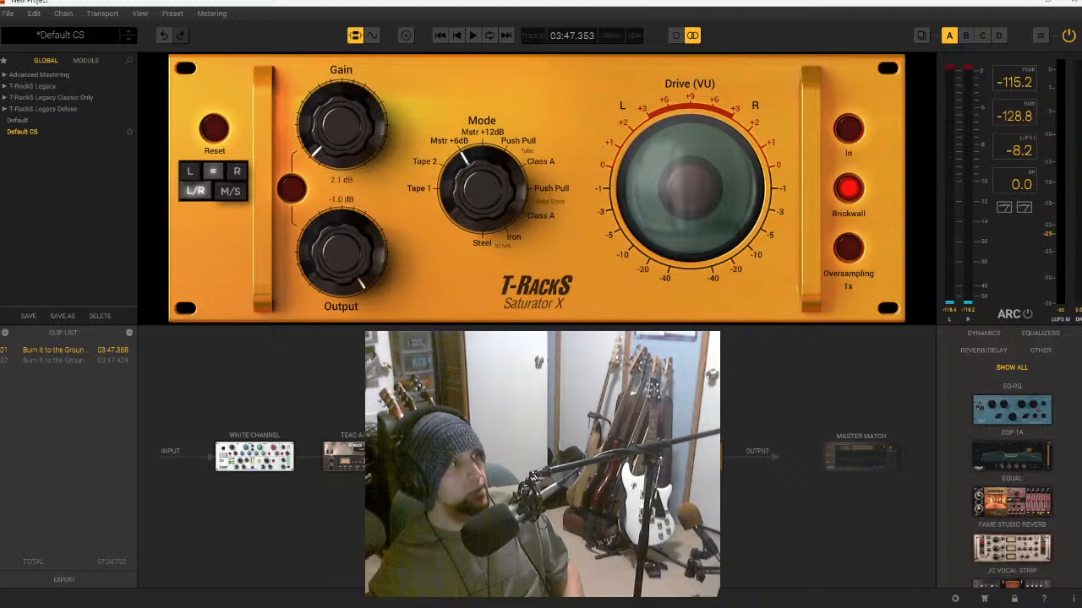
# - Bypass the TEAC A-3340S and White Channel modules, and show the Studio Reverb's controls
pyautogui.click(338, 461)
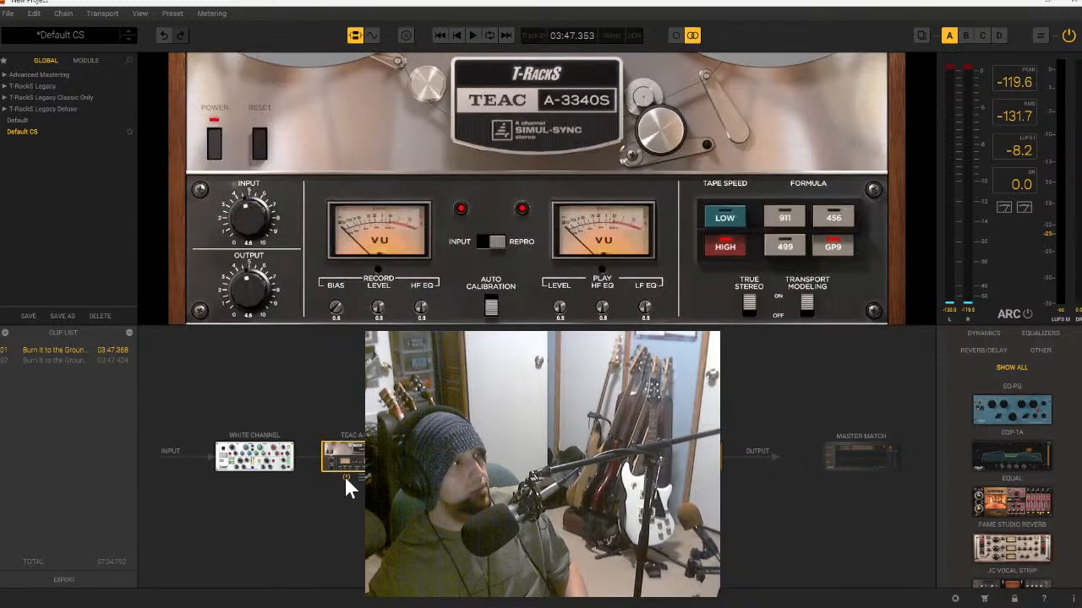
pyautogui.click(345, 477)
pyautogui.click(239, 474)
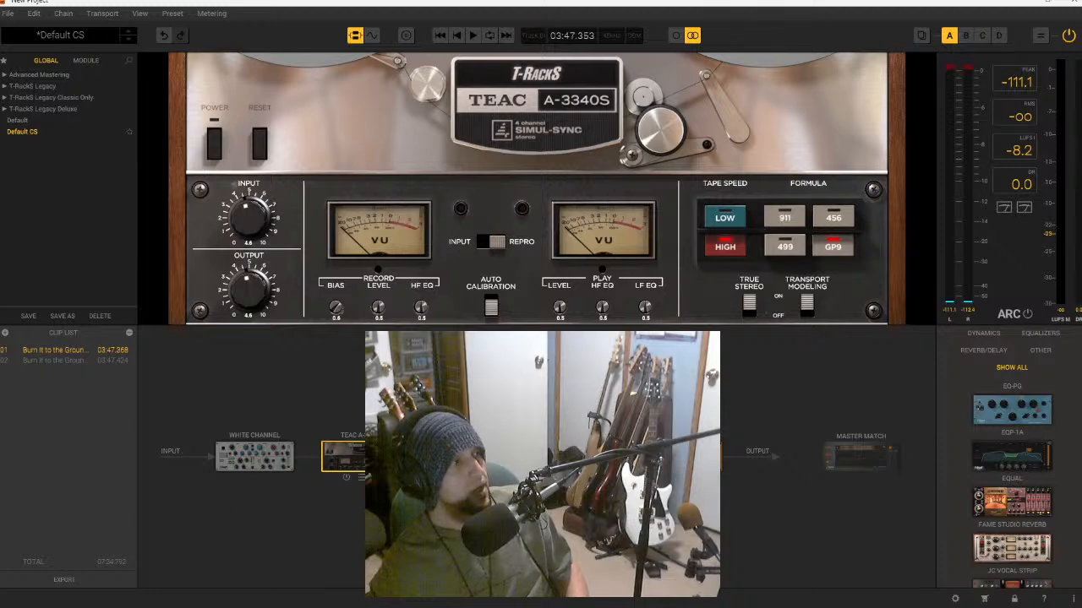
pyautogui.click(574, 457)
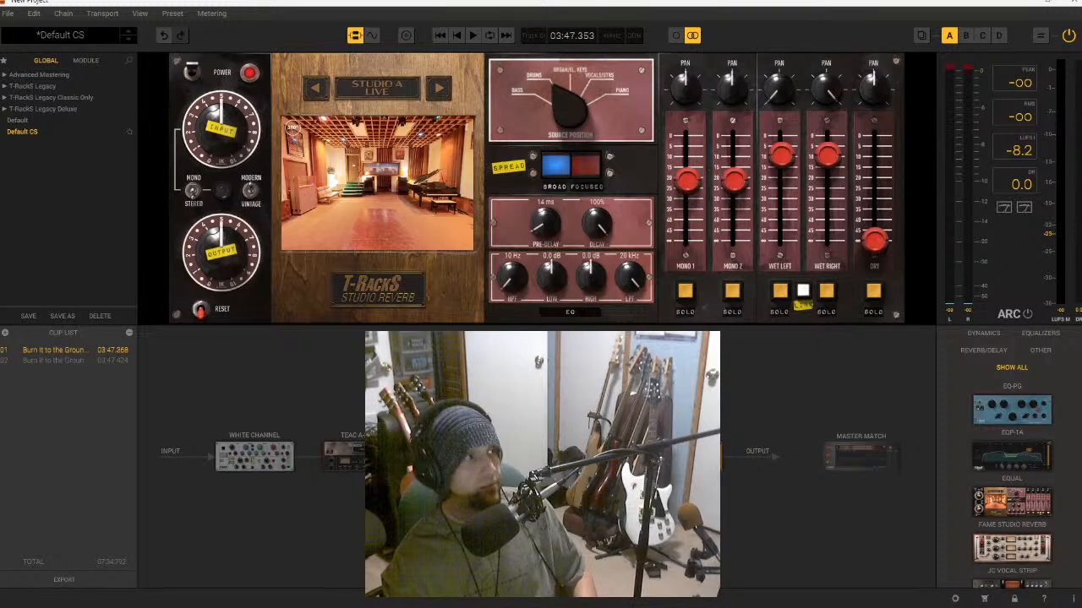
# - Try the Studio B Live room on the Studio Reverb with the source position at Piano/Keys
pyautogui.click(438, 89)
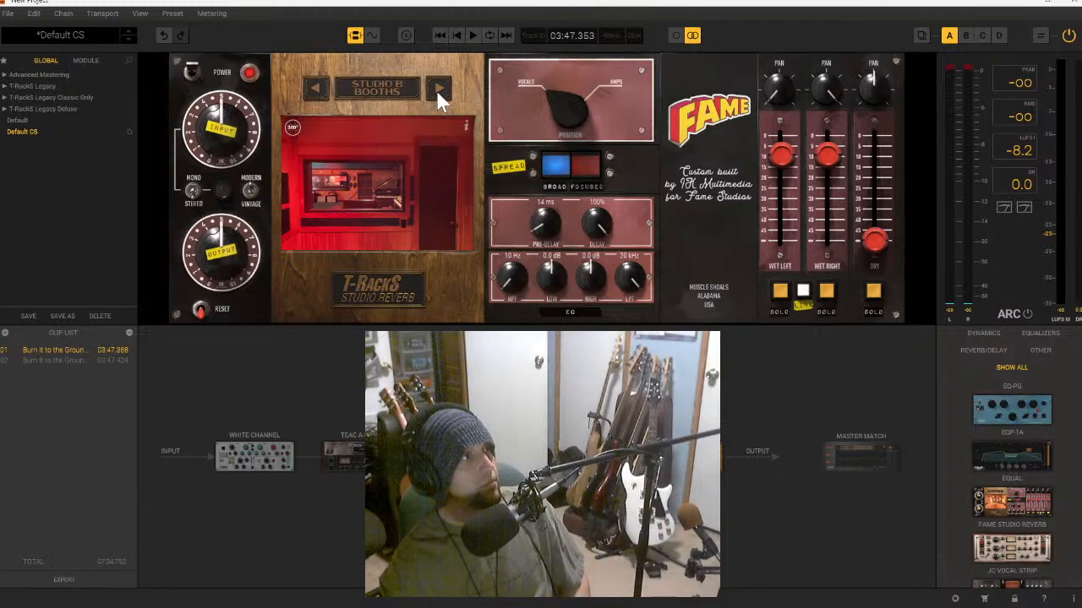
pyautogui.click(438, 89)
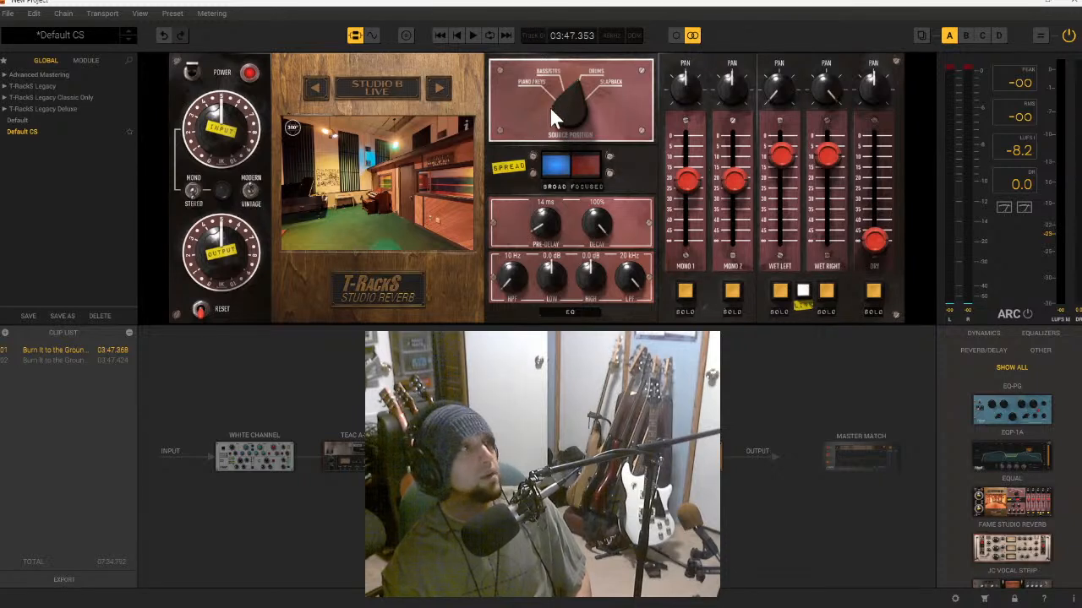
pyautogui.moveTo(561, 109); pyautogui.dragTo(556, 157)
pyautogui.moveTo(554, 216); pyautogui.dragTo(572, 164)
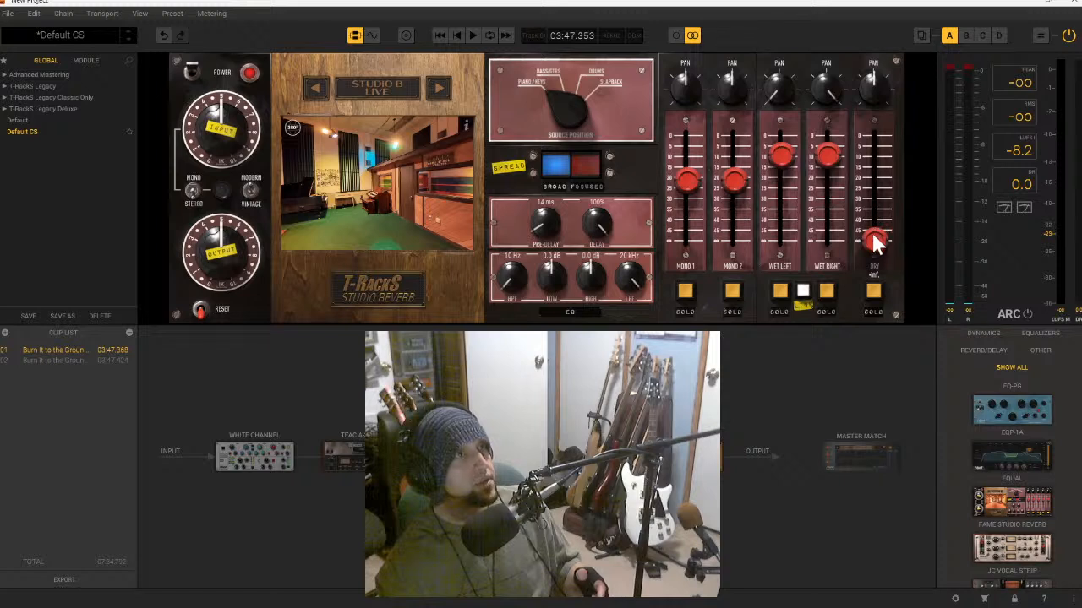
# - Raise the reverb's Dry fader to maximum, pull the linked Wet and both Mono faders fully down, and start playback
pyautogui.moveTo(876, 239); pyautogui.dragTo(893, 119)
pyautogui.moveTo(830, 167); pyautogui.dragTo(800, 233)
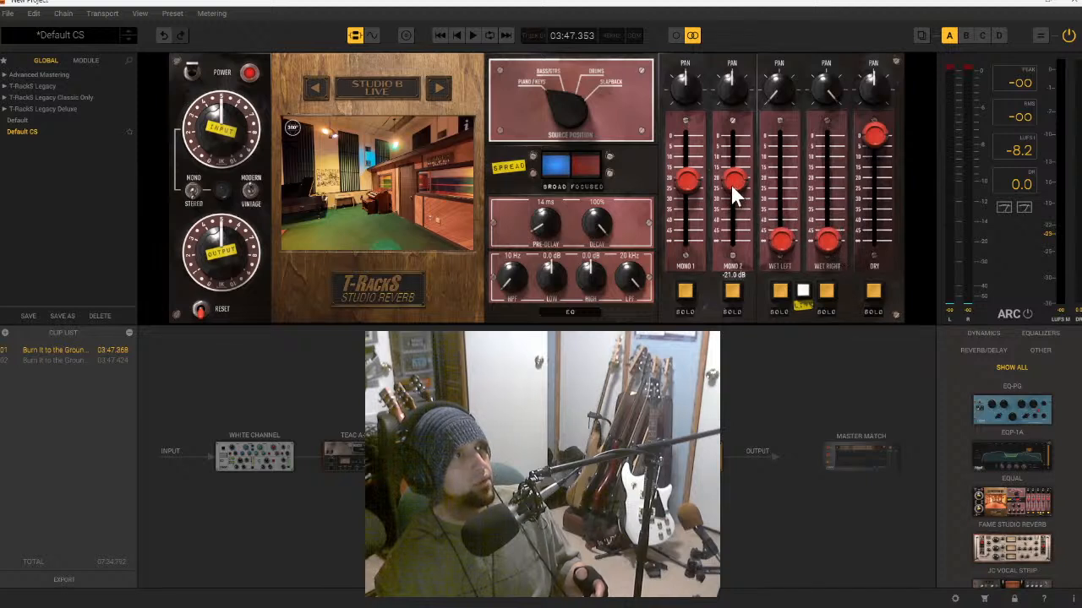
pyautogui.moveTo(732, 181); pyautogui.dragTo(723, 236)
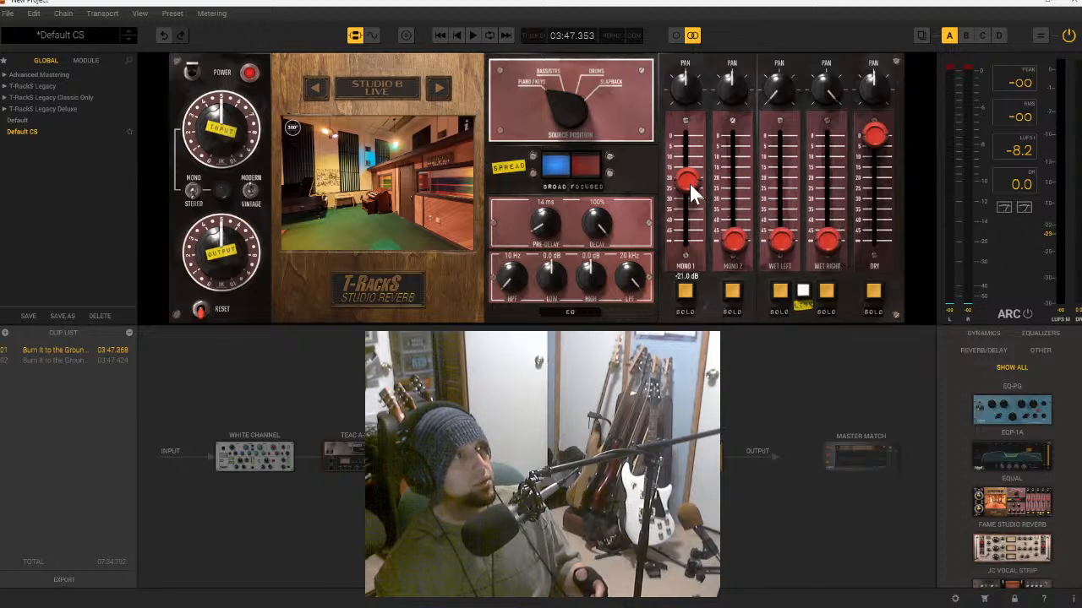
pyautogui.moveTo(690, 185); pyautogui.dragTo(688, 275)
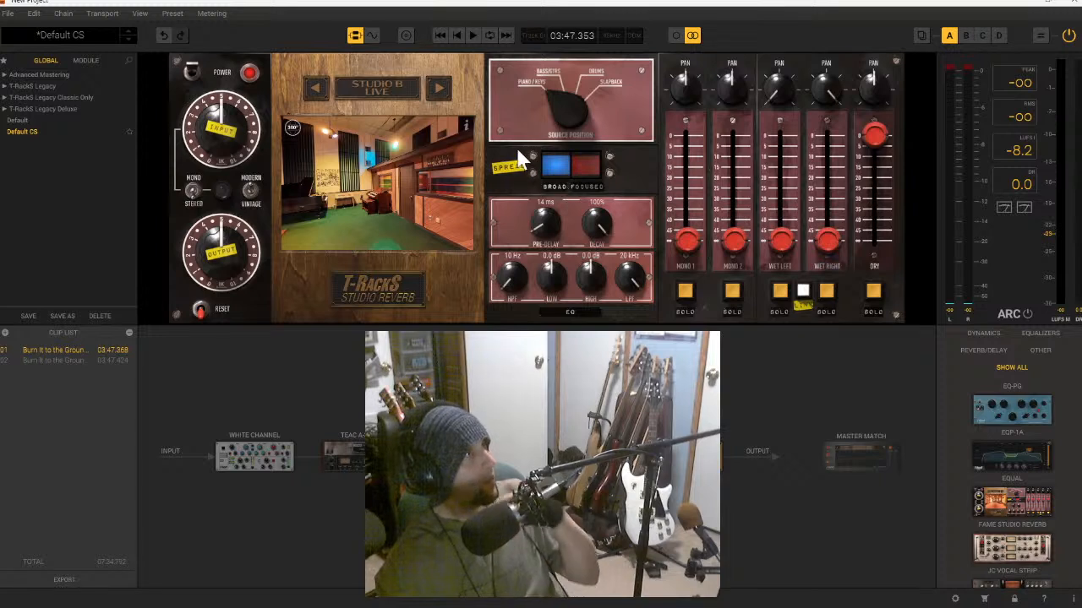
pyautogui.click(473, 35)
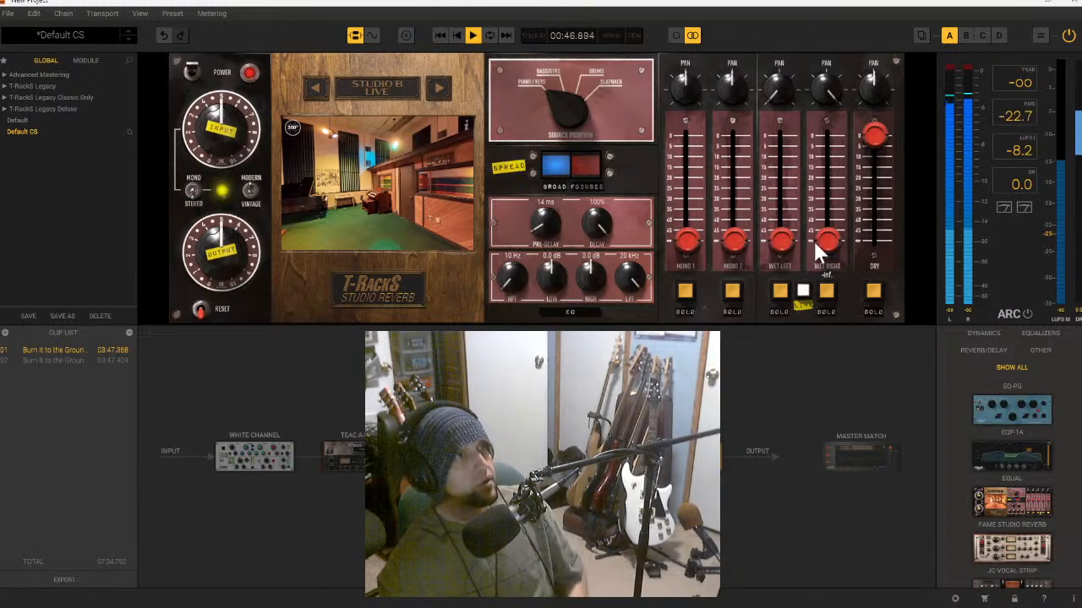
# - Bring the linked Wet faders up to about -15 dB and set the Studio B Live source position to Drums
pyautogui.moveTo(827, 236); pyautogui.dragTo(832, 153)
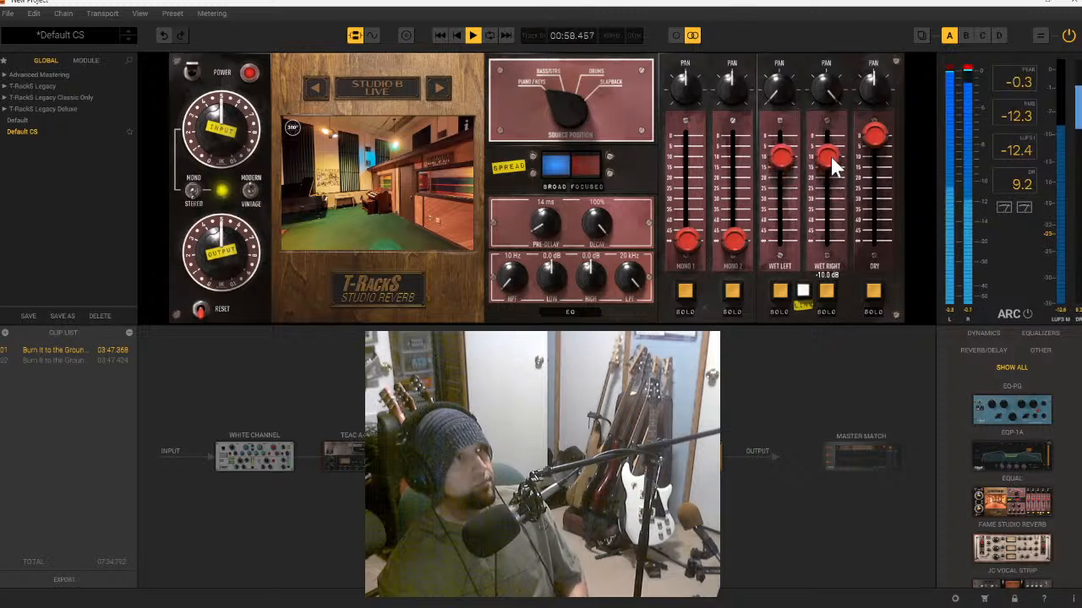
pyautogui.moveTo(573, 98); pyautogui.dragTo(580, 92)
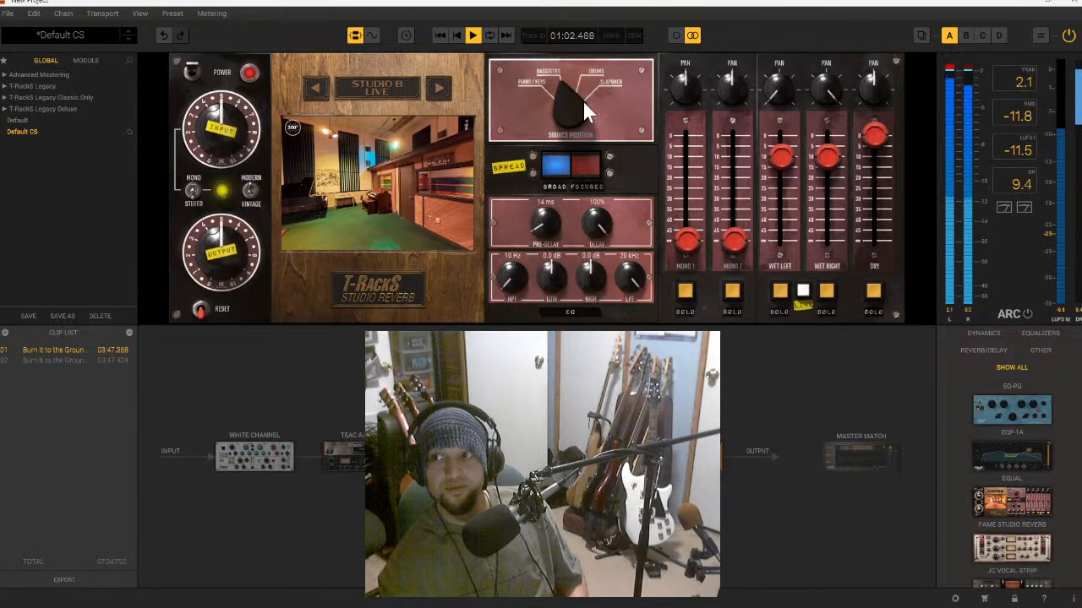
pyautogui.moveTo(783, 160); pyautogui.dragTo(782, 163)
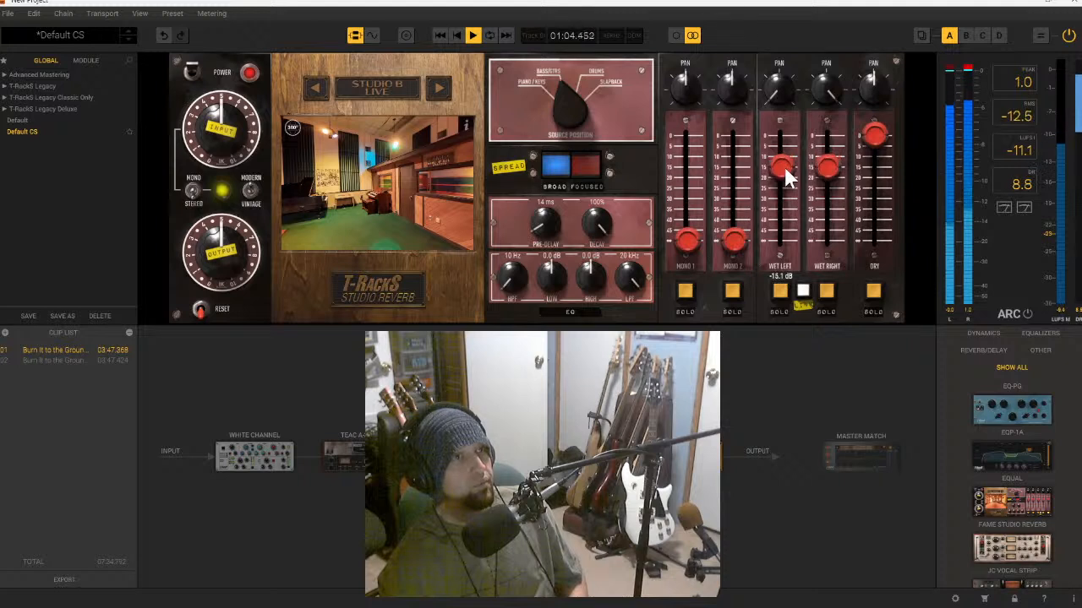
pyautogui.moveTo(569, 111); pyautogui.dragTo(573, 105)
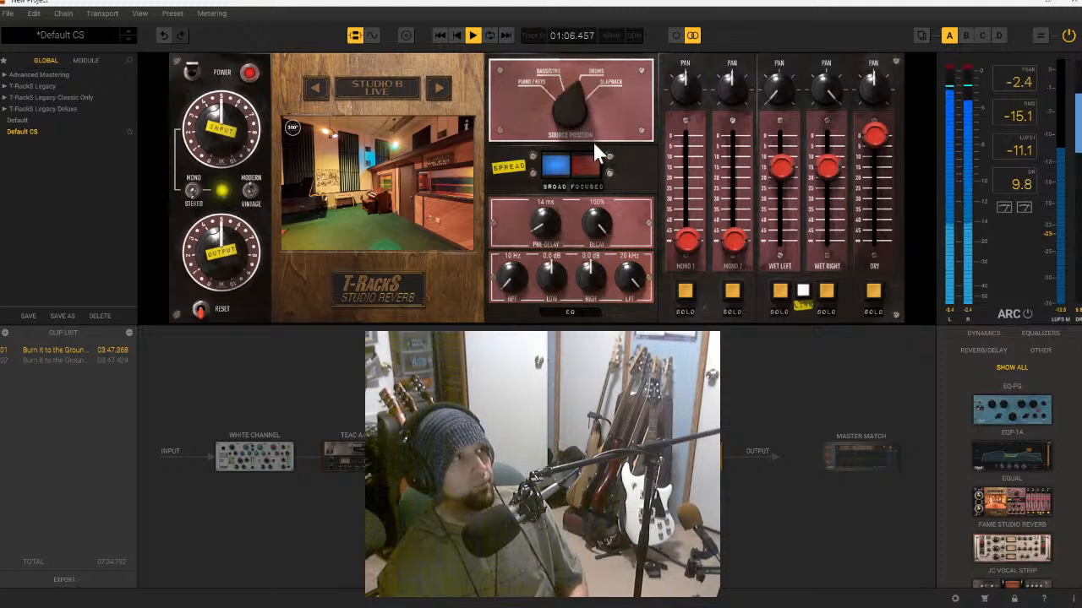
# - Audition the Plate, Chamber and Studio A Booths reverb spaces, ending on Studio A Live
pyautogui.click(448, 93)
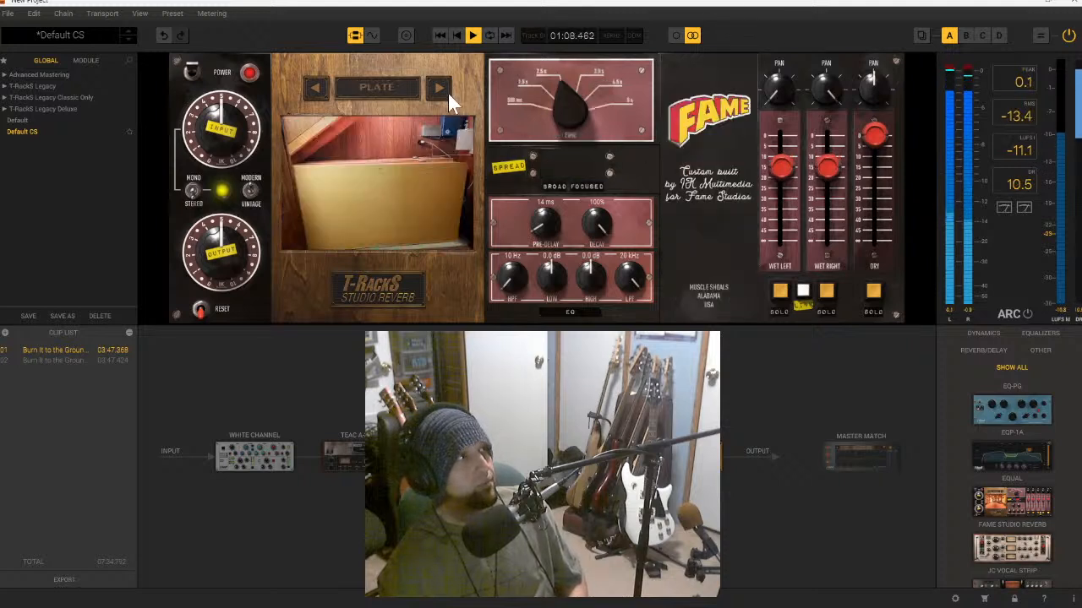
pyautogui.click(439, 89)
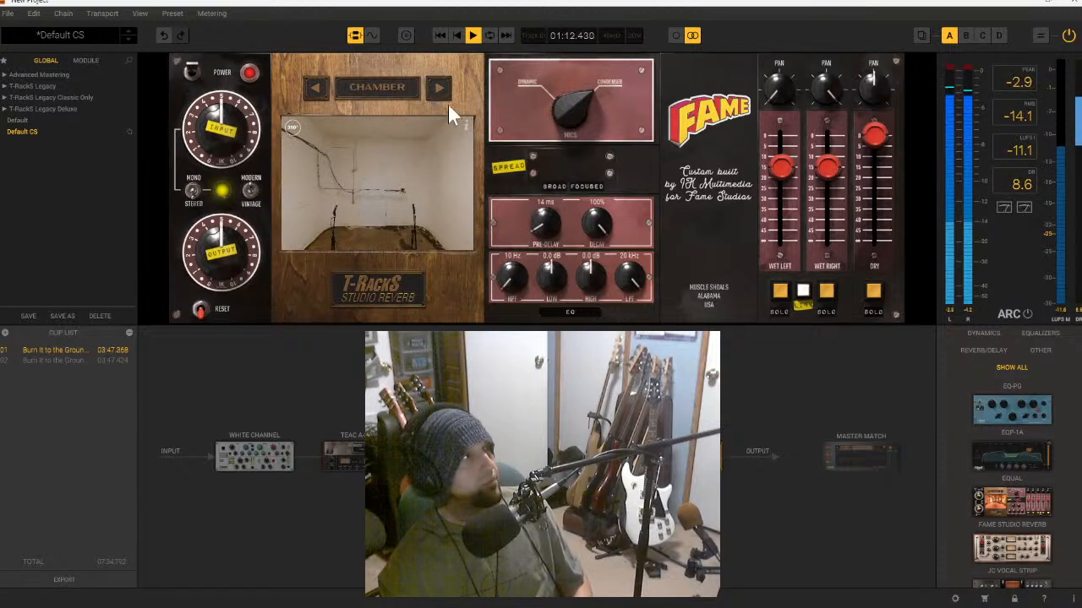
pyautogui.click(439, 88)
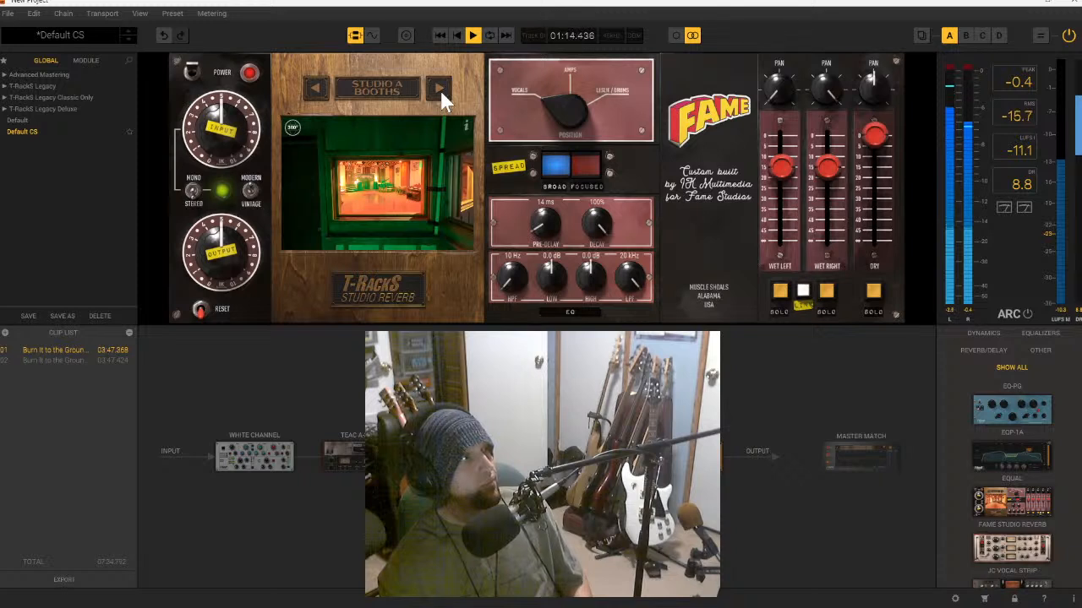
pyautogui.click(439, 88)
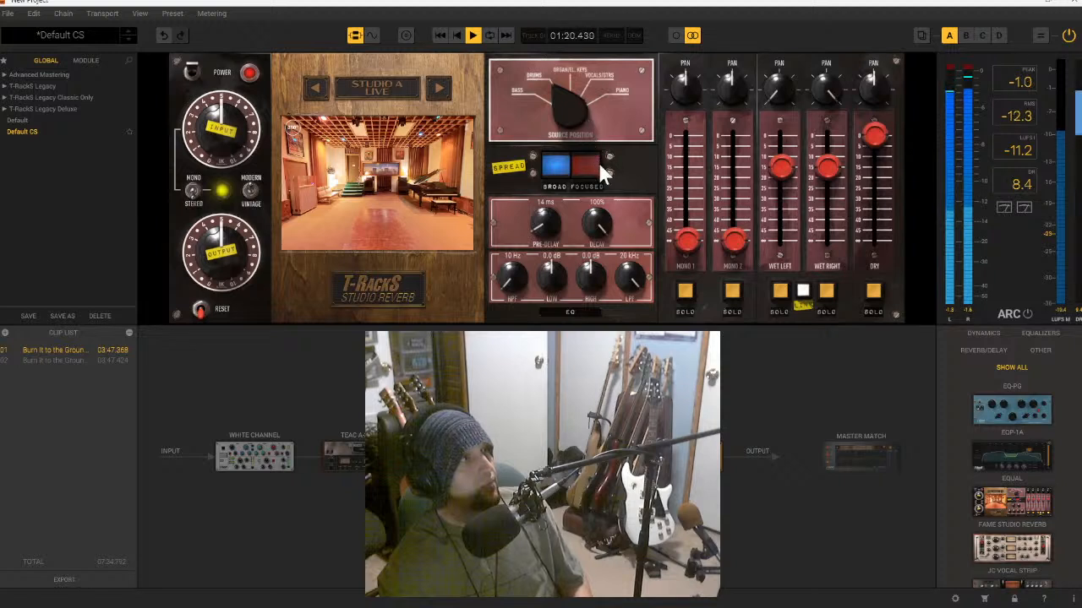
# - Set the reverb's Wet faders to -14.0 dB and Mono 1 to about -34.5 dB, raise Mono 2, and pull Dry fully down
pyautogui.moveTo(823, 165); pyautogui.dragTo(823, 167)
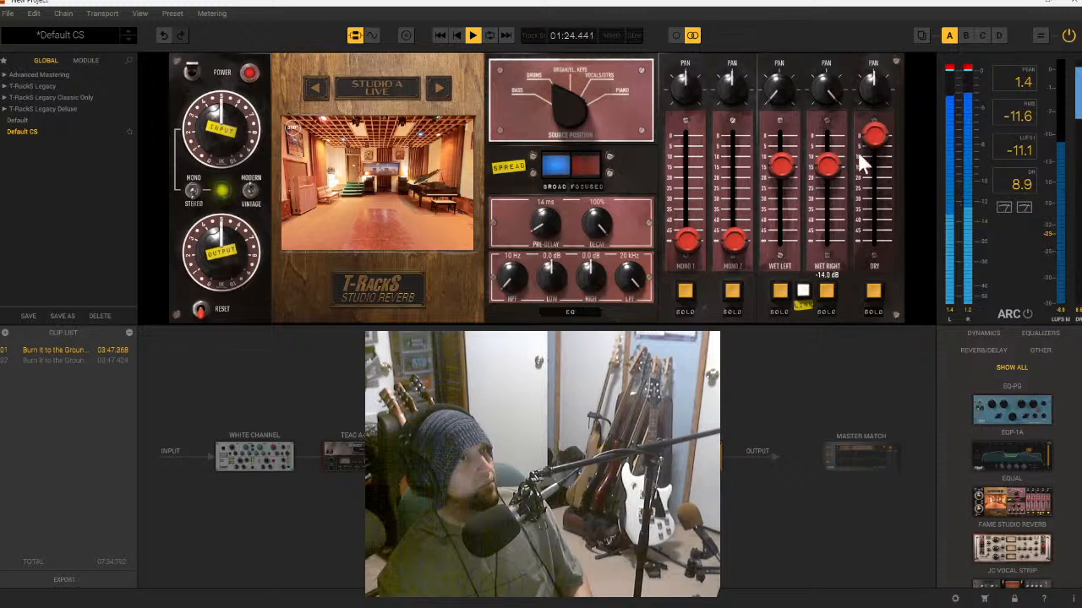
pyautogui.moveTo(738, 230); pyautogui.dragTo(744, 179)
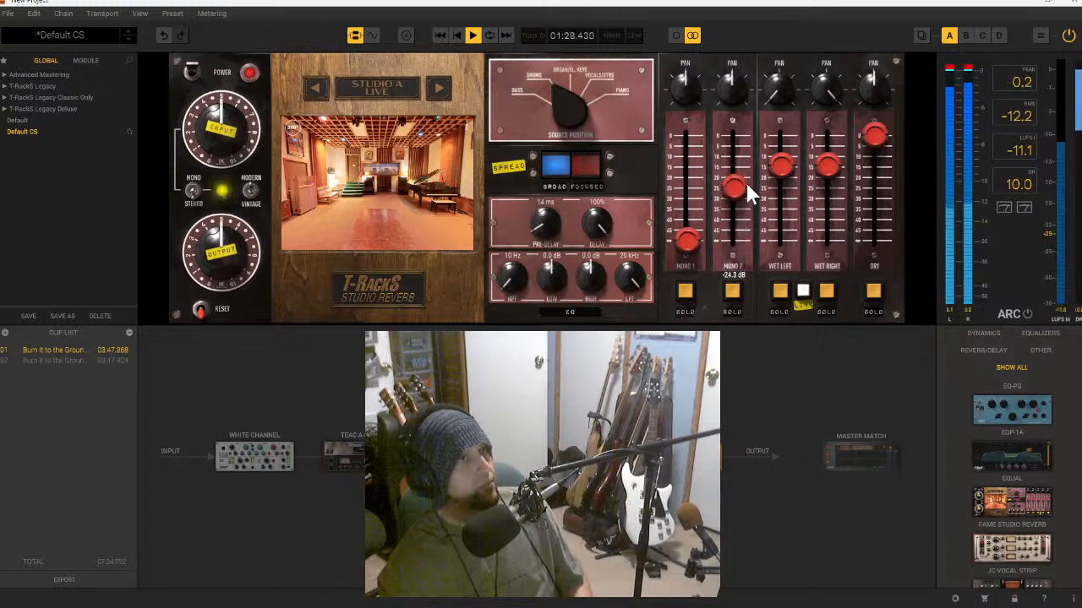
pyautogui.moveTo(684, 236); pyautogui.dragTo(692, 204)
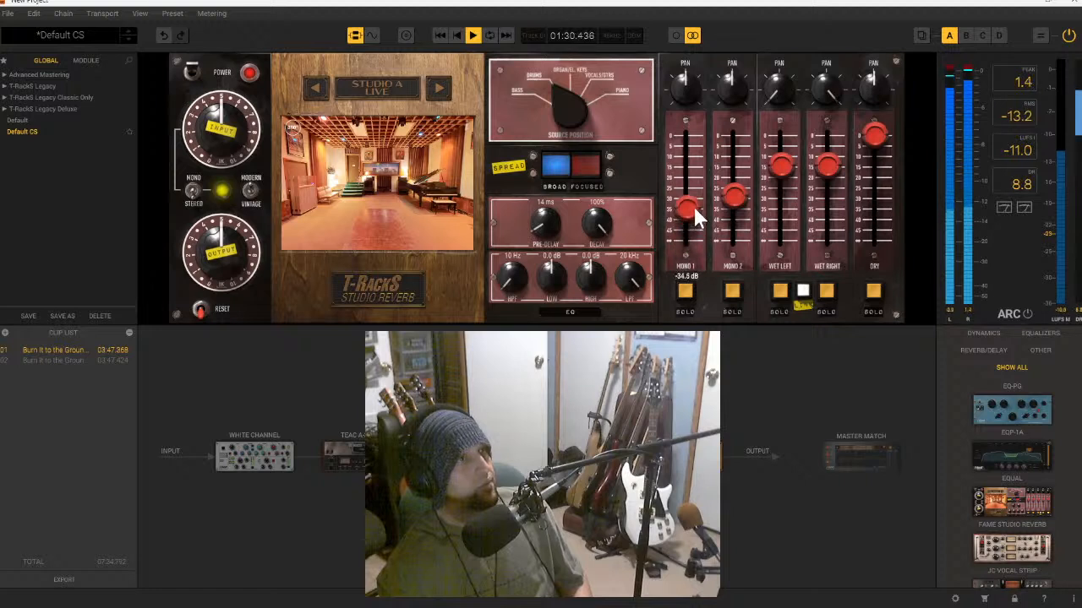
pyautogui.moveTo(879, 135); pyautogui.dragTo(870, 269)
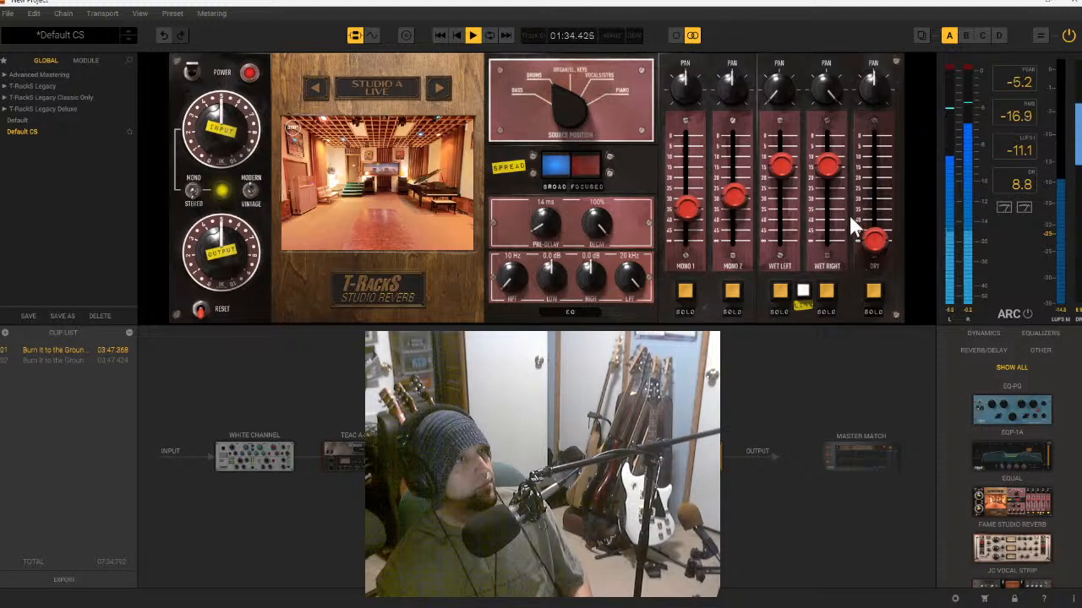
# - Nudge the reverb's linked Wet faders to about -13.2 dB, solo them, and set the pre-delay to 55 ms
pyautogui.moveTo(831, 174)
pyautogui.mouseDown()
pyautogui.moveTo(828, 158)
pyautogui.moveTo(828, 174)
pyautogui.mouseUp()
pyautogui.click(826, 291)
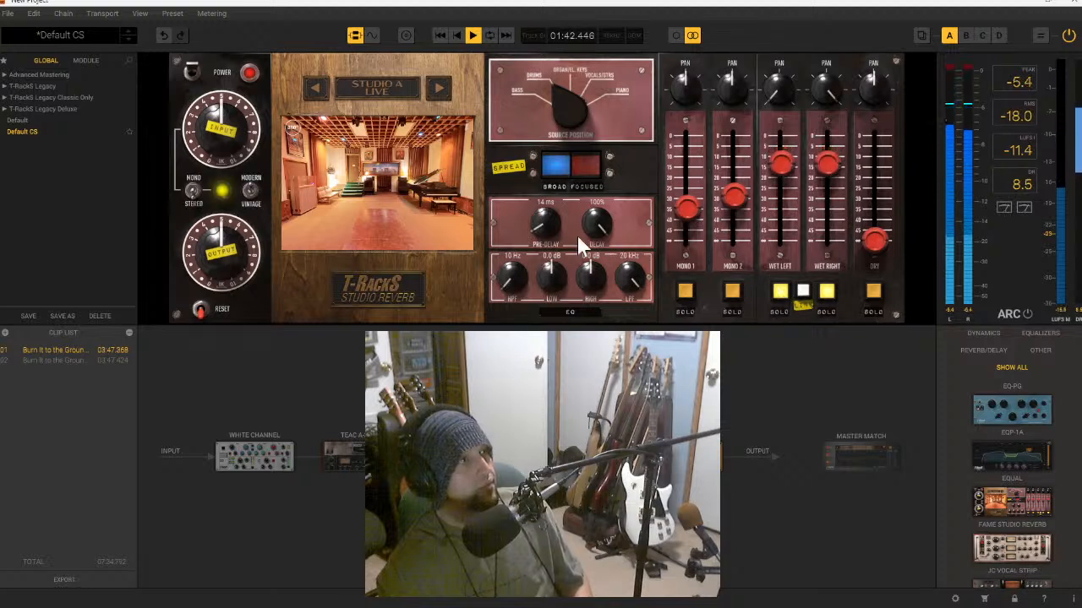
pyautogui.moveTo(542, 226); pyautogui.dragTo(553, 188)
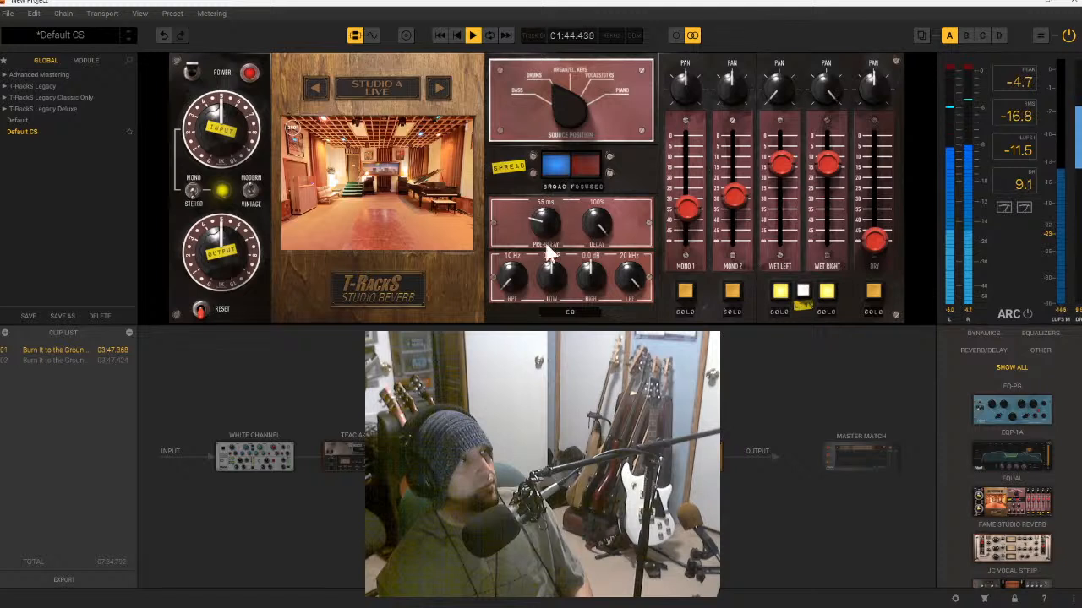
# - Set the reverb EQ's HPF to 263 Hz and the LPF to 19 kHz, and take the Wet channels out of solo
pyautogui.moveTo(519, 272); pyautogui.dragTo(547, 233)
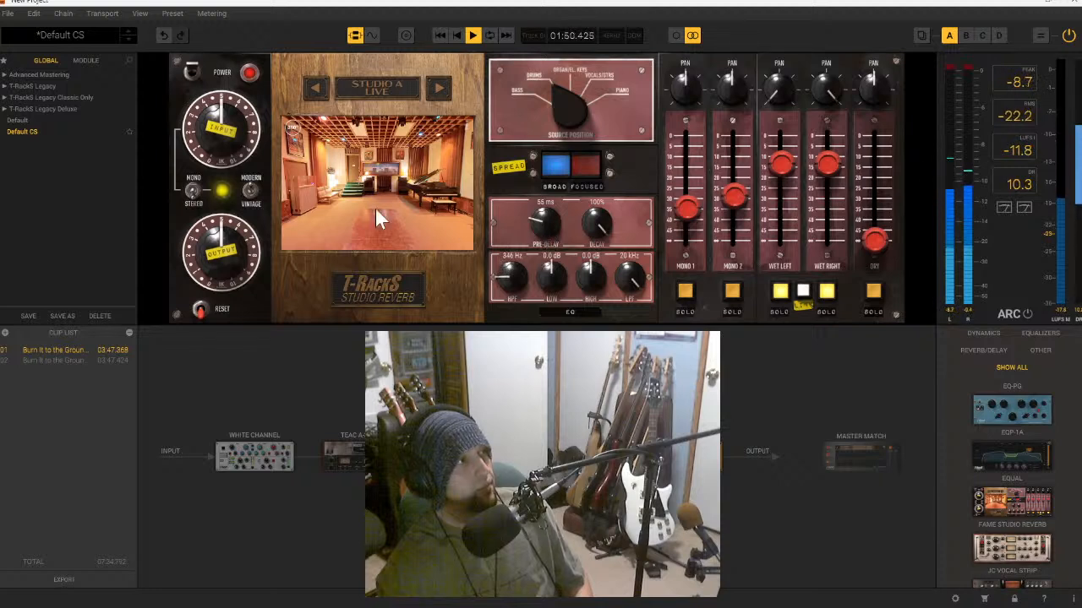
pyautogui.moveTo(507, 287); pyautogui.dragTo(508, 304)
pyautogui.moveTo(627, 276); pyautogui.dragTo(625, 279)
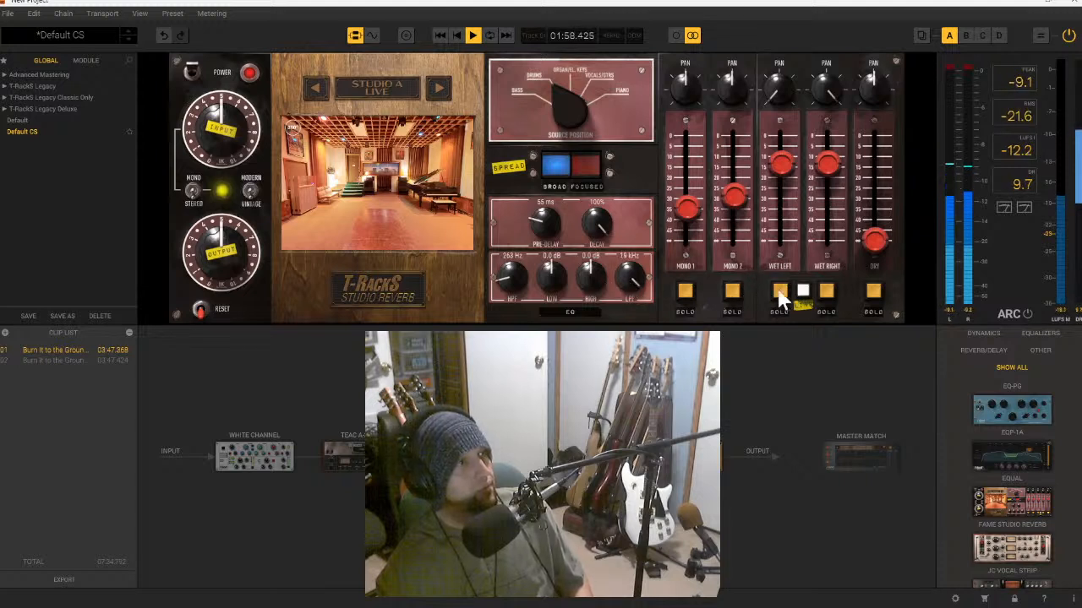
# - Solo the reverb's Mono 2 channel, raise its fader to -15.6 dB, and set the pre-delay to 0 ms
pyautogui.click(735, 290)
pyautogui.moveTo(737, 191); pyautogui.dragTo(740, 169)
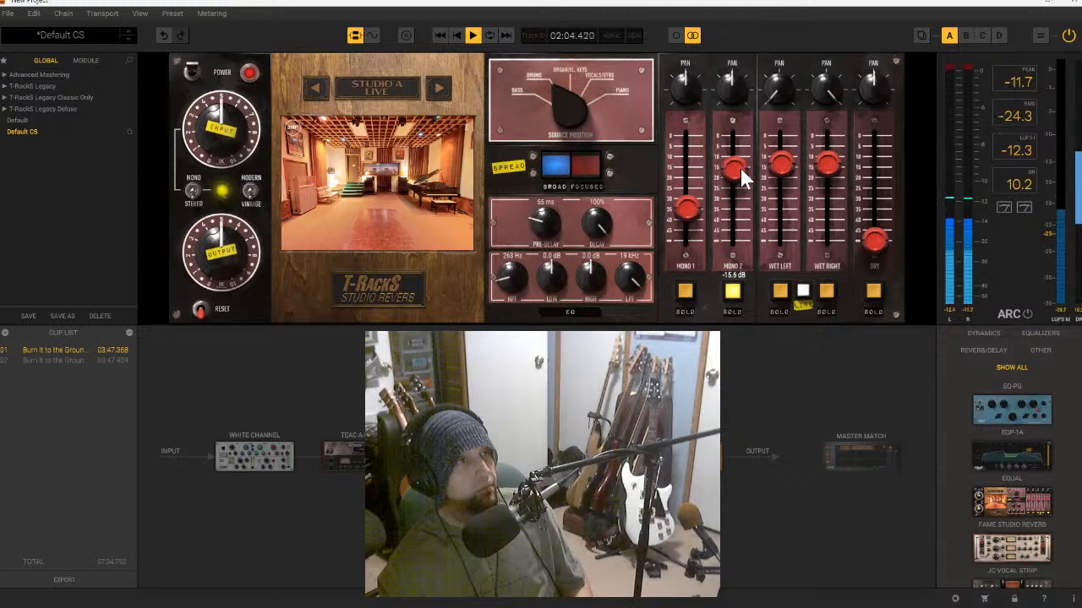
pyautogui.moveTo(545, 221); pyautogui.dragTo(545, 245)
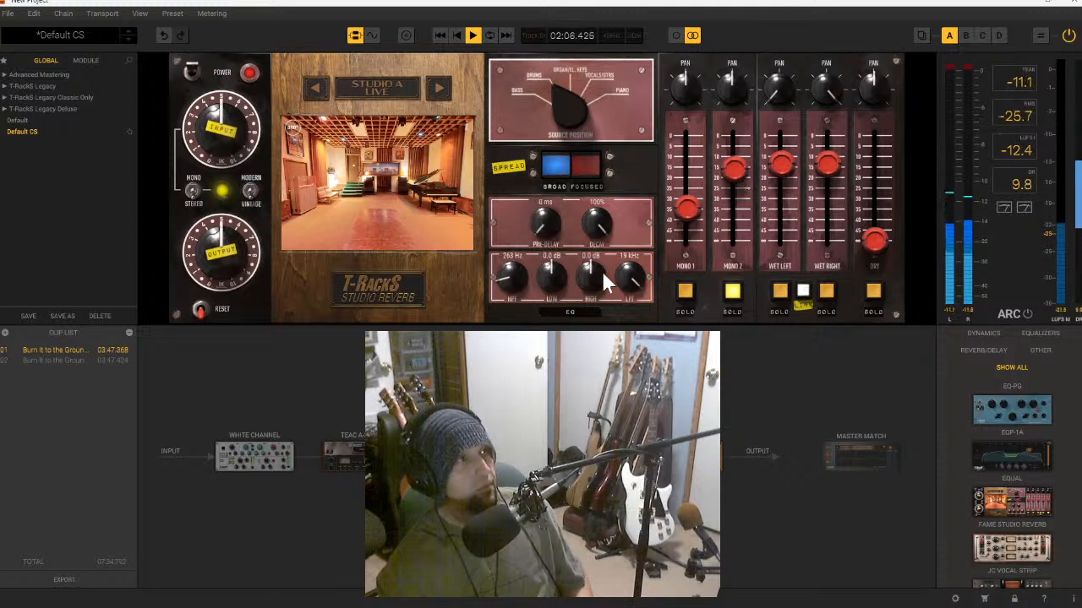
# - Raise the reverb's Mono 1 and Dry faders and solo those two channels together
pyautogui.click(686, 291)
pyautogui.moveTo(682, 215); pyautogui.dragTo(688, 183)
pyautogui.moveTo(874, 242); pyautogui.dragTo(879, 155)
pyautogui.click(873, 291)
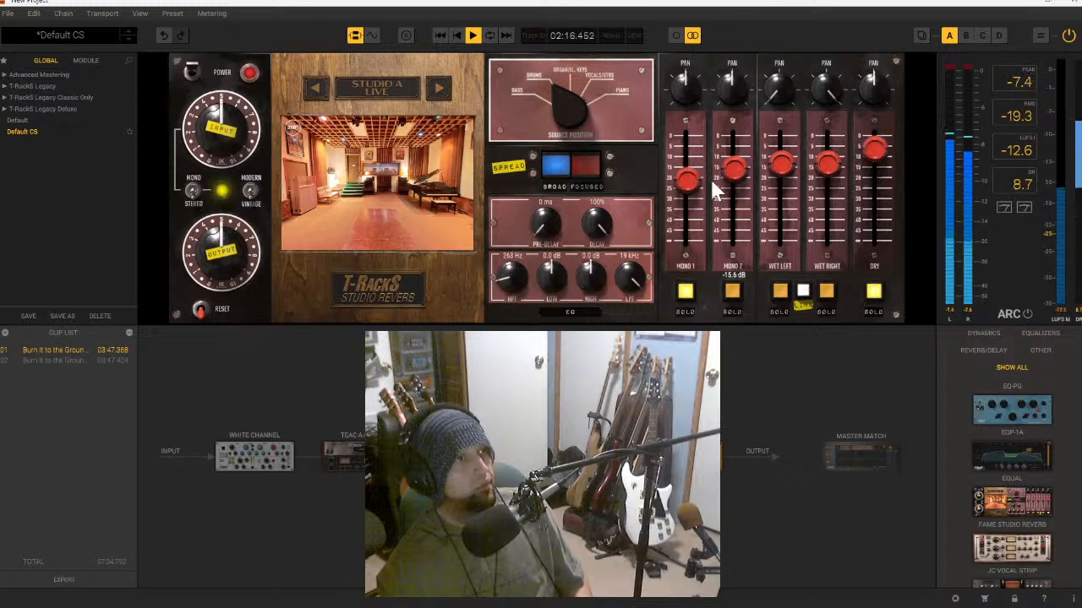
# - Take Mono 1 out of solo, lower the linked Wet and both Mono faders, and stop playback
pyautogui.click(685, 291)
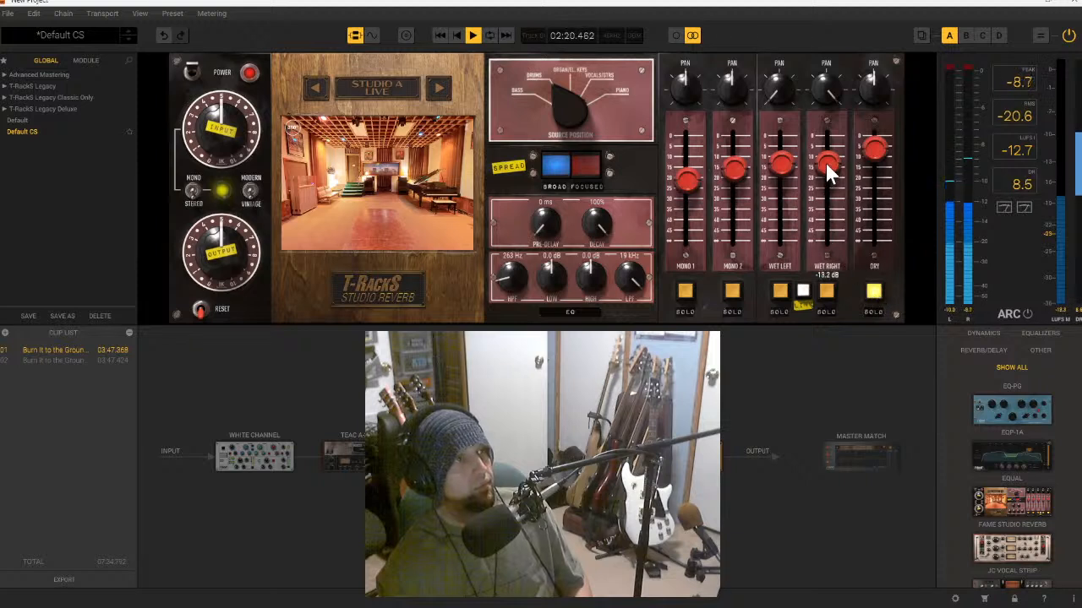
pyautogui.moveTo(824, 163); pyautogui.dragTo(805, 213)
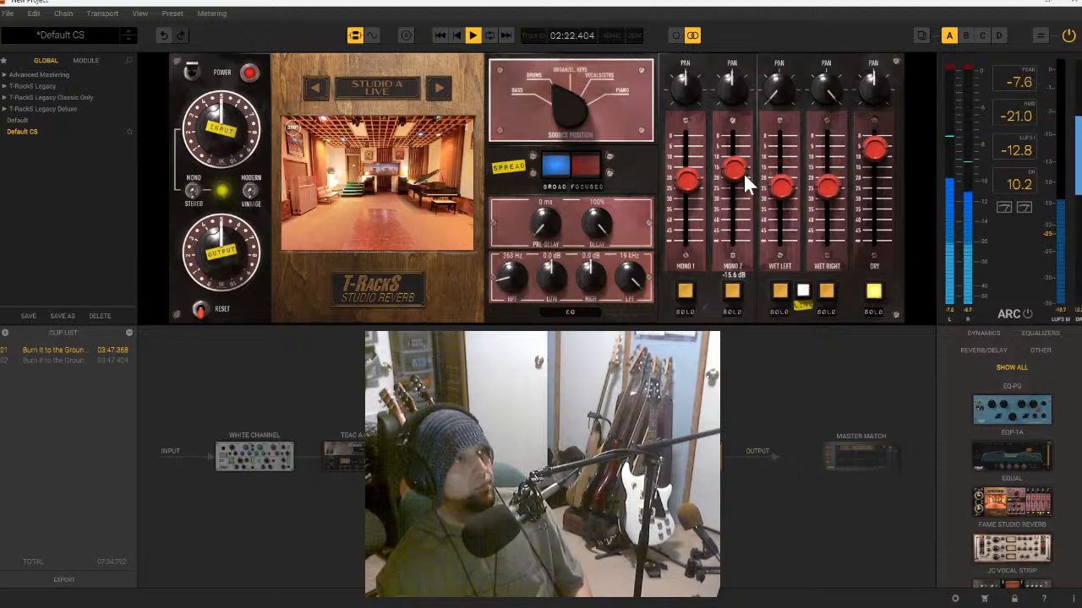
pyautogui.moveTo(697, 186); pyautogui.dragTo(688, 235)
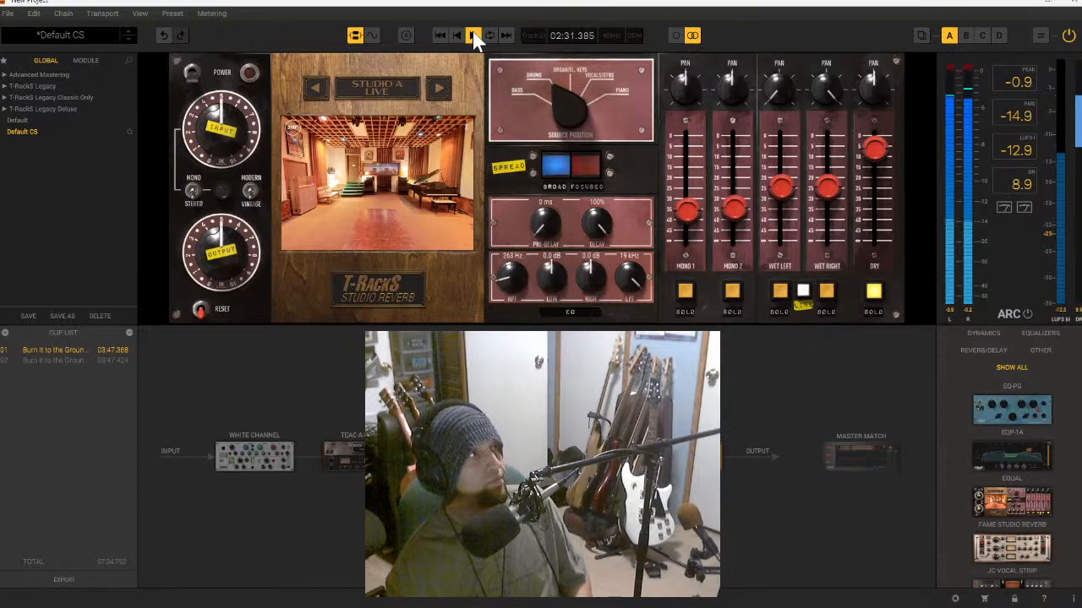
pyautogui.click(472, 35)
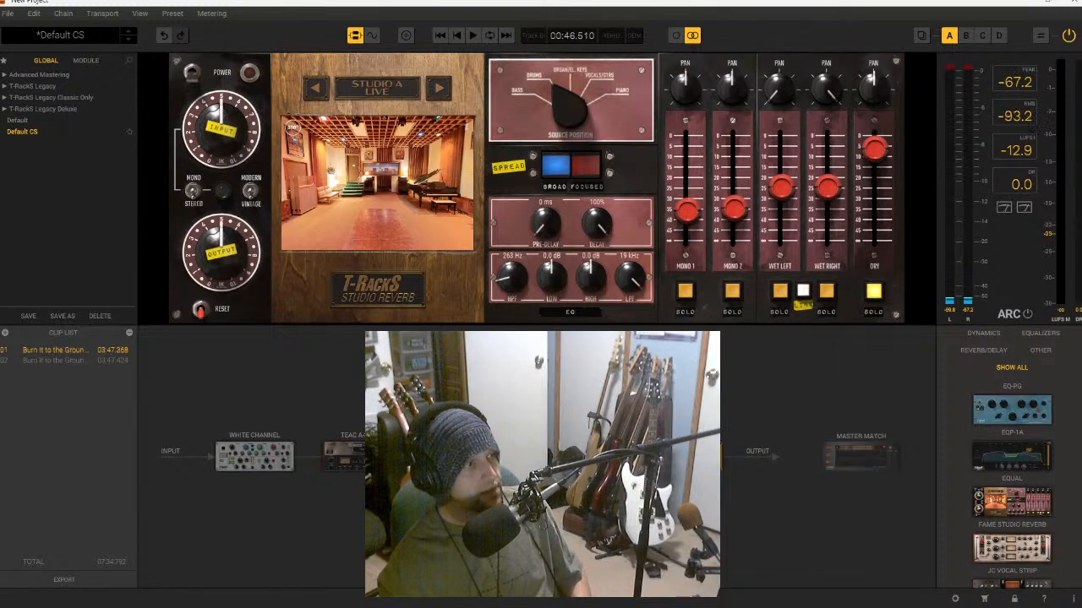
# - Look through the Fame Studio Reverb's module presets, including the Send and Special groups
pyautogui.click(86, 61)
pyautogui.scroll(-3, 21, 222)
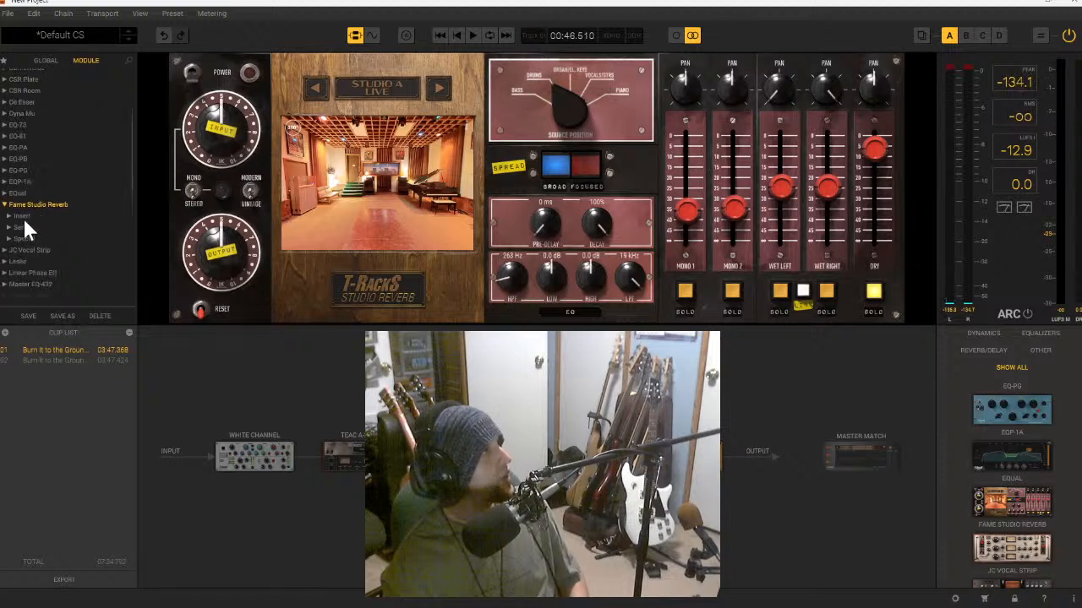
pyautogui.click(27, 228)
pyautogui.click(29, 228)
pyautogui.click(35, 238)
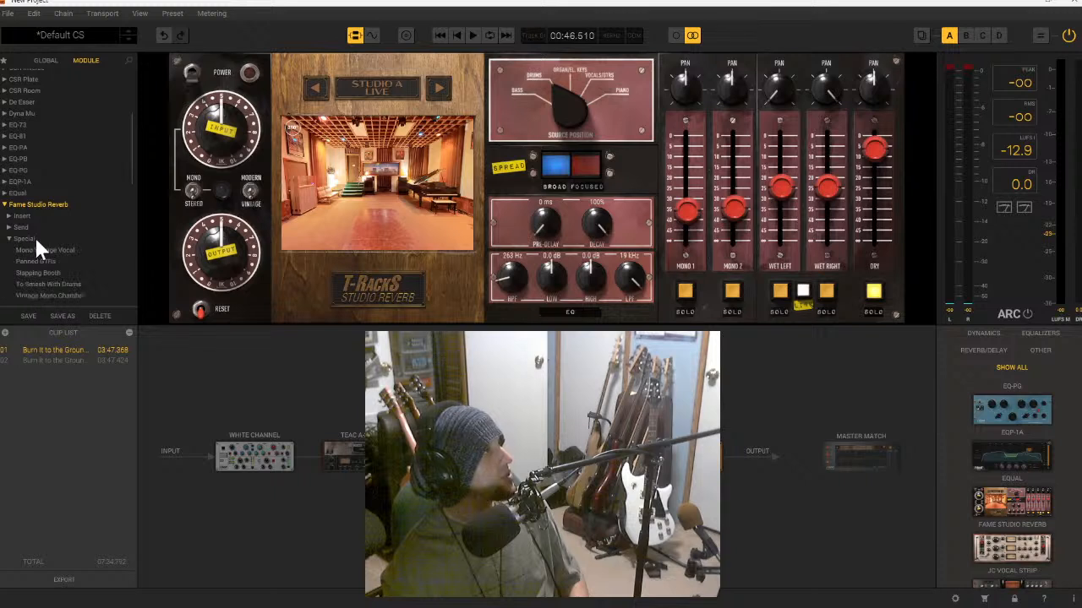
pyautogui.click(8, 206)
pyautogui.click(19, 228)
pyautogui.click(22, 227)
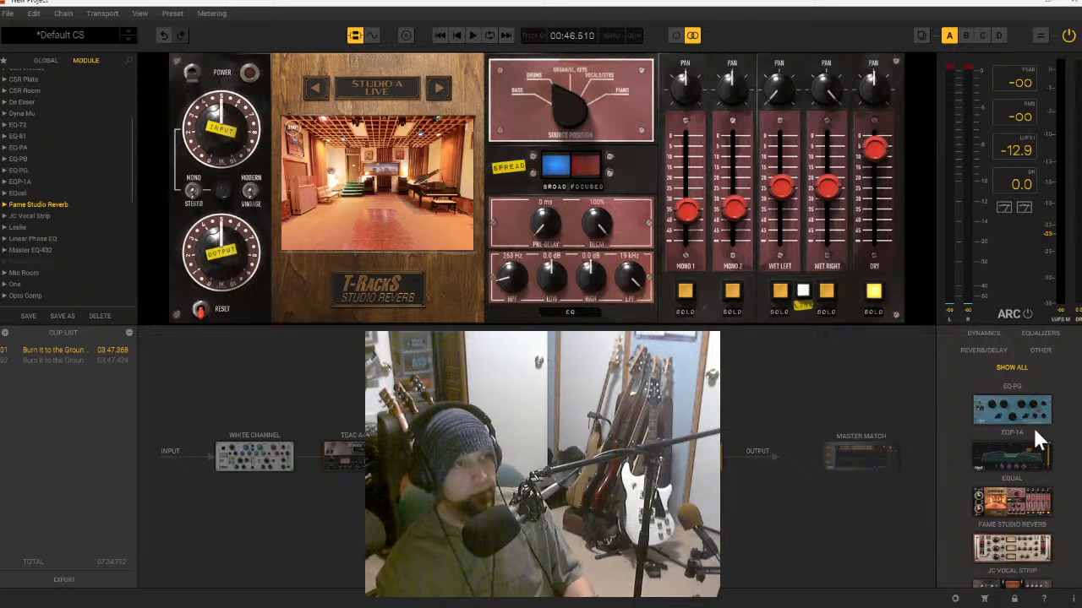
# - Remove the Fame Studio Reverb from the processing chain
pyautogui.scroll(5, 1031, 423)
pyautogui.scroll(3, 1030, 422)
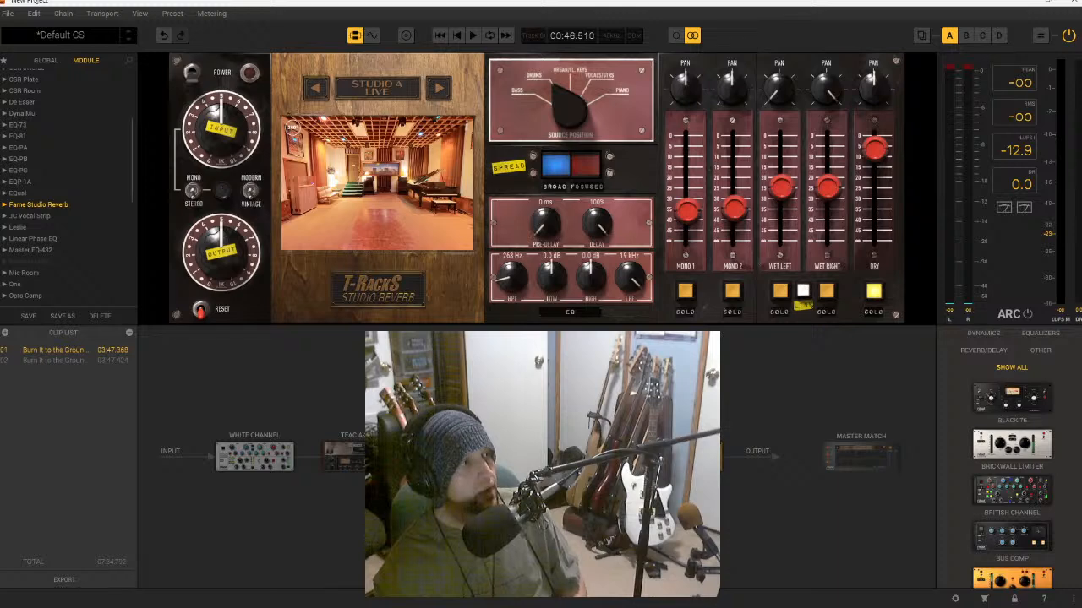
pyautogui.press('Delete')
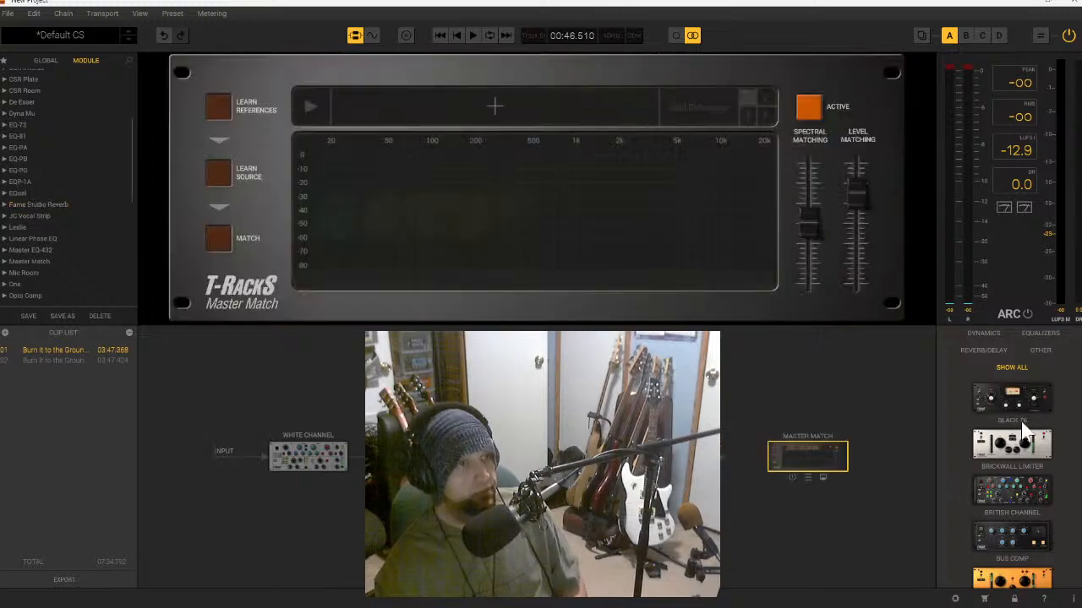
# - Browse the complete module library from Black 76 through the compressors, EQs, reverbs and tape machines to White Channel
pyautogui.scroll(-1, 1018, 456)
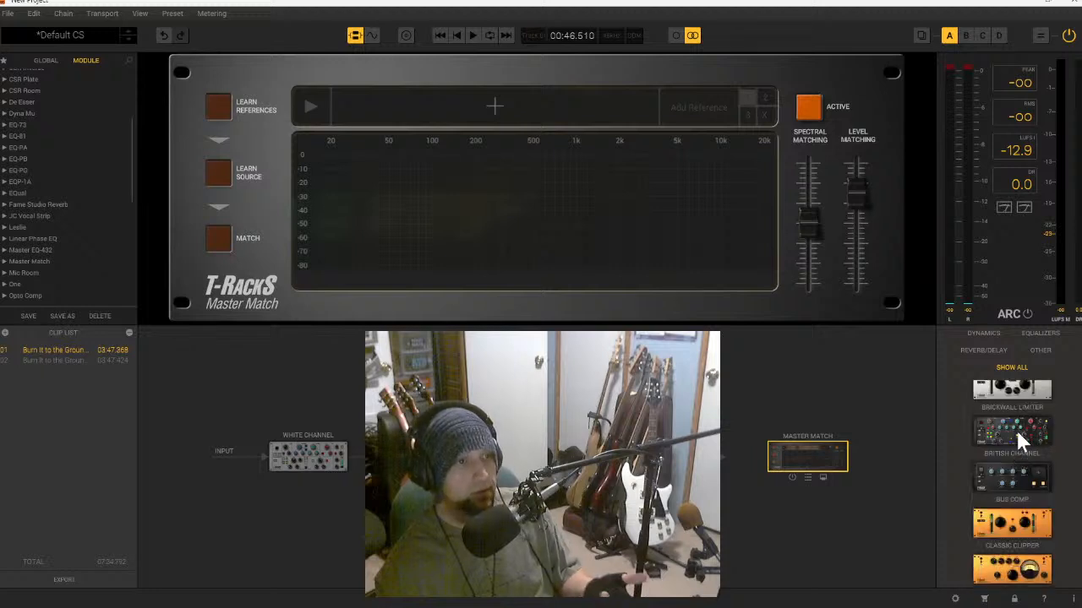
pyautogui.scroll(-1, 1018, 457)
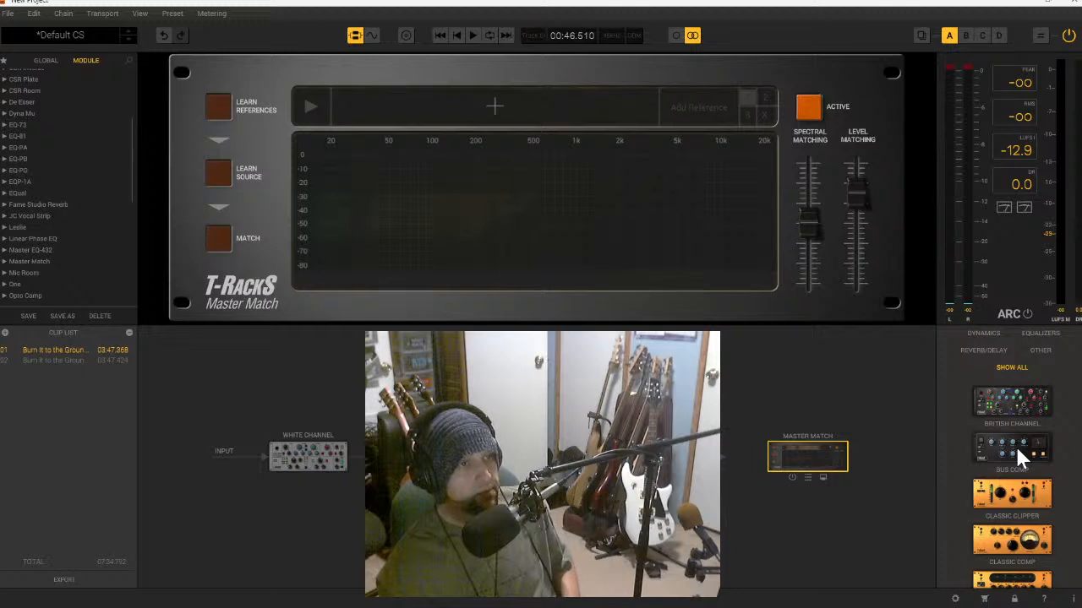
pyautogui.scroll(-1, 1020, 456)
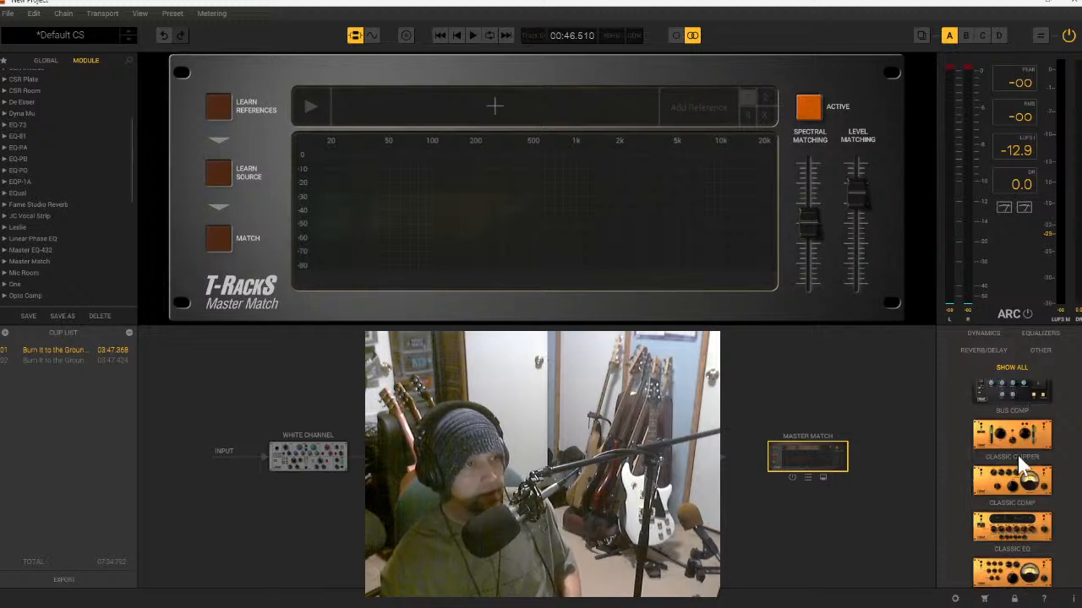
pyautogui.scroll(-3, 1024, 460)
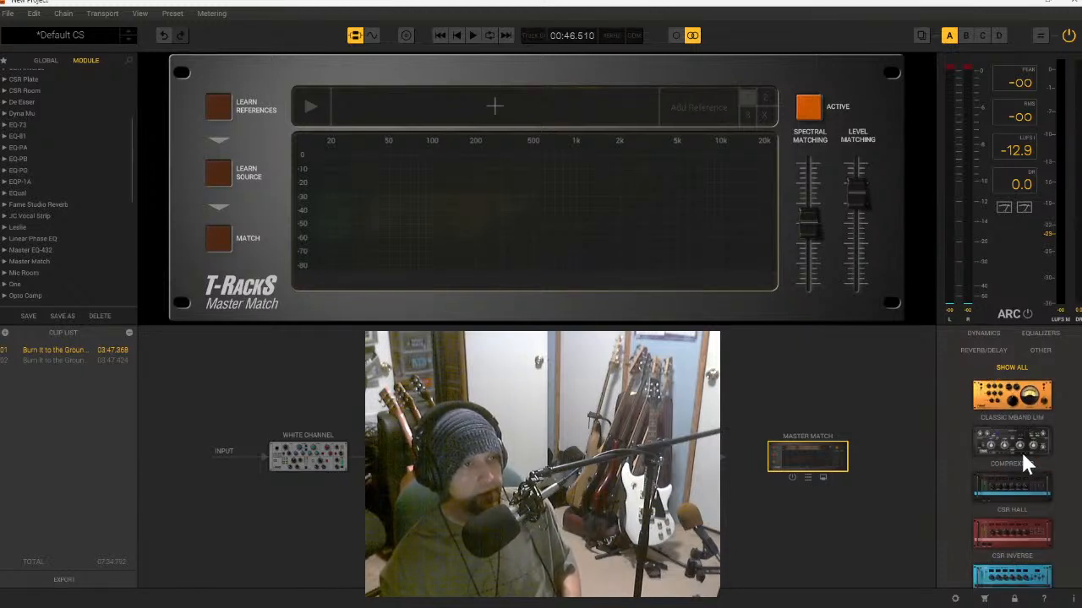
pyautogui.scroll(-1, 1040, 482)
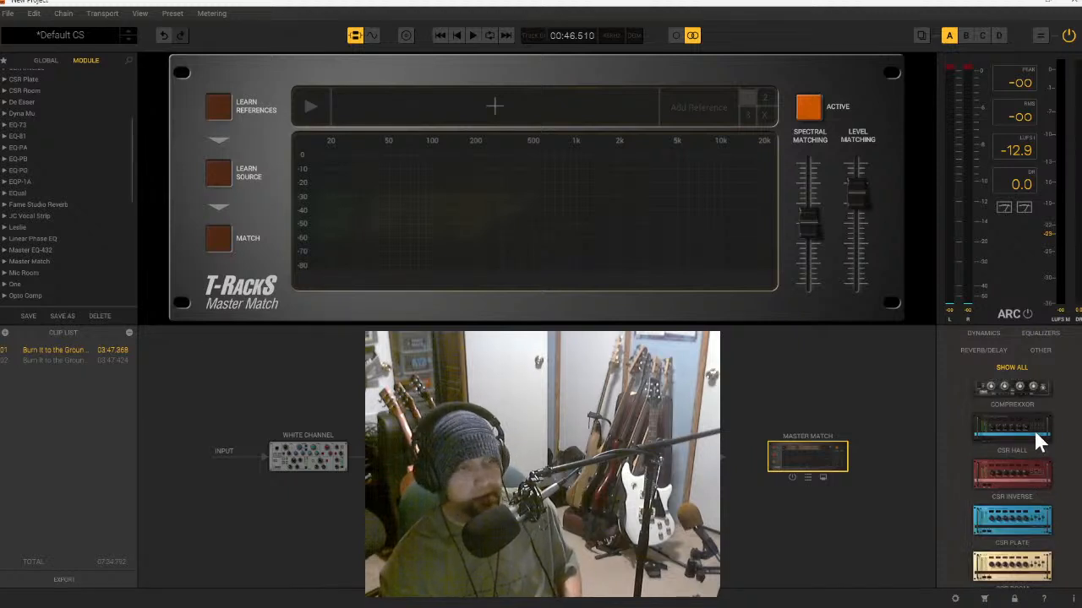
pyautogui.scroll(-3, 1033, 435)
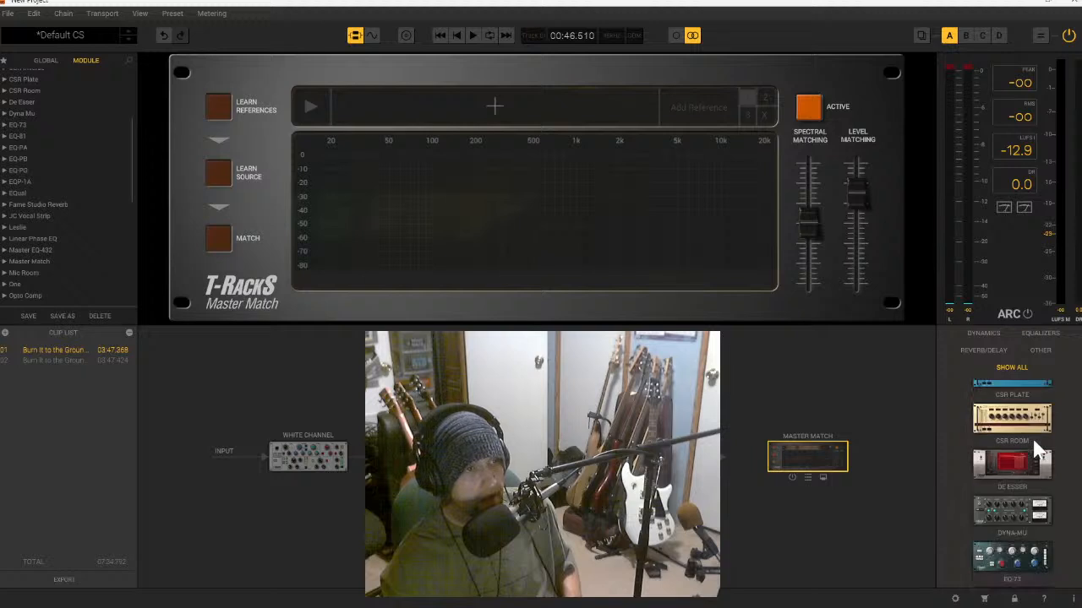
pyautogui.scroll(-1, 1029, 468)
pyautogui.scroll(-2, 1027, 464)
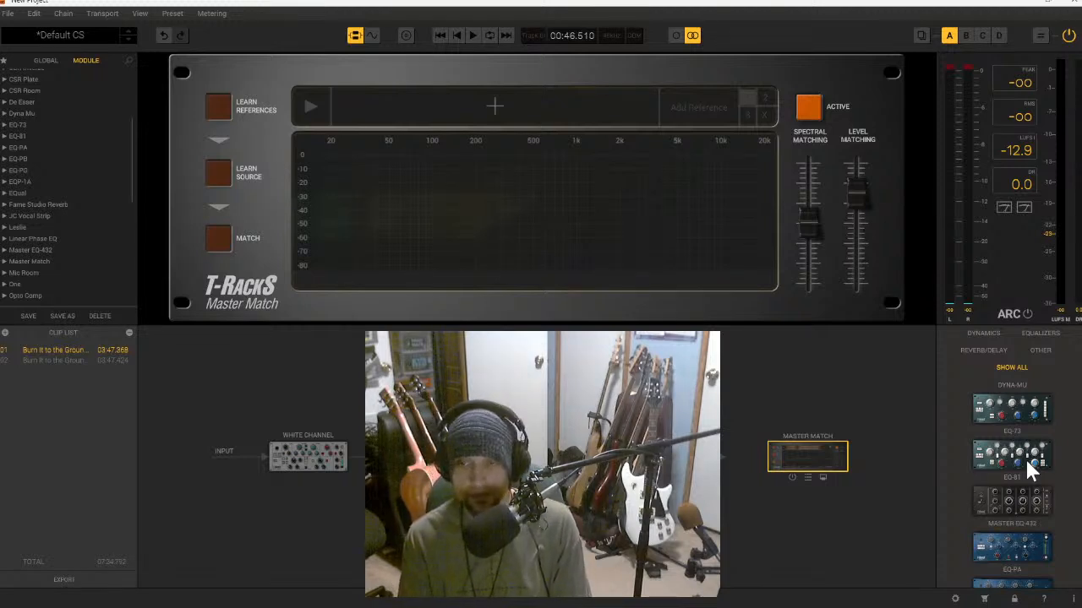
pyautogui.scroll(-1, 1058, 451)
pyautogui.scroll(-5, 1061, 463)
pyautogui.scroll(-3, 1048, 486)
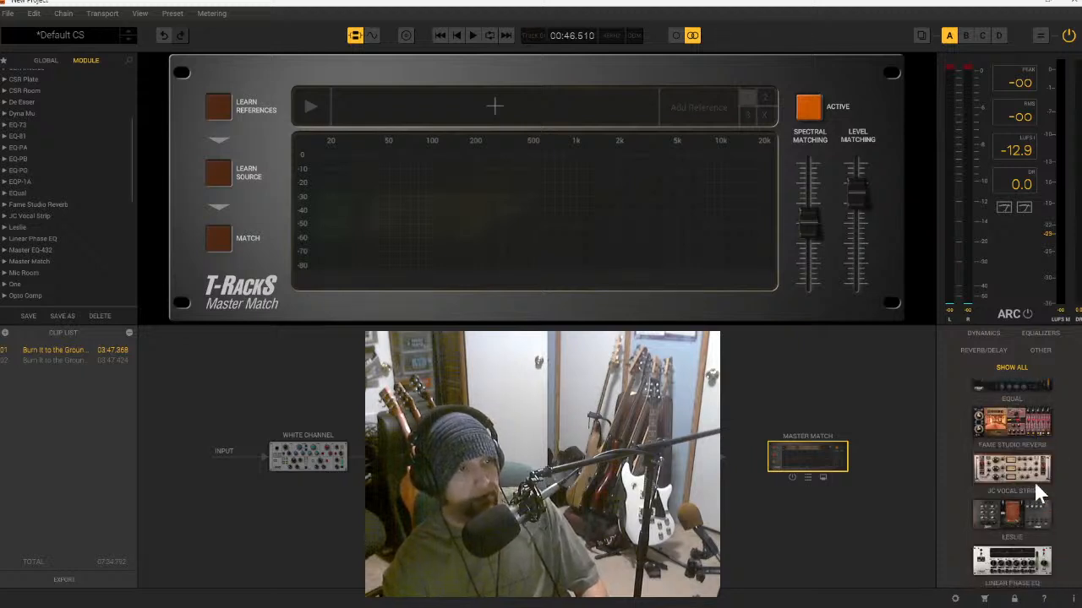
pyautogui.scroll(-2, 1026, 482)
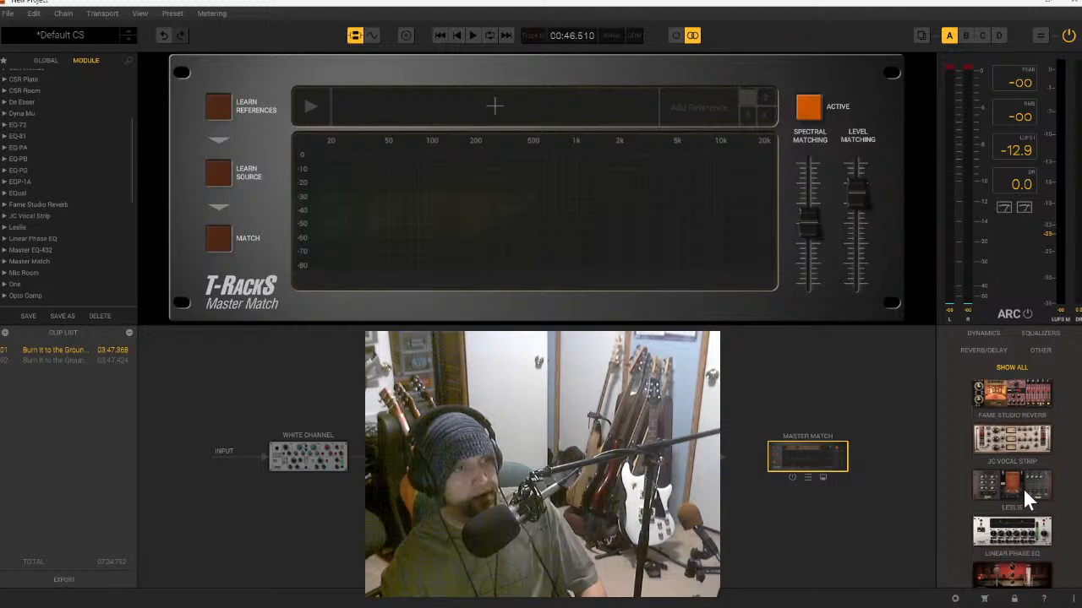
pyautogui.scroll(-1, 1036, 488)
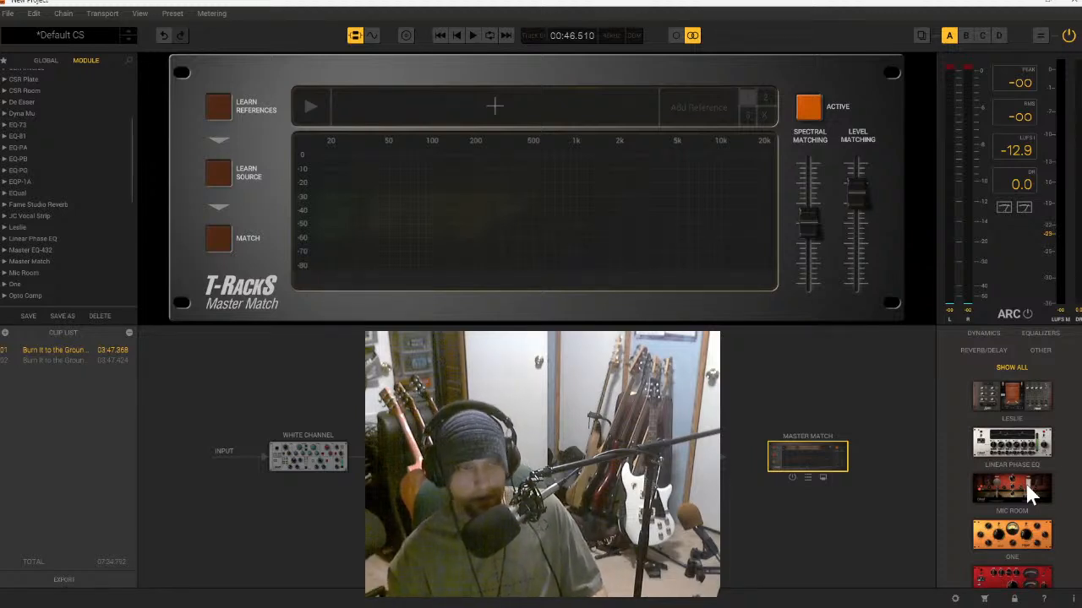
pyautogui.scroll(-2, 1026, 484)
pyautogui.scroll(-5, 1024, 485)
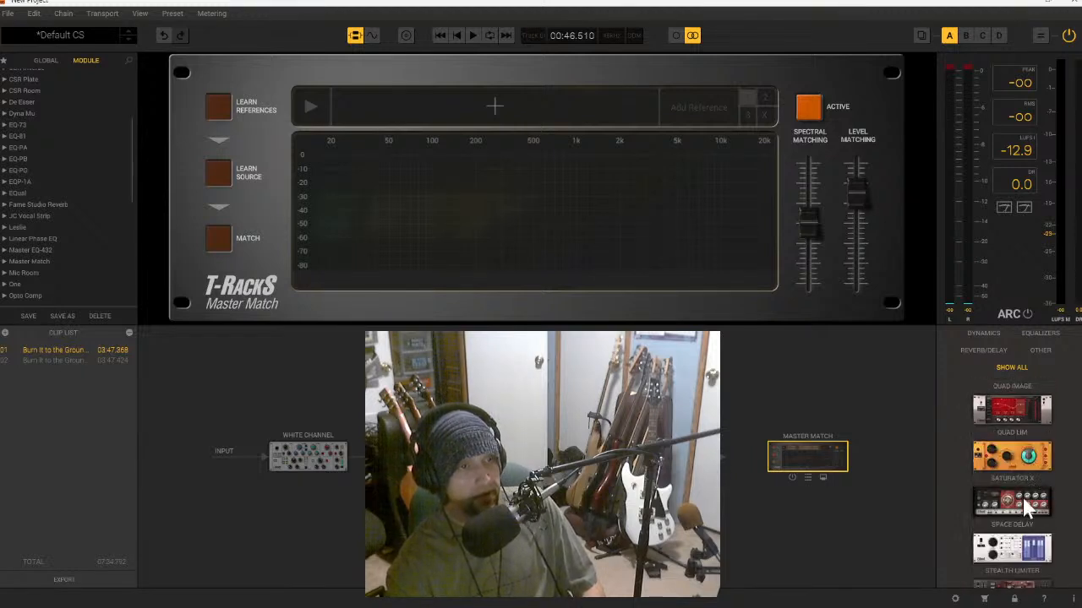
pyautogui.scroll(-3, 1023, 507)
pyautogui.scroll(-4, 1023, 507)
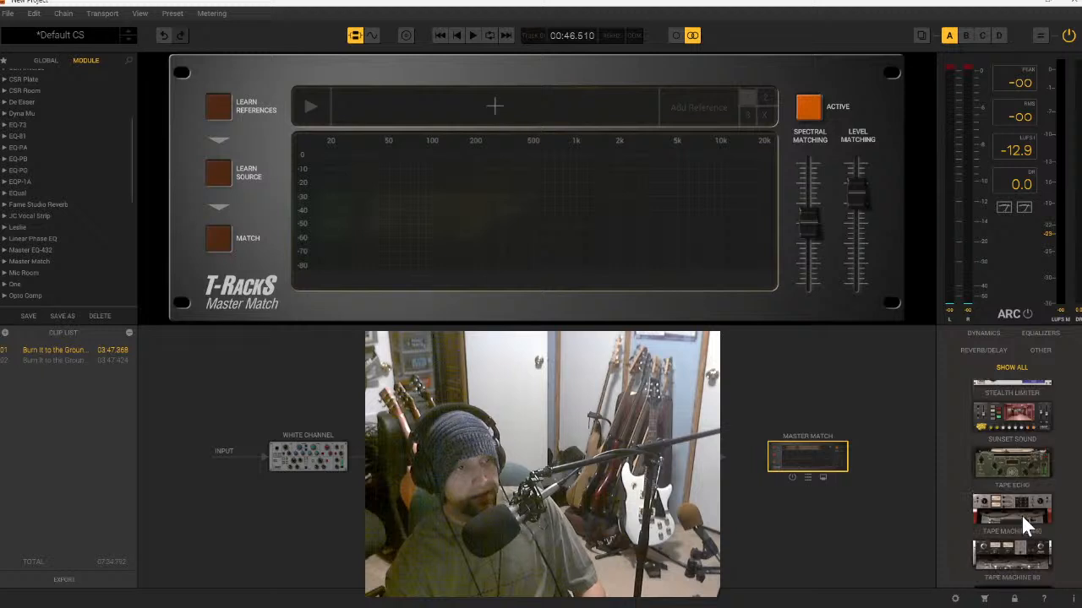
pyautogui.scroll(-5, 1030, 507)
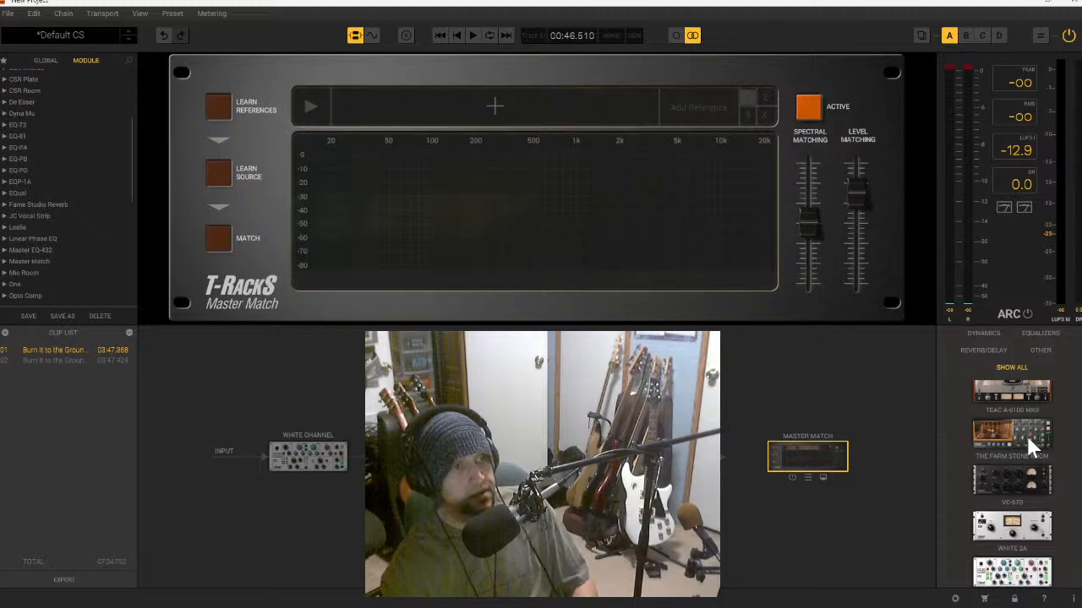
pyautogui.scroll(-1, 1031, 480)
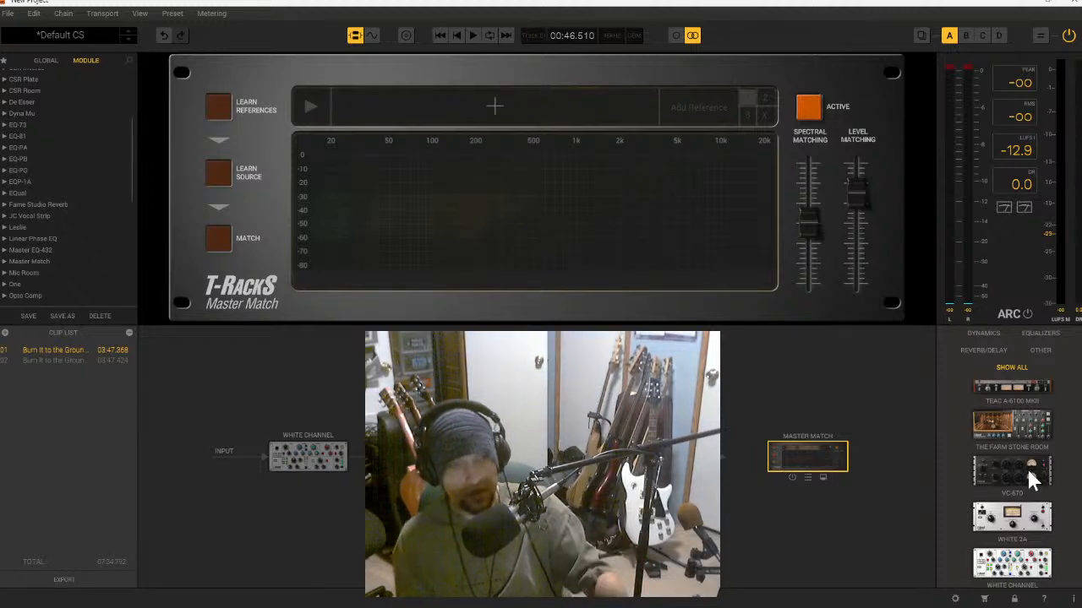
# - Add The Farm Stone Room module to the processing chain
pyautogui.moveTo(1000, 432); pyautogui.dragTo(676, 456)
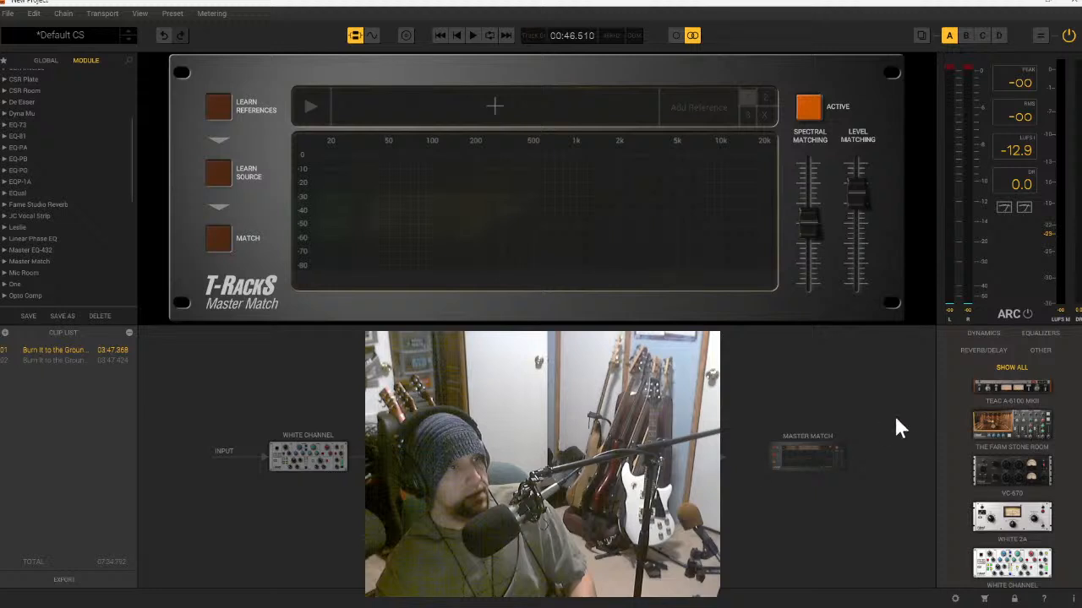
pyautogui.moveTo(1024, 426); pyautogui.dragTo(782, 450)
pyautogui.moveTo(784, 503); pyautogui.dragTo(363, 457)
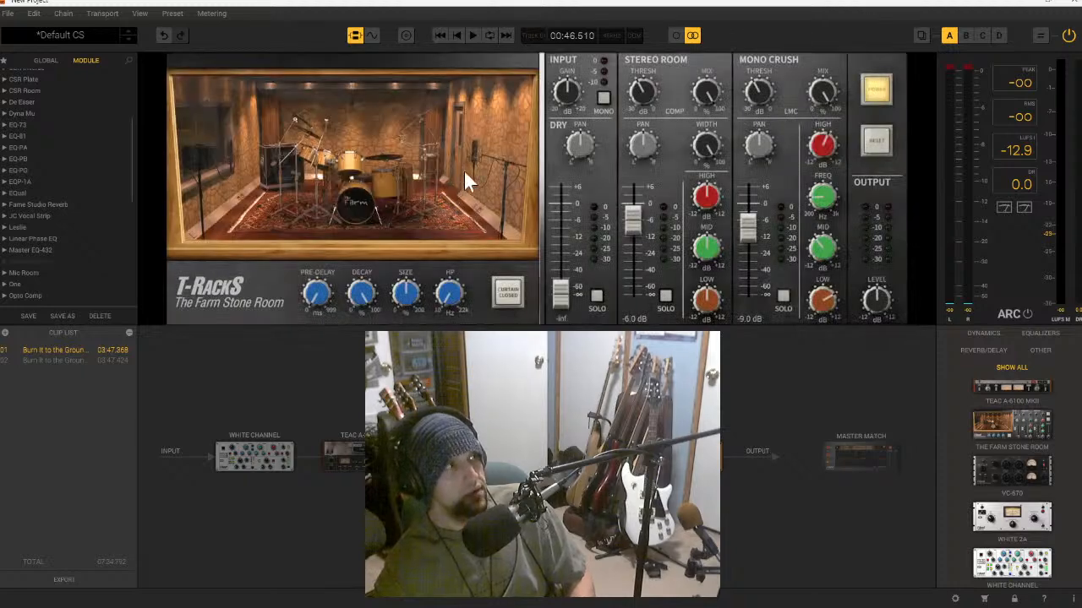
# - Try the Farm Stone Room's closed curtain and its HP filter at 402 Hz, and raise the pre-delay
pyautogui.click(506, 293)
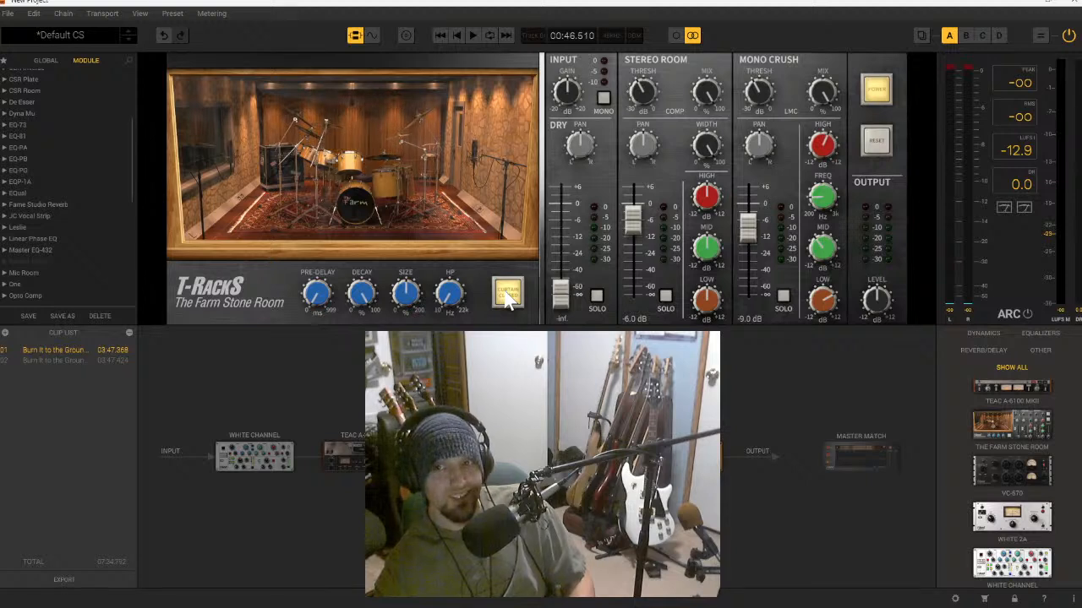
pyautogui.click(504, 294)
pyautogui.doubleClick(451, 292)
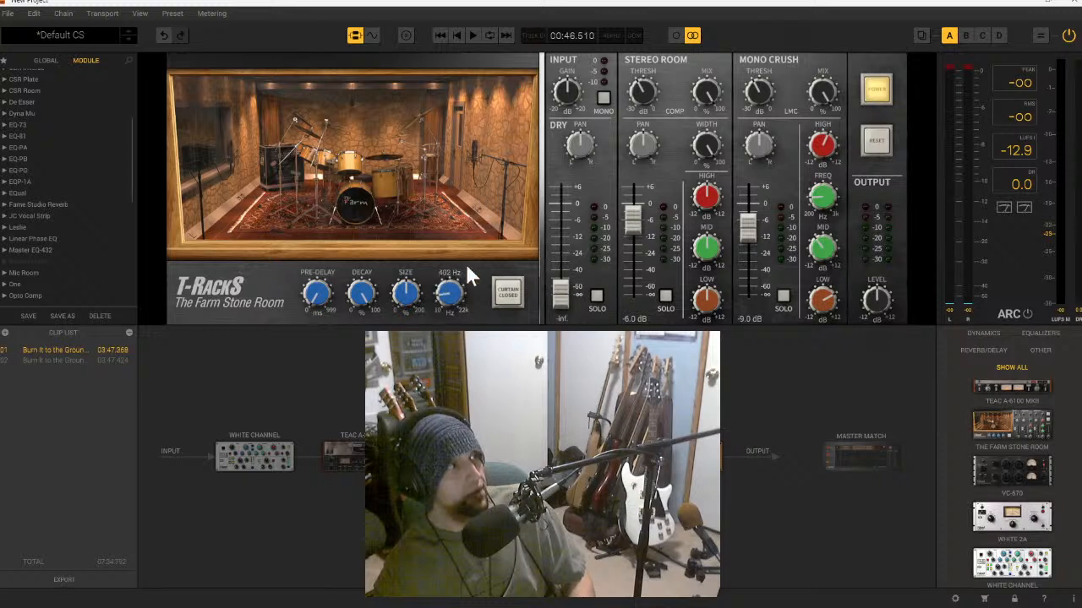
pyautogui.moveTo(328, 273); pyautogui.dragTo(335, 255)
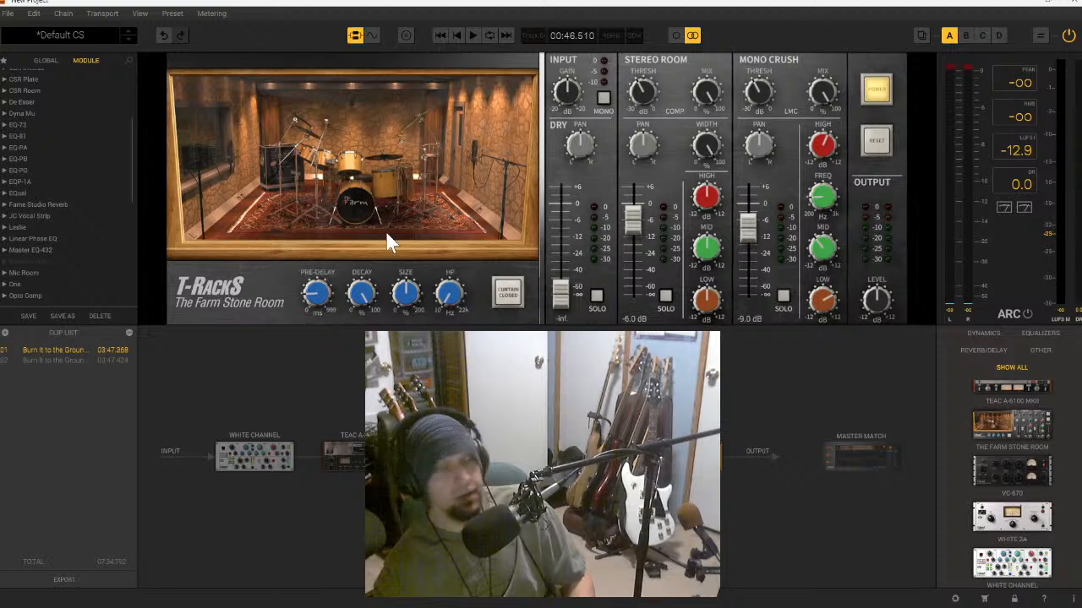
# - Try the Farm Stone Room with an adjusted HP filter and pre-delay and the decay at 50%
pyautogui.moveTo(449, 303)
pyautogui.moveTo(450, 302); pyautogui.dragTo(452, 292)
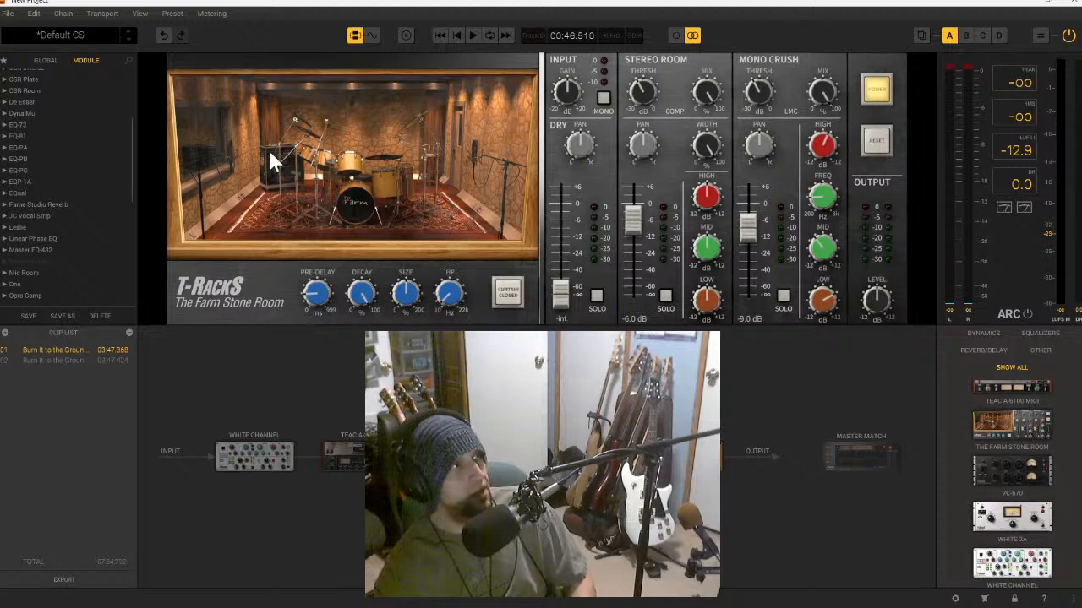
pyautogui.moveTo(326, 294)
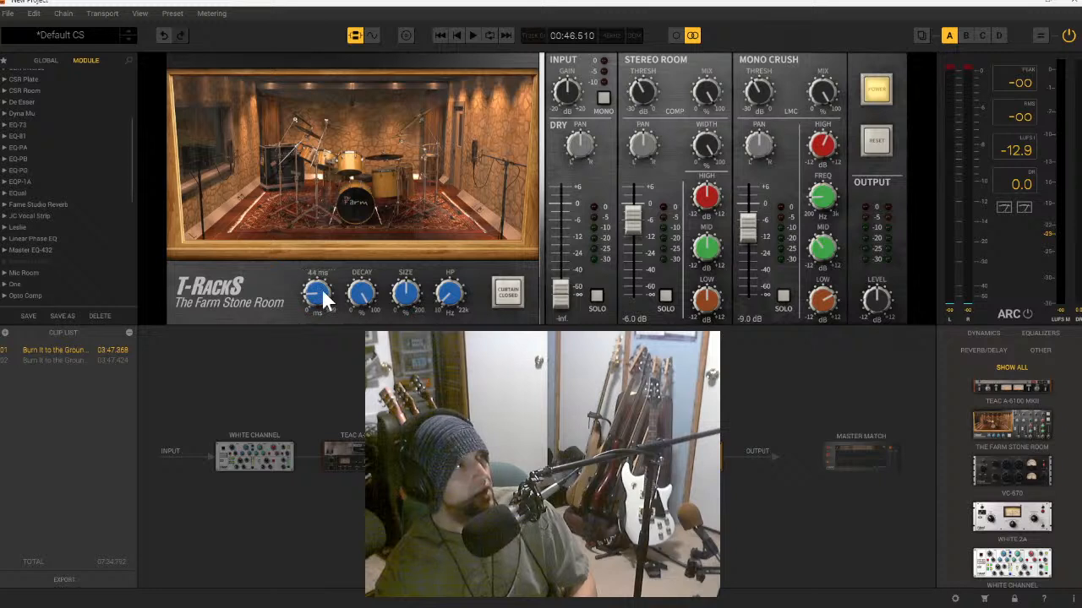
pyautogui.scroll(-2, 319, 304)
pyautogui.moveTo(361, 297)
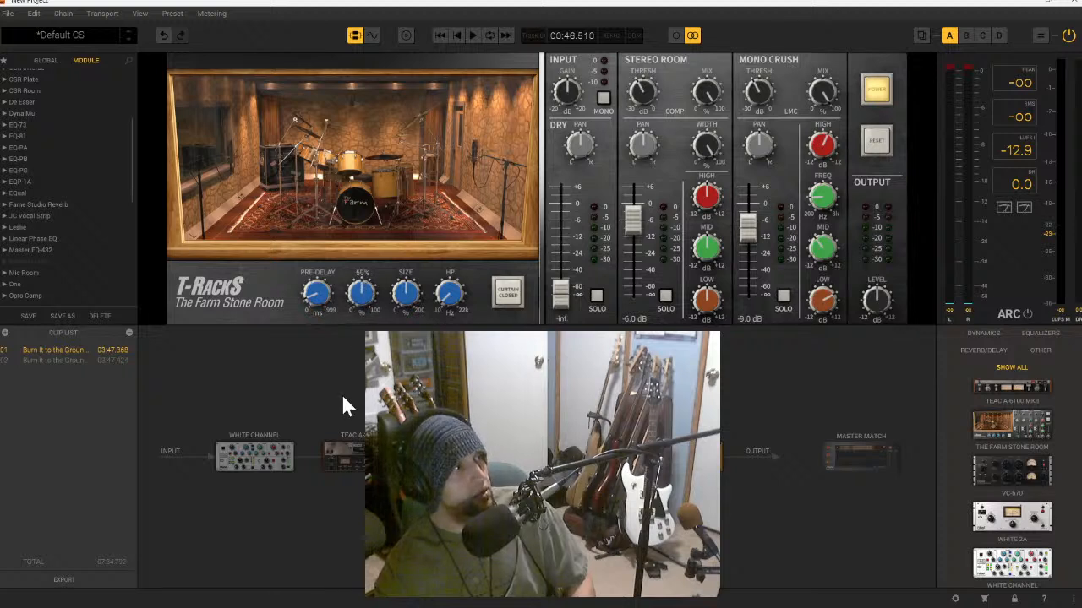
# - Set the Farm Stone Room's dry level to 0.4 dB and its Stereo Room and Mono Crush levels to -inf
pyautogui.moveTo(560, 294); pyautogui.dragTo(589, 128)
pyautogui.moveTo(711, 72)
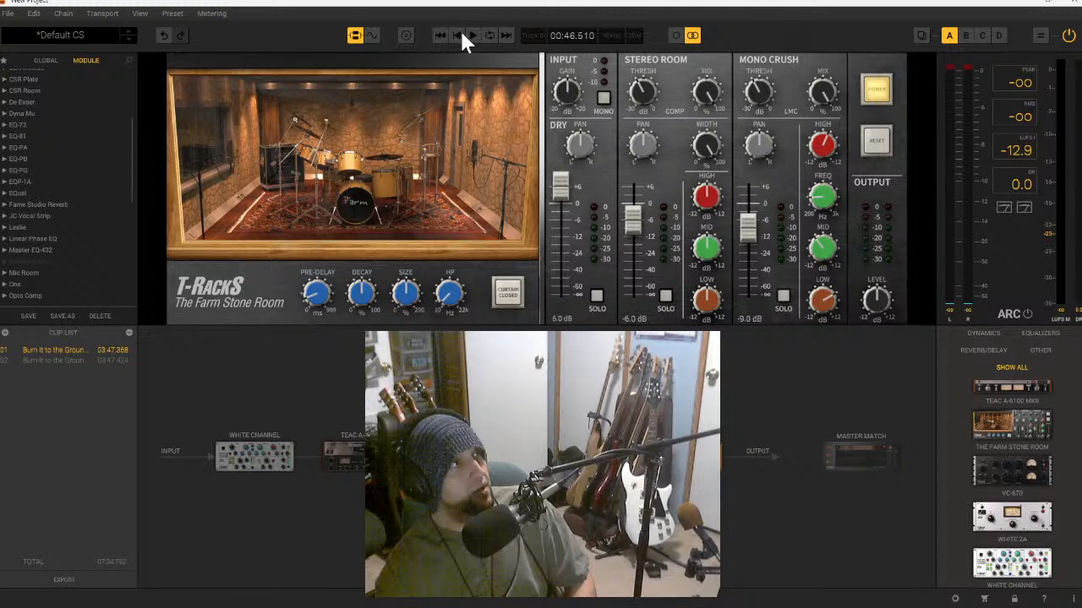
pyautogui.moveTo(640, 228); pyautogui.dragTo(712, 296)
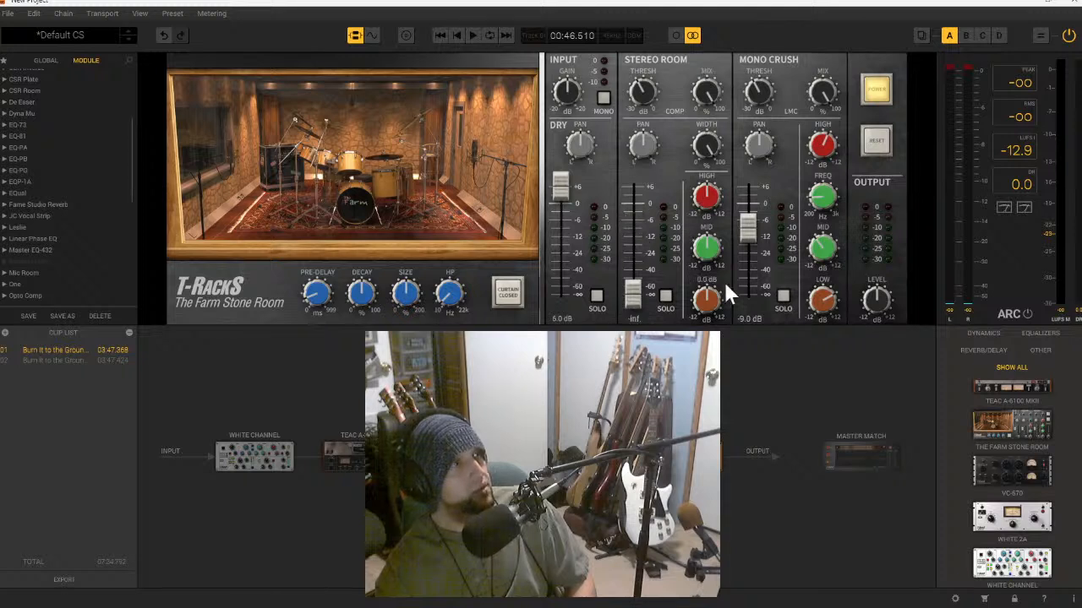
pyautogui.moveTo(747, 240); pyautogui.dragTo(747, 413)
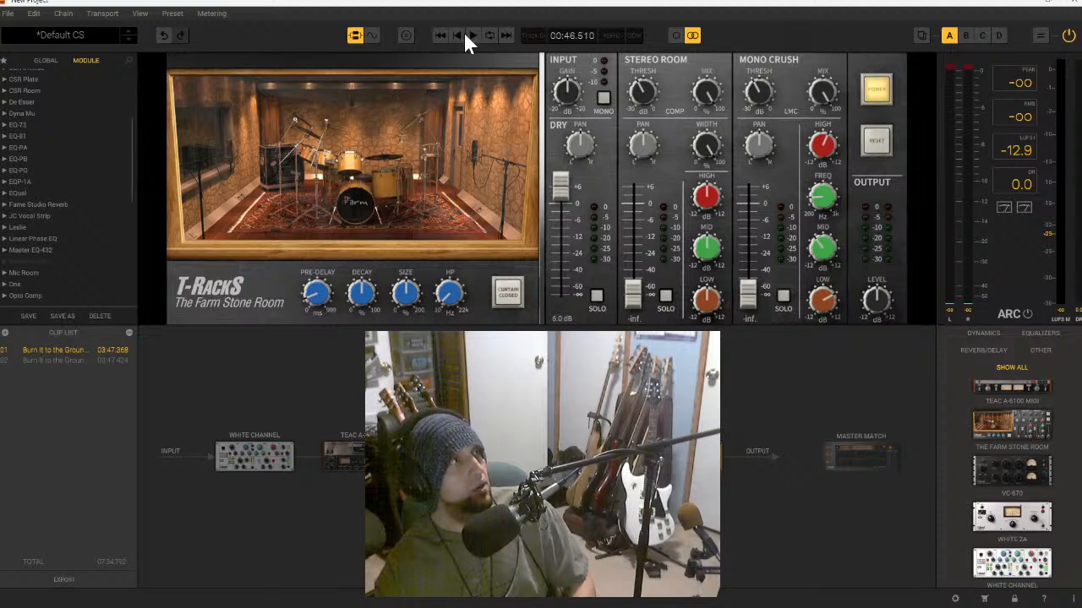
pyautogui.moveTo(560, 186); pyautogui.dragTo(560, 204)
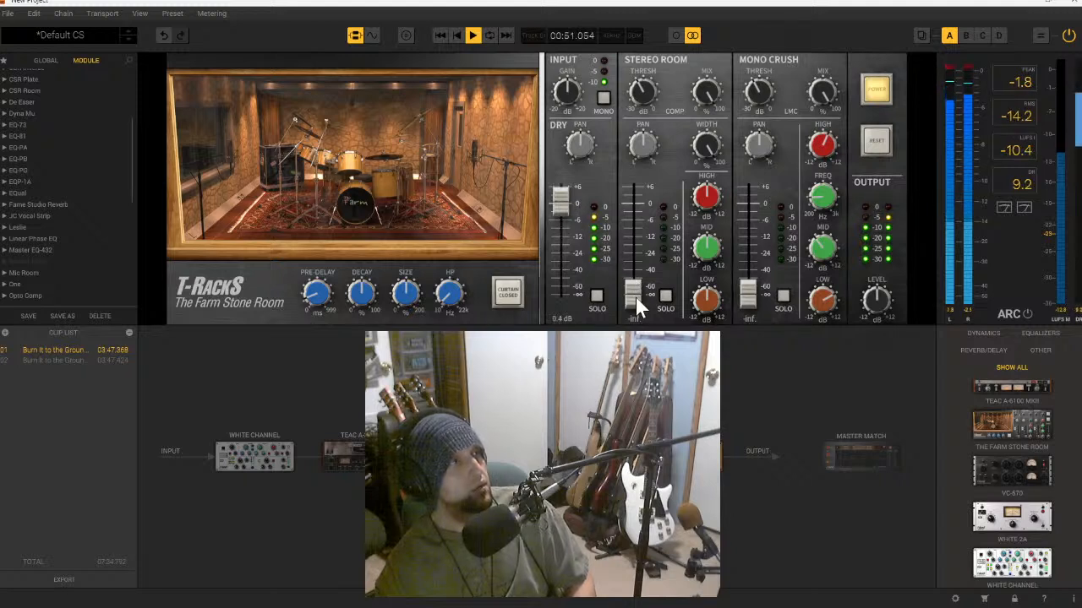
# - Try Stereo Room levels from -1.0 dB down to -21.1 dB during playback, with a changed width and the closed curtain
pyautogui.moveTo(635, 296); pyautogui.dragTo(651, 210)
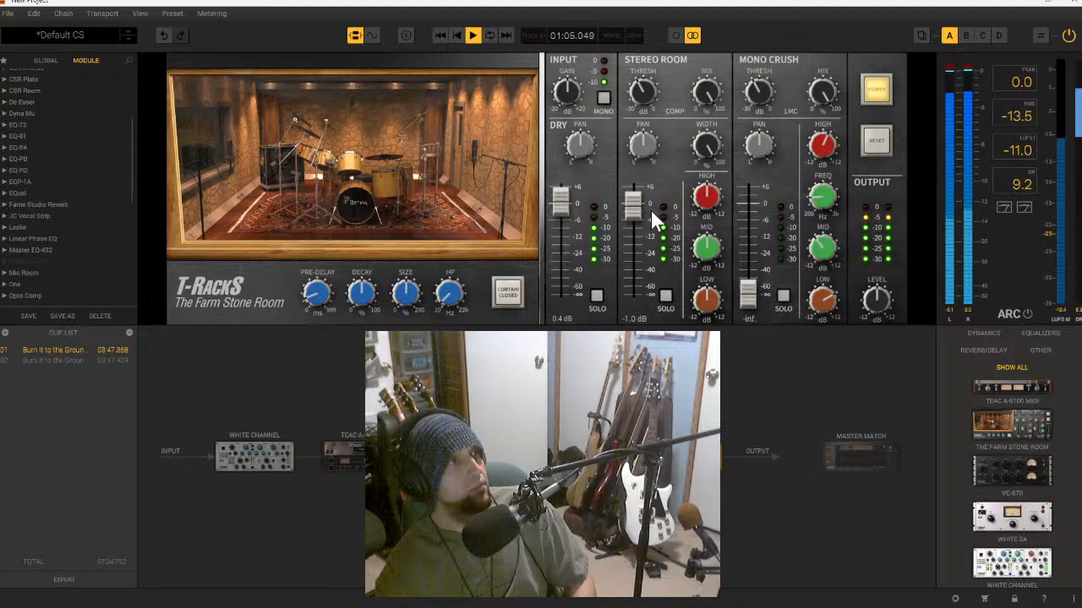
pyautogui.moveTo(701, 152); pyautogui.dragTo(688, 251)
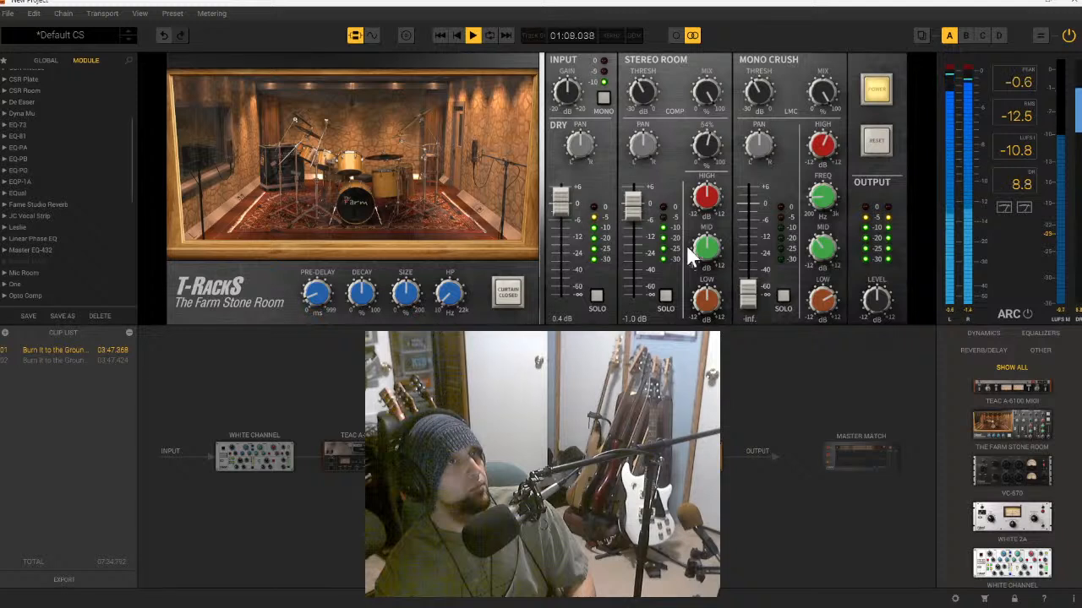
pyautogui.moveTo(644, 208); pyautogui.dragTo(637, 219)
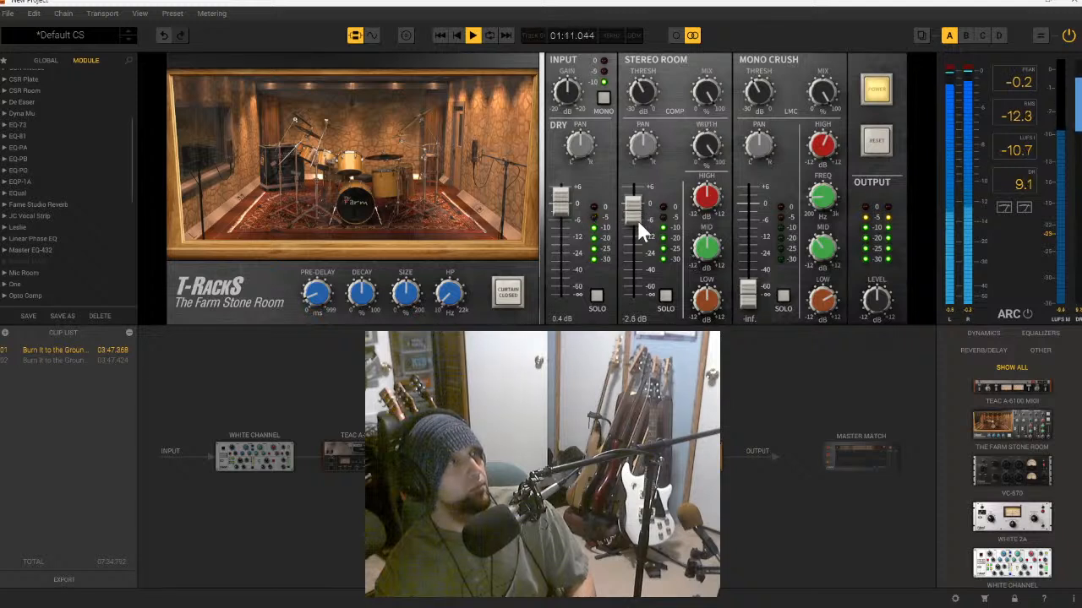
pyautogui.click(510, 294)
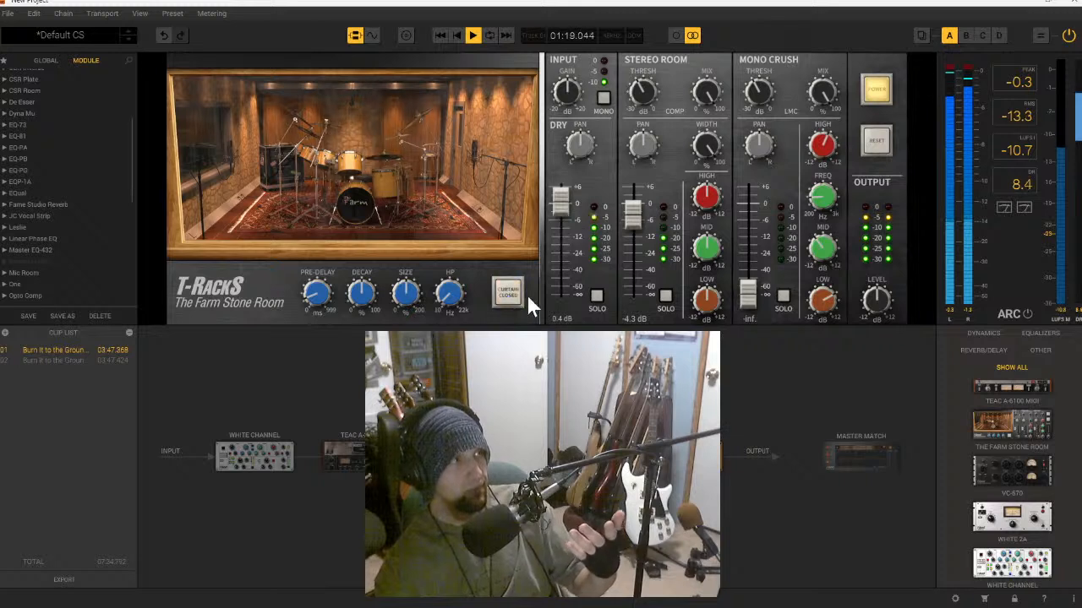
pyautogui.moveTo(644, 219); pyautogui.dragTo(680, 267)
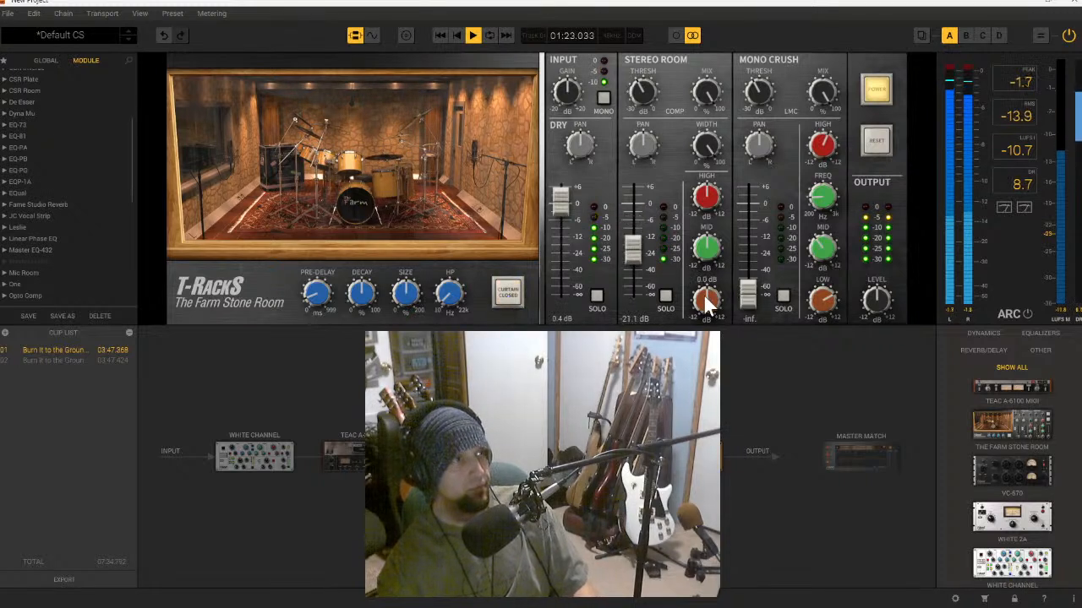
# - Adjust the Stereo Room's EQ bands, trying its level at -7.2 dB and lowering it to -39.0 dB
pyautogui.moveTo(720, 189)
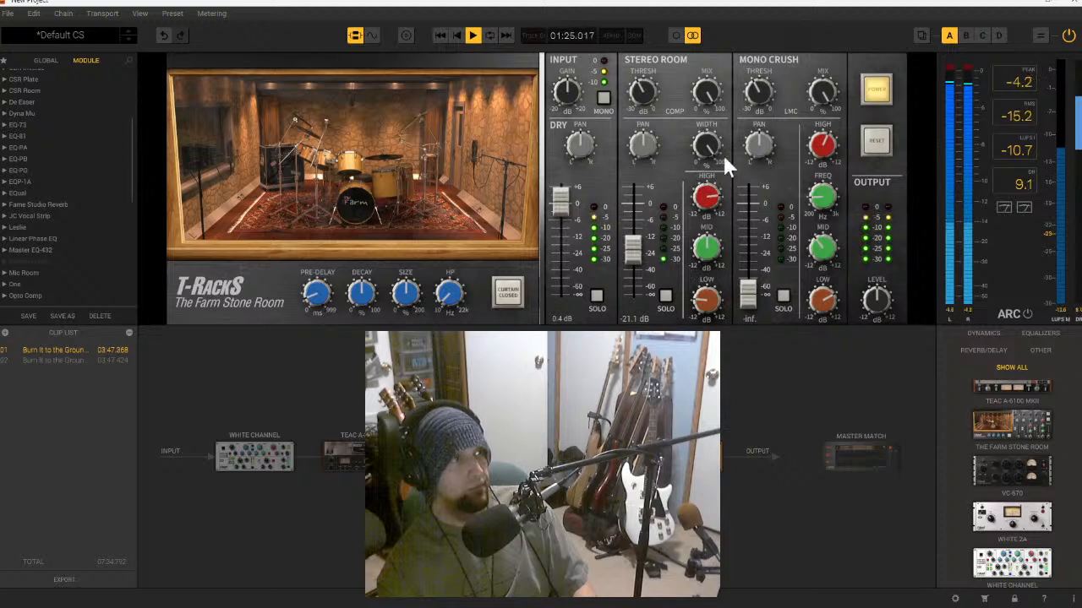
pyautogui.moveTo(631, 252); pyautogui.dragTo(637, 224)
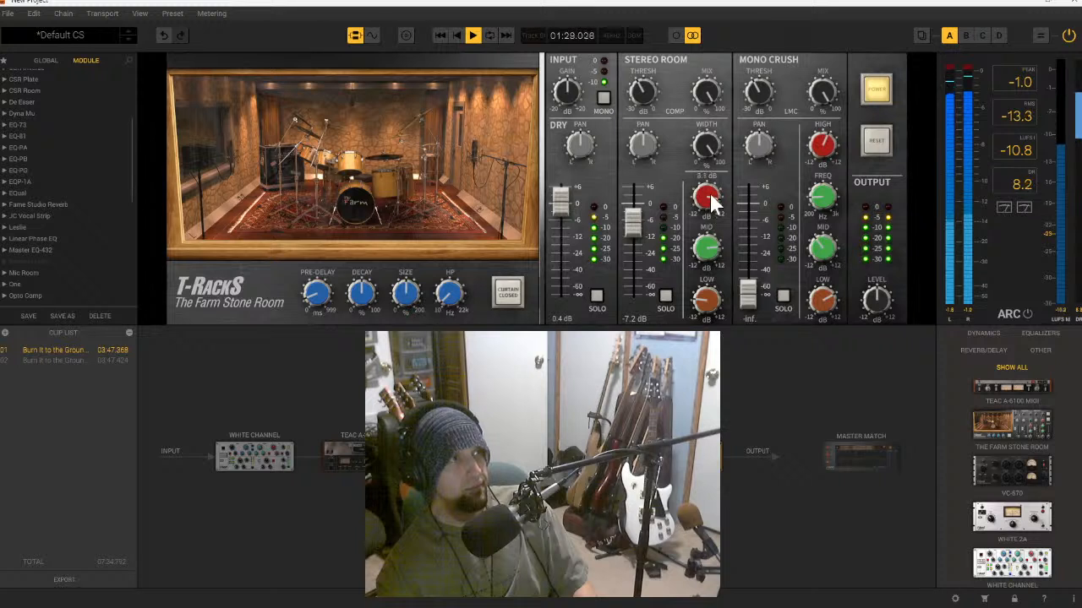
pyautogui.moveTo(642, 224); pyautogui.dragTo(633, 269)
pyautogui.moveTo(708, 288)
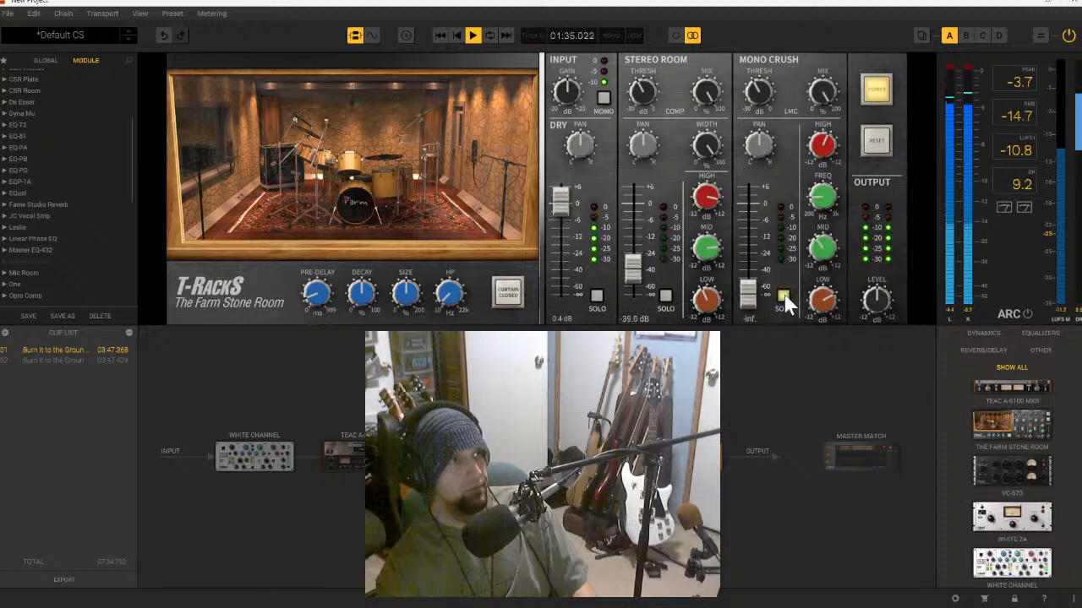
# - Solo Mono Crush at -12.7 dB, switch the solo to Stereo Room and return the Mono Crush level to -inf
pyautogui.click(784, 298)
pyautogui.moveTo(748, 294); pyautogui.dragTo(757, 239)
pyautogui.click(665, 296)
pyautogui.click(783, 295)
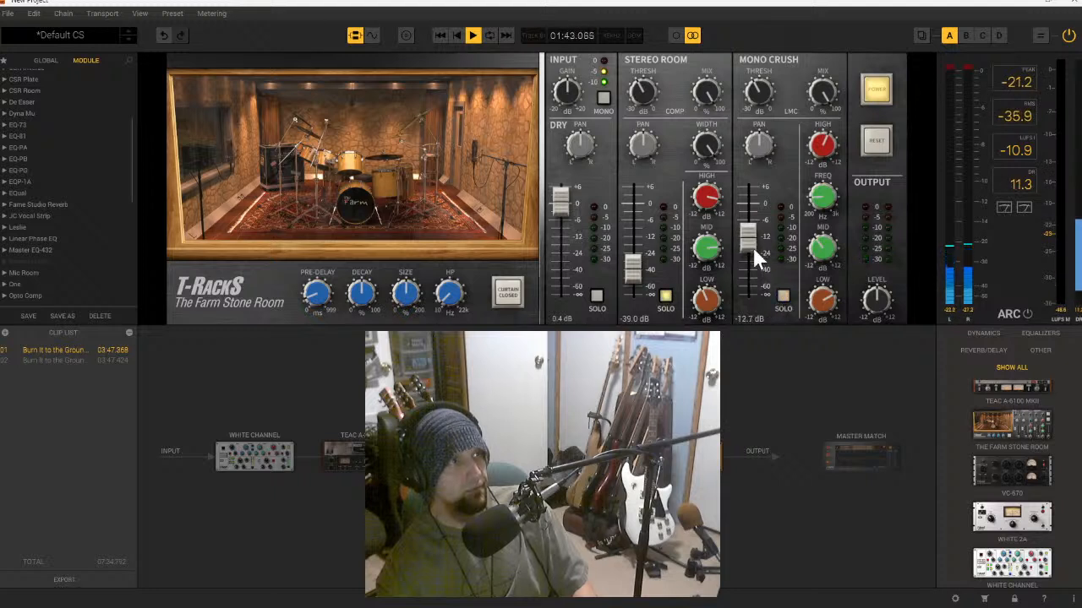
pyautogui.moveTo(752, 241); pyautogui.dragTo(749, 291)
# - Try the soloed Stereo Room at -9.2 dB with its EQ bands reset to flat, and lower its level to -inf
pyautogui.moveTo(637, 276); pyautogui.dragTo(644, 224)
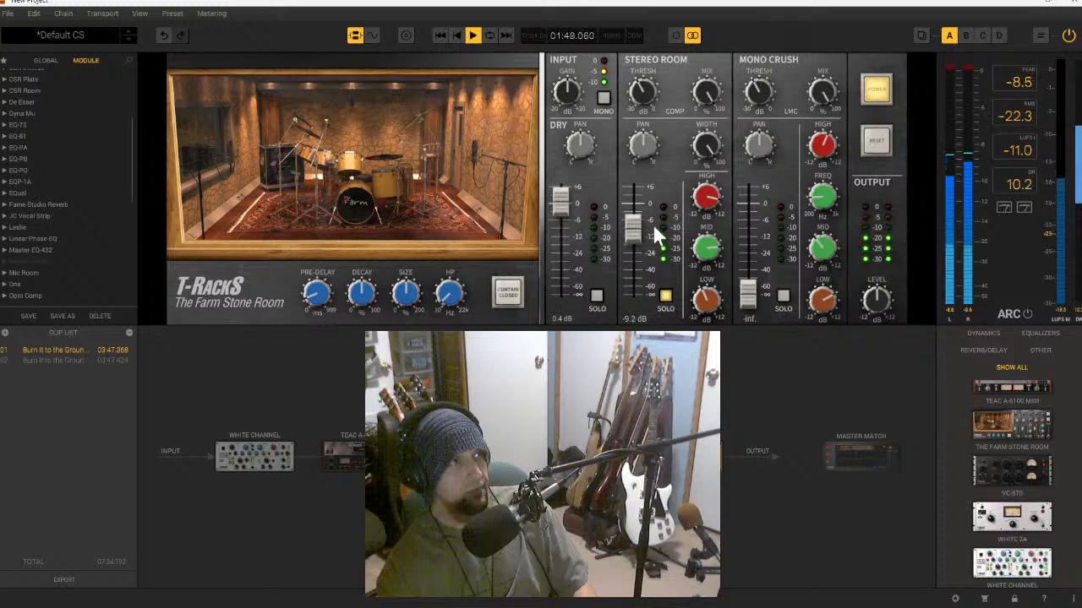
pyautogui.moveTo(708, 201)
pyautogui.moveTo(708, 201); pyautogui.dragTo(707, 293)
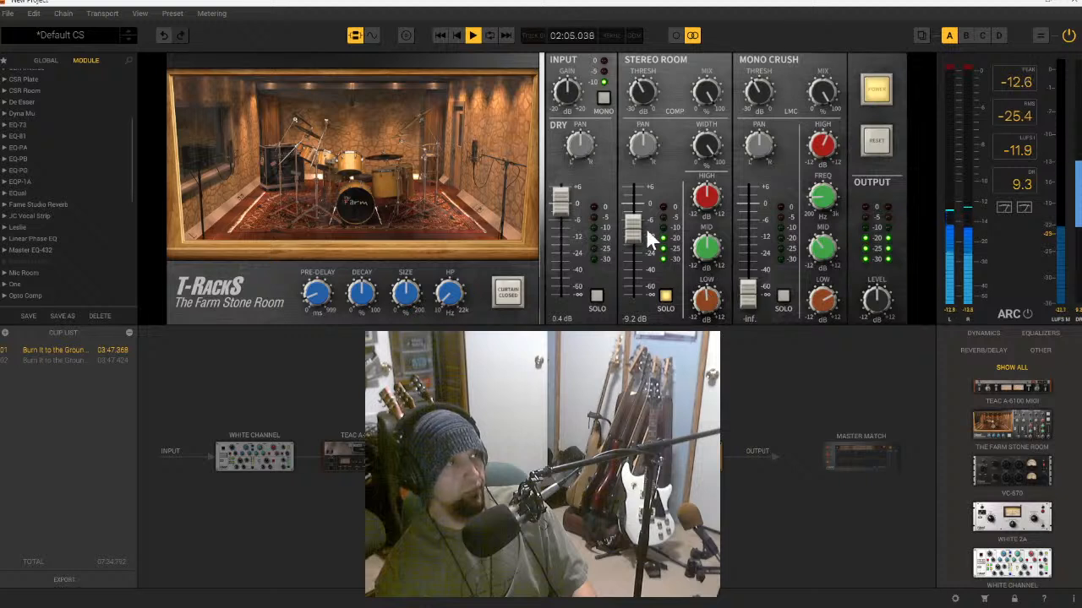
pyautogui.moveTo(635, 225); pyautogui.dragTo(644, 310)
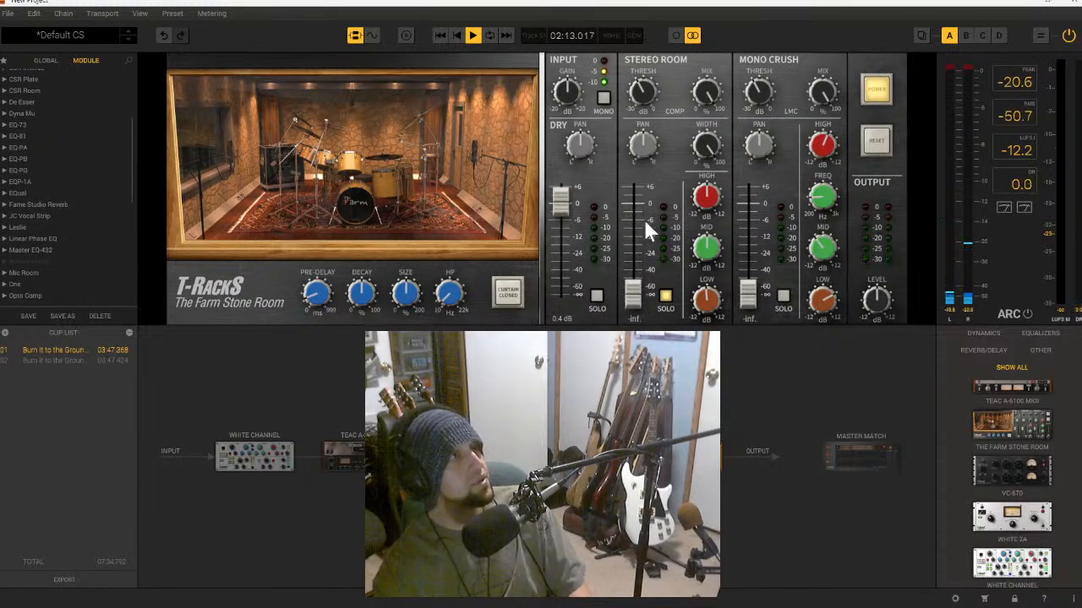
# - Restart the song from the beginning and remove The Farm Stone Room from the processing chain
pyautogui.click(472, 35)
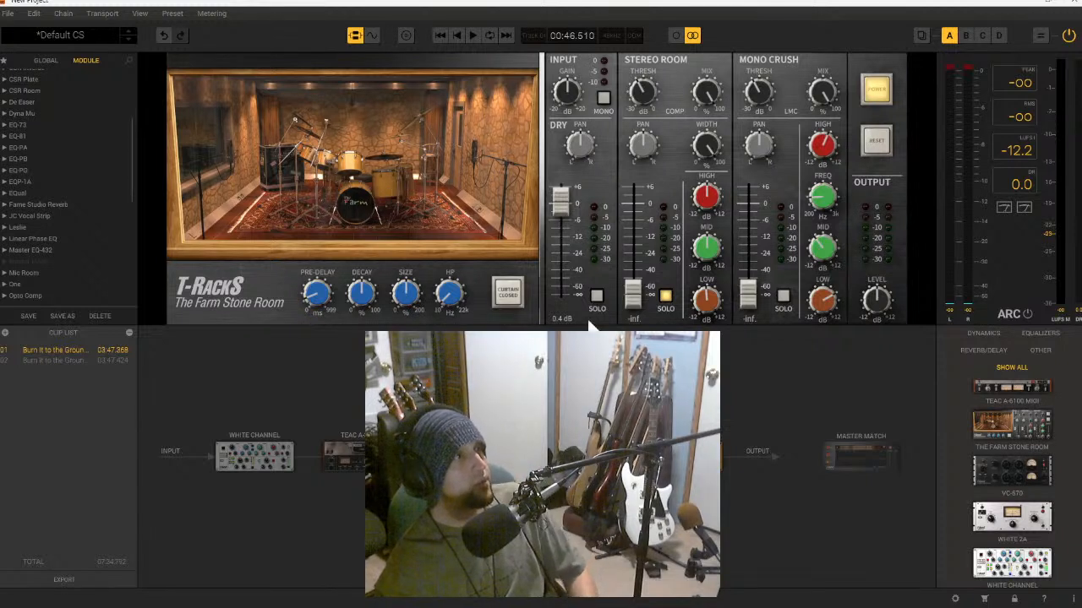
pyautogui.click(474, 35)
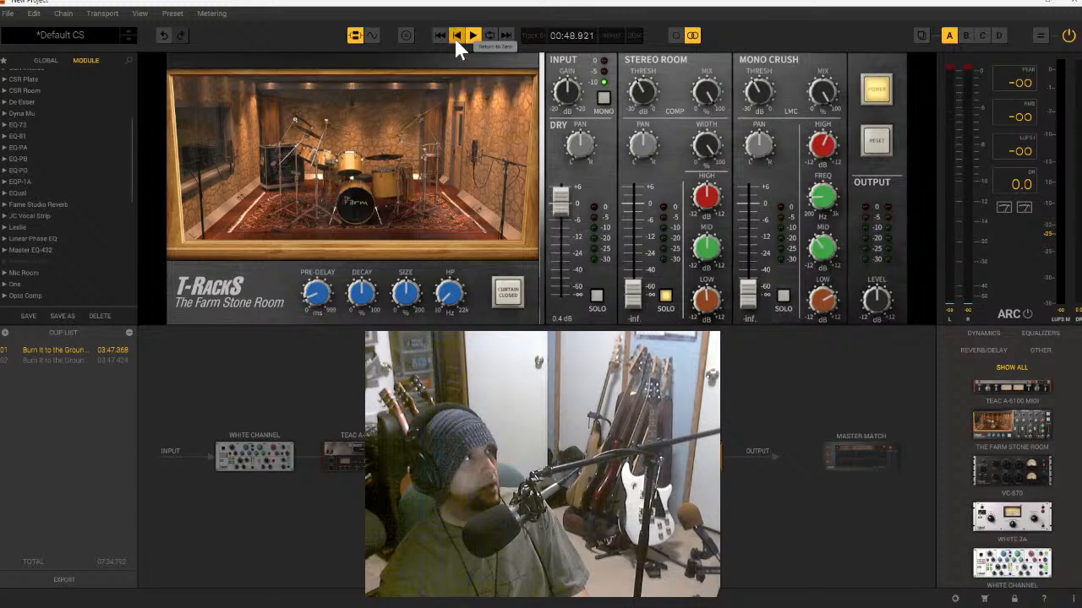
pyautogui.click(457, 35)
pyautogui.click(473, 35)
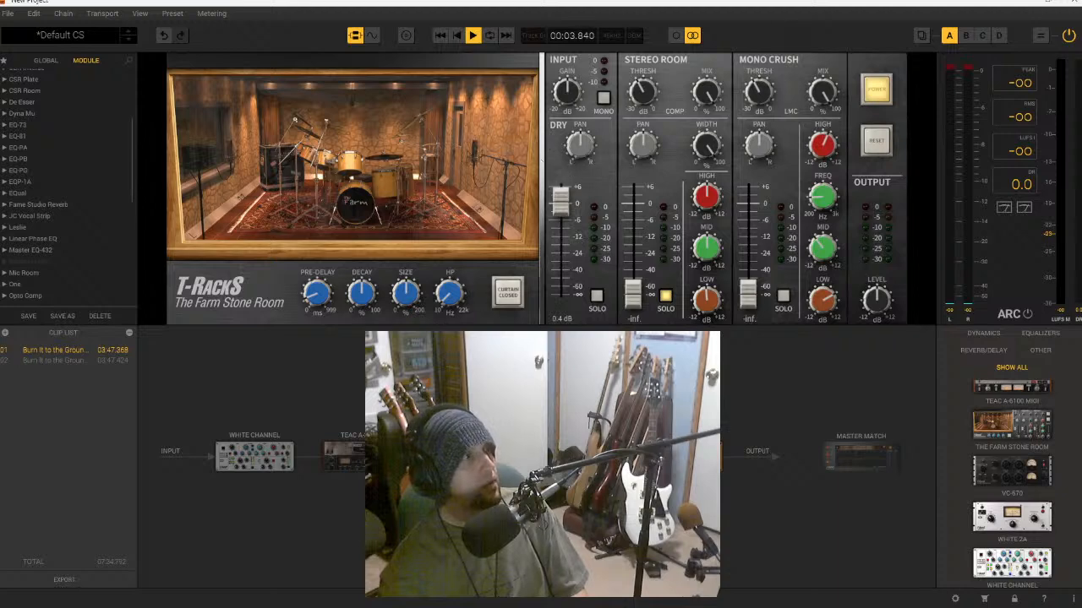
pyautogui.press('Delete')
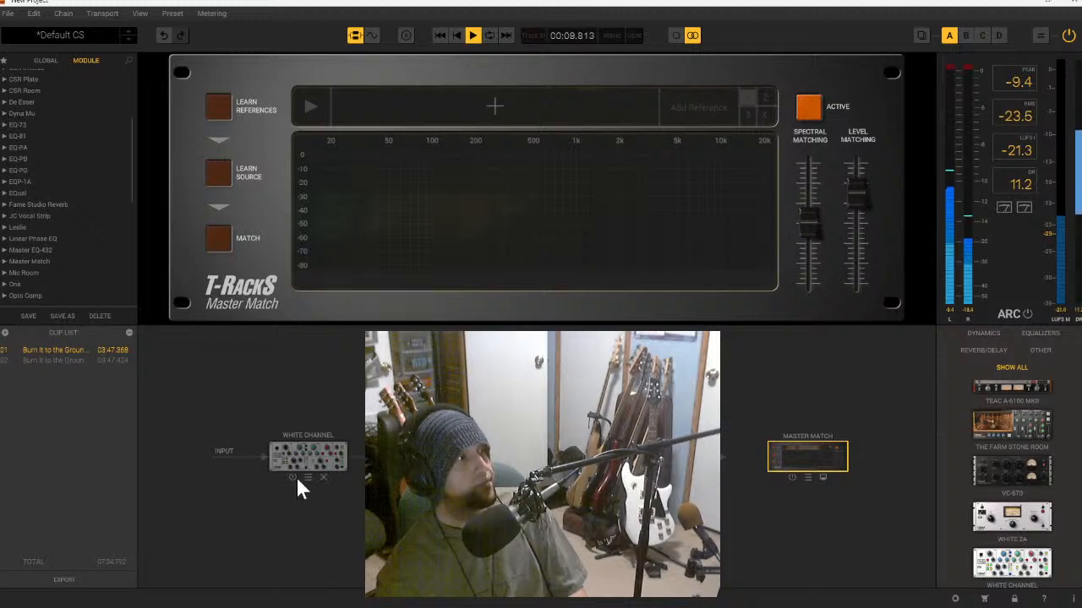
# - Listen to the song without the reverb module, stop playback and reselect the first clip
pyautogui.moveTo(293, 478)
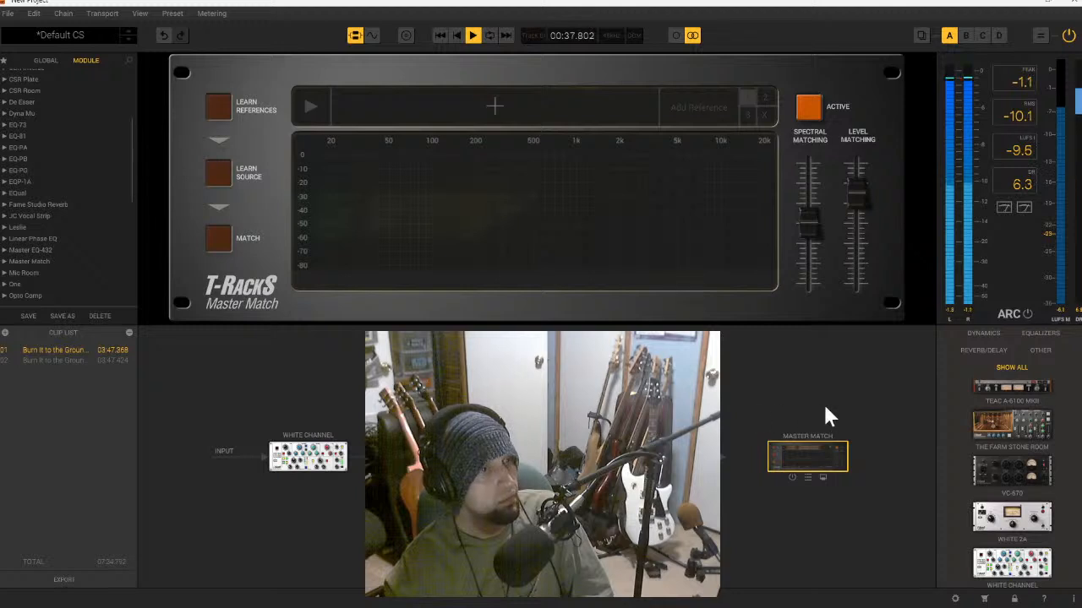
pyautogui.click(472, 35)
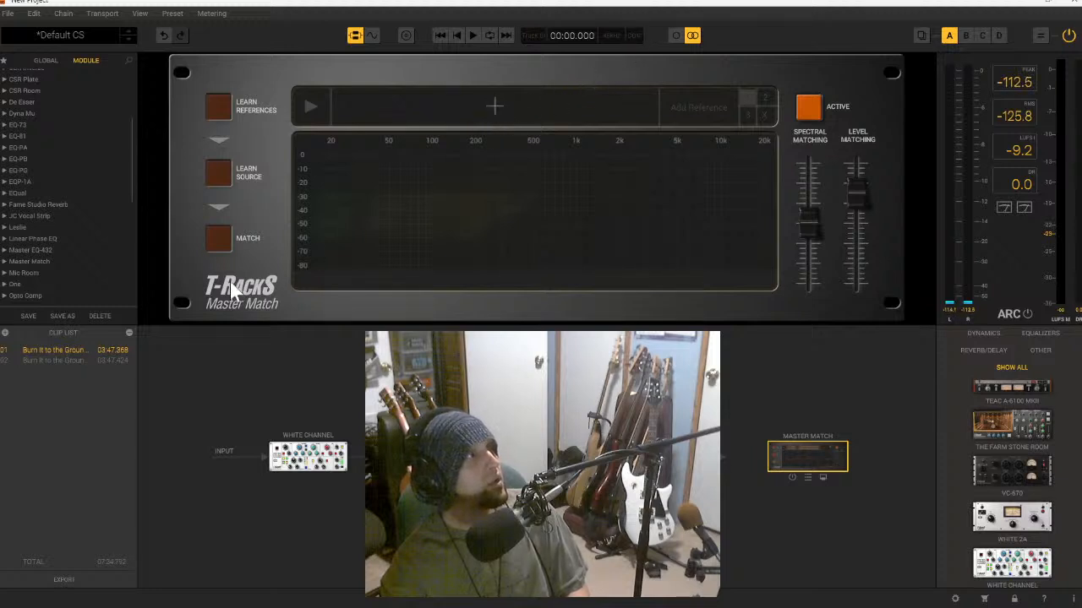
pyautogui.click(67, 360)
pyautogui.click(84, 350)
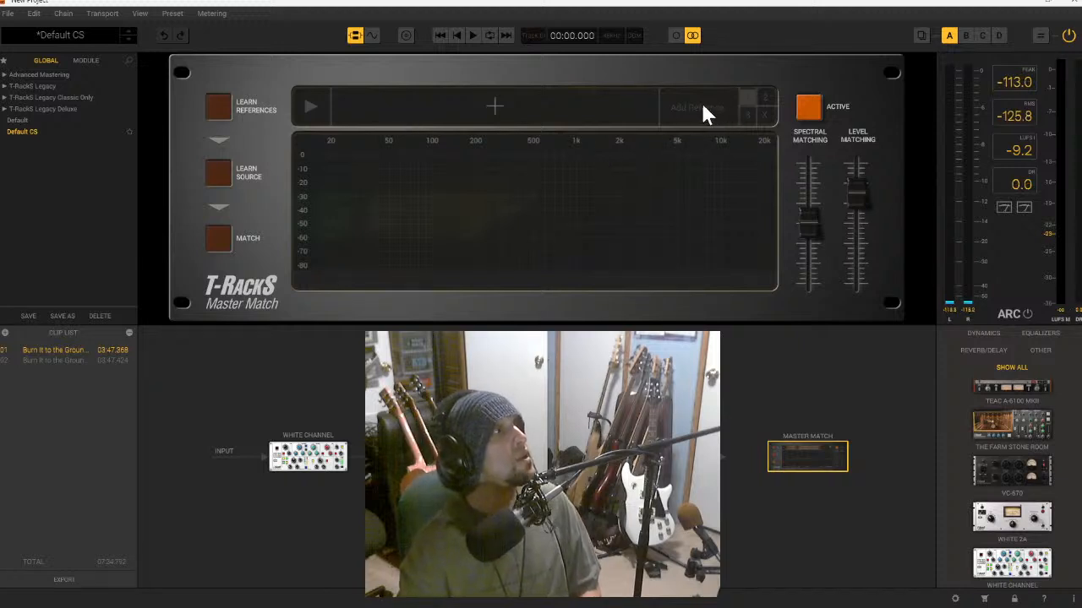
# - Activate Master Match with 01 Down.wav as its first reference and learn the reference's spectrum
pyautogui.click(808, 108)
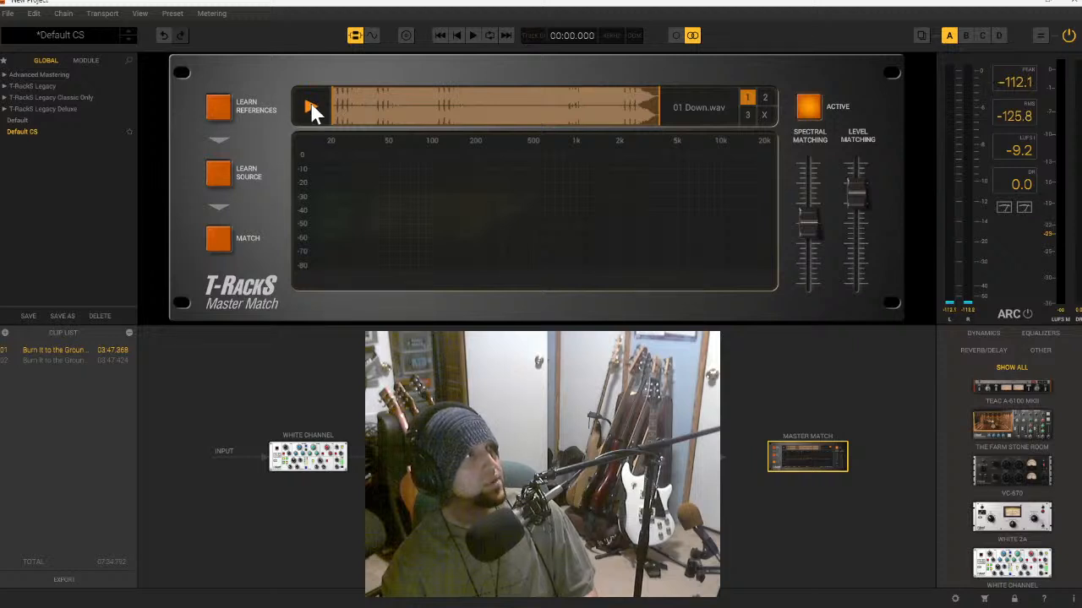
pyautogui.click(228, 115)
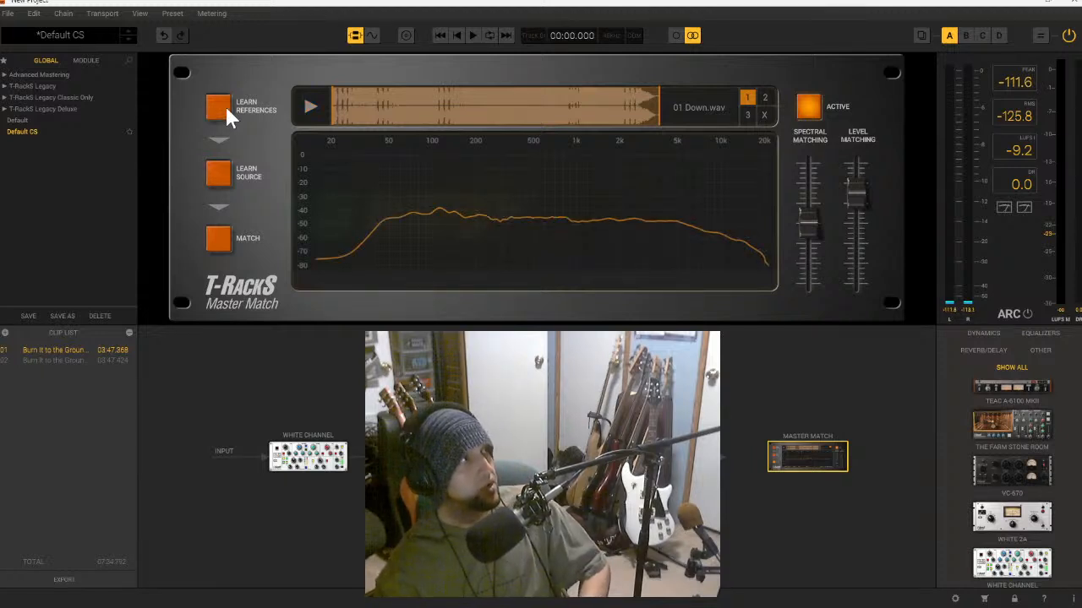
# - Learn the source spectrum from song playback with White Channel bypassed, and match it to the reference
pyautogui.click(218, 176)
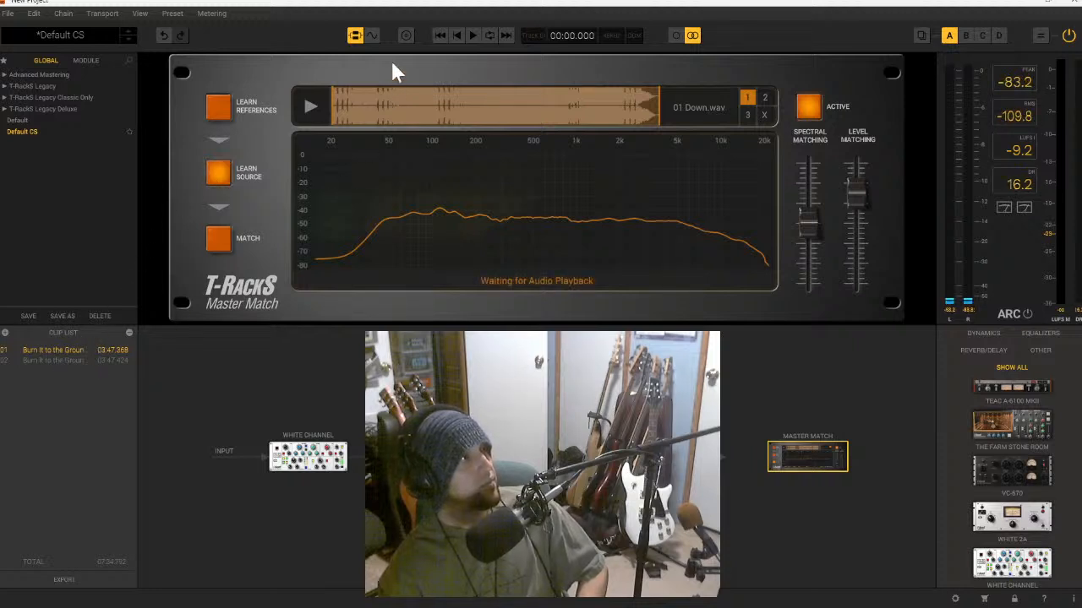
pyautogui.click(472, 36)
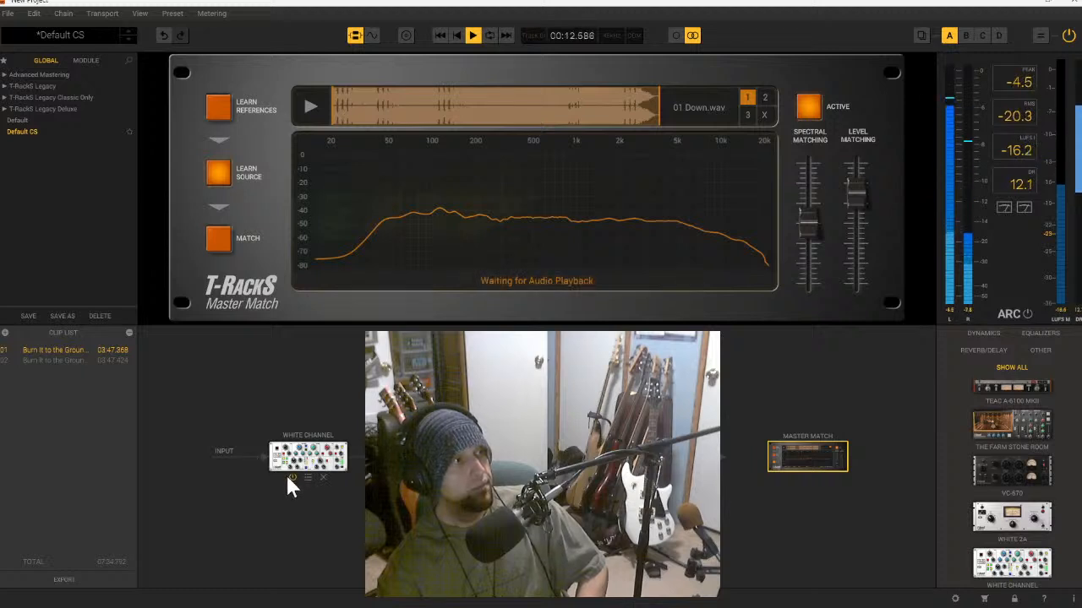
pyautogui.click(291, 476)
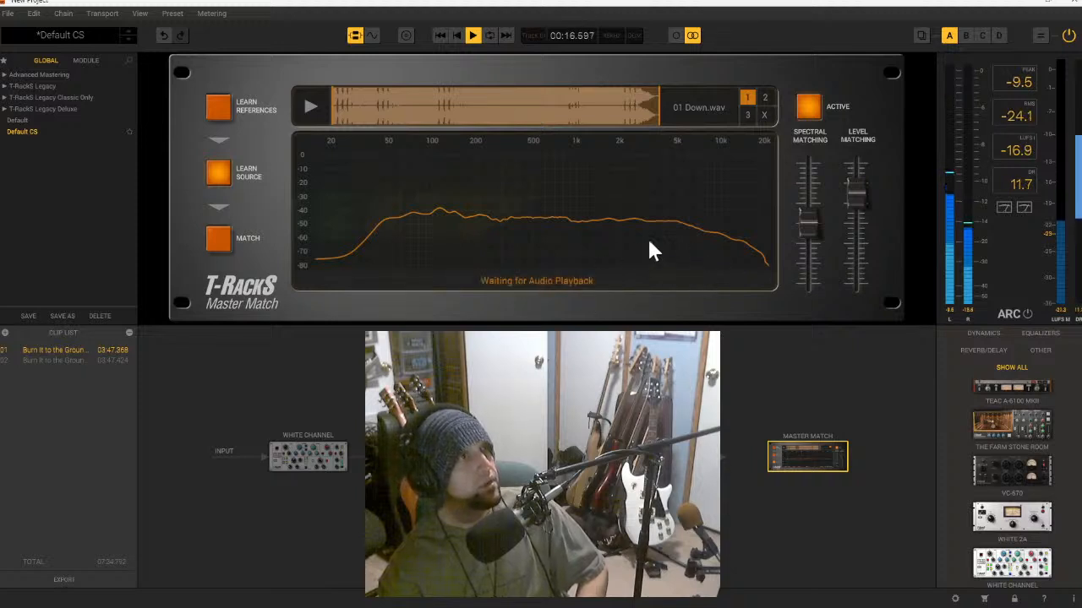
pyautogui.click(226, 177)
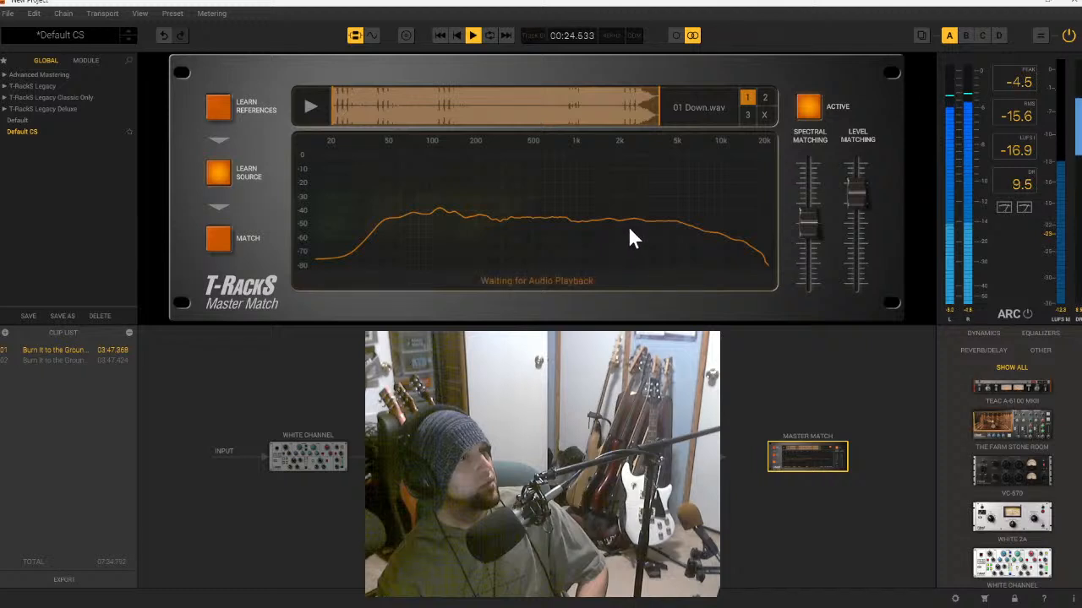
pyautogui.click(821, 471)
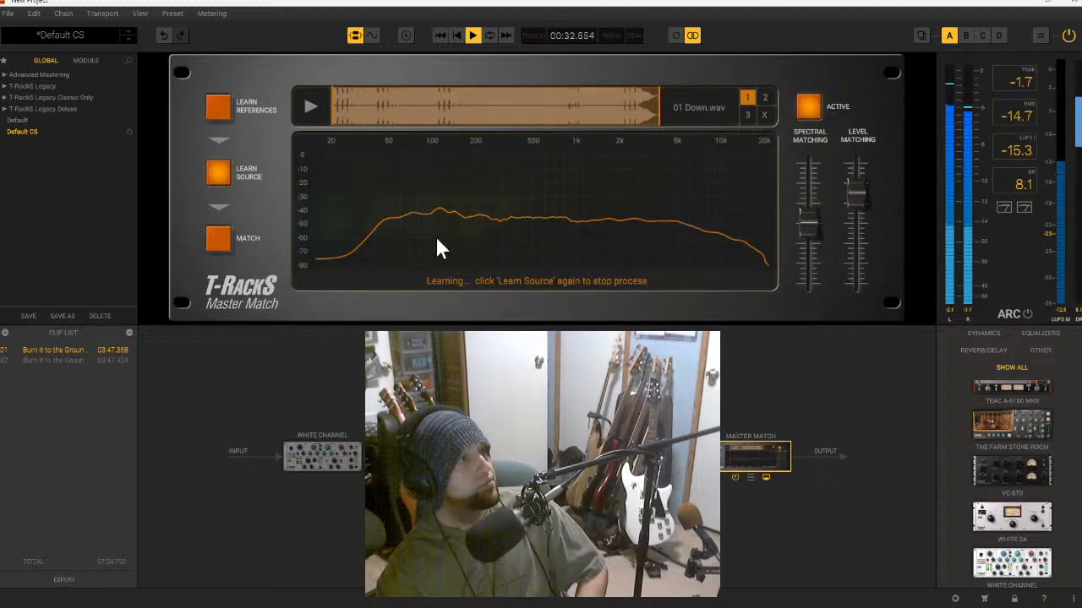
pyautogui.click(223, 173)
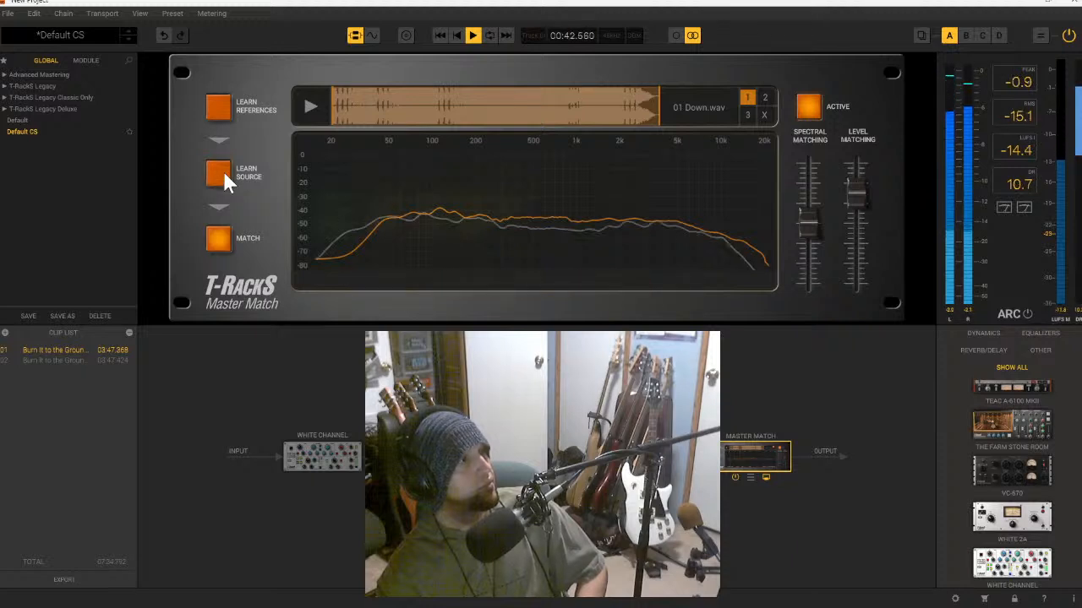
pyautogui.click(220, 236)
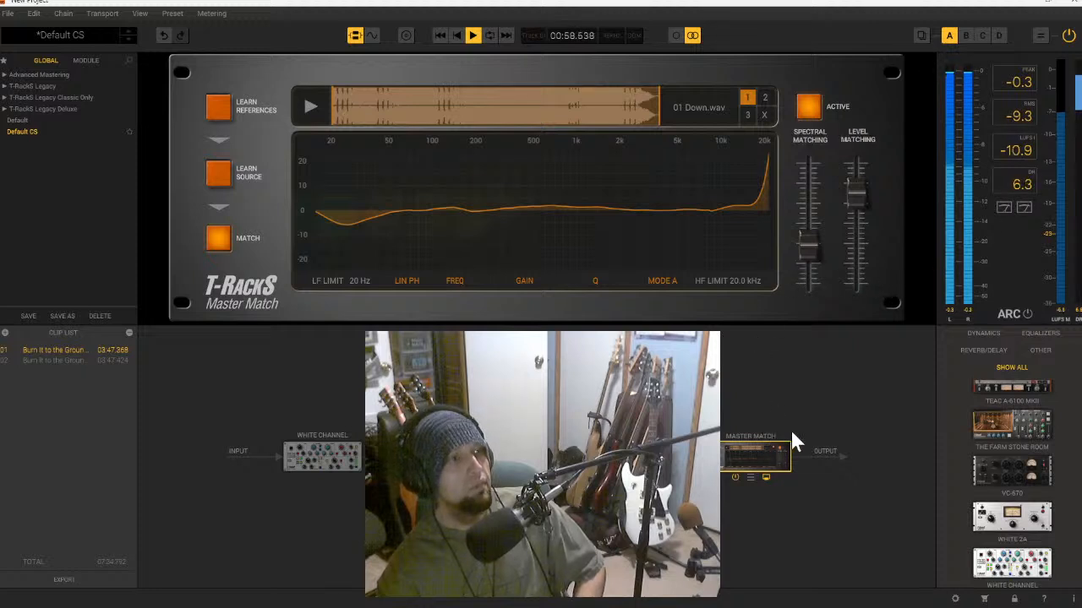
# - Bypass Master Match and process the playing song through White Channel and Saturator X, with Saturator X's gain at 3.7 dB
pyautogui.click(734, 477)
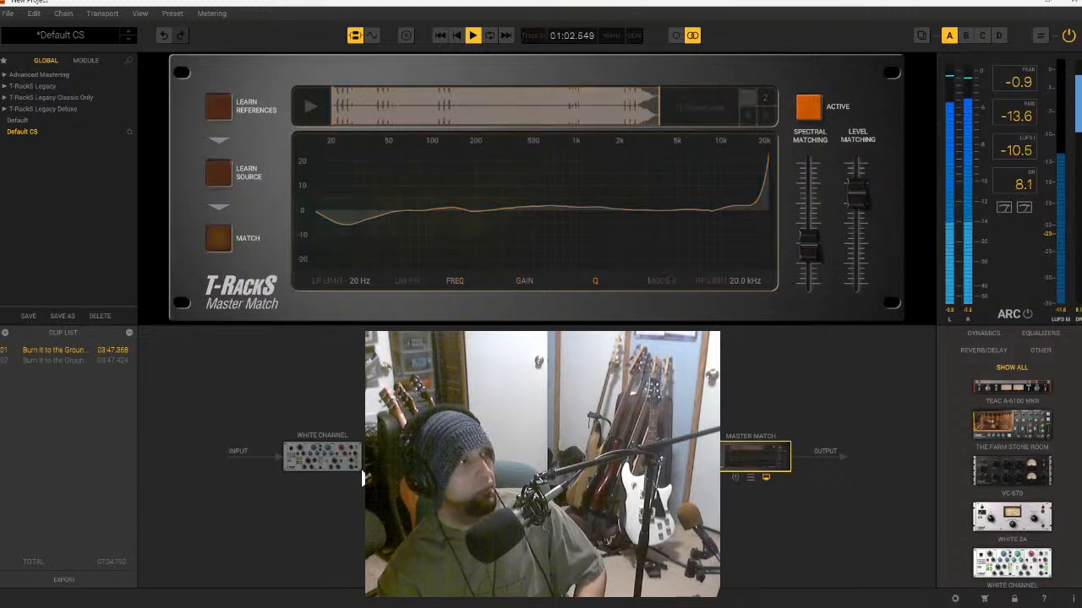
pyautogui.click(307, 479)
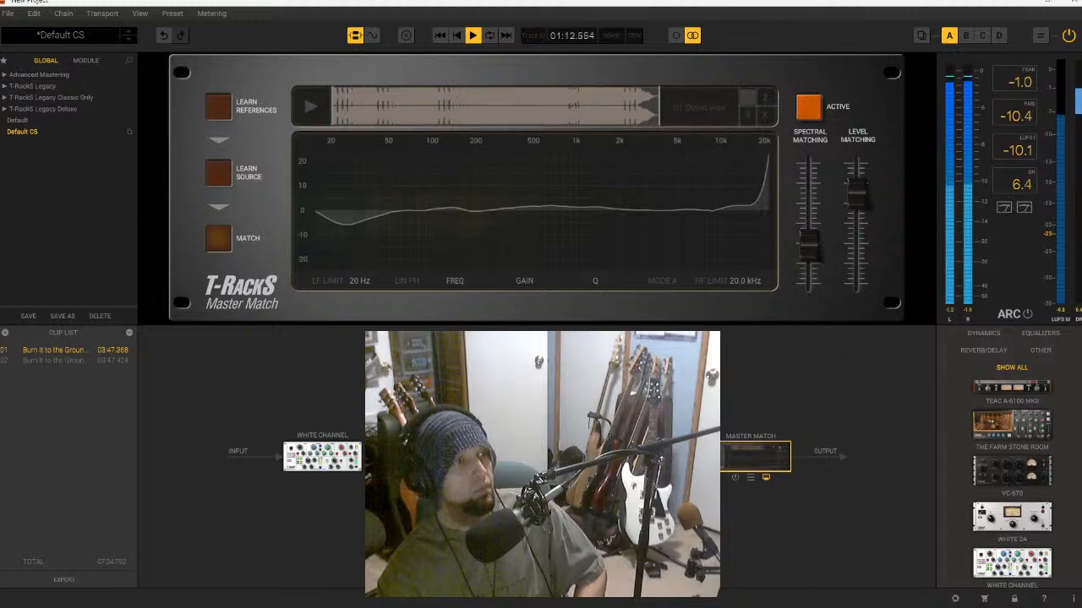
pyautogui.click(644, 456)
pyautogui.moveTo(350, 129); pyautogui.dragTo(330, 116)
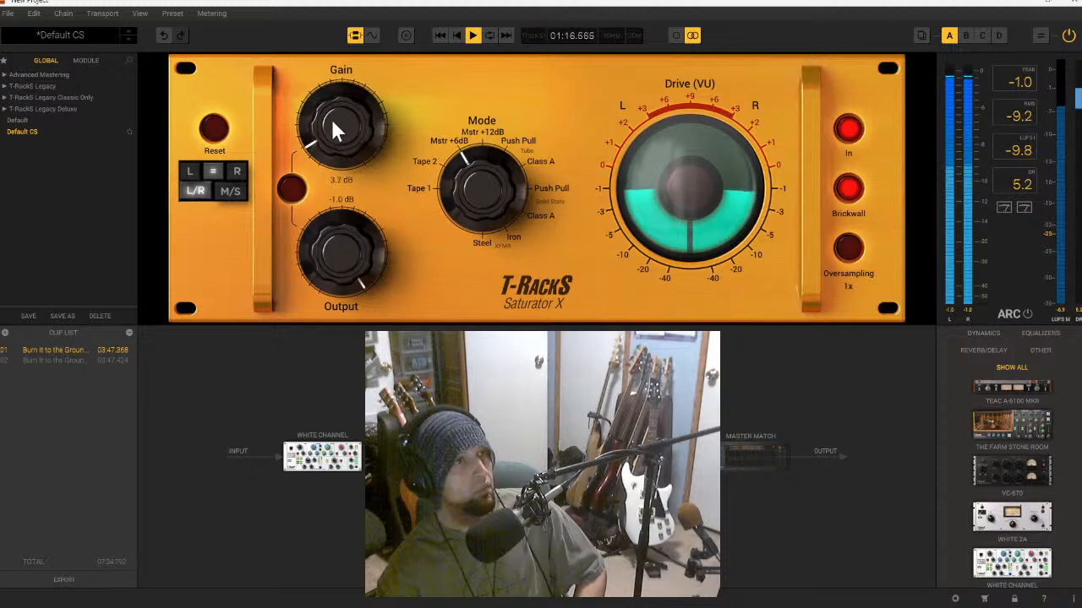
pyautogui.scroll(5, 332, 121)
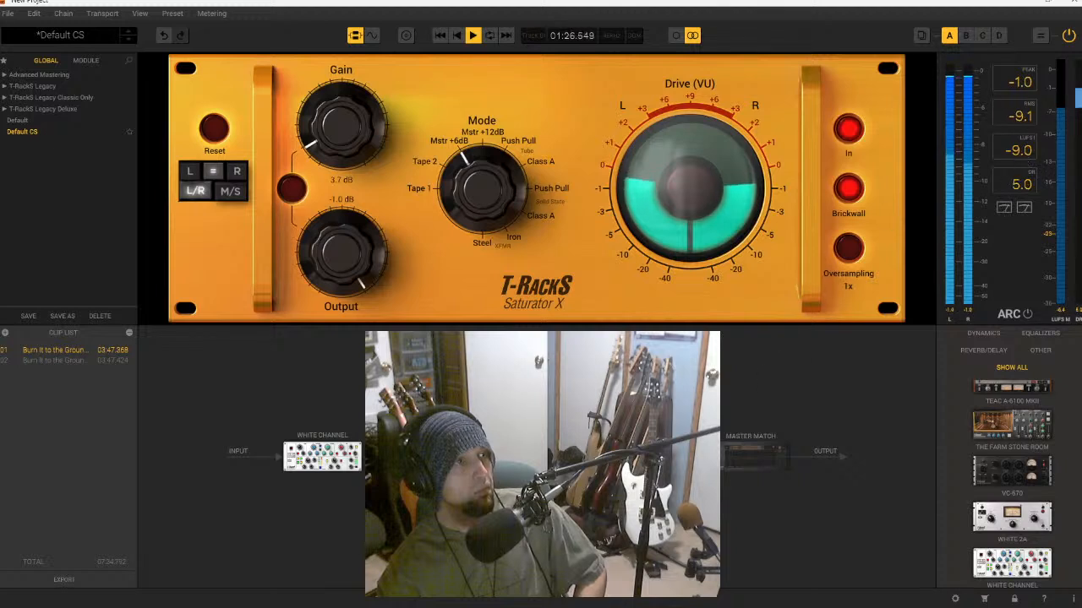
# - Bypass Saturator X and White Channel, re-enable Master Match, and compare the song with and without its matching
pyautogui.click(848, 128)
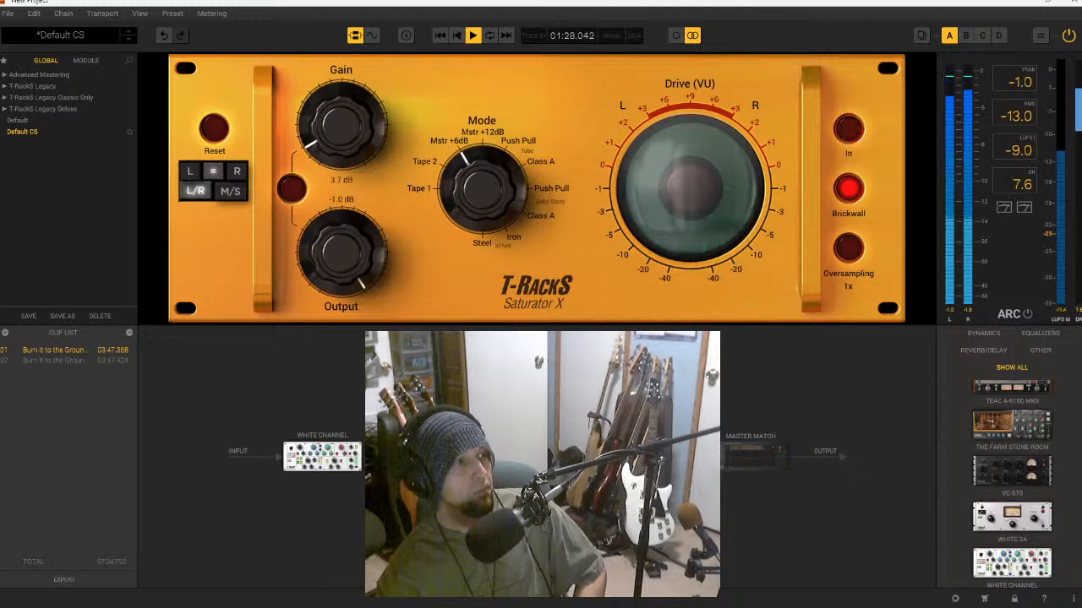
pyautogui.click(298, 469)
pyautogui.moveTo(729, 476)
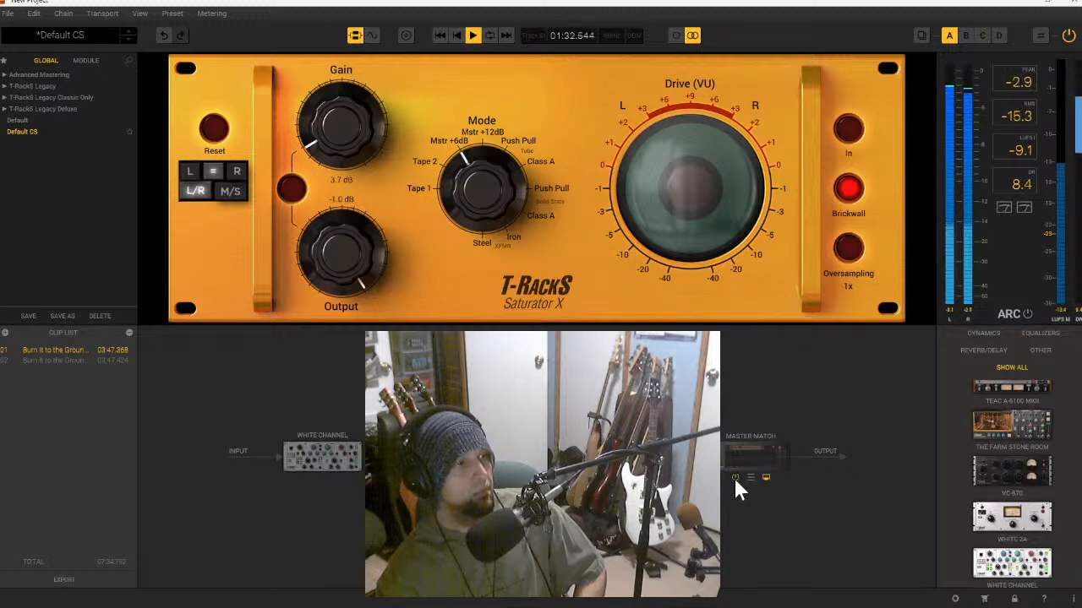
pyautogui.click(746, 450)
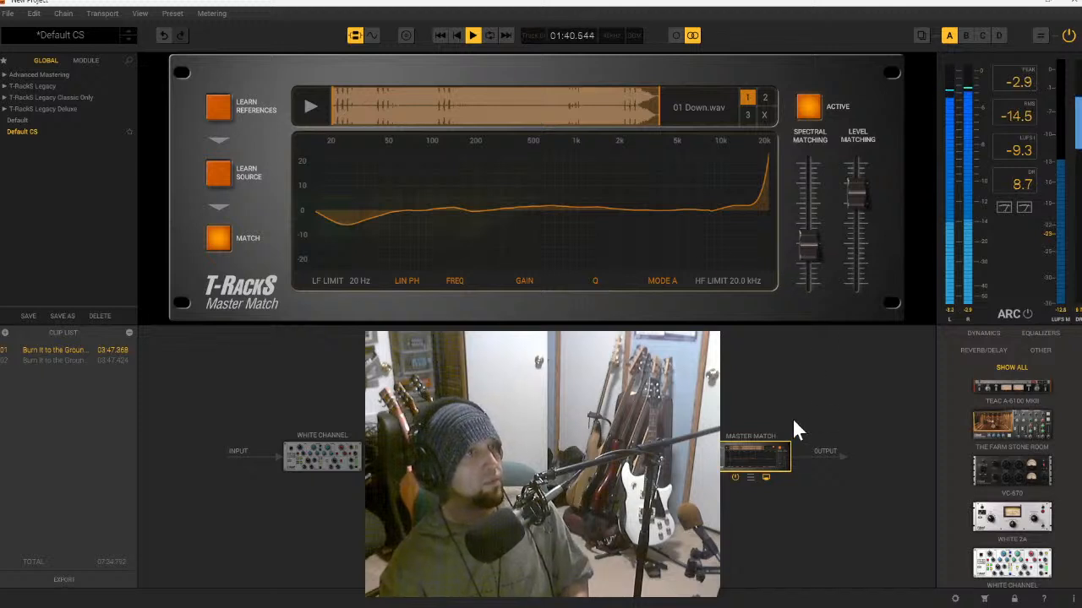
pyautogui.click(734, 477)
pyautogui.click(734, 477)
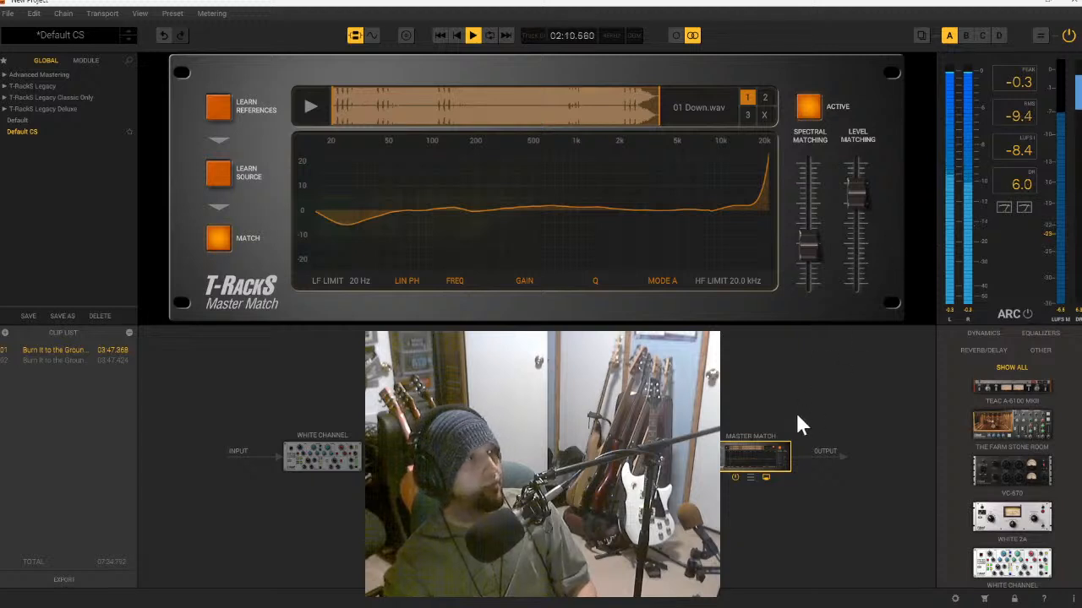
# - Stop the song, audition the 01 Down.wav reference in Master Match, and play the song again from the beginning
pyautogui.click(473, 38)
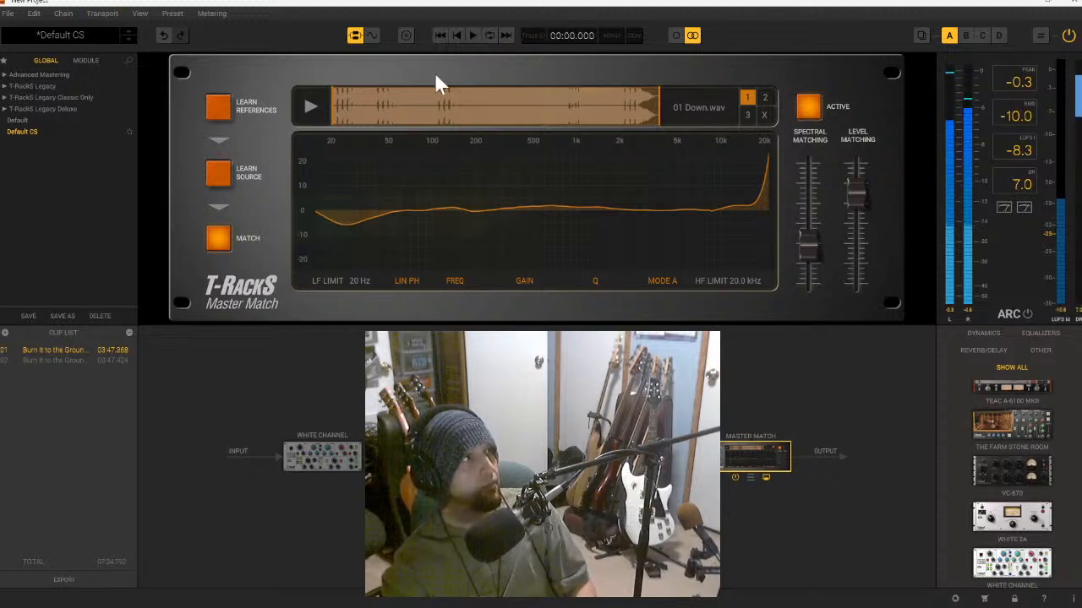
pyautogui.click(310, 110)
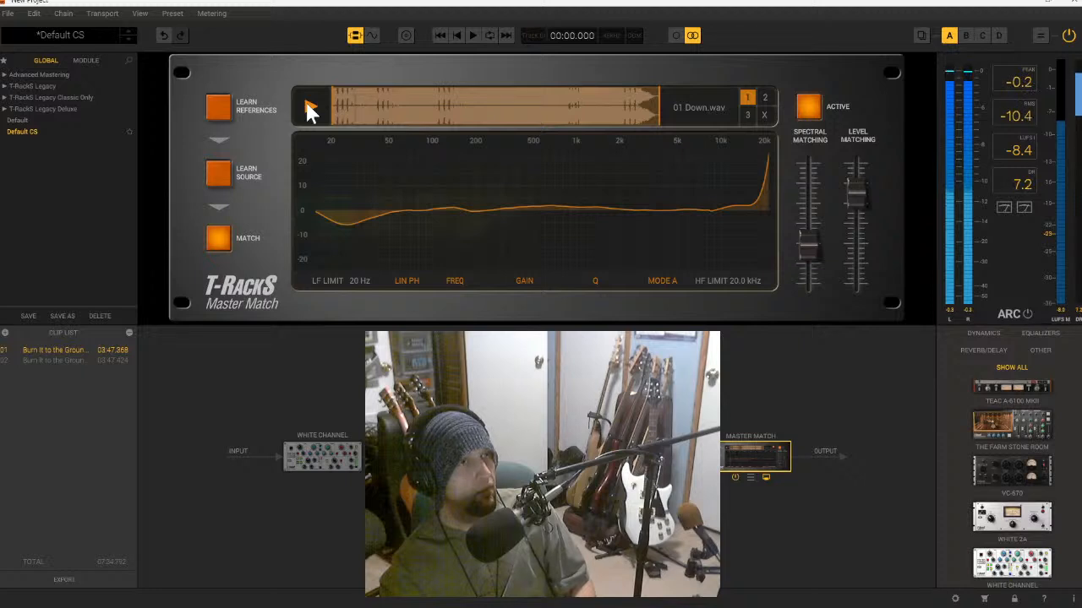
pyautogui.click(470, 34)
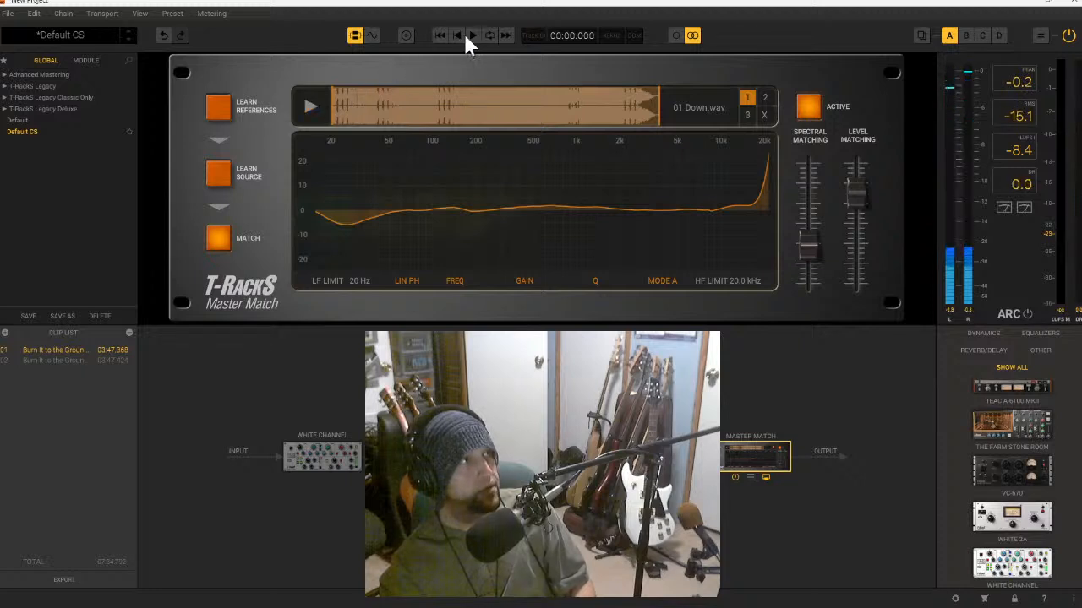
pyautogui.click(476, 34)
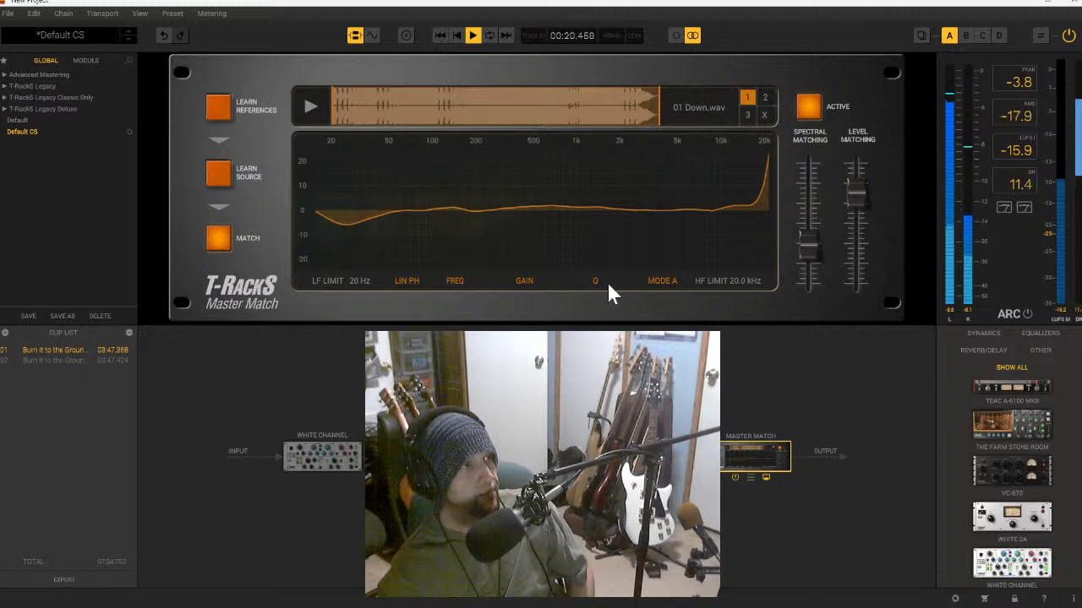
# - Check Master Match's Mode A setting and compare the playing song with the module bypassed and active
pyautogui.click(661, 282)
pyautogui.click(665, 283)
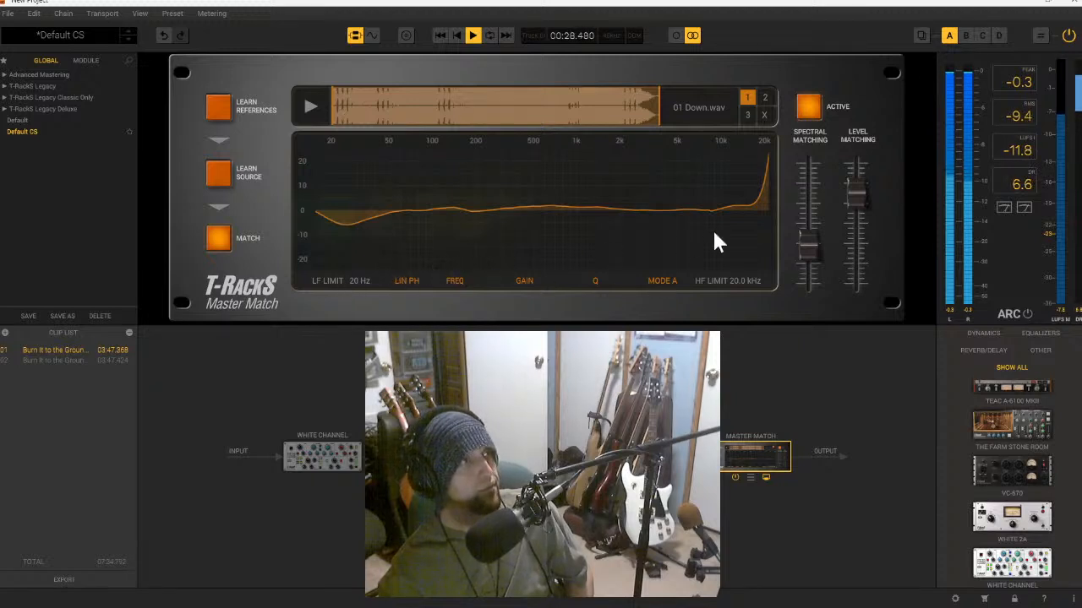
pyautogui.click(811, 106)
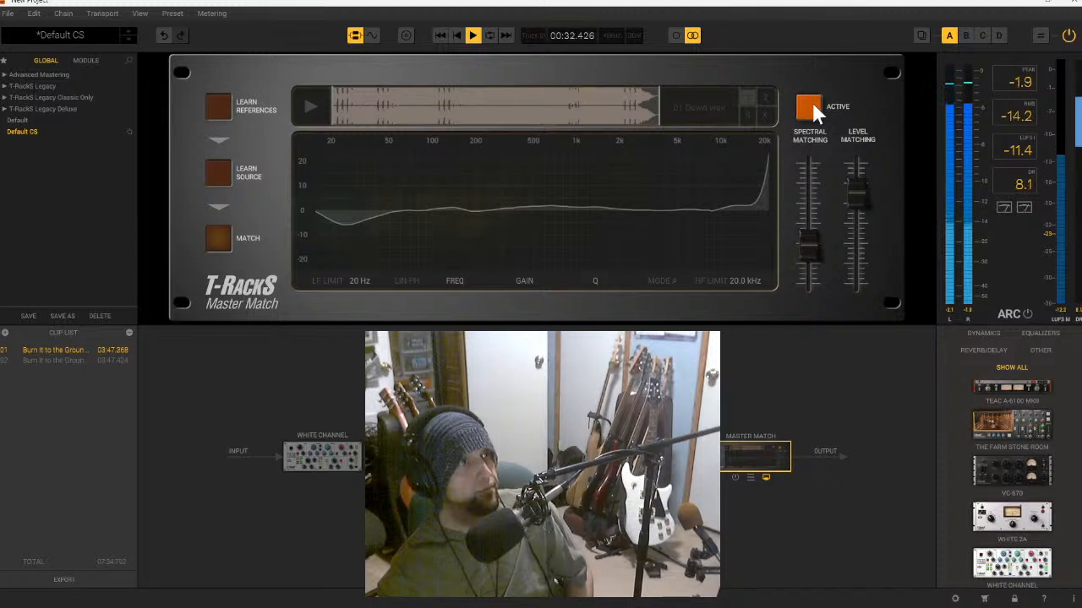
pyautogui.click(812, 105)
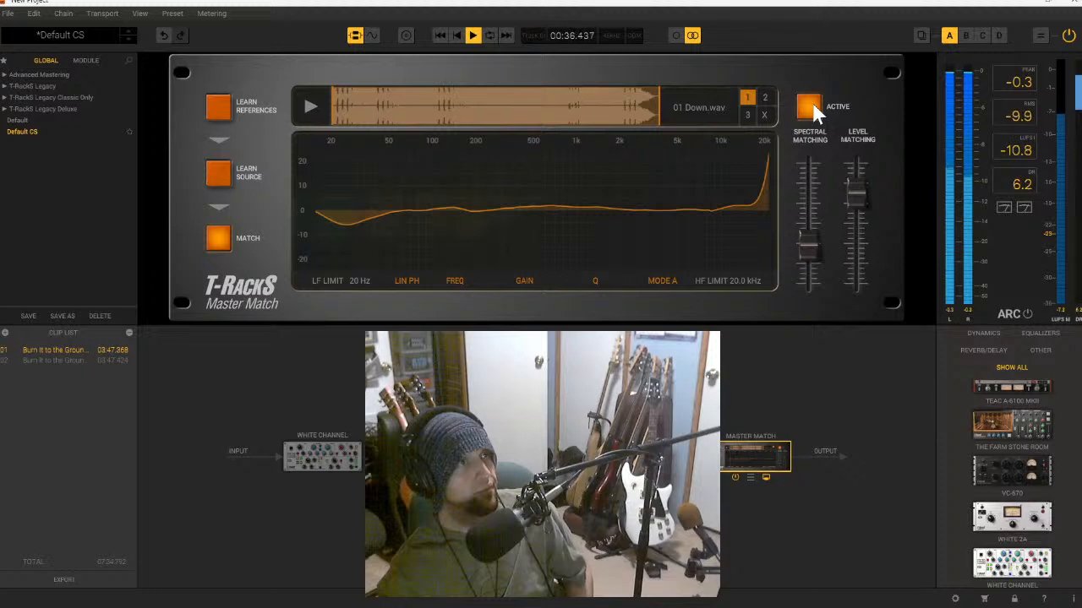
# - Compare White Channel alone against Master Match alone during playback, finishing on Master Match, and stop the song
pyautogui.click(810, 103)
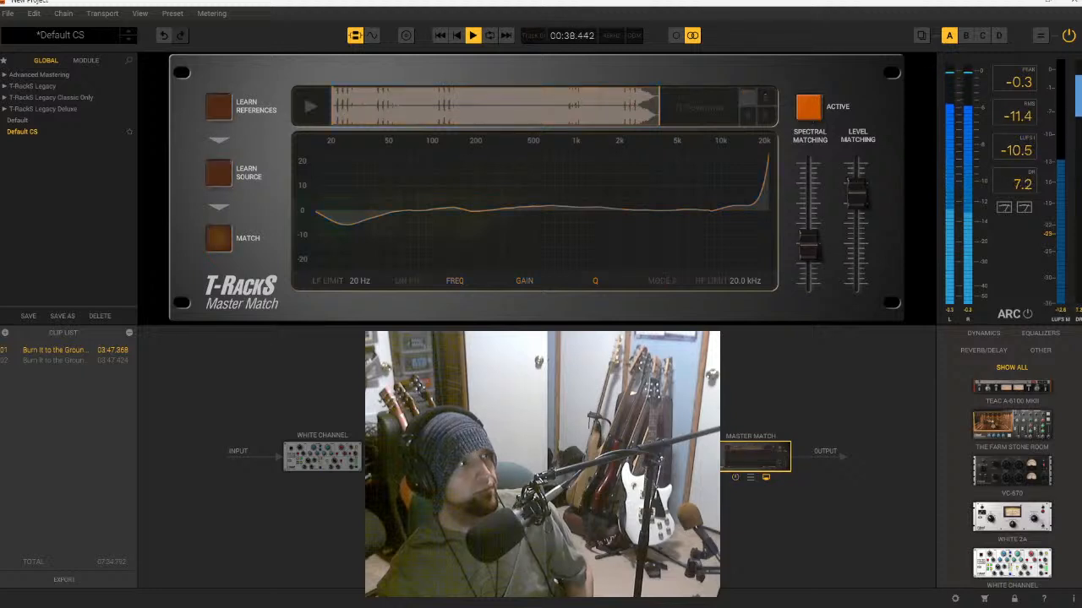
pyautogui.click(305, 477)
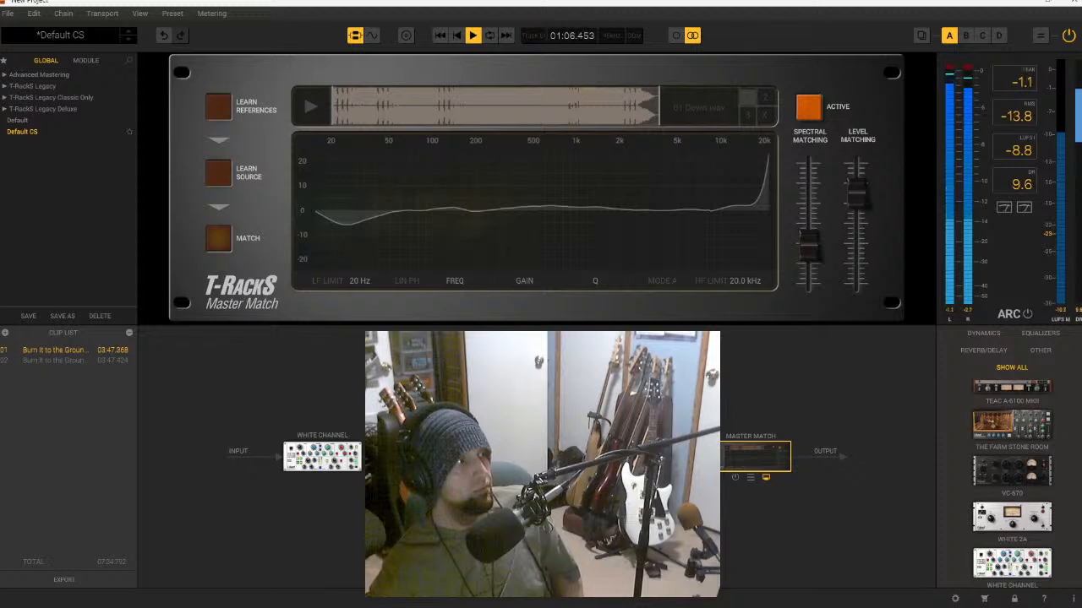
pyautogui.click(735, 476)
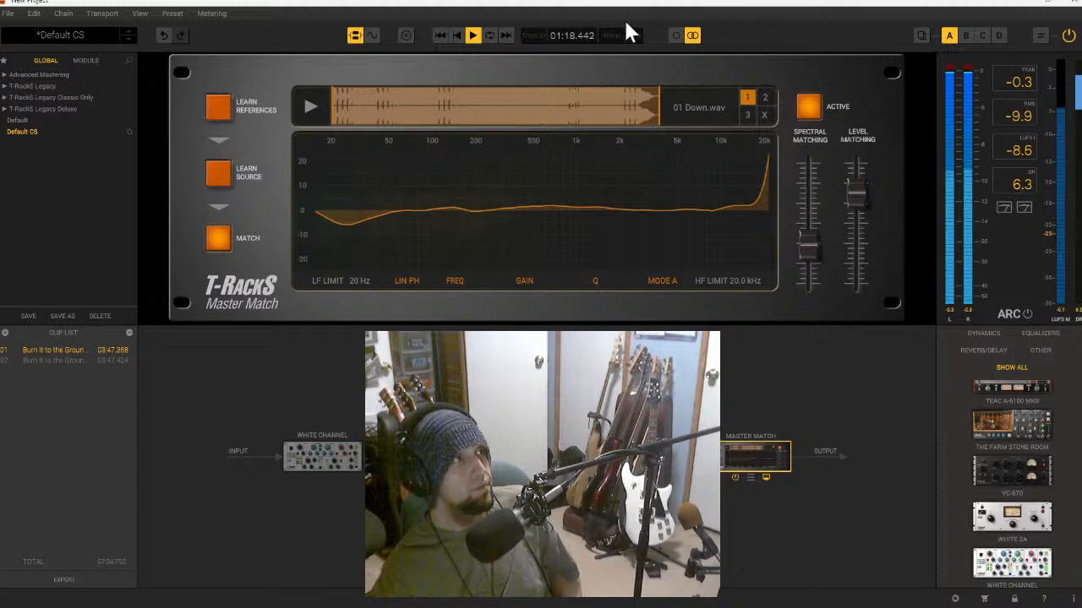
pyautogui.click(473, 37)
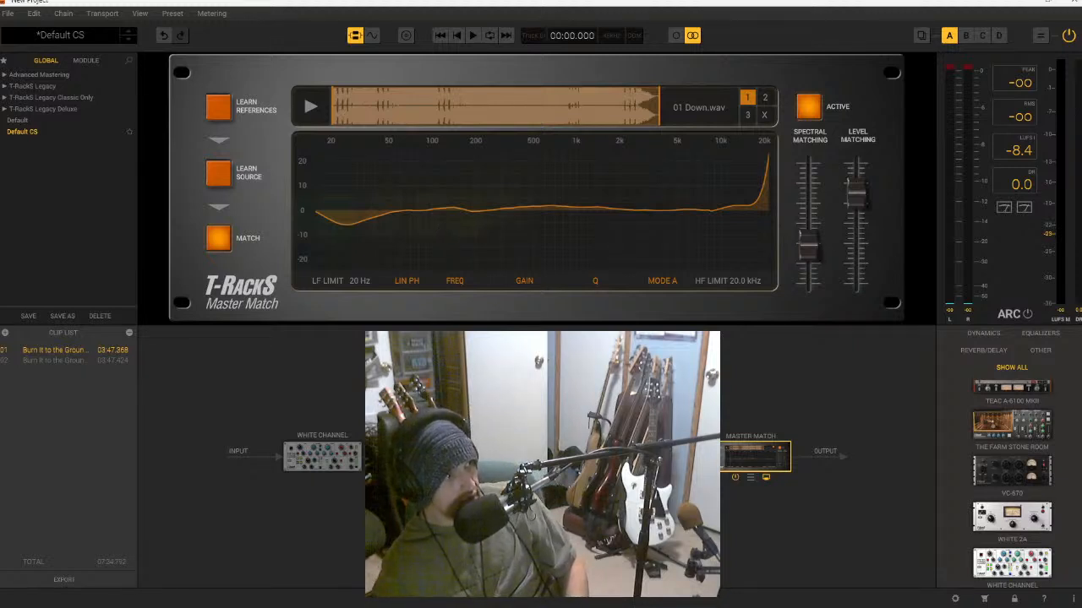
# - Add Tape Machine 24 to the processing chain ahead of Saturator X and check its tape speed
pyautogui.click(665, 456)
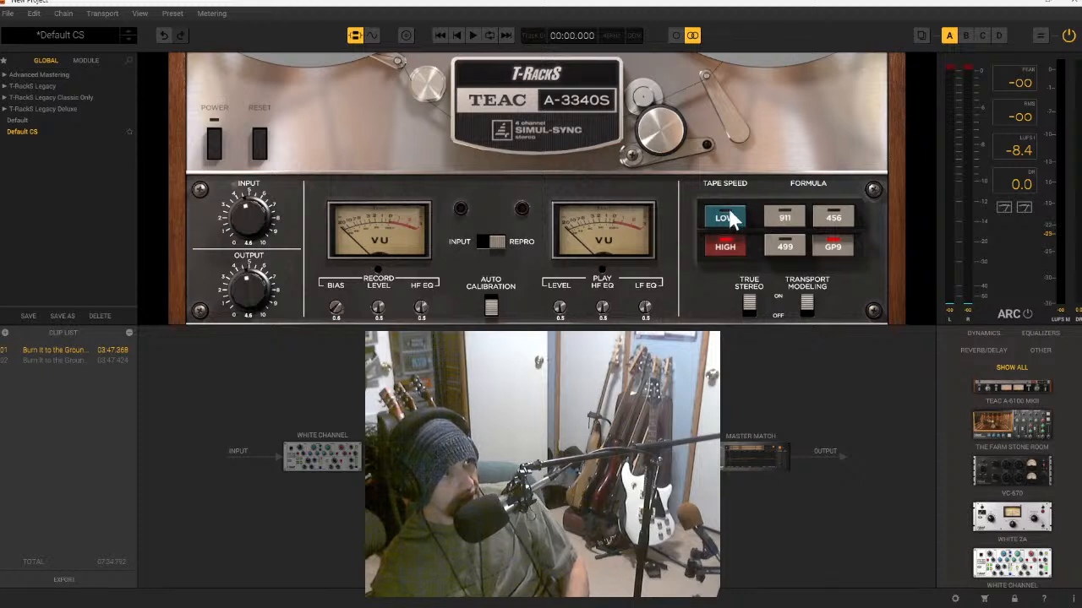
pyautogui.scroll(3, 988, 438)
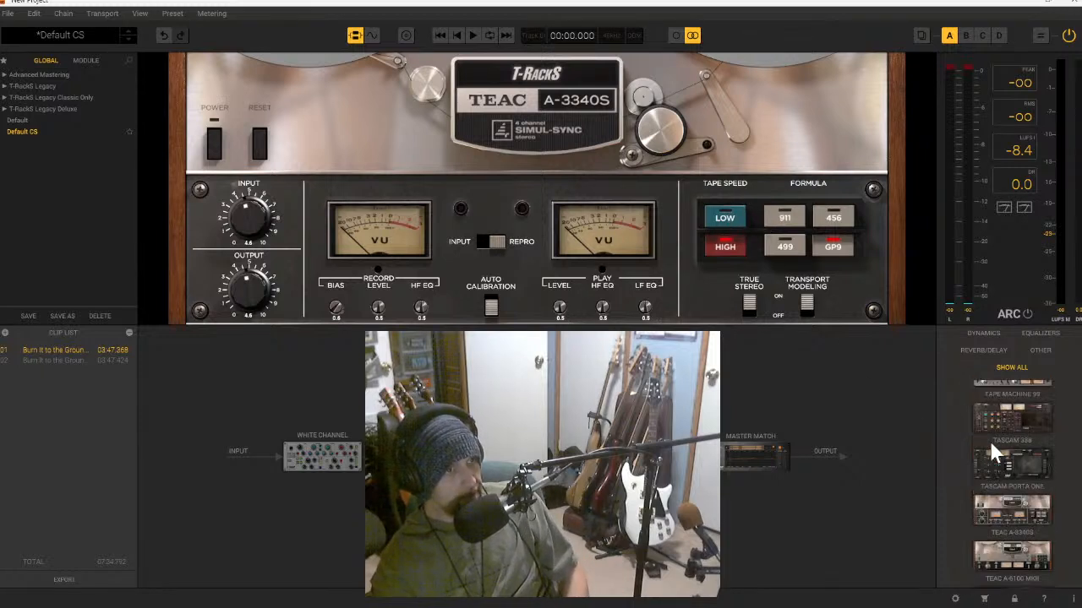
pyautogui.scroll(2, 1016, 404)
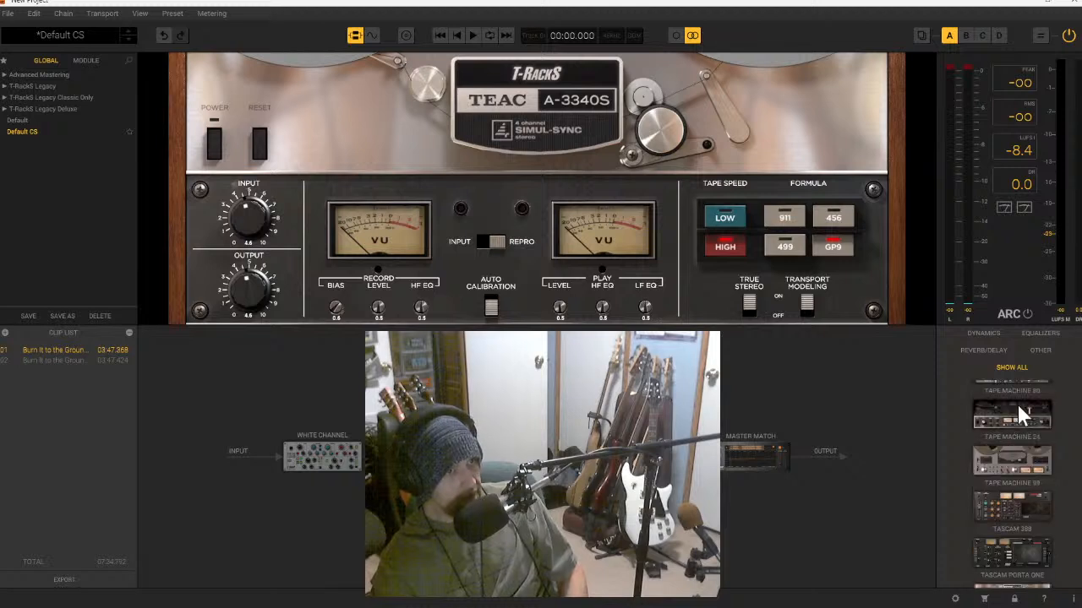
pyautogui.moveTo(1026, 409); pyautogui.dragTo(701, 457)
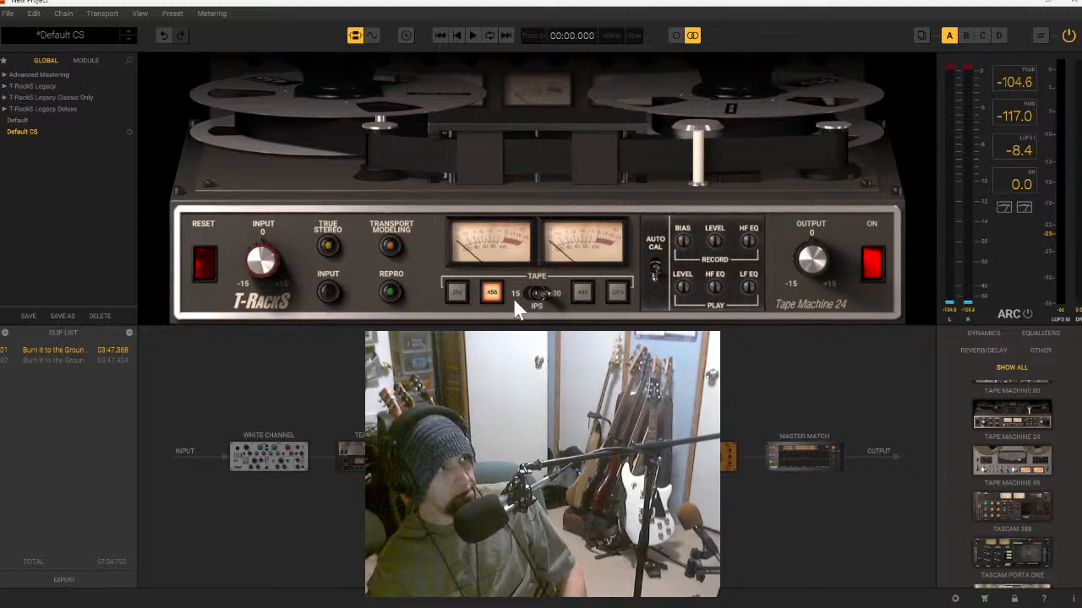
pyautogui.click(536, 294)
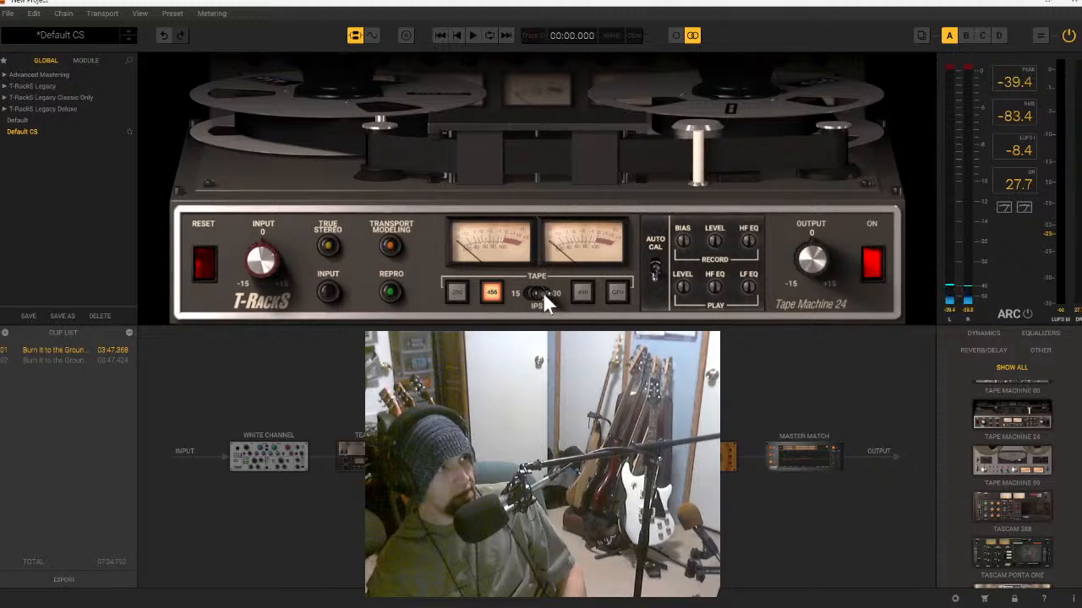
# - Review the Precision Comp/Lim and TEAC A-3340S settings, and remove the TEAC A-3340S from the processing chain
pyautogui.click(589, 456)
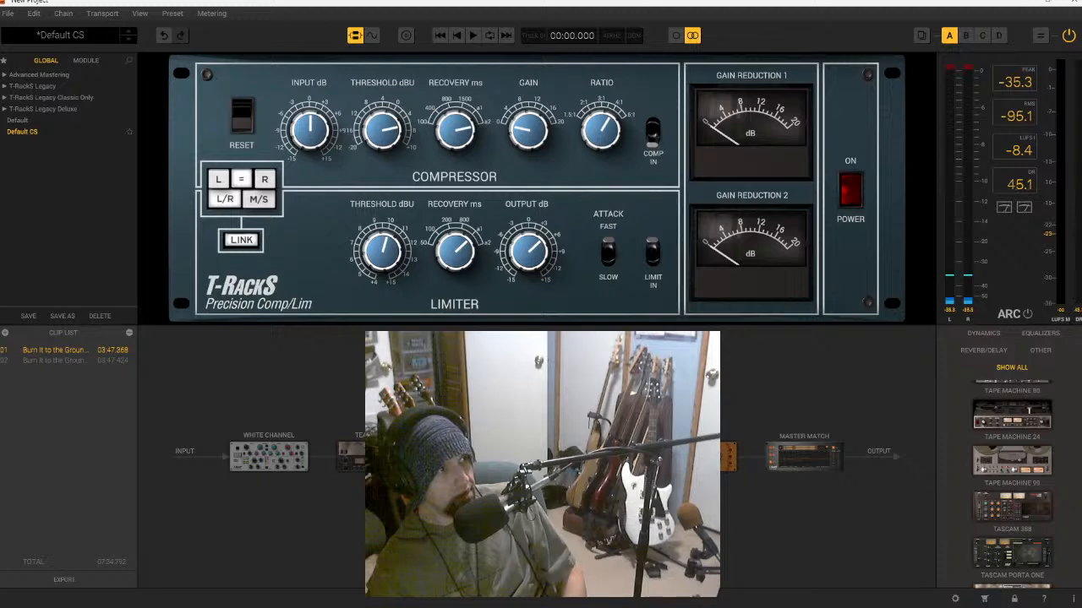
pyautogui.click(482, 456)
pyautogui.click(353, 456)
pyautogui.click(712, 218)
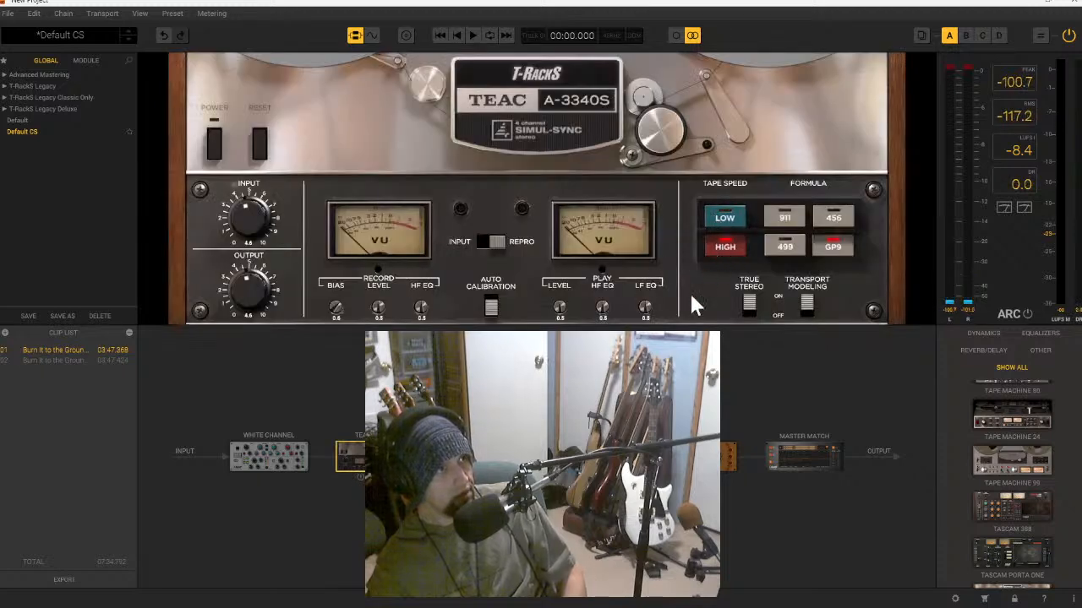
pyautogui.click(590, 456)
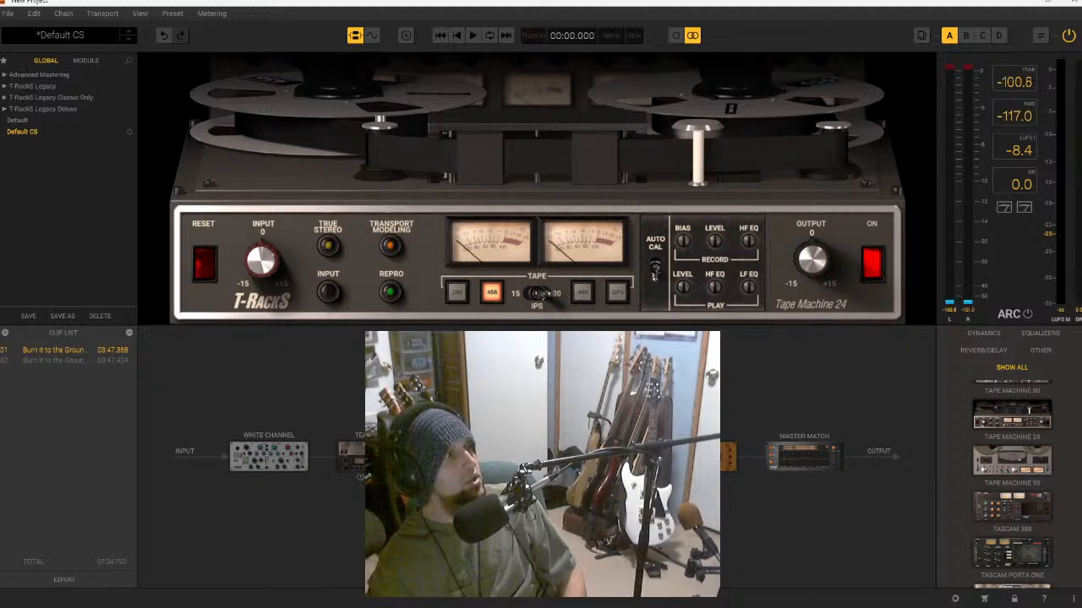
pyautogui.click(391, 478)
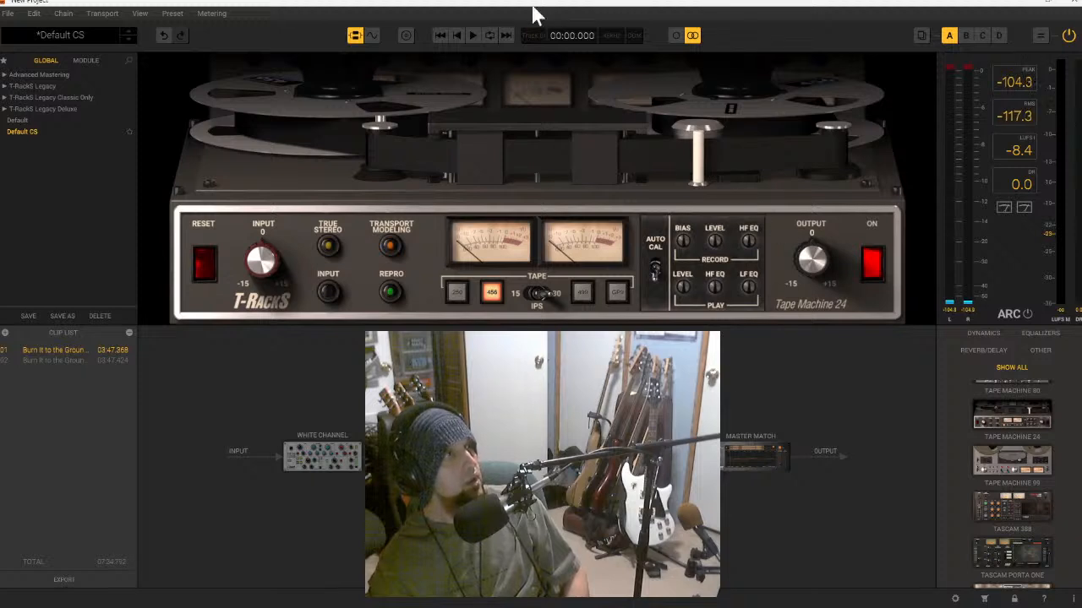
# - Play the song and audition Tape Machine 24's 499, GP9 and 250 tape formulas, finishing on 456
pyautogui.click(472, 35)
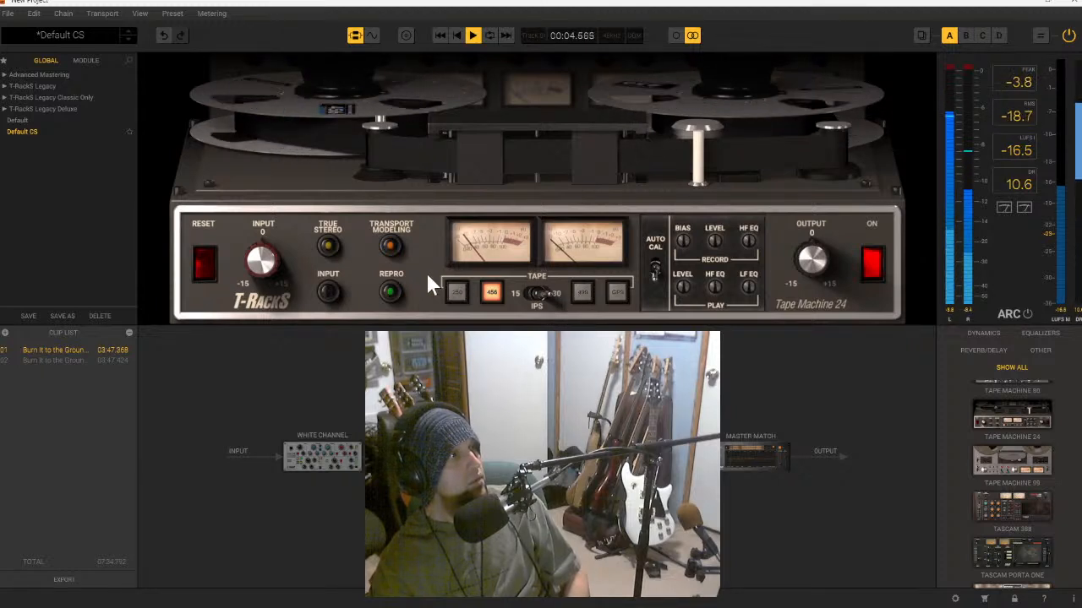
pyautogui.moveTo(685, 238)
pyautogui.moveTo(693, 226); pyautogui.dragTo(705, 196)
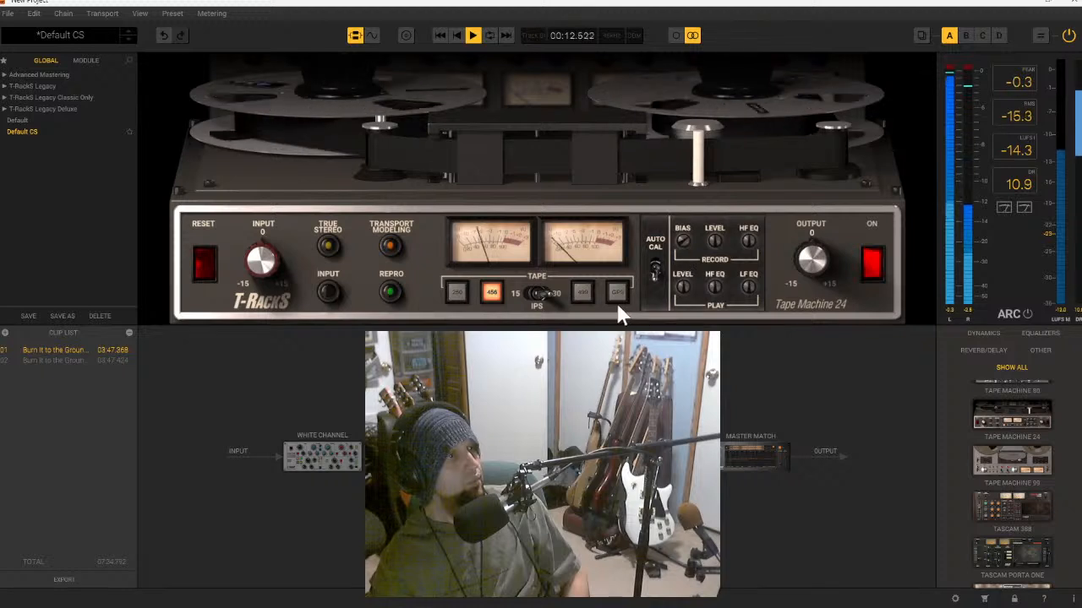
pyautogui.click(582, 293)
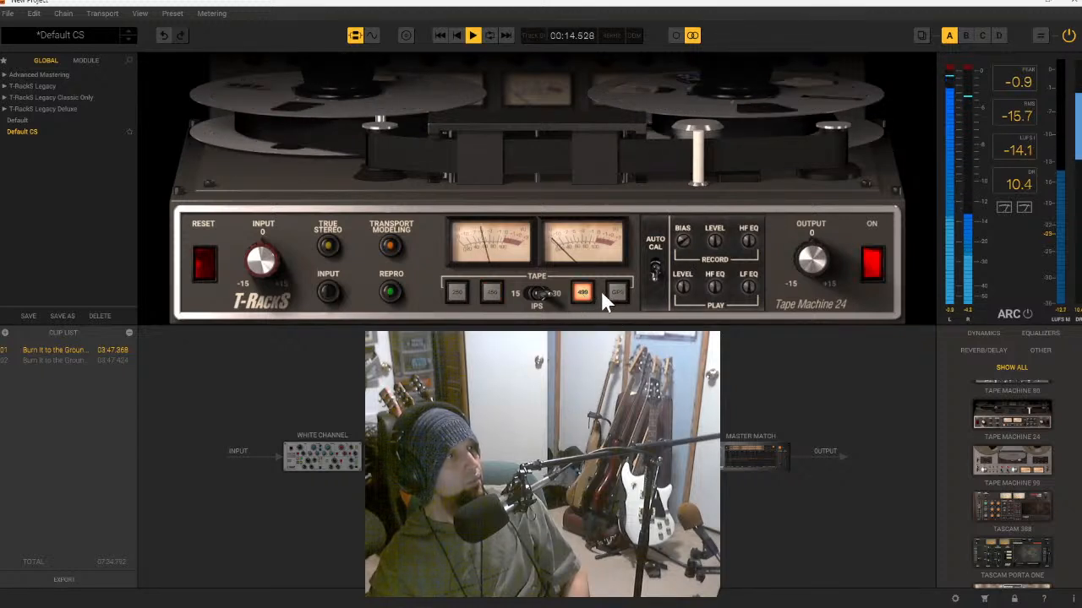
pyautogui.click(617, 293)
pyautogui.click(456, 292)
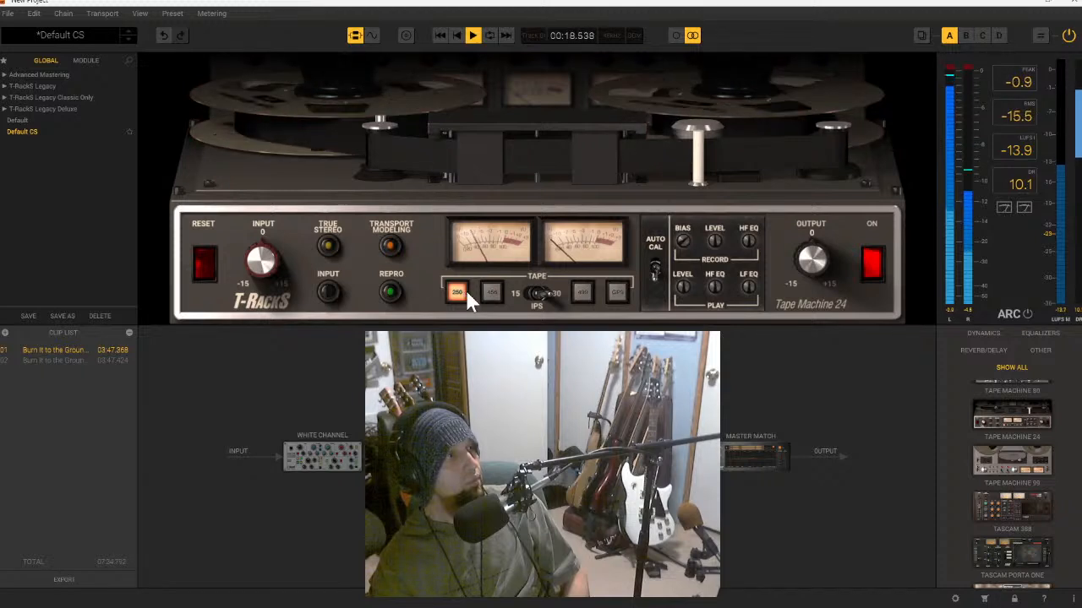
pyautogui.click(489, 293)
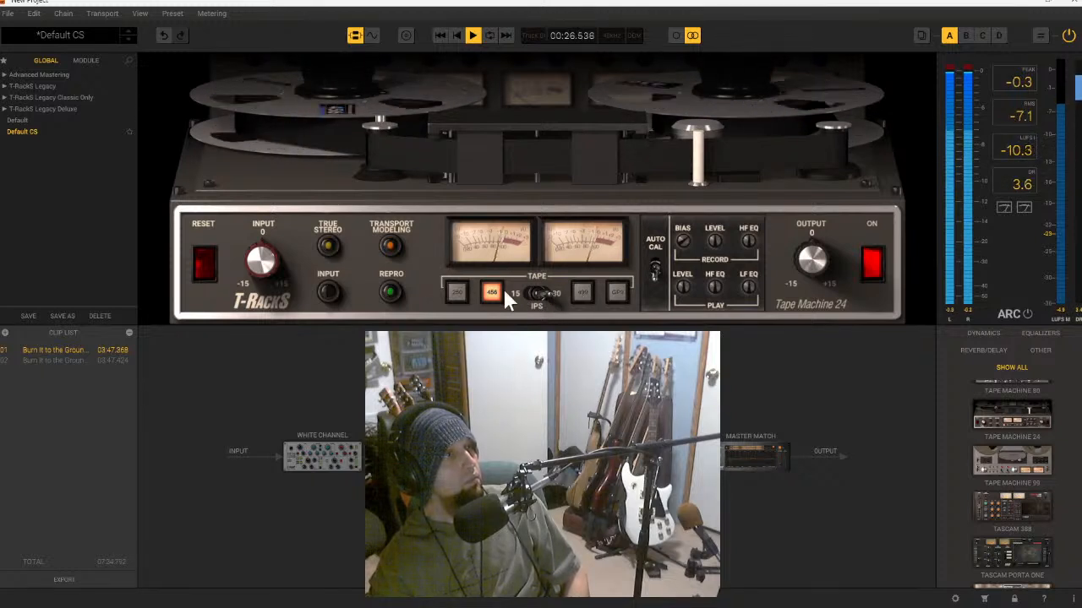
# - Lower Tape Machine 24's input level to -1.8 dB while the song plays
pyautogui.click(388, 281)
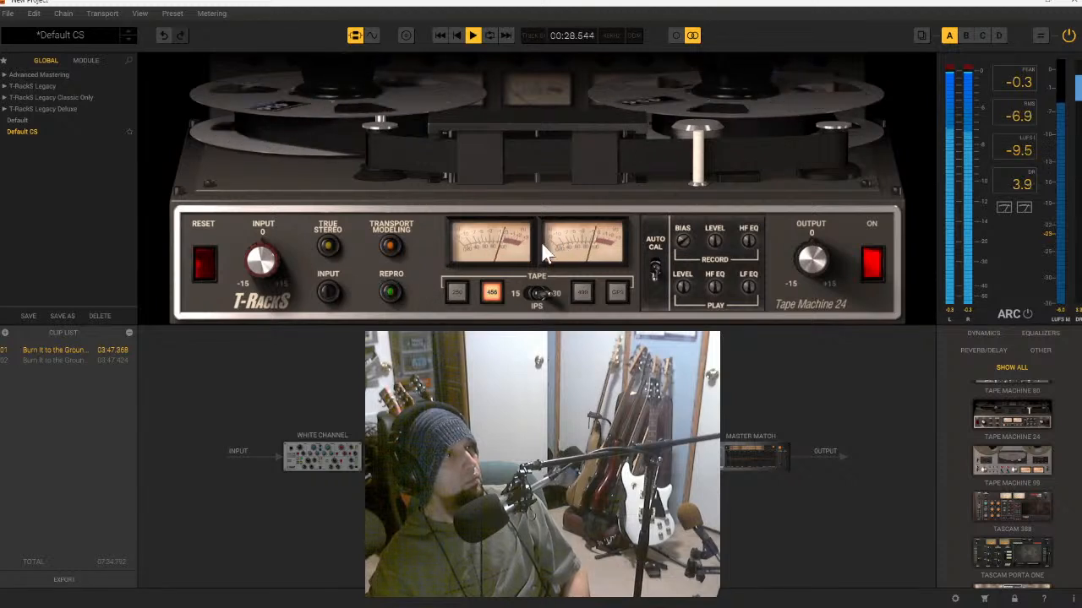
pyautogui.moveTo(258, 262); pyautogui.dragTo(251, 272)
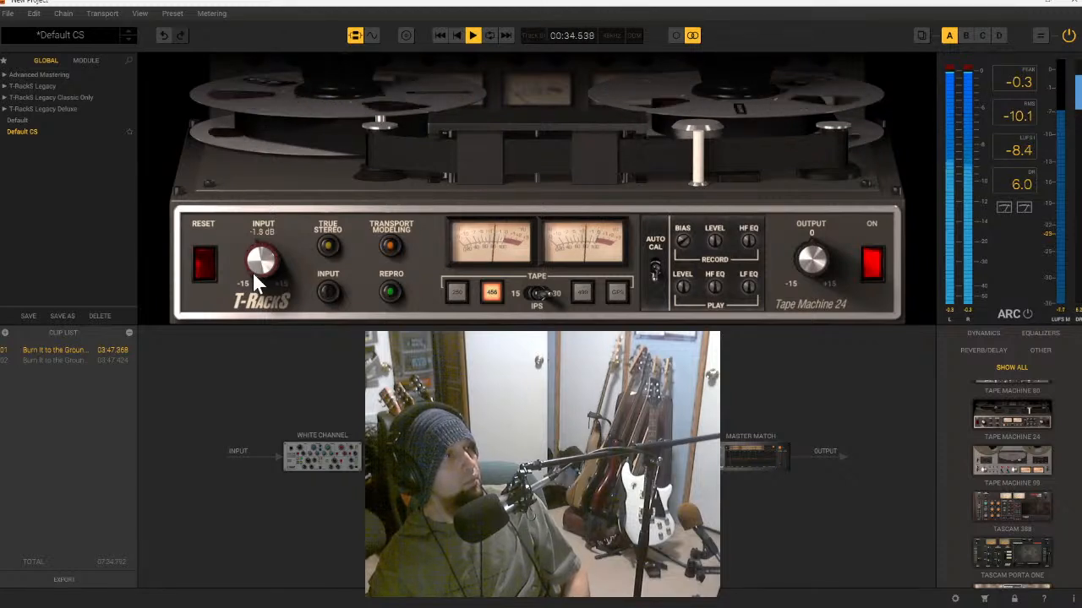
# - Raise Tape Machine 24's input level to 0 dB while the song plays
pyautogui.scroll(5, 257, 272)
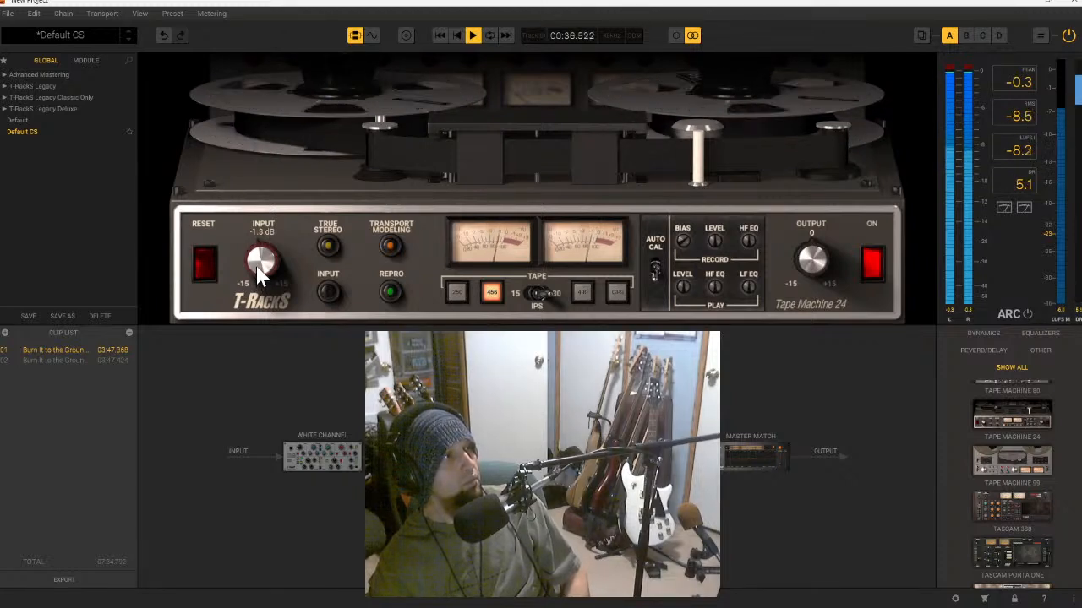
pyautogui.scroll(13, 259, 272)
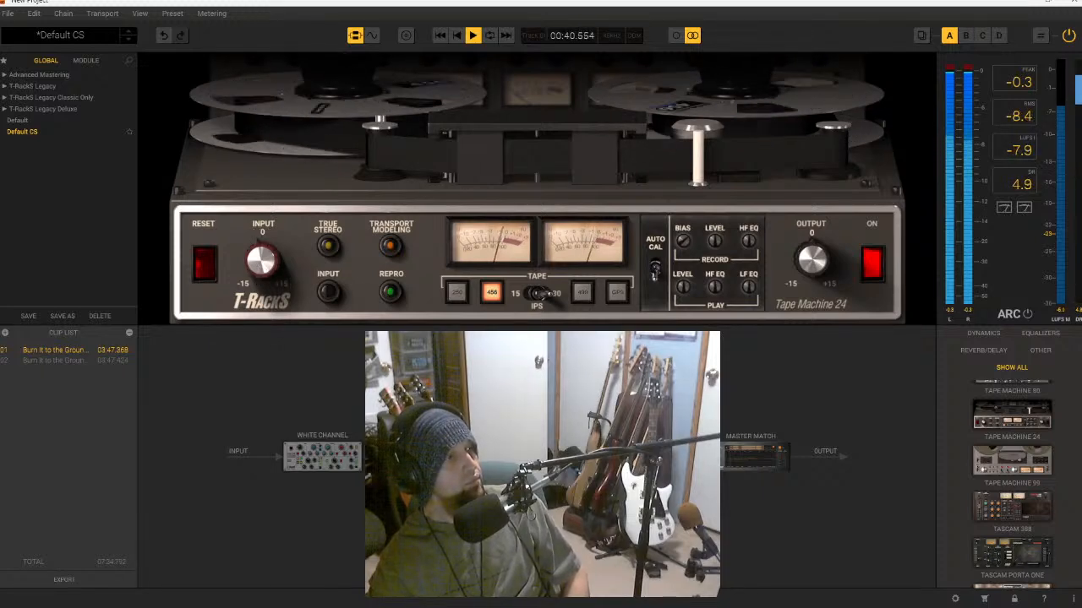
# - Reset Saturator X, unlink its gain and output, switch it in with Brickwall enabled, and set its mode to Mstr +6dB
pyautogui.click(537, 457)
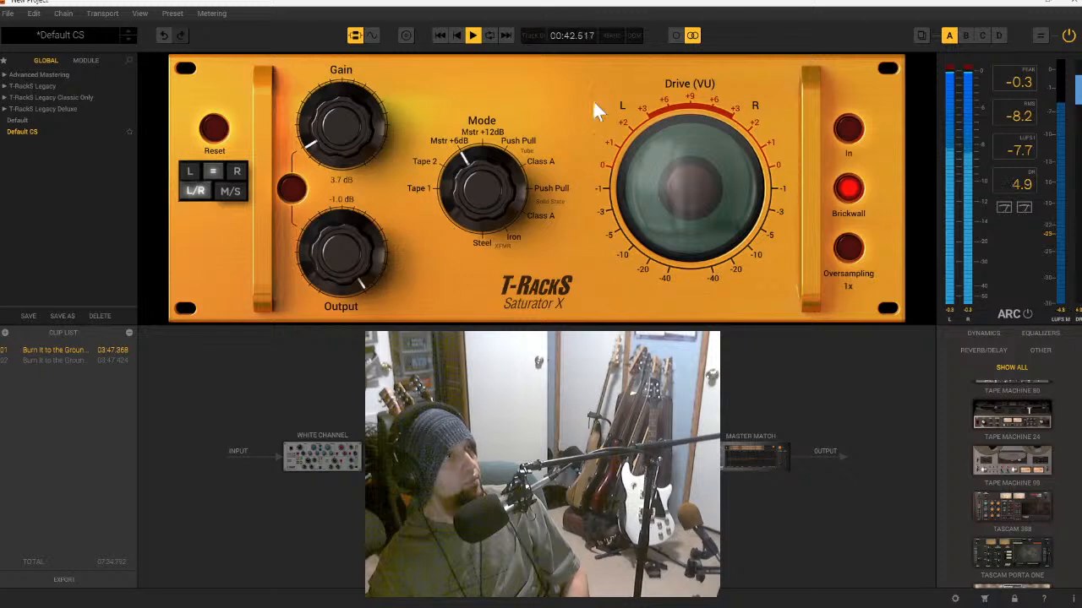
pyautogui.click(213, 135)
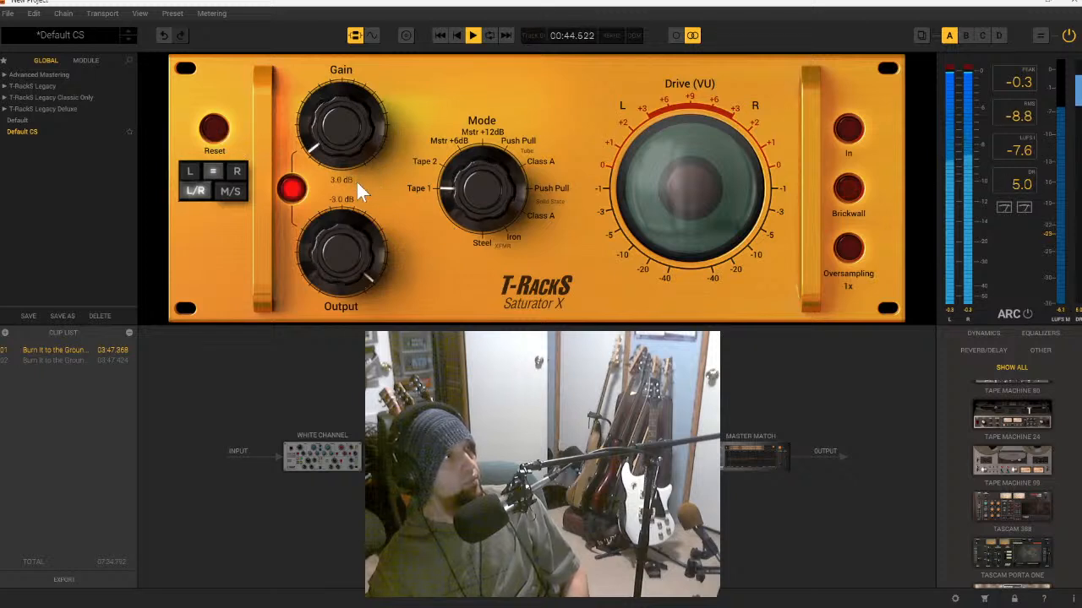
pyautogui.click(848, 191)
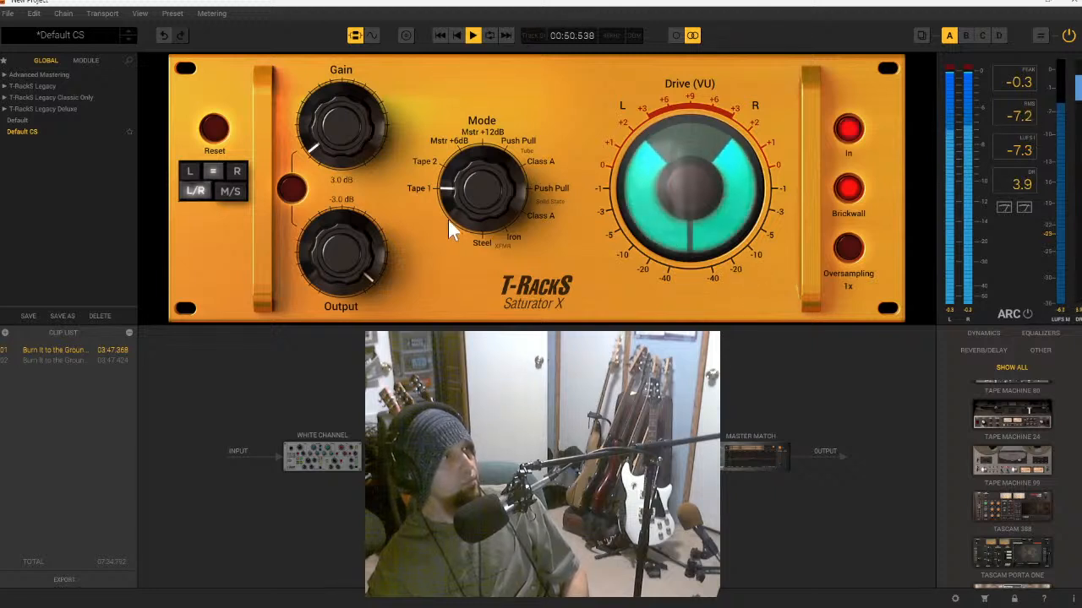
pyautogui.click(479, 147)
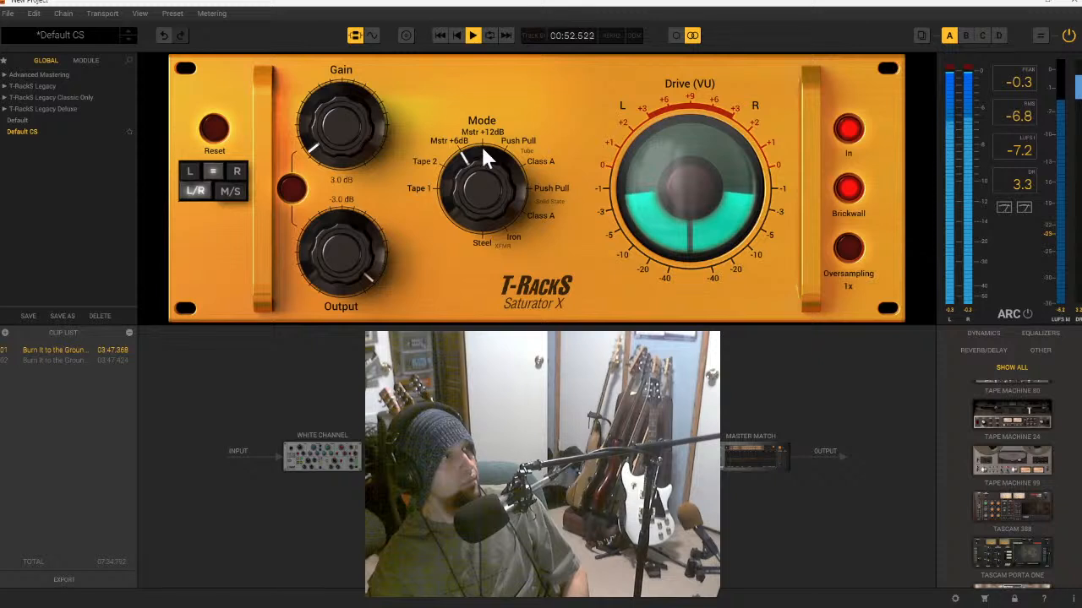
pyautogui.moveTo(489, 161)
pyautogui.mouseDown()
pyautogui.moveTo(493, 146)
pyautogui.moveTo(478, 165)
pyautogui.mouseUp()
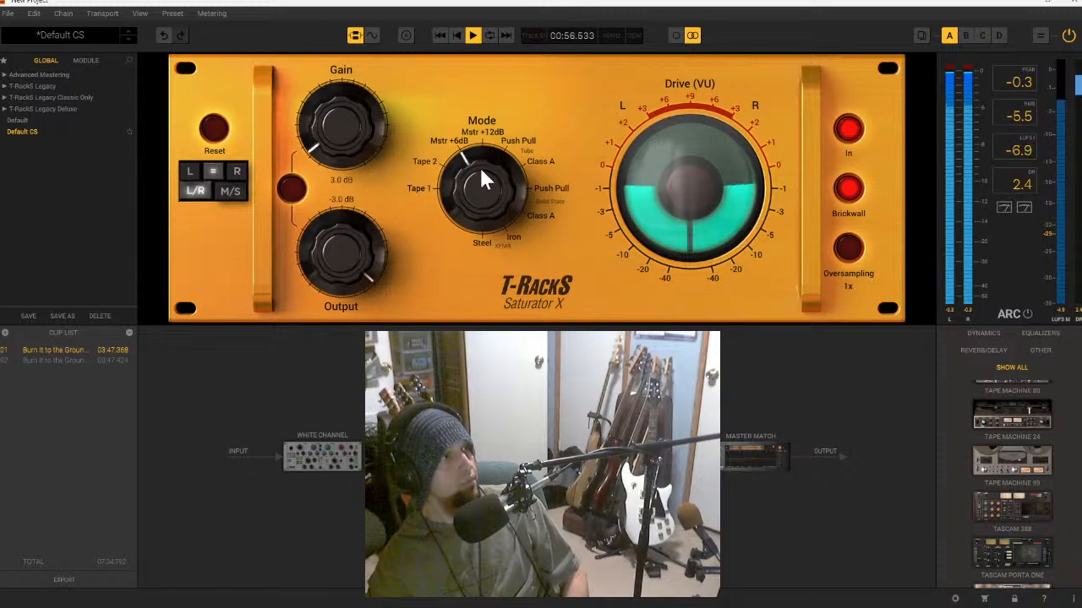
# - Set Saturator X's gain to 0.9 dB and its output to -1.1 dB during playback, and stop the song
pyautogui.scroll(3, 371, 232)
pyautogui.scroll(1, 368, 231)
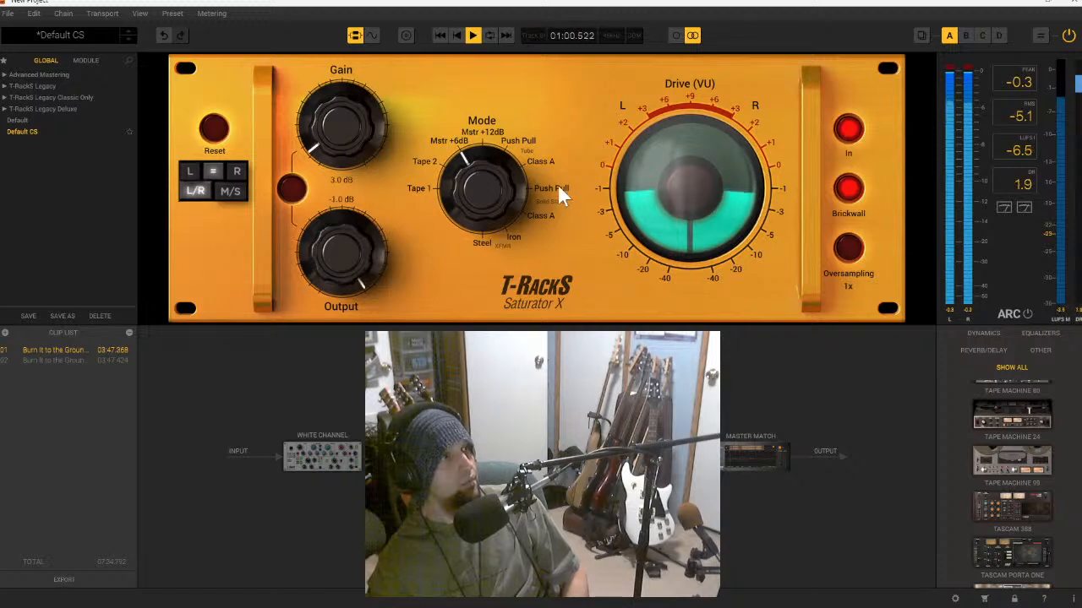
pyautogui.moveTo(374, 137)
pyautogui.mouseDown()
pyautogui.moveTo(353, 159)
pyautogui.moveTo(373, 132)
pyautogui.mouseUp()
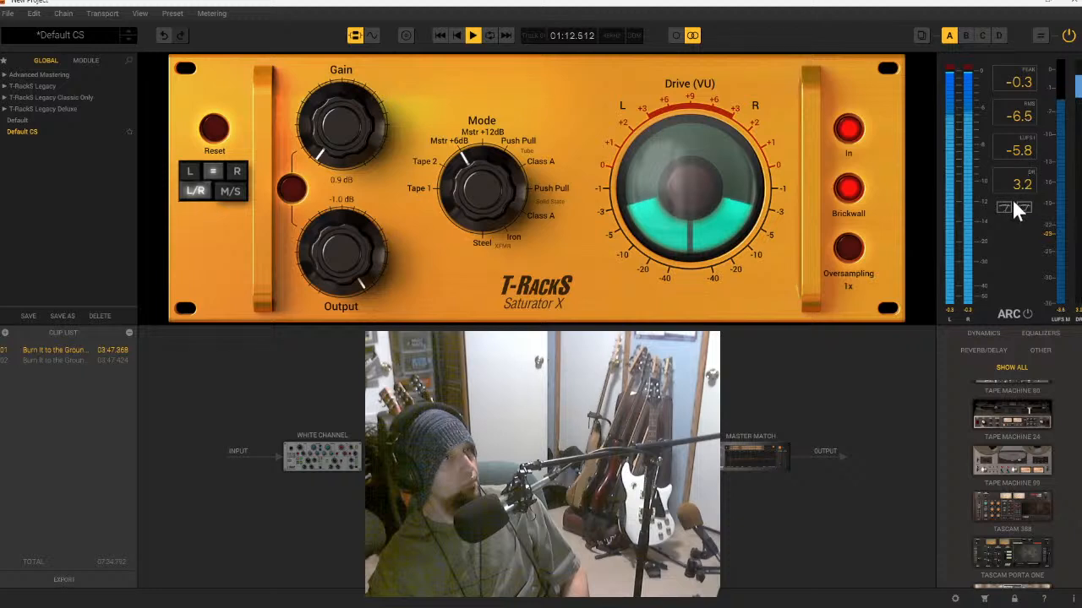
pyautogui.scroll(-4, 344, 251)
pyautogui.scroll(3, 344, 250)
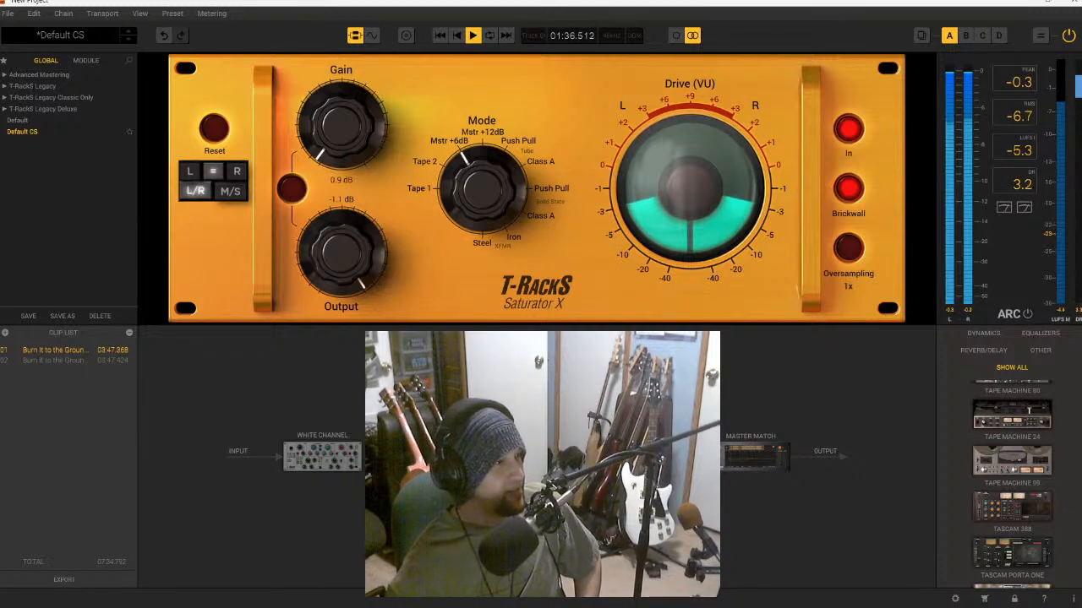
pyautogui.click(472, 35)
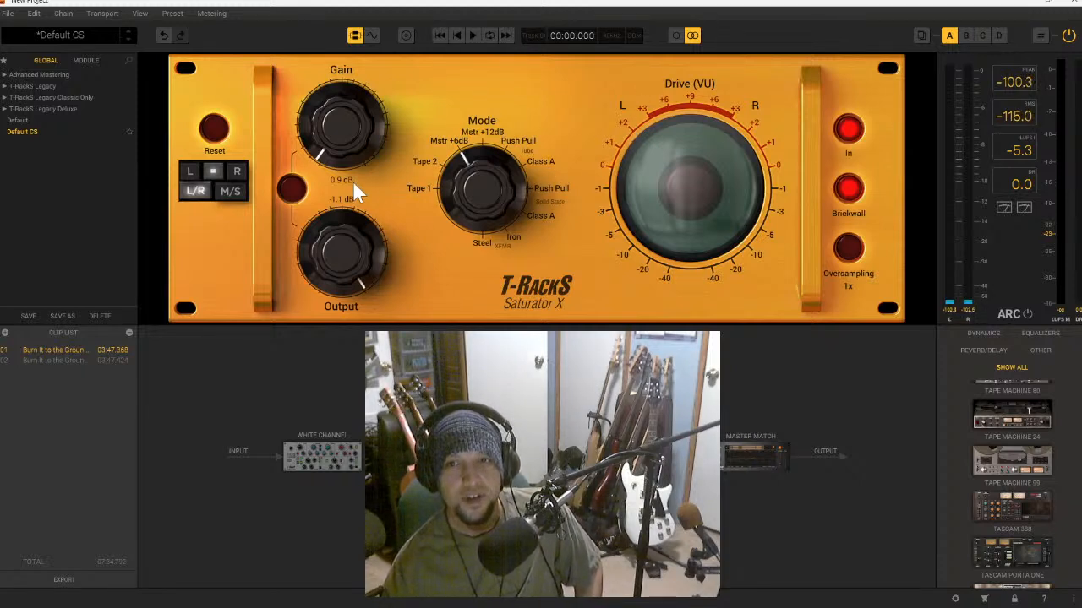
# - Switch the link between Saturator X's gain and output on and back off
pyautogui.click(290, 189)
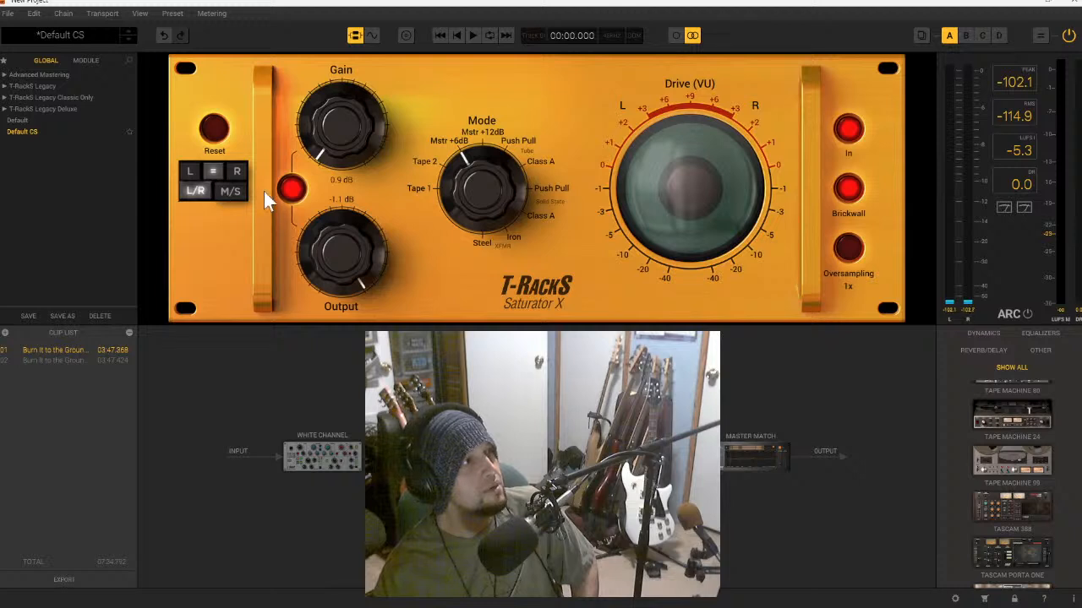
pyautogui.click(291, 189)
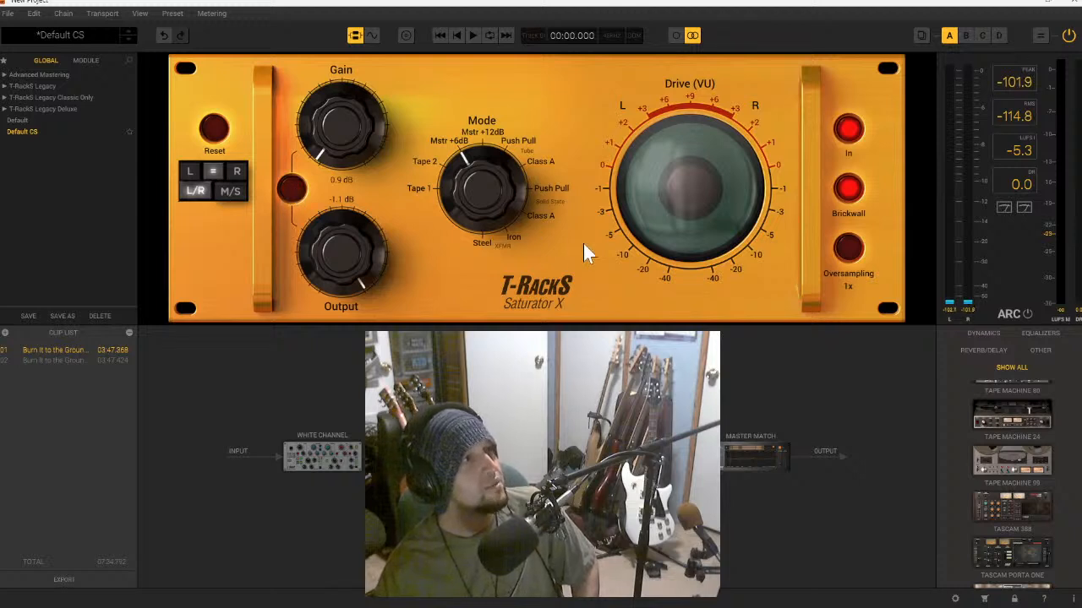